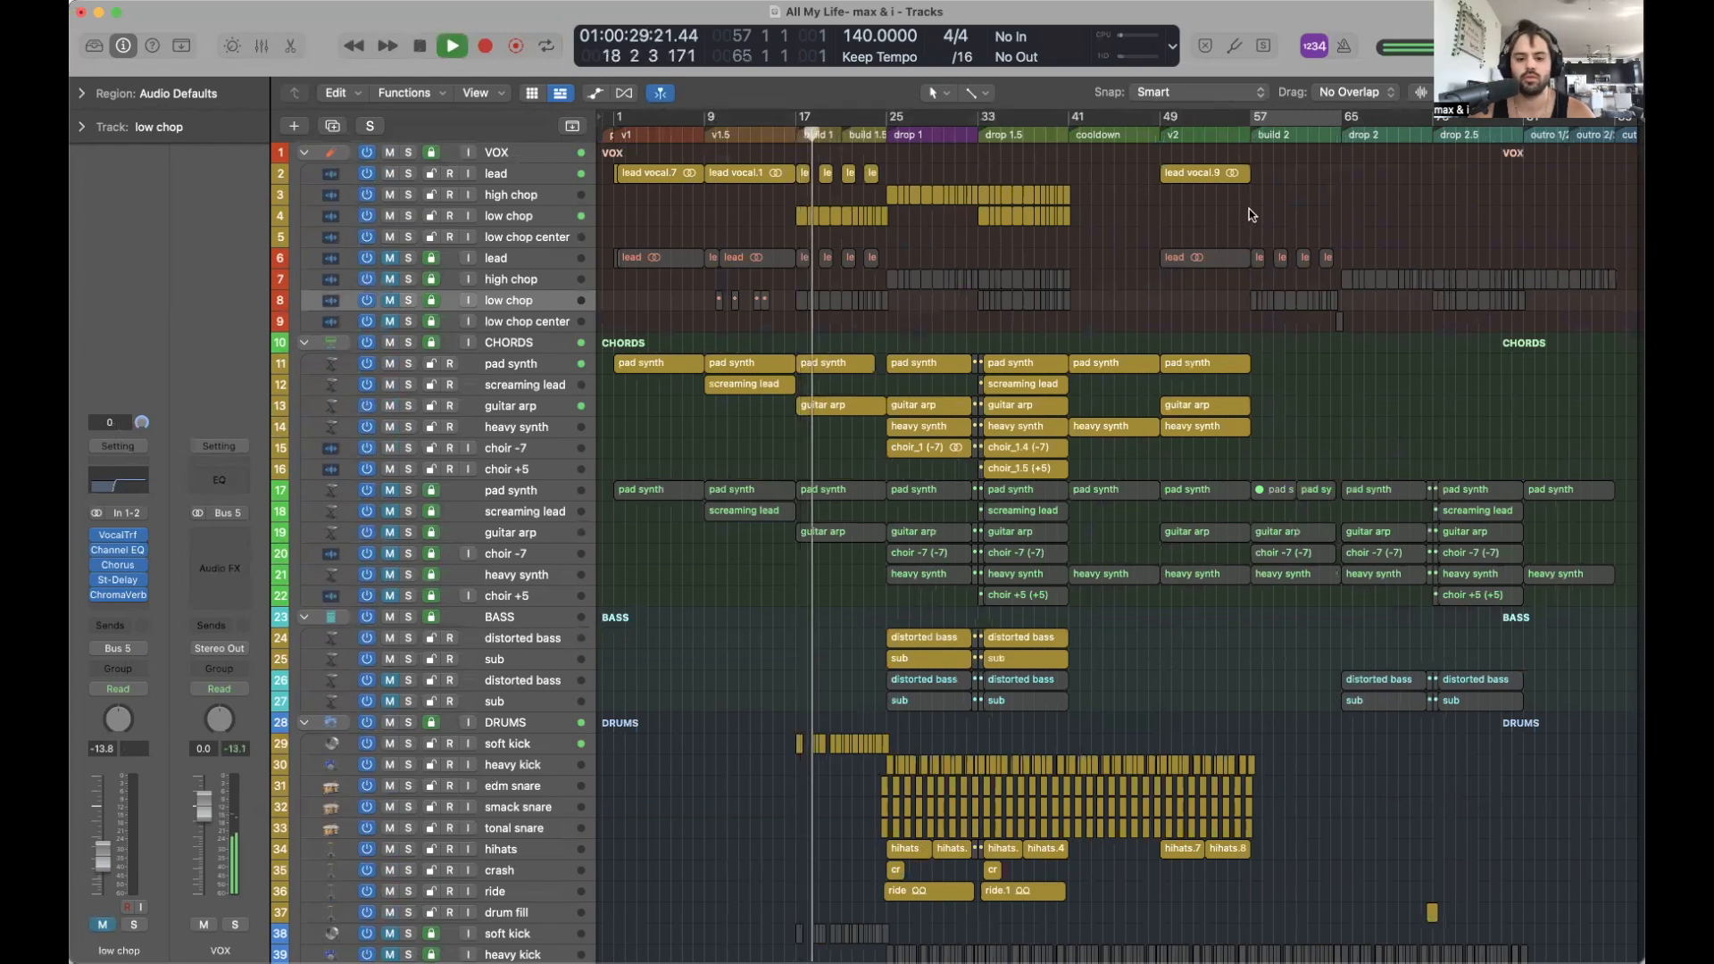
# Review the track arrangement from vocals to FX during playback and stop just before drop 1.
pyautogui.scroll(-3, 1250, 209)
pyautogui.scroll(-8, 1349, 366)
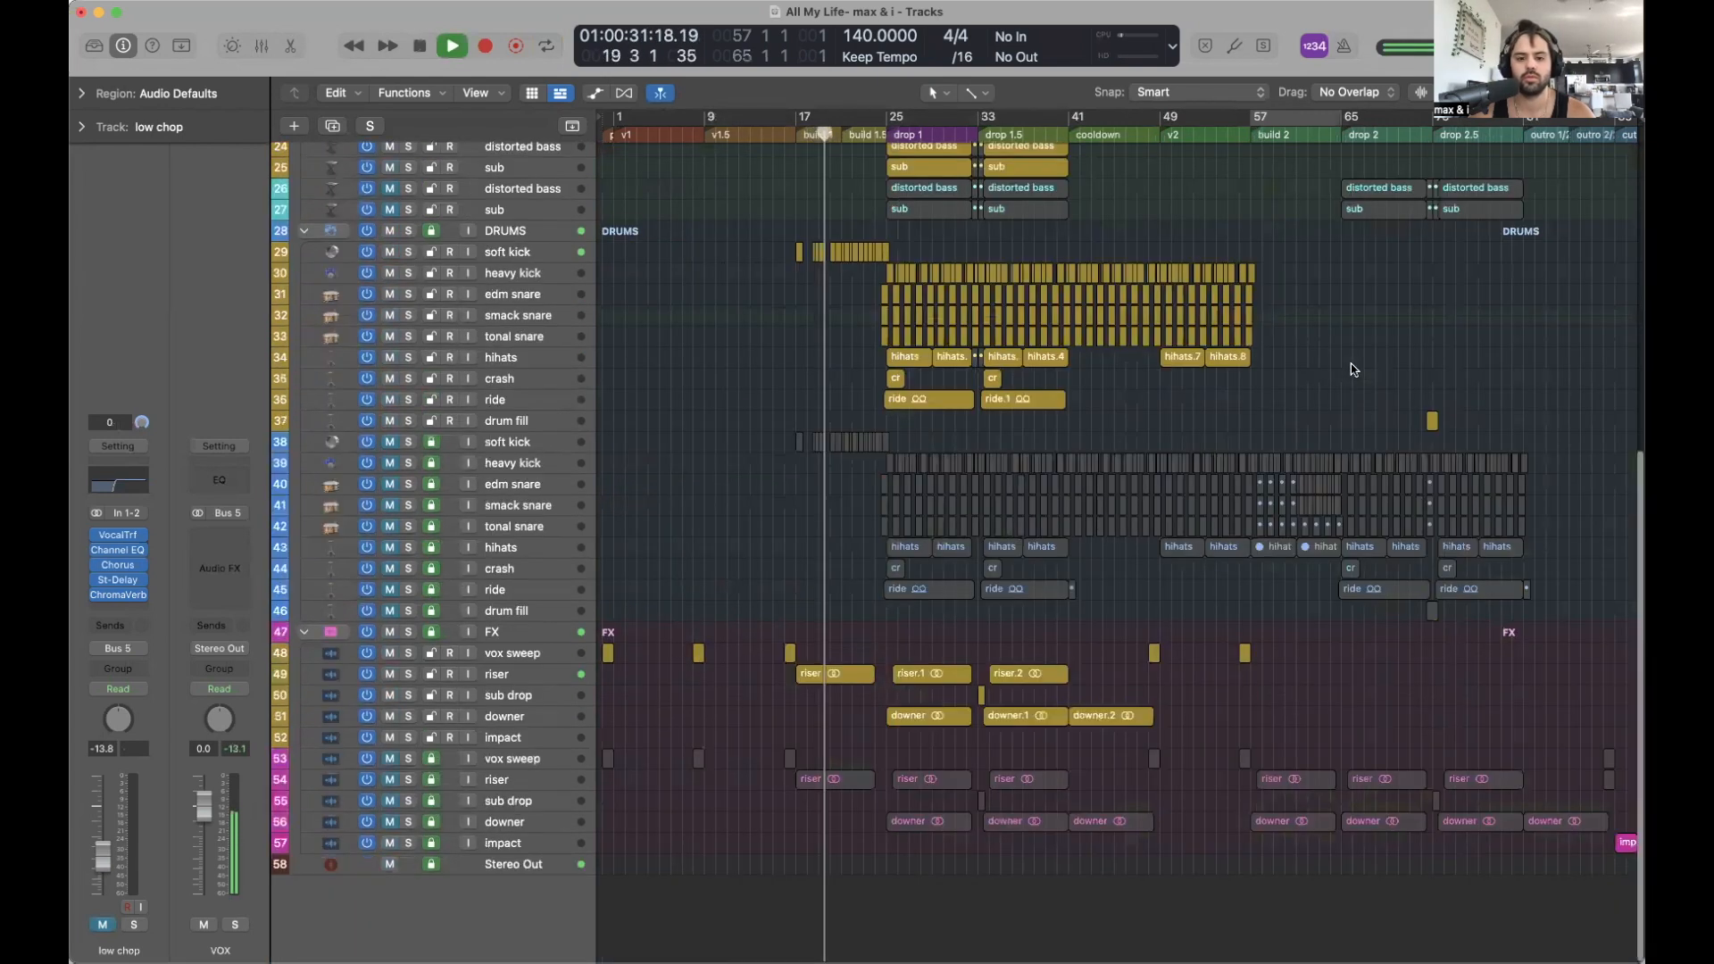
pyautogui.scroll(10, 1353, 369)
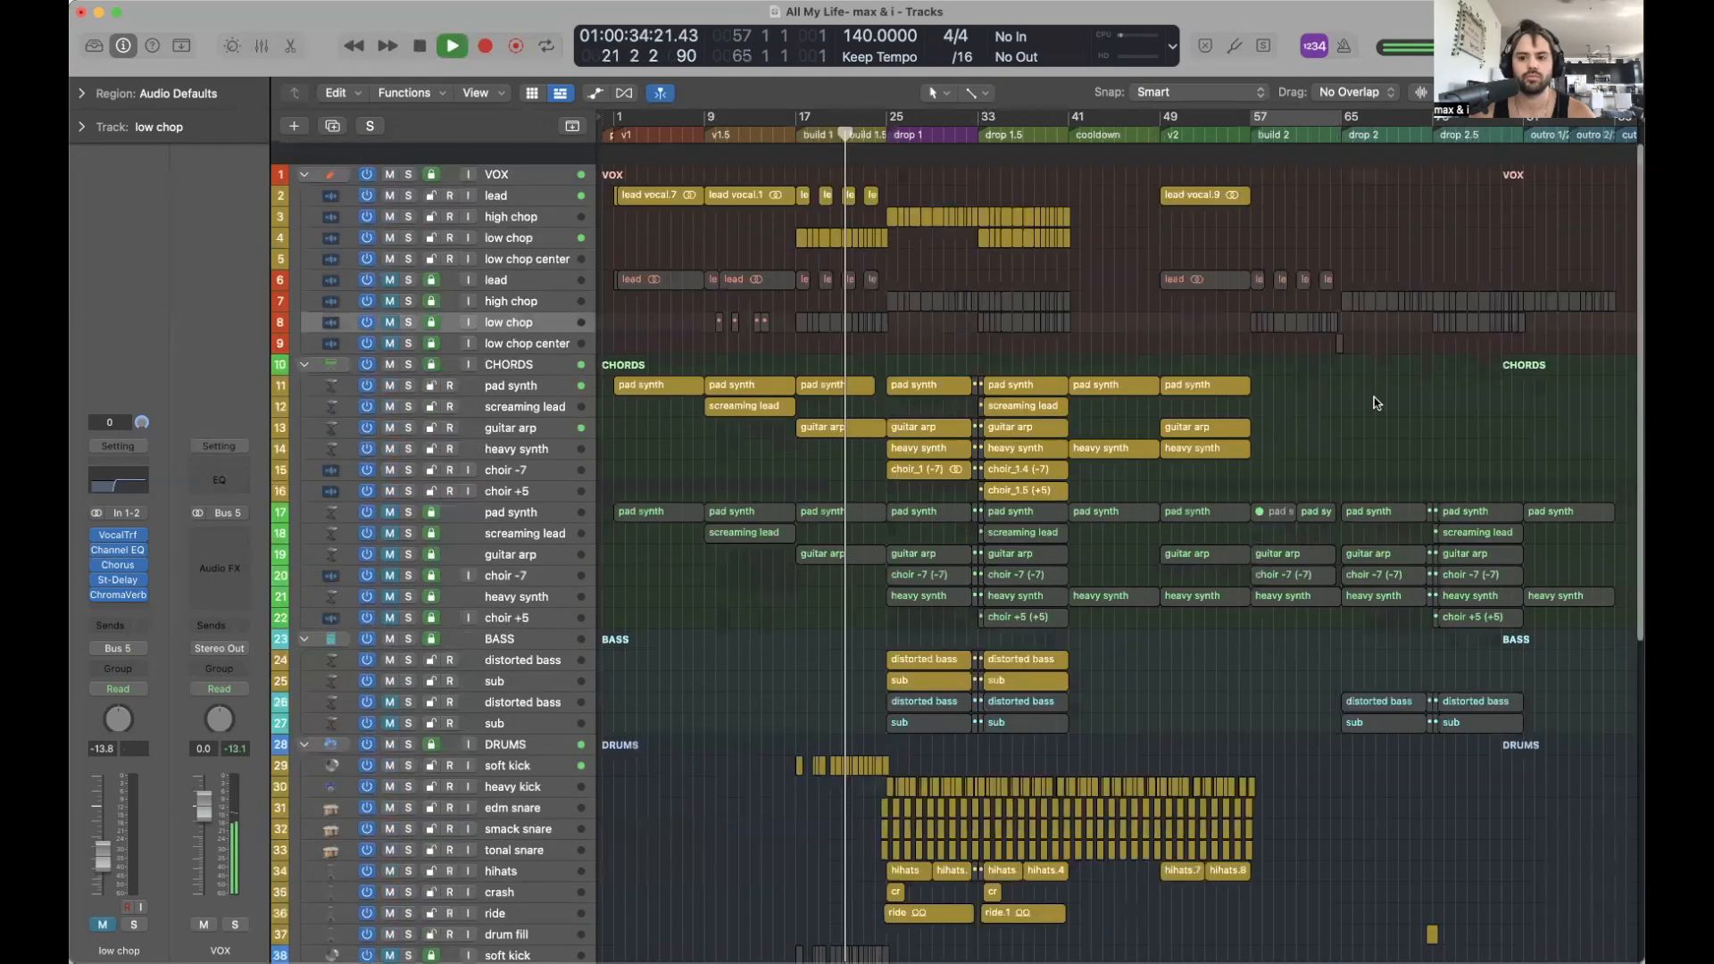
pyautogui.scroll(-1, 1374, 403)
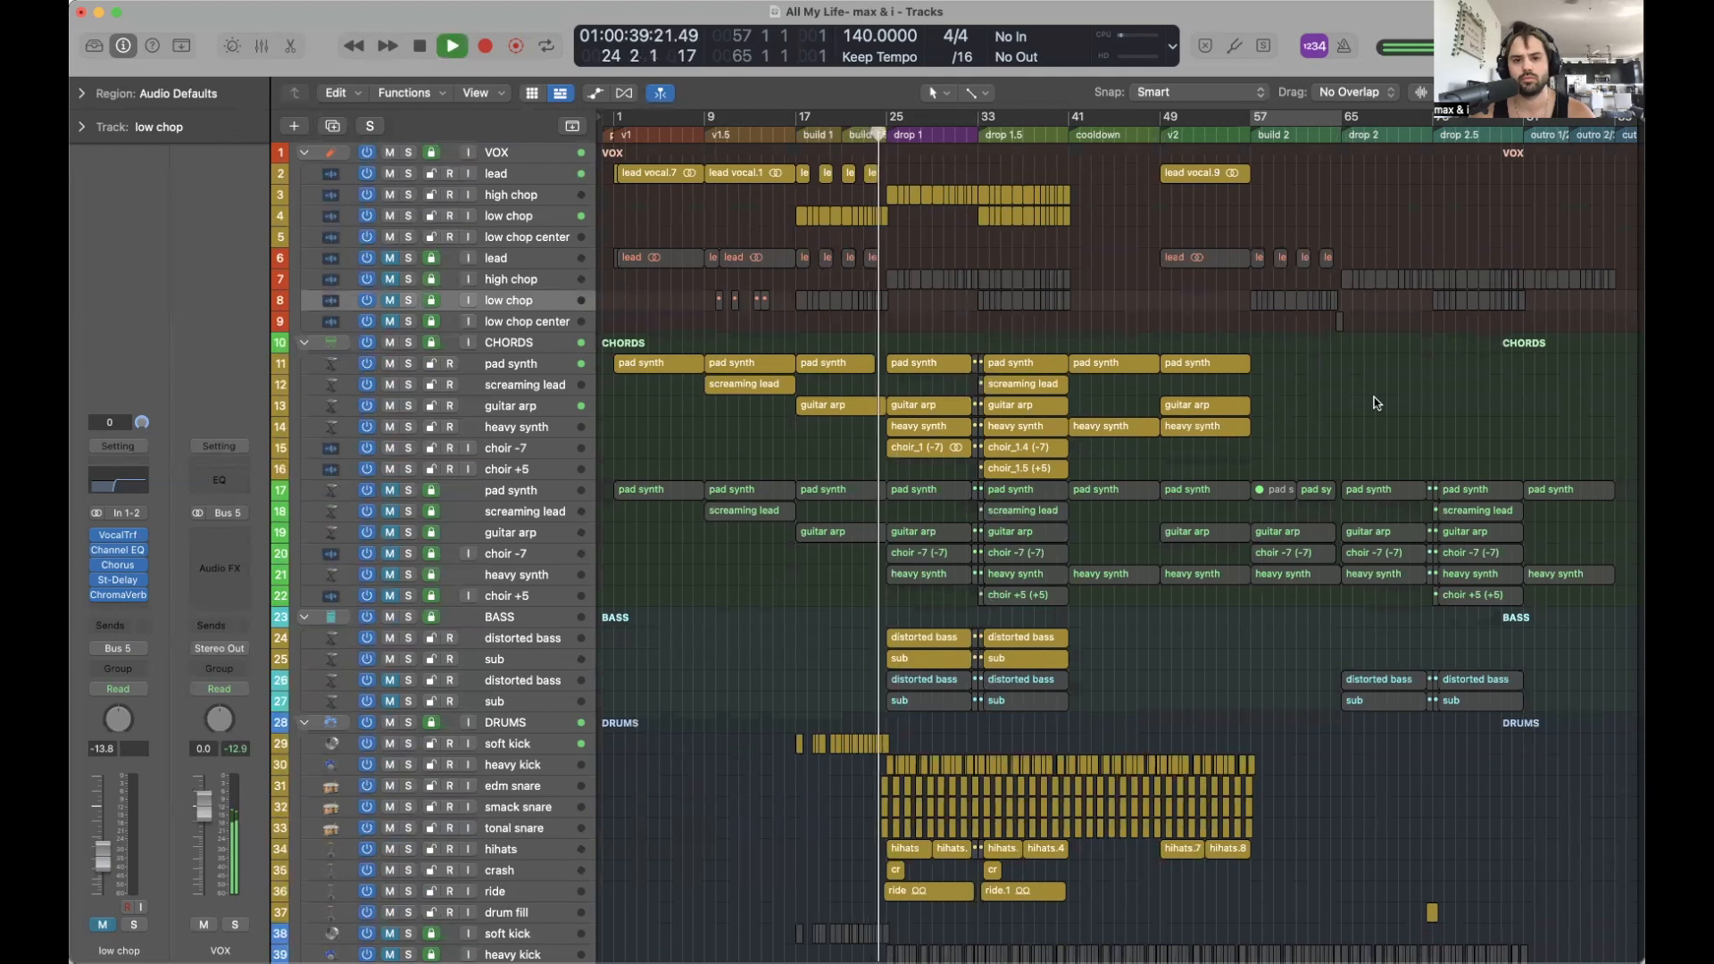
pyautogui.press('space')
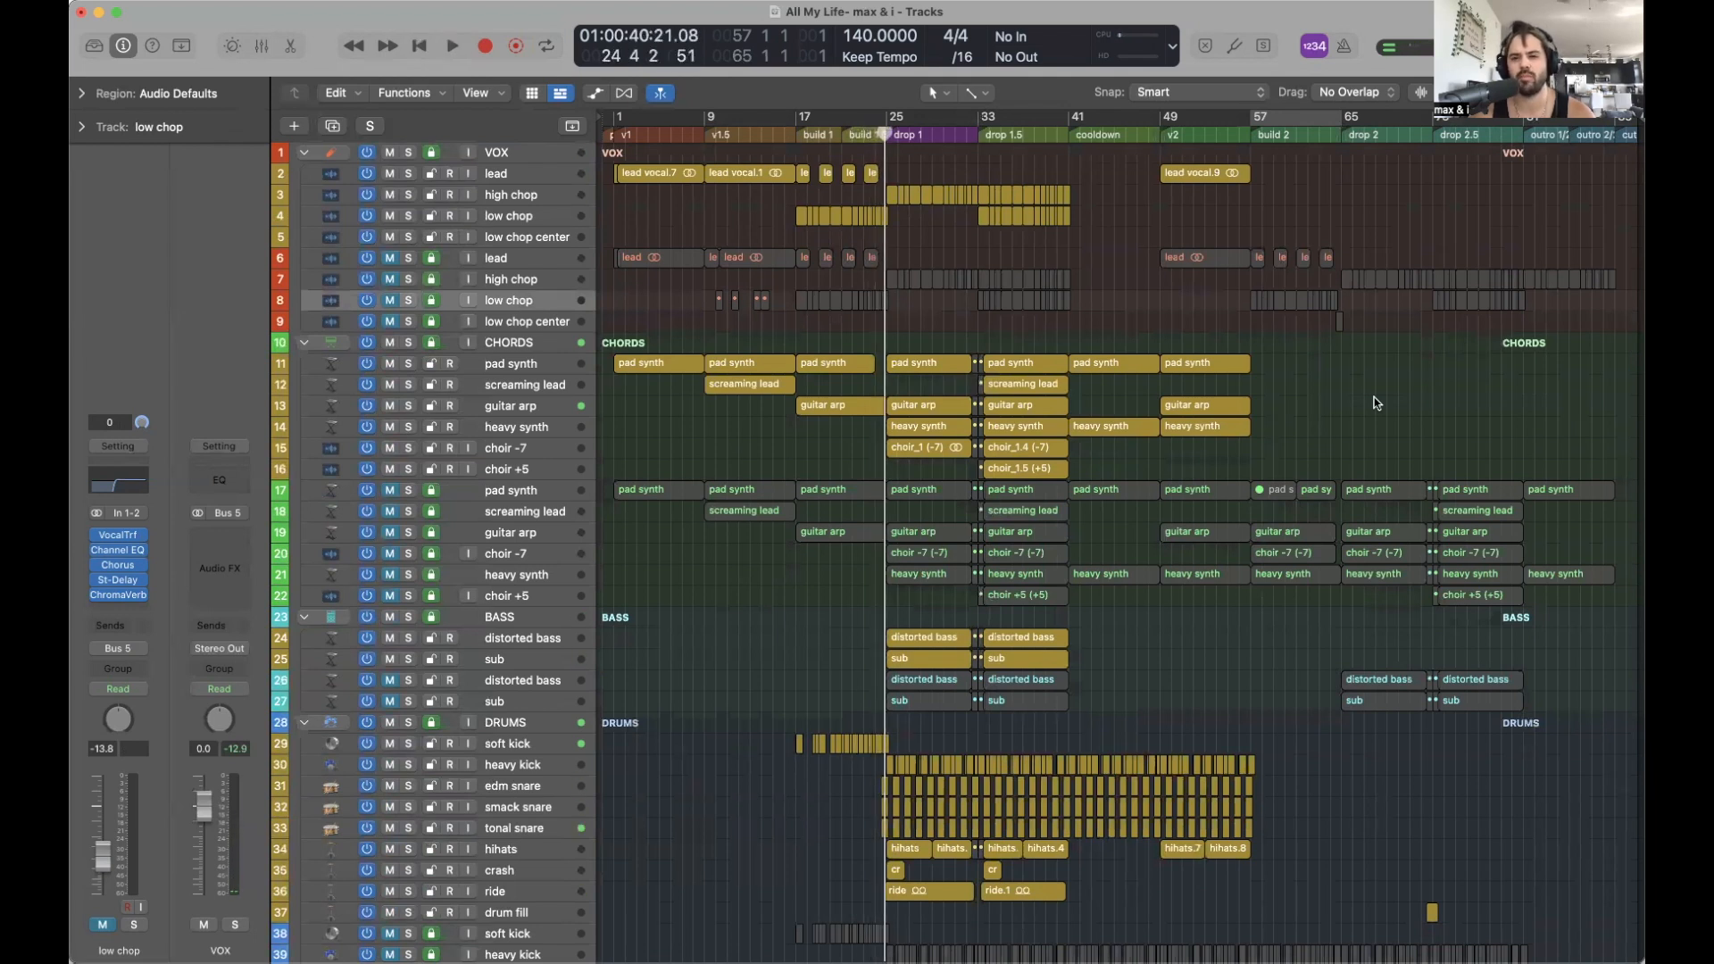
# Turn on cycle mode for build 2, bars 57 to 65, and look over the parts in the second half.
pyautogui.press('c')
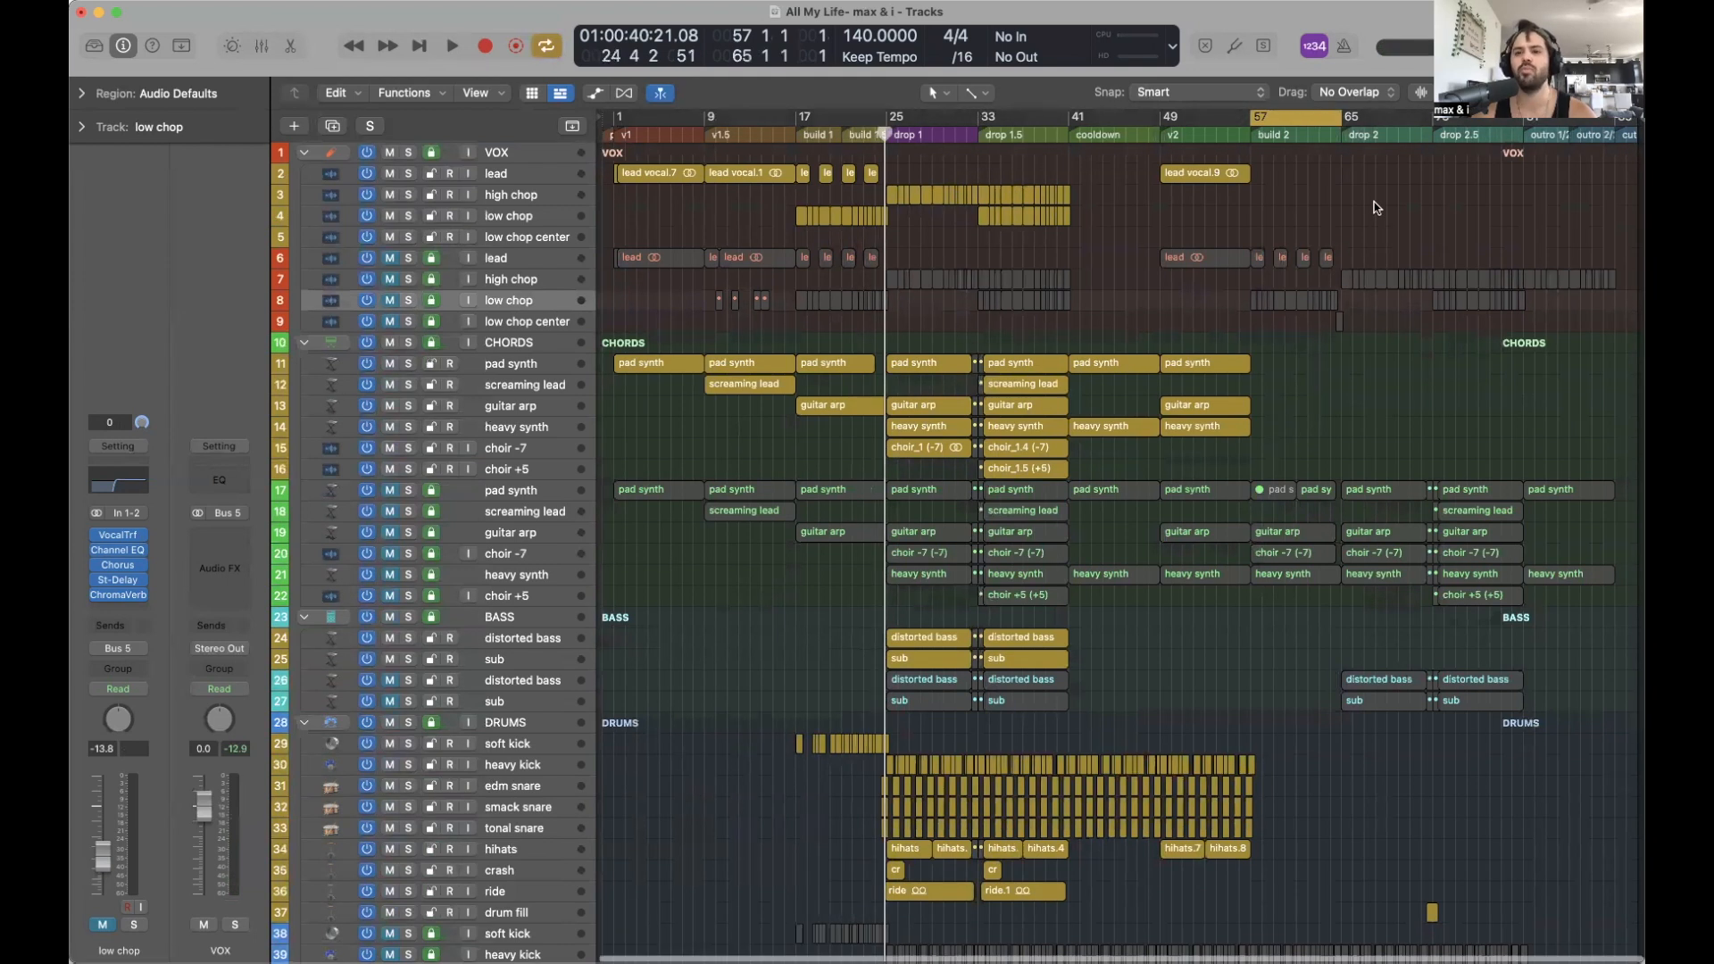
pyautogui.scroll(3, 1374, 207)
pyautogui.hscroll(5, 1373, 207)
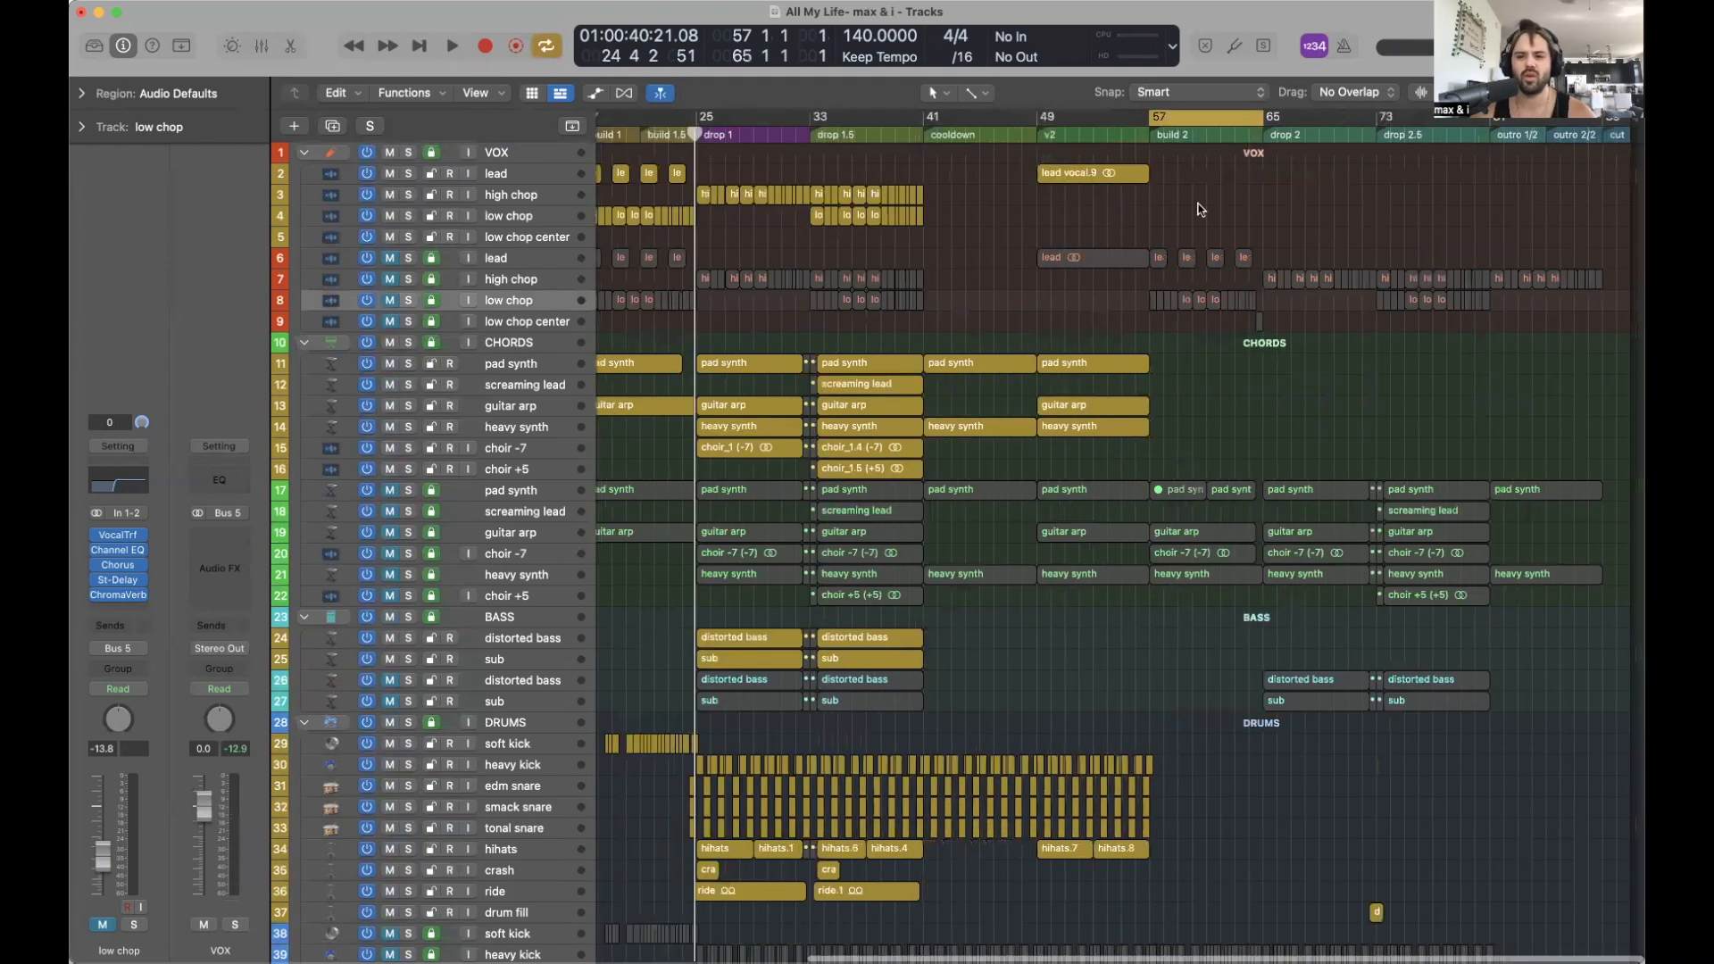
pyautogui.hscroll(-1, 1324, 393)
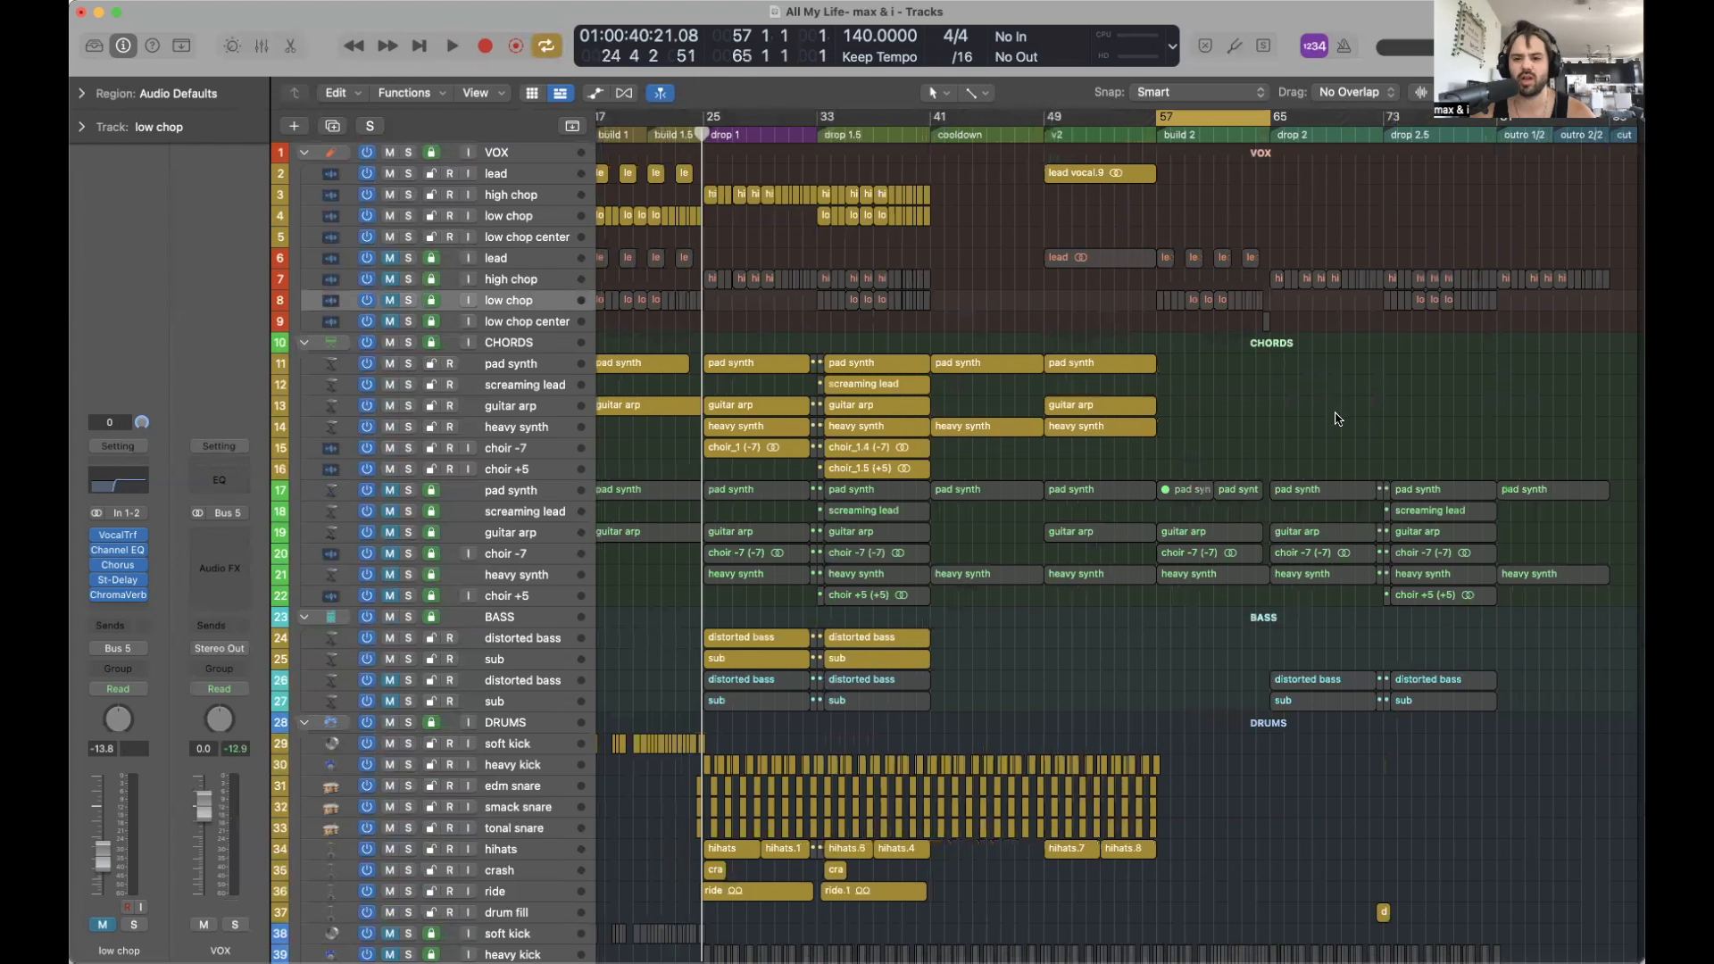
pyautogui.scroll(-10, 1330, 402)
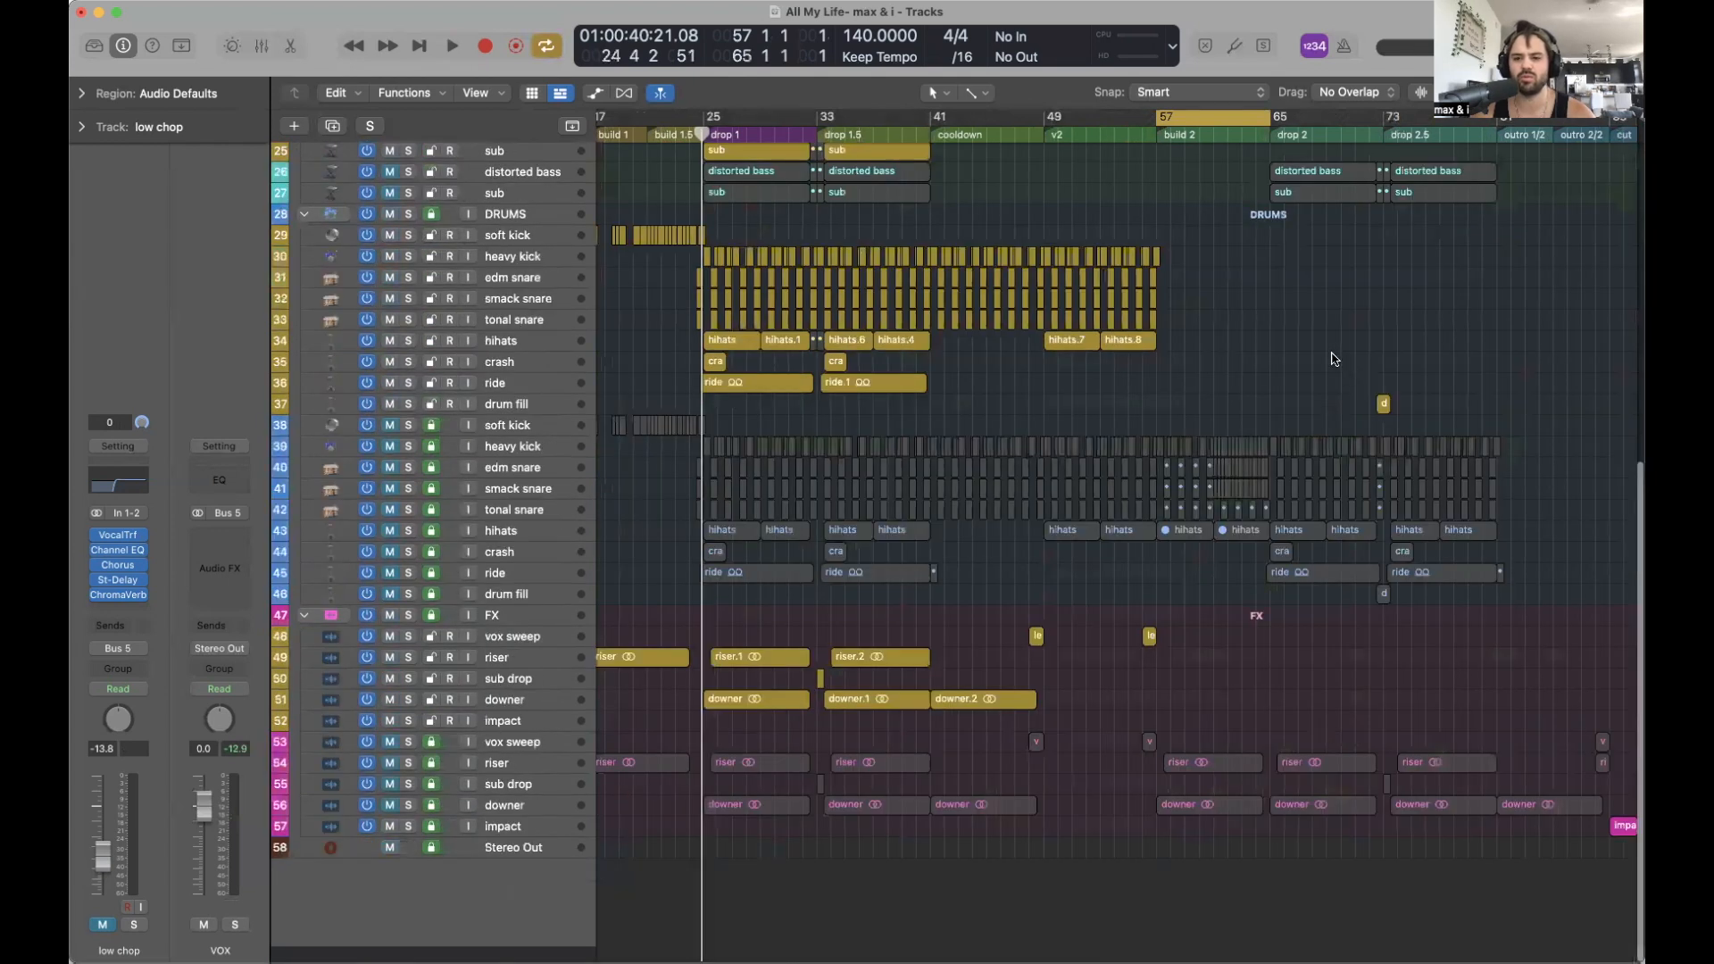
pyautogui.scroll(10, 1332, 359)
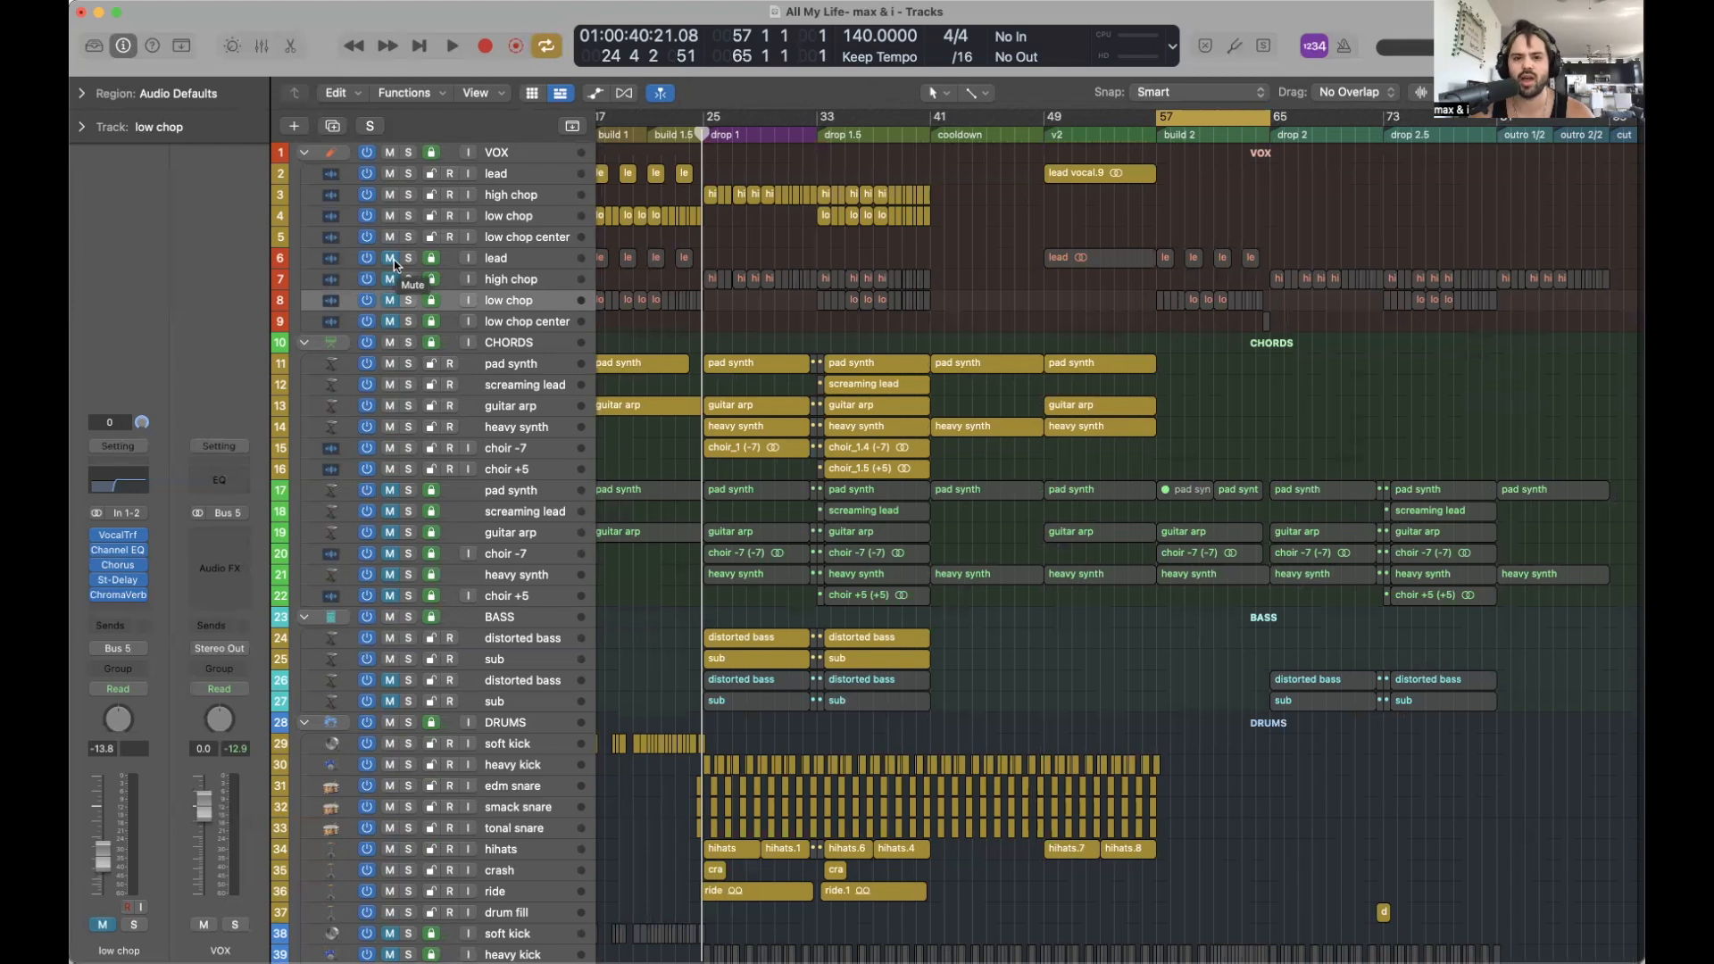
# Copy the four short lead vocal regions from build 1 to bar 57 in build 2 and play them back.
pyautogui.hscroll(-3, 1075, 221)
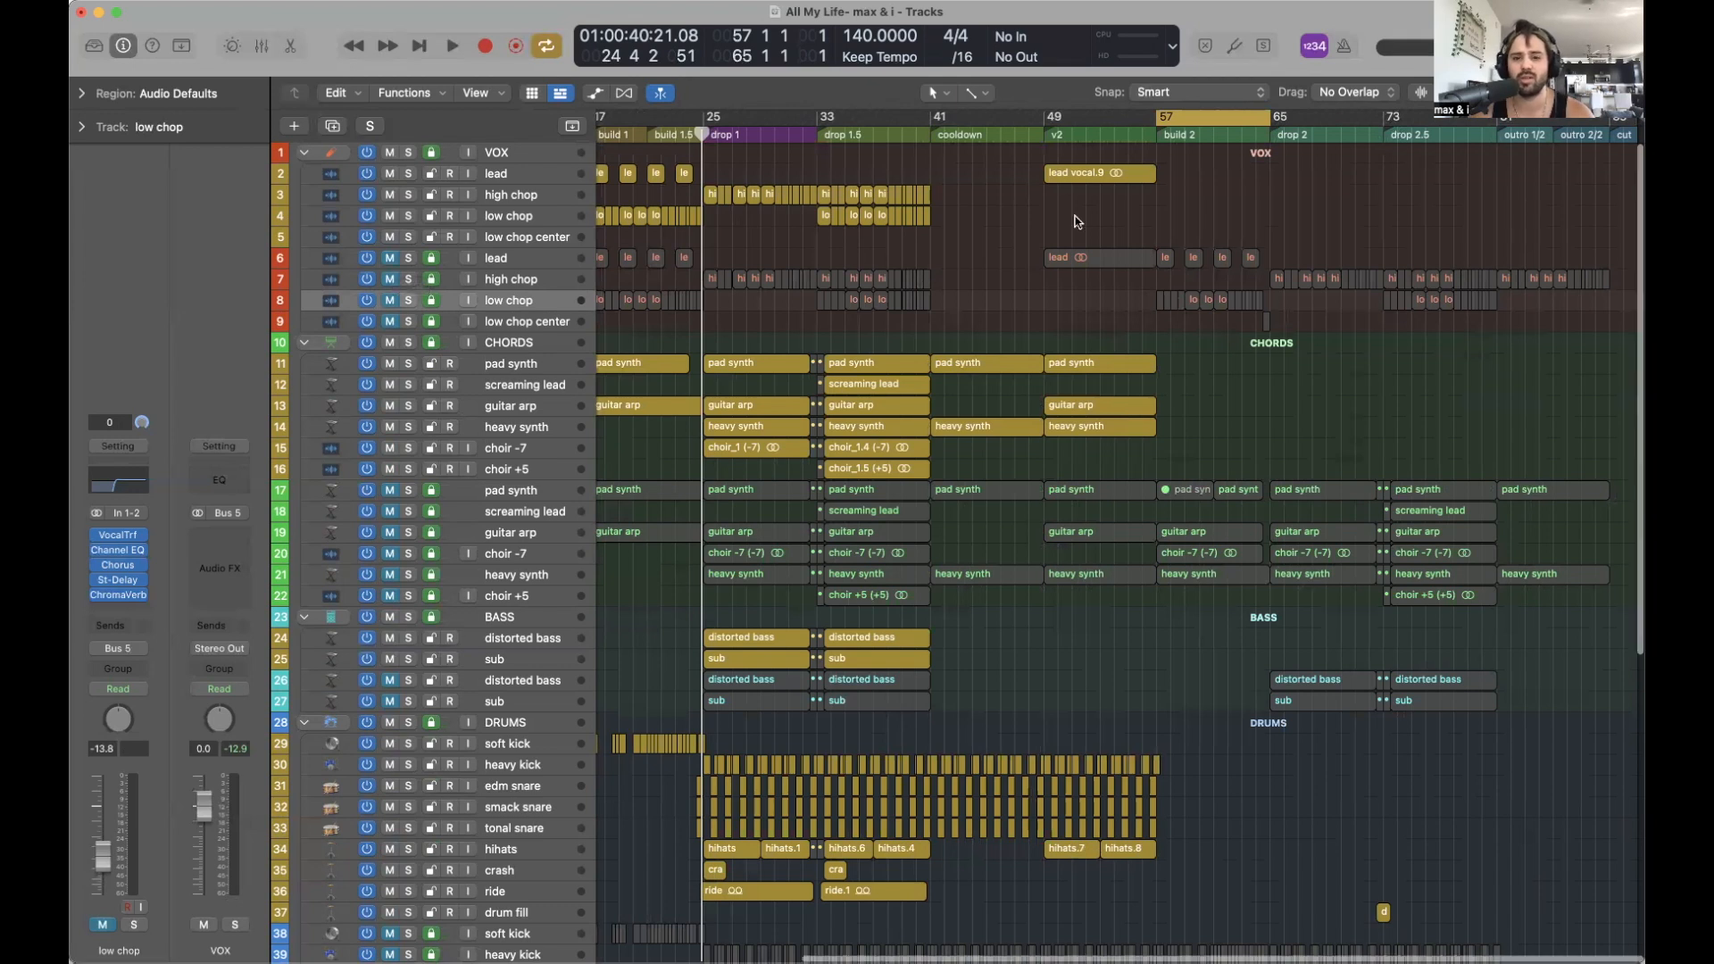
pyautogui.hscroll(-3, 1075, 222)
pyautogui.moveTo(895, 168)
pyautogui.mouseDown()
pyautogui.moveTo(773, 176)
pyautogui.moveTo(1338, 178)
pyautogui.mouseUp()
pyautogui.hscroll(5, 1176, 174)
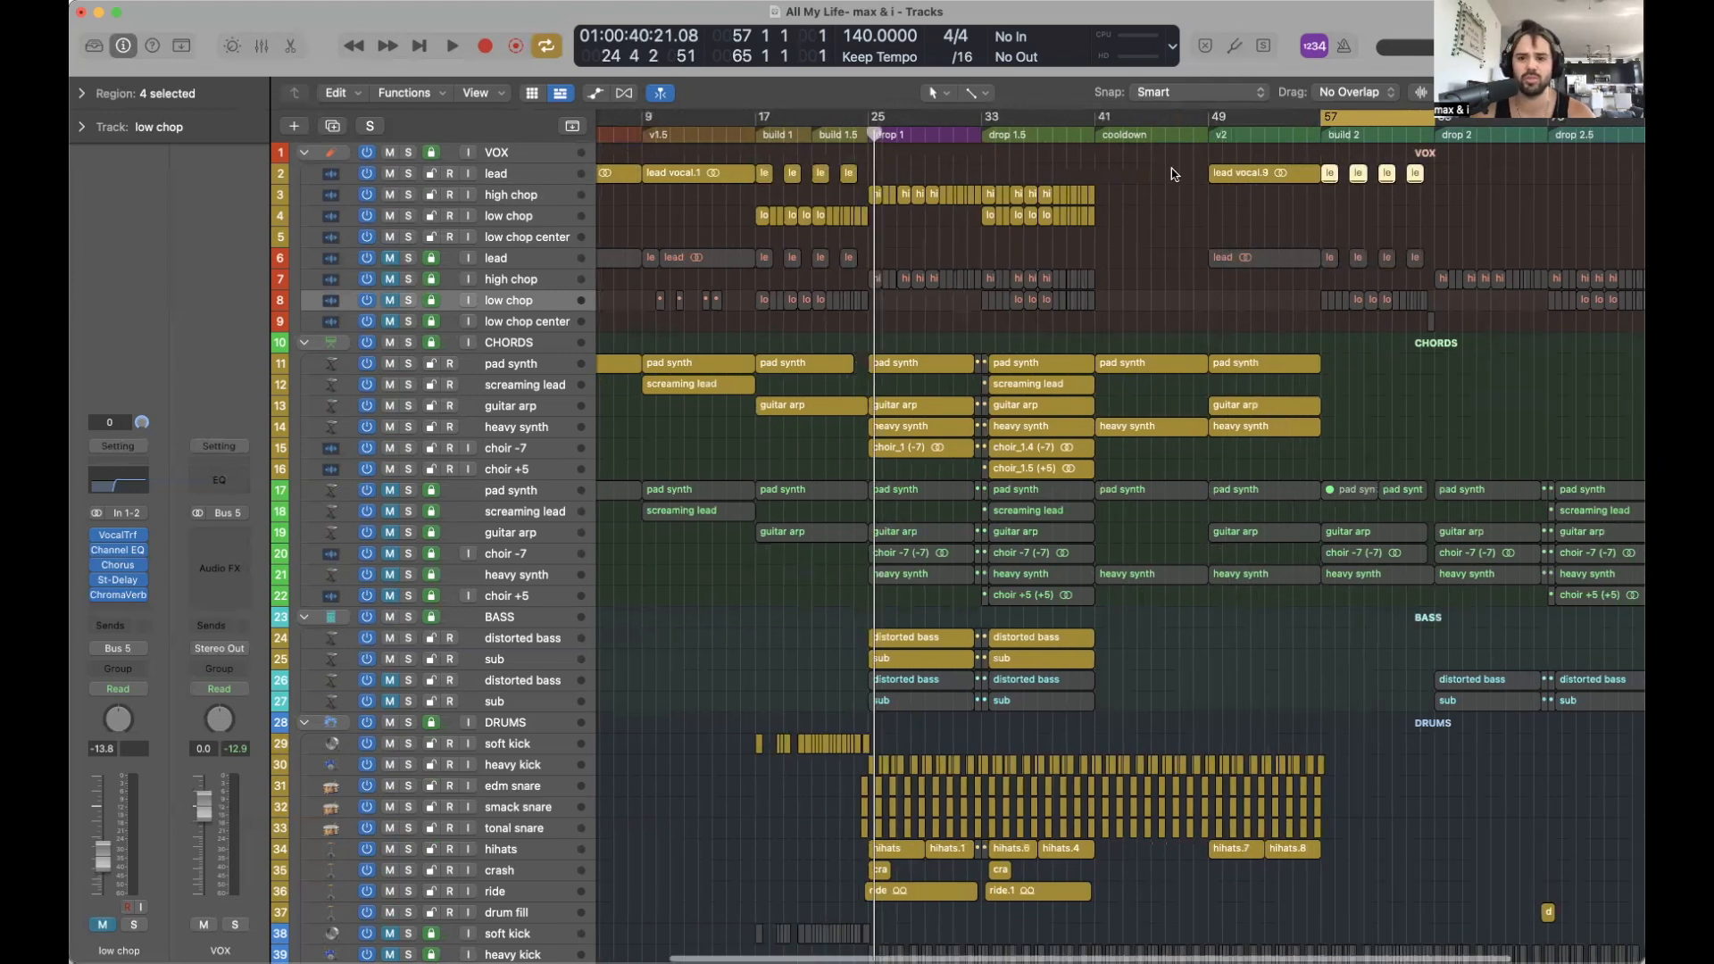
pyautogui.click(1222, 216)
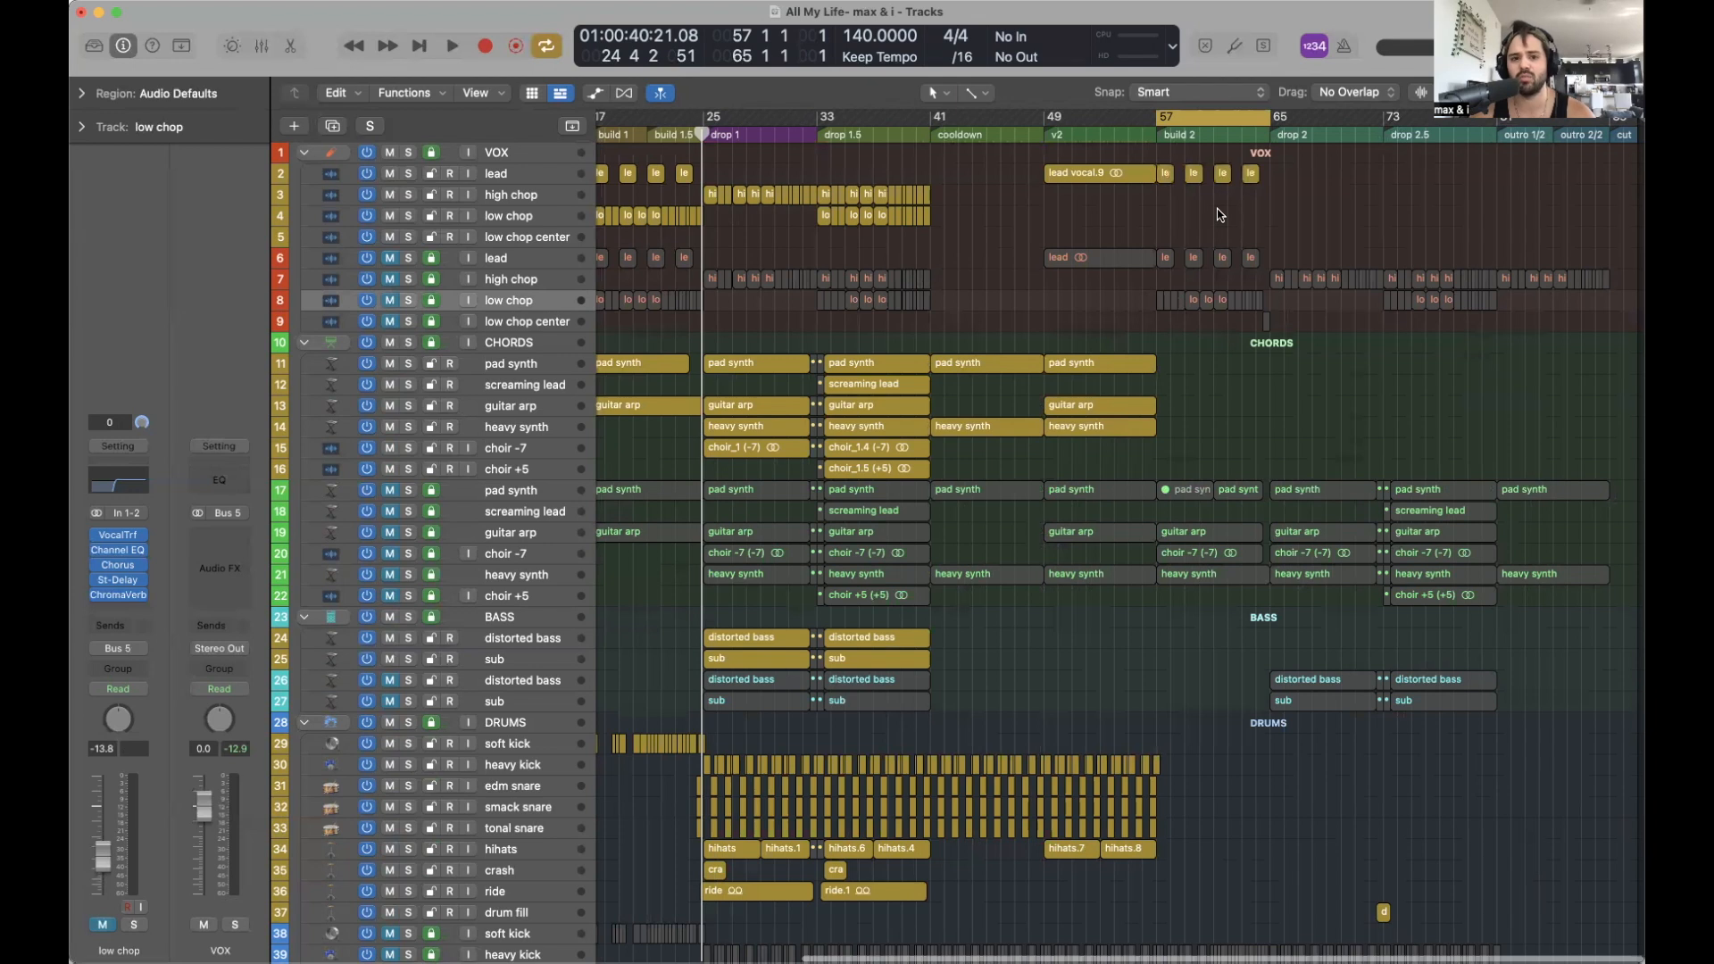
pyautogui.press('space')
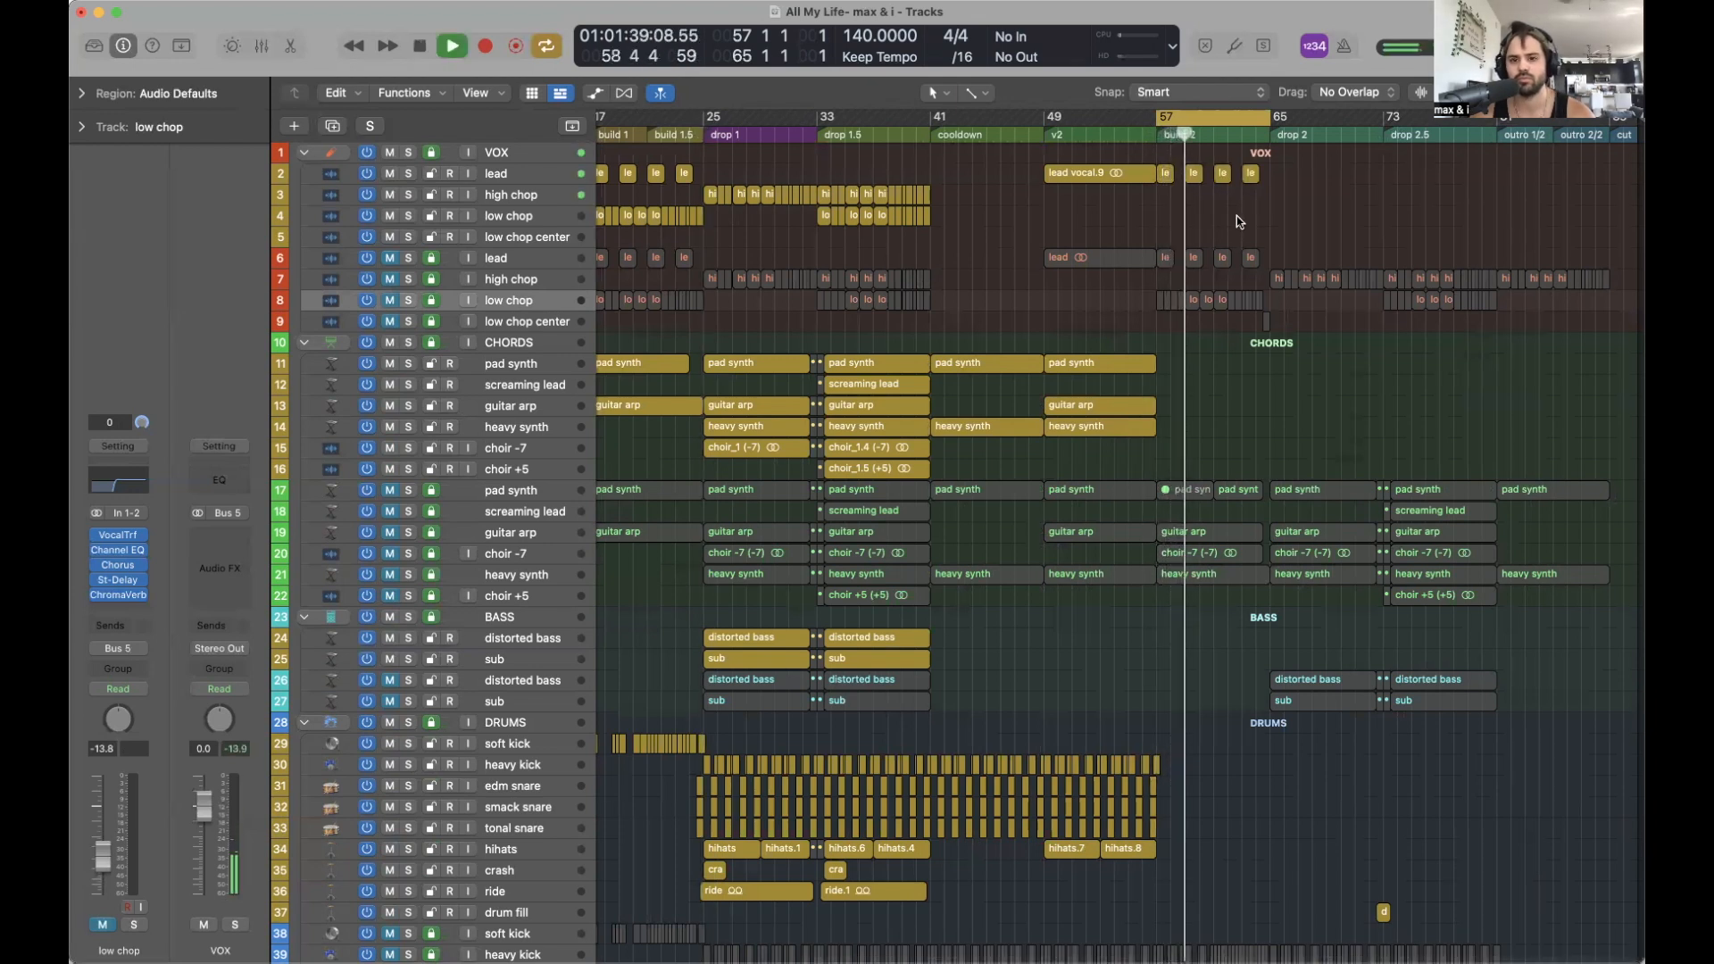
pyautogui.press('space')
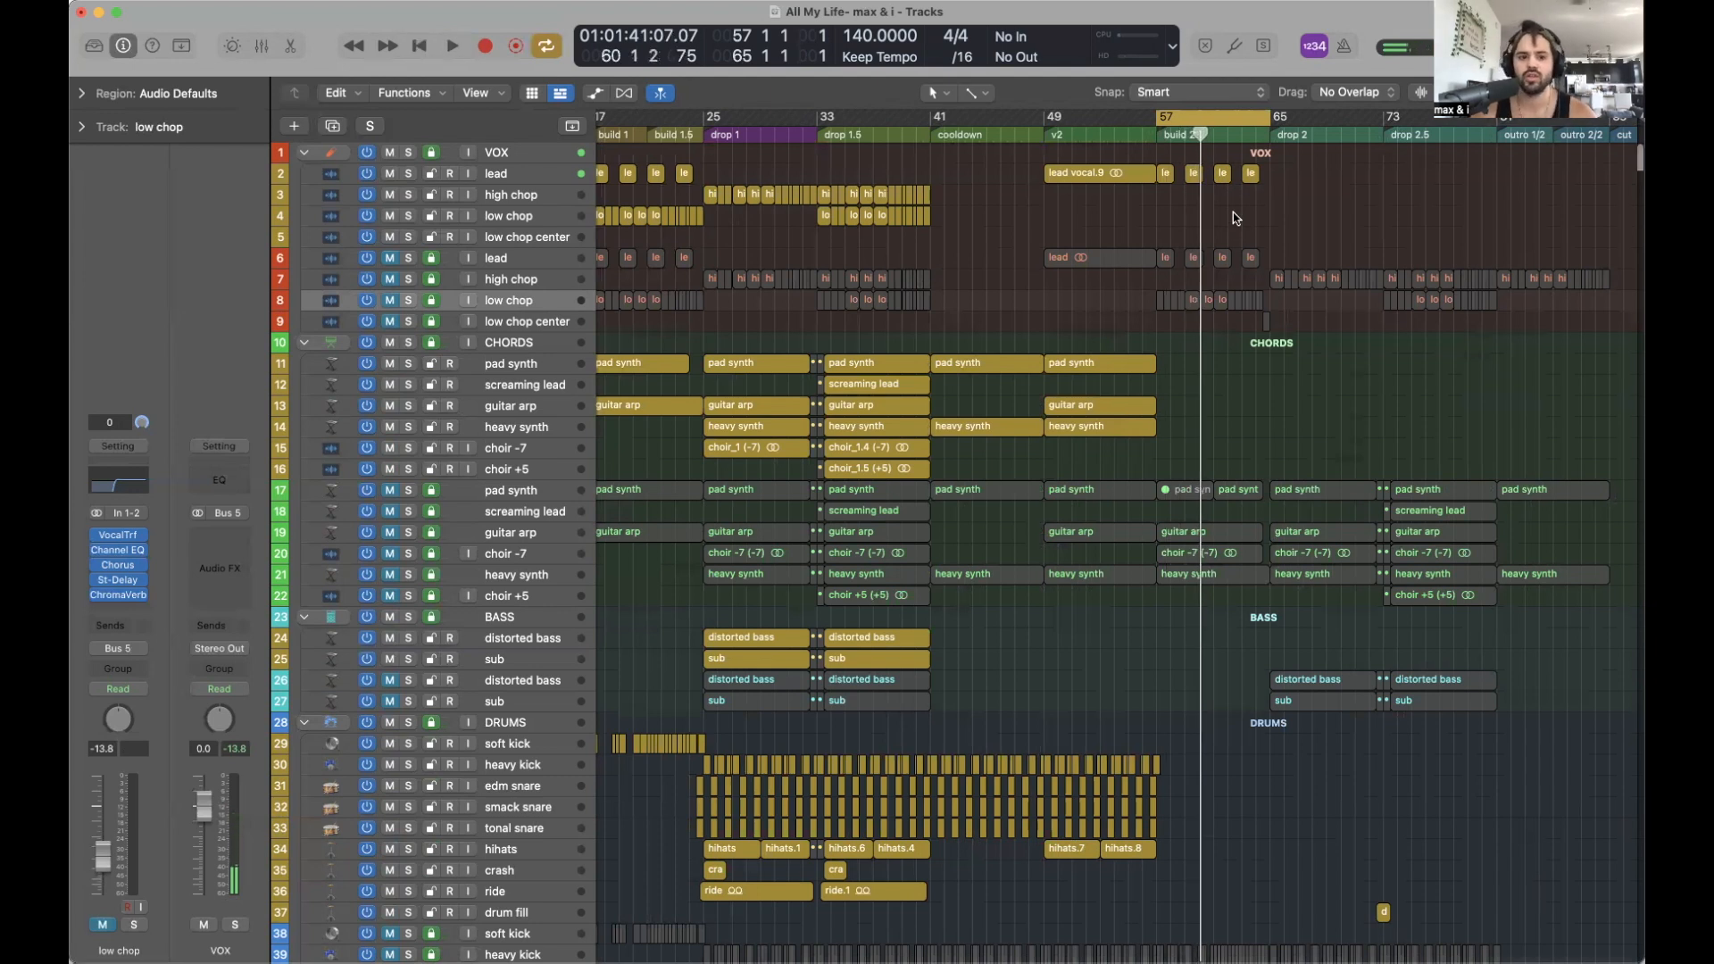
# Unmute the locked reference low chop track and set the cycle range to build 1, bars 17 to 25.
pyautogui.hscroll(-2, 1234, 212)
pyautogui.click(390, 295)
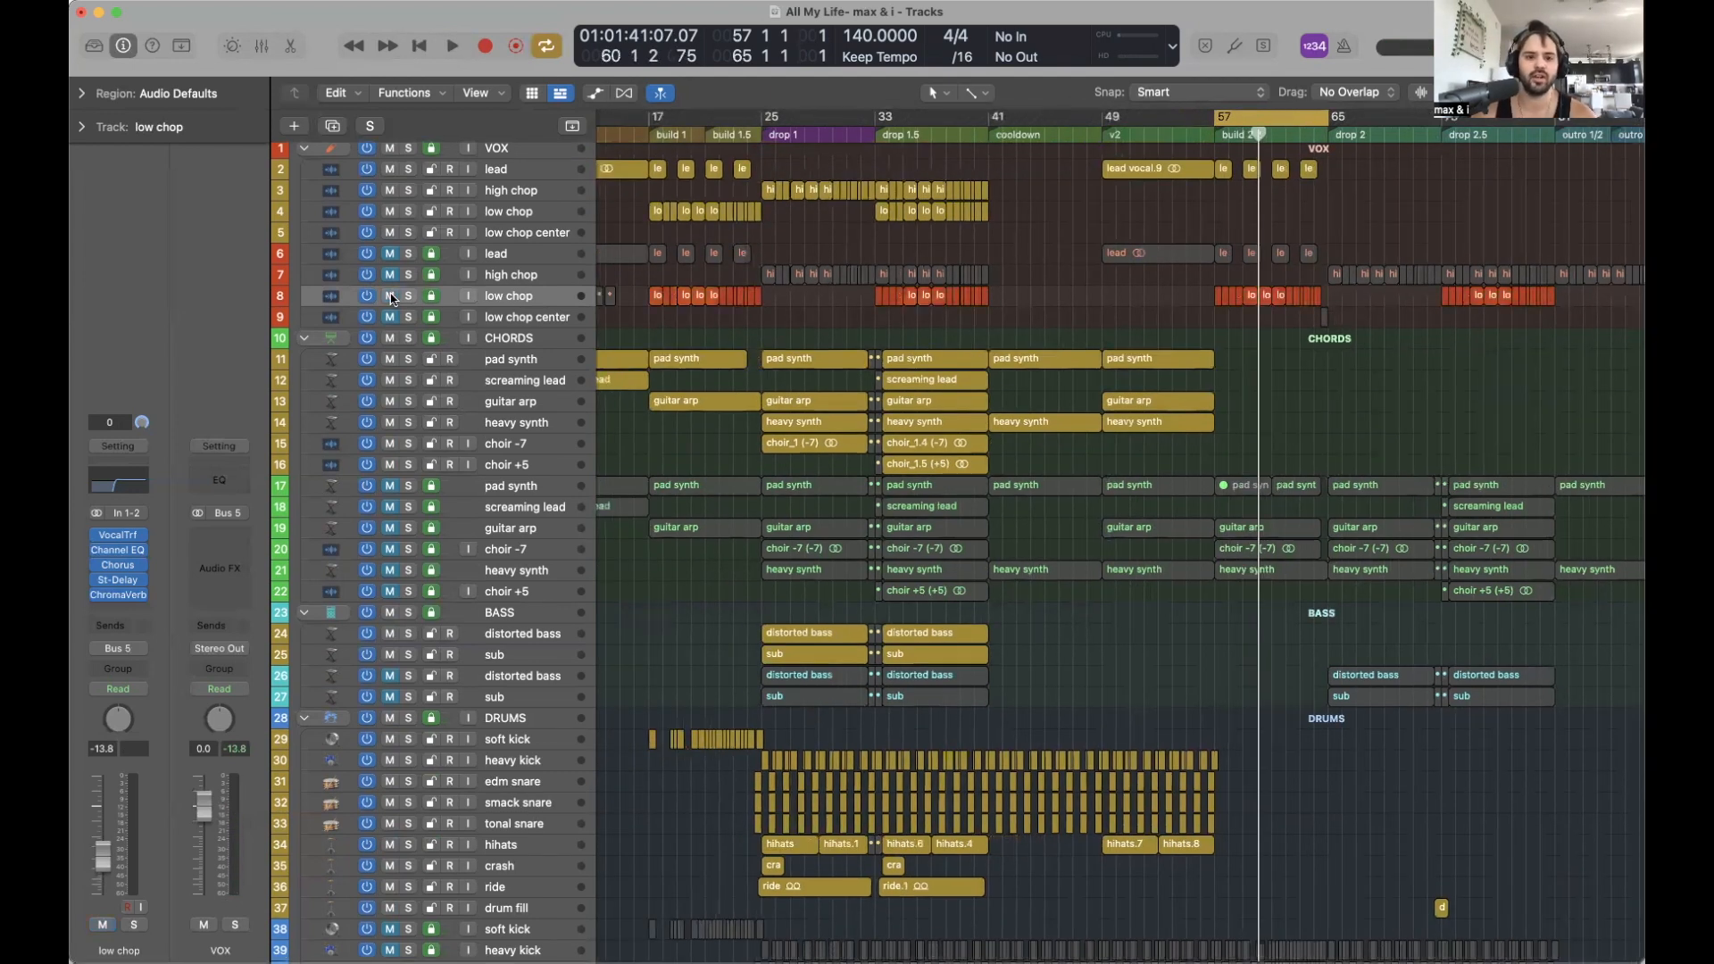
pyautogui.hscroll(-4, 801, 138)
pyautogui.moveTo(779, 125); pyautogui.dragTo(890, 121)
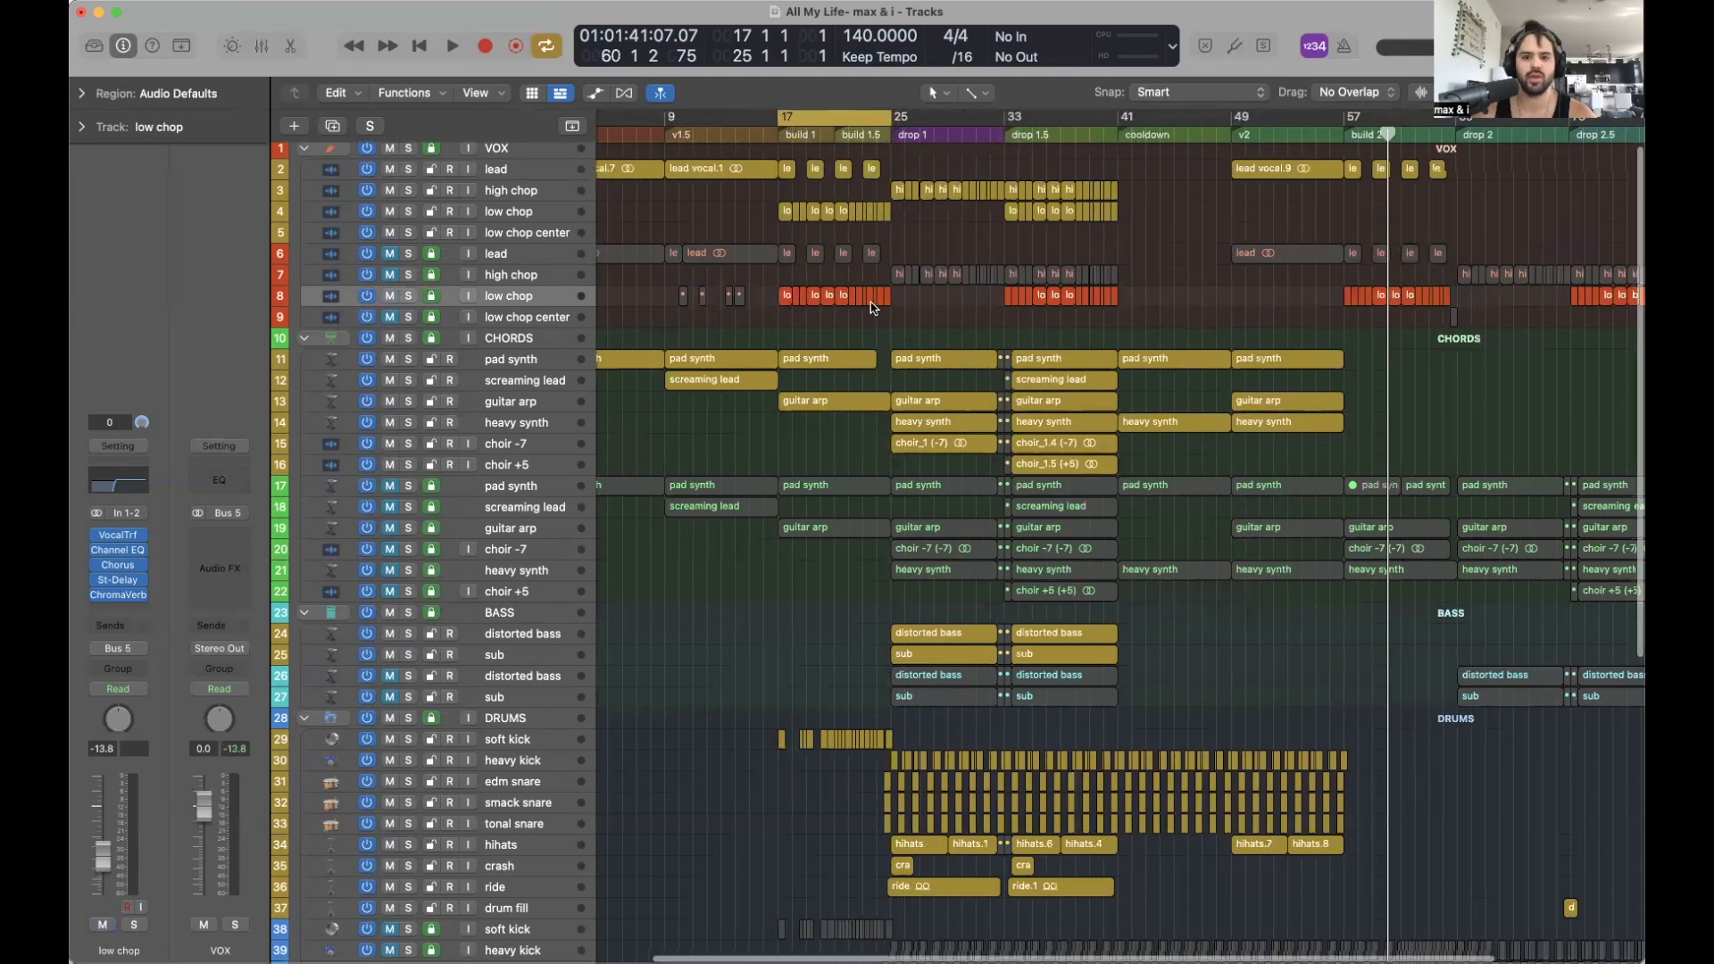
pyautogui.hscroll(1, 823, 316)
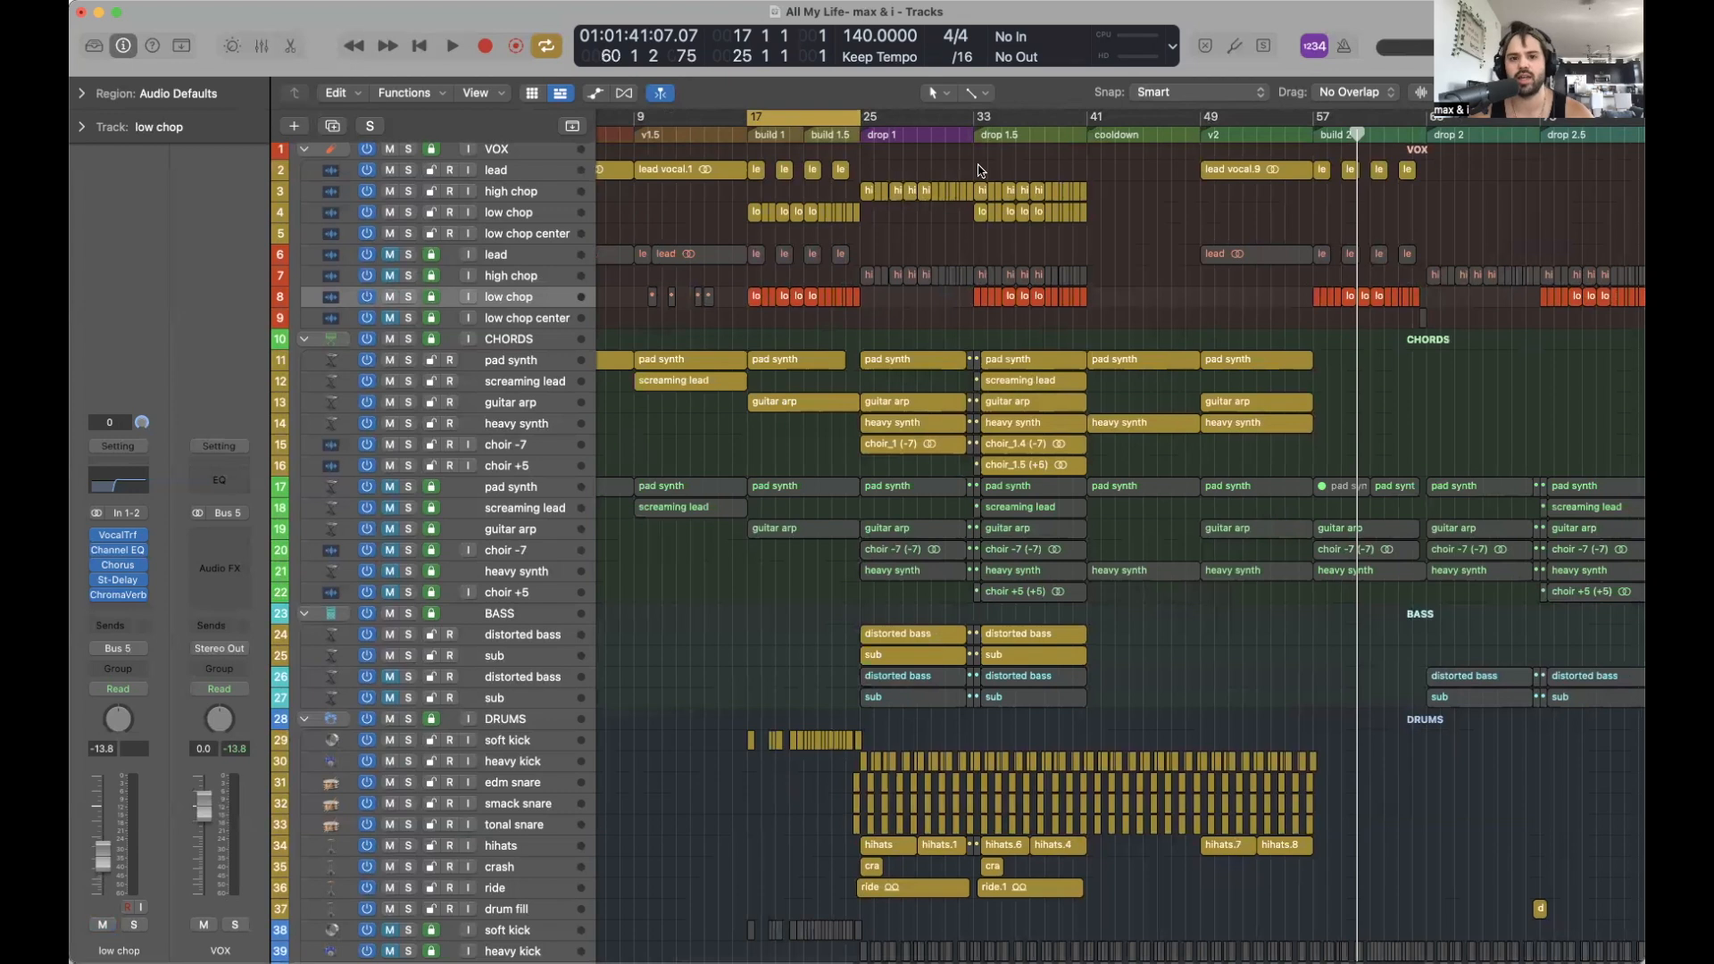
# Audition the reference low chop track in build 1, briefly in solo, and mute it again.
pyautogui.press('space')
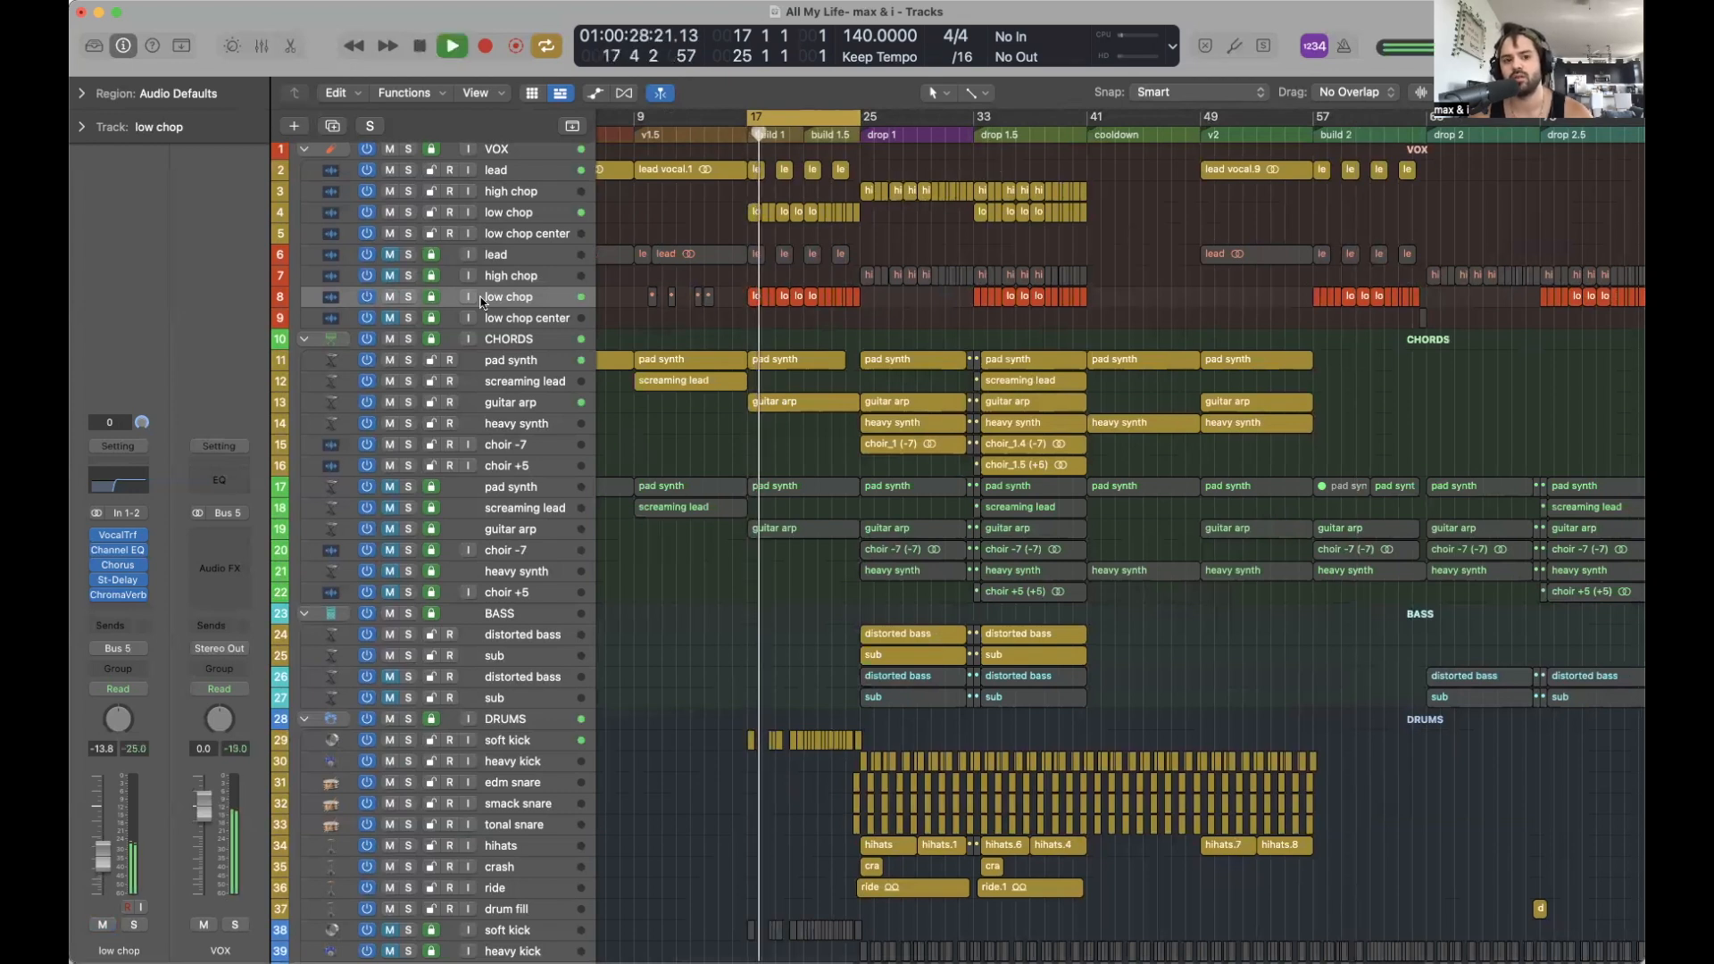
pyautogui.click(409, 297)
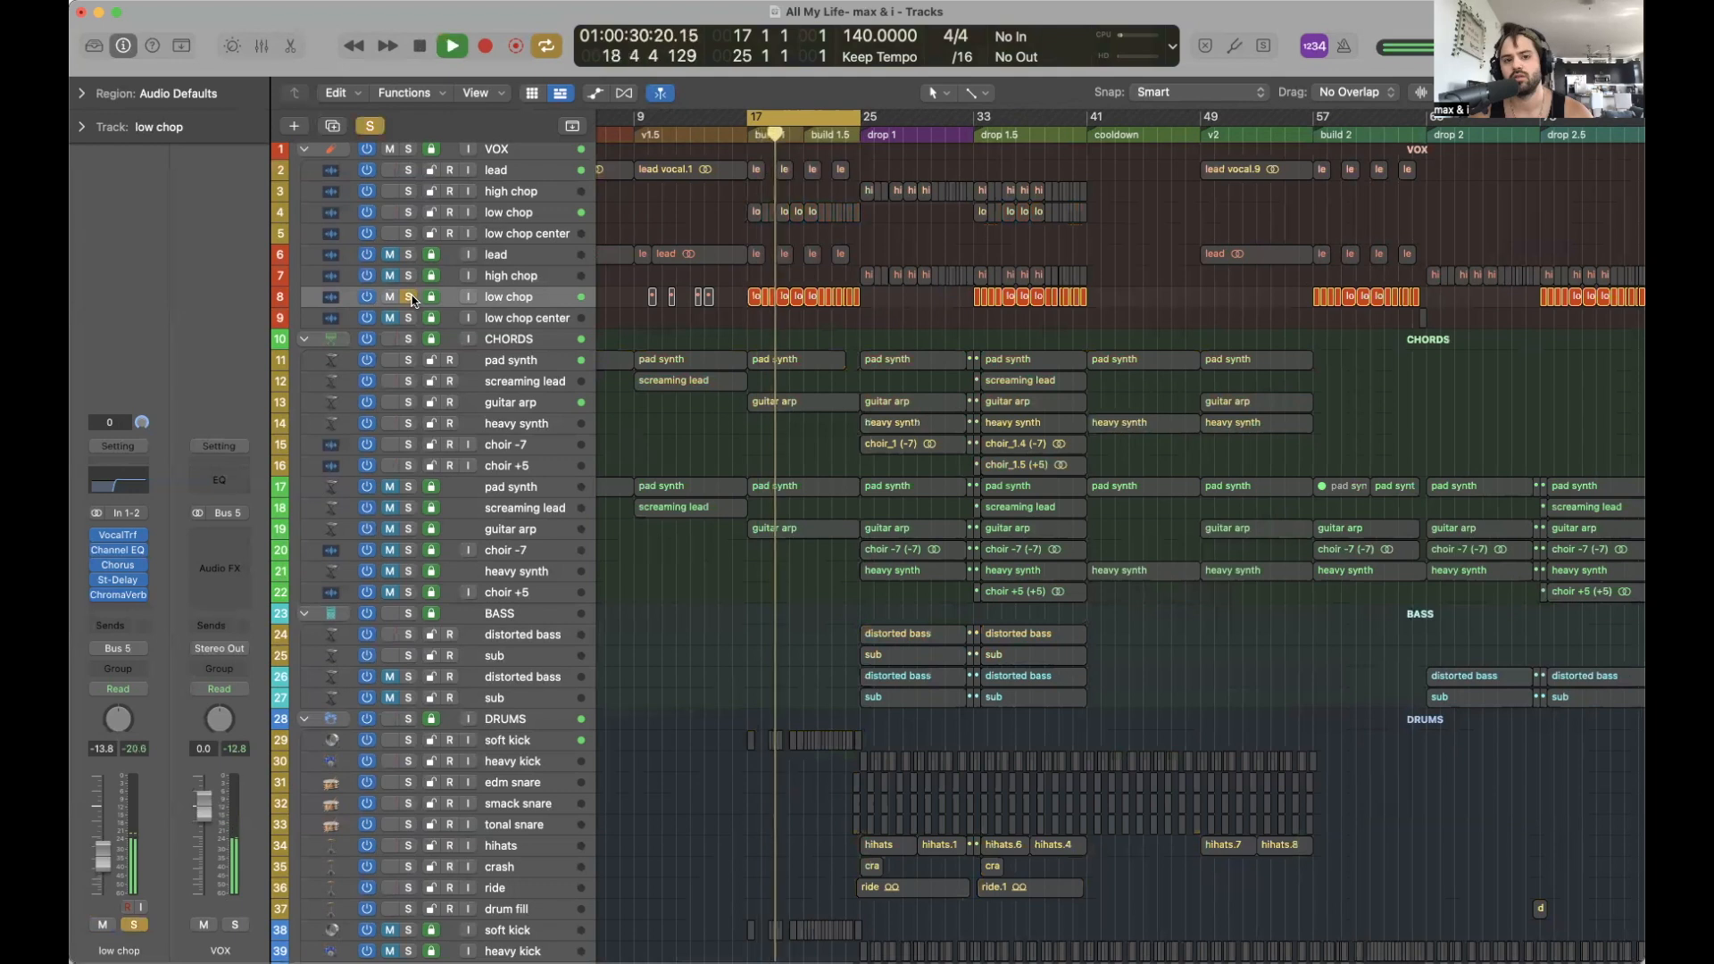
pyautogui.click(410, 299)
pyautogui.press('space')
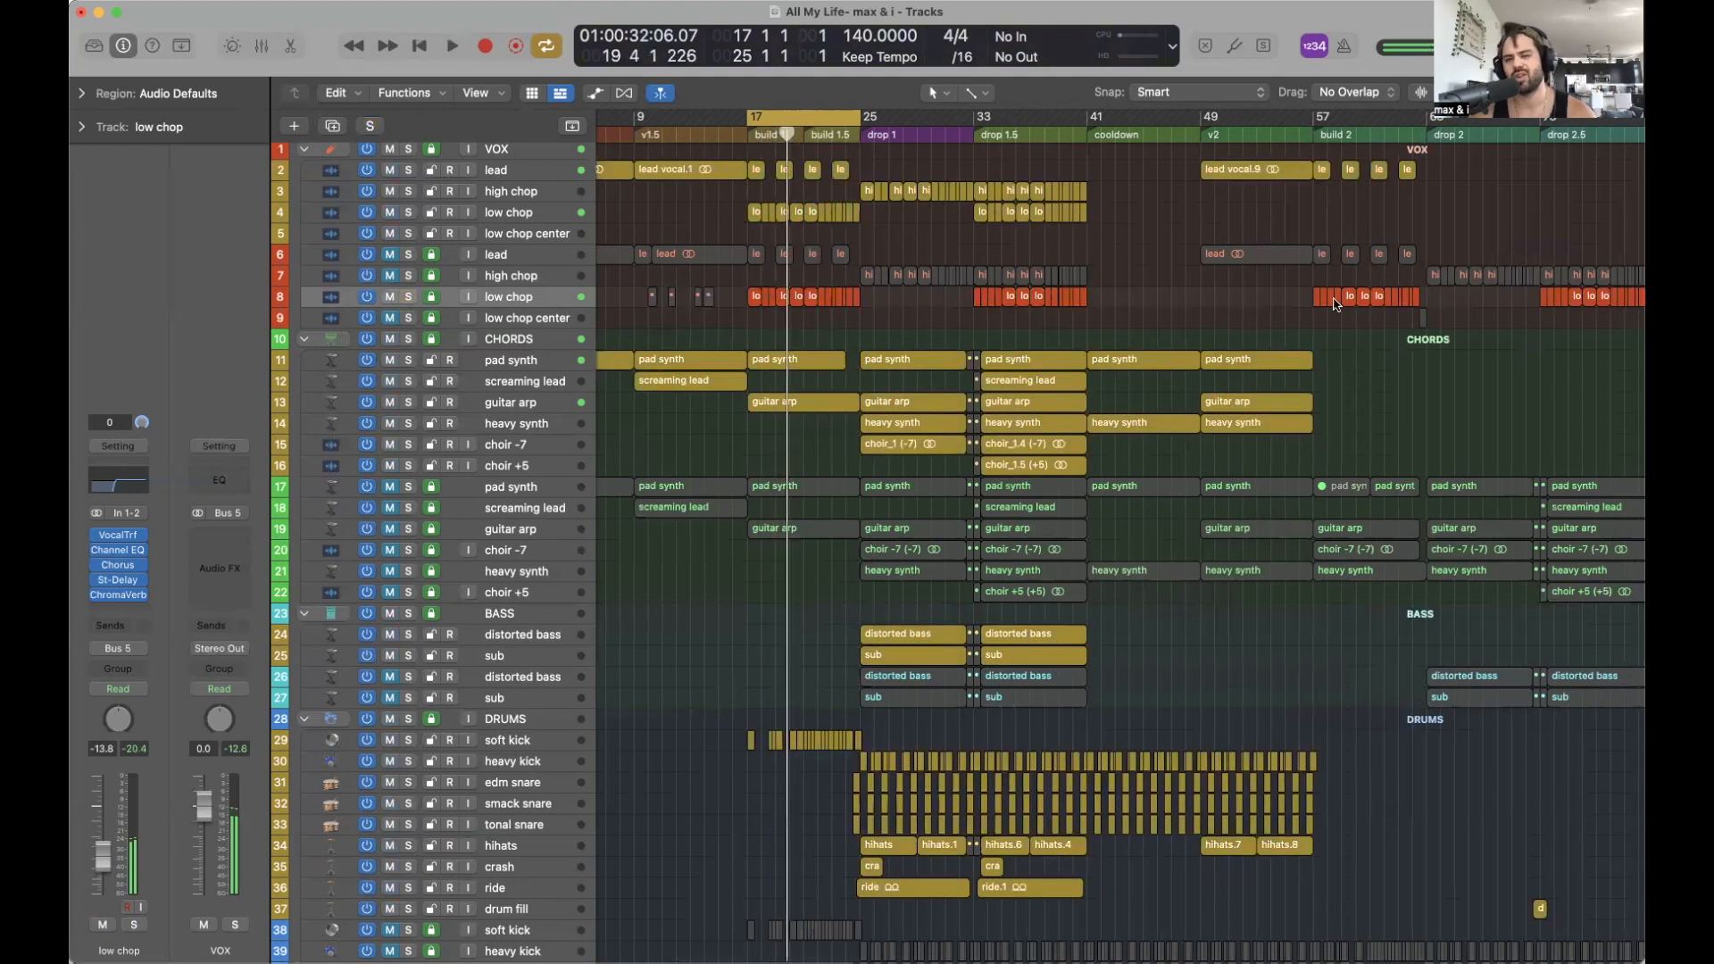
pyautogui.hscroll(3, 1335, 303)
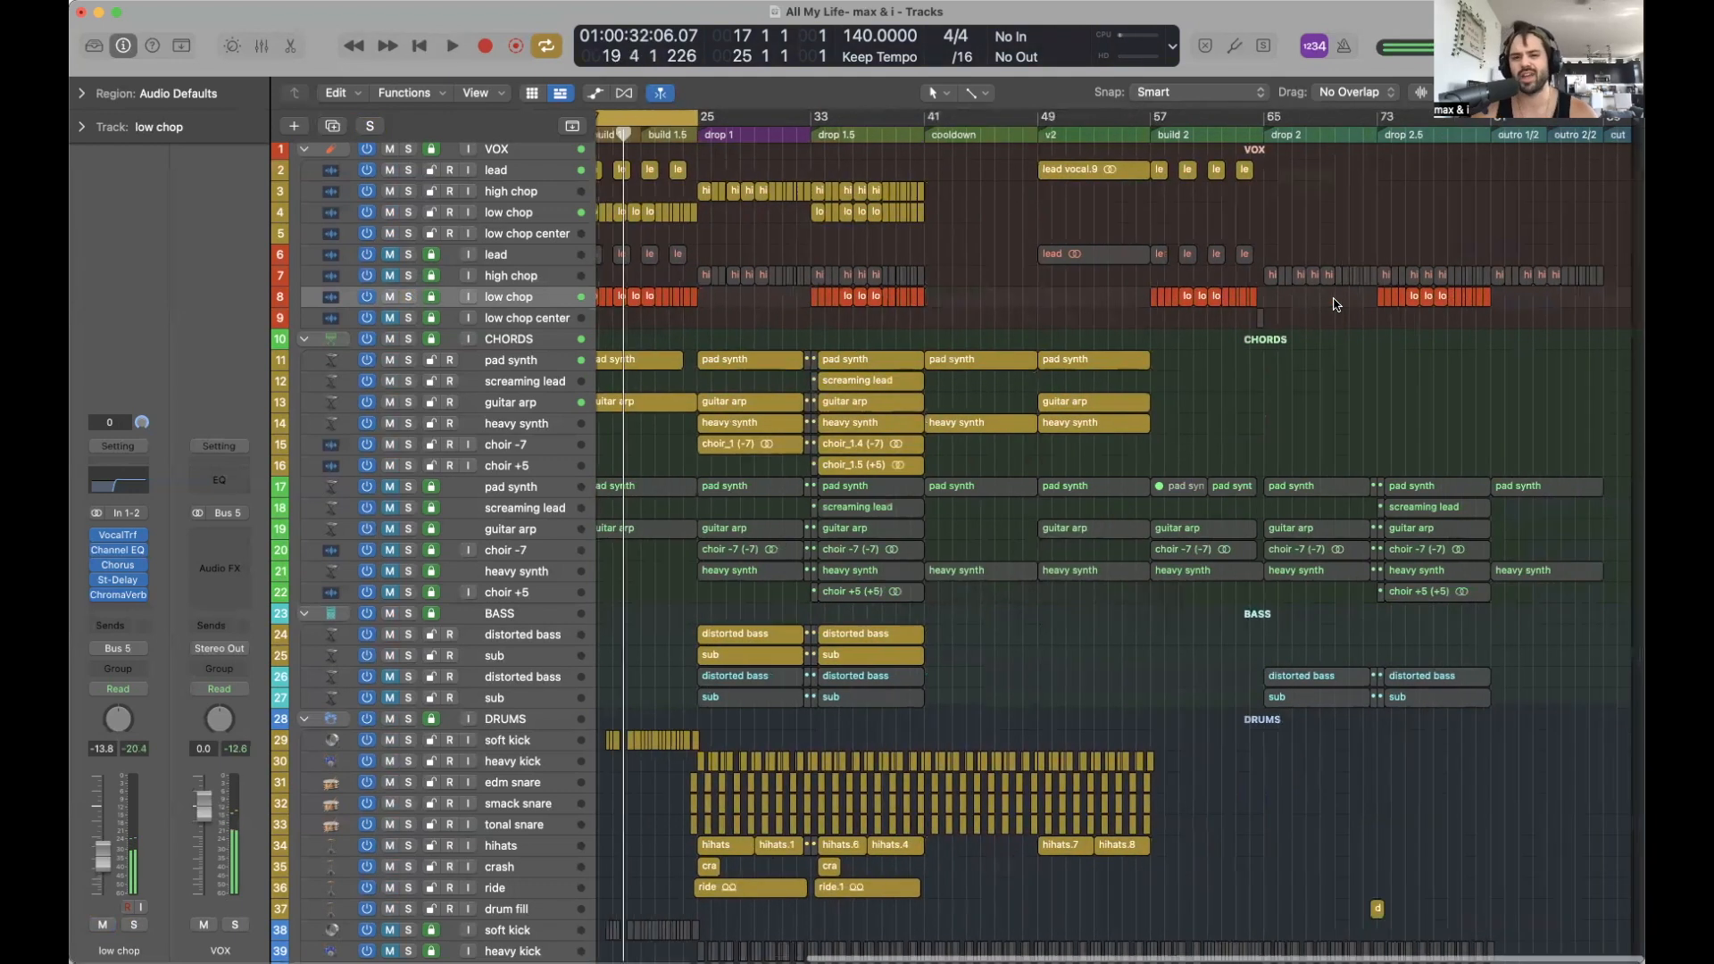
pyautogui.click(390, 297)
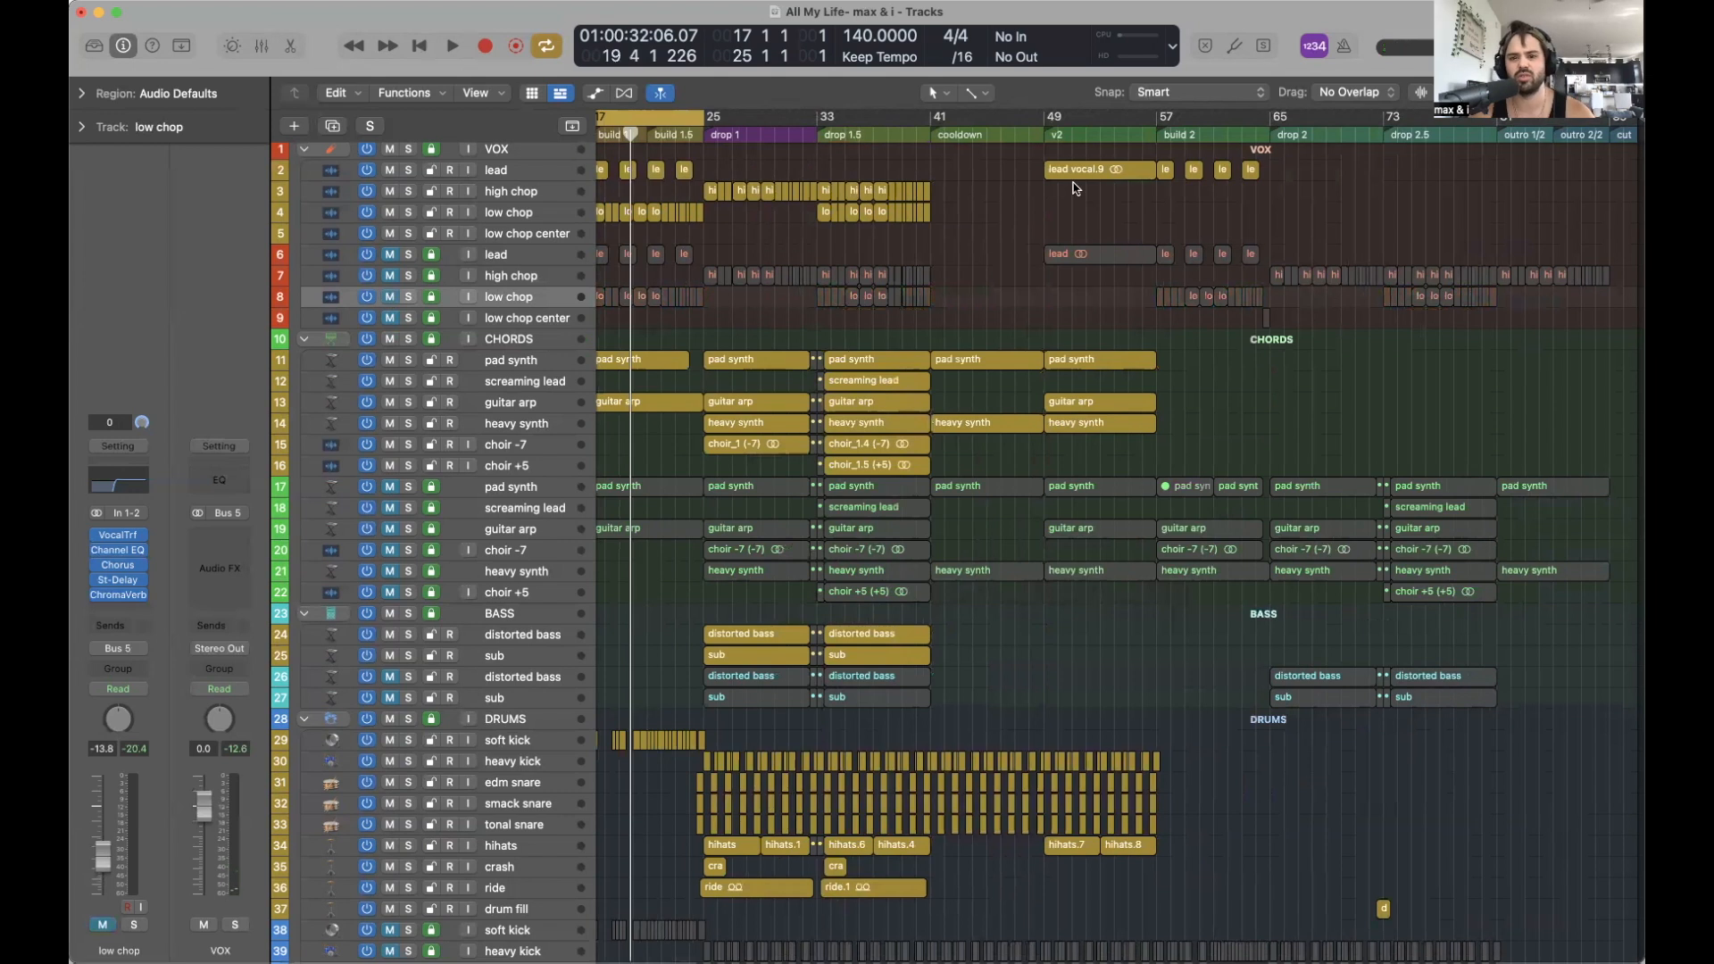
# Copy the 13 low chop regions from build 1 to the start of build 2 at bar 57 on the unlocked low chop track.
pyautogui.hscroll(-1, 1026, 303)
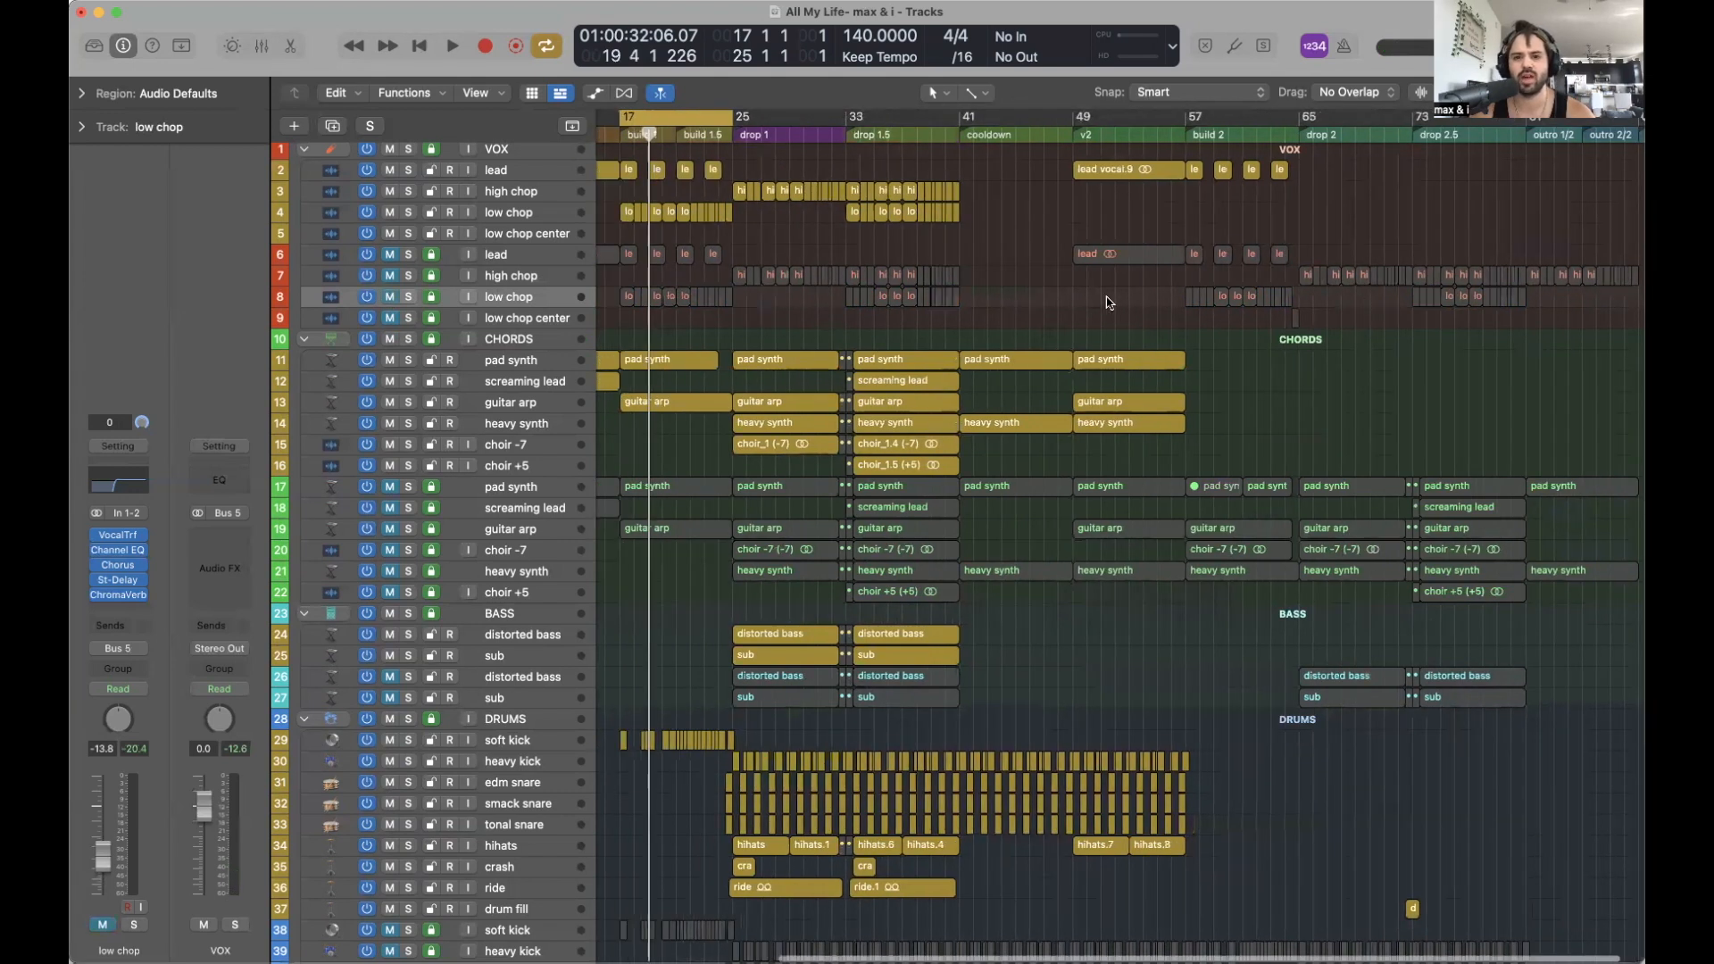
pyautogui.scroll(-1, 1098, 299)
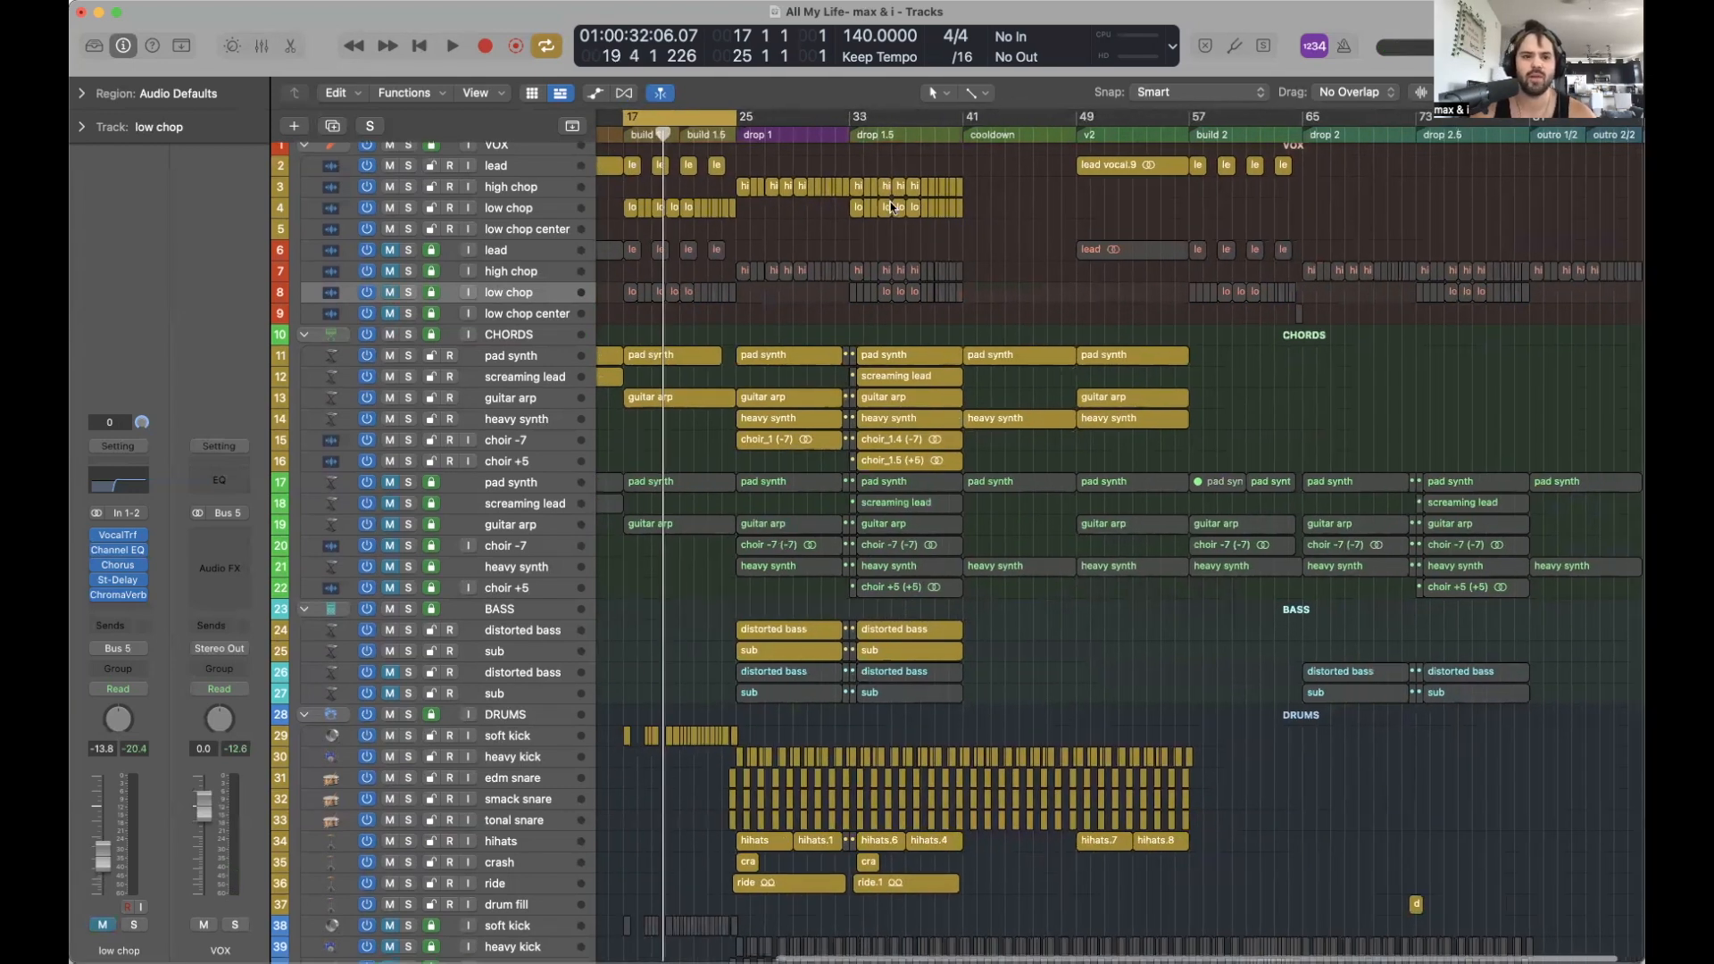
pyautogui.click(547, 214)
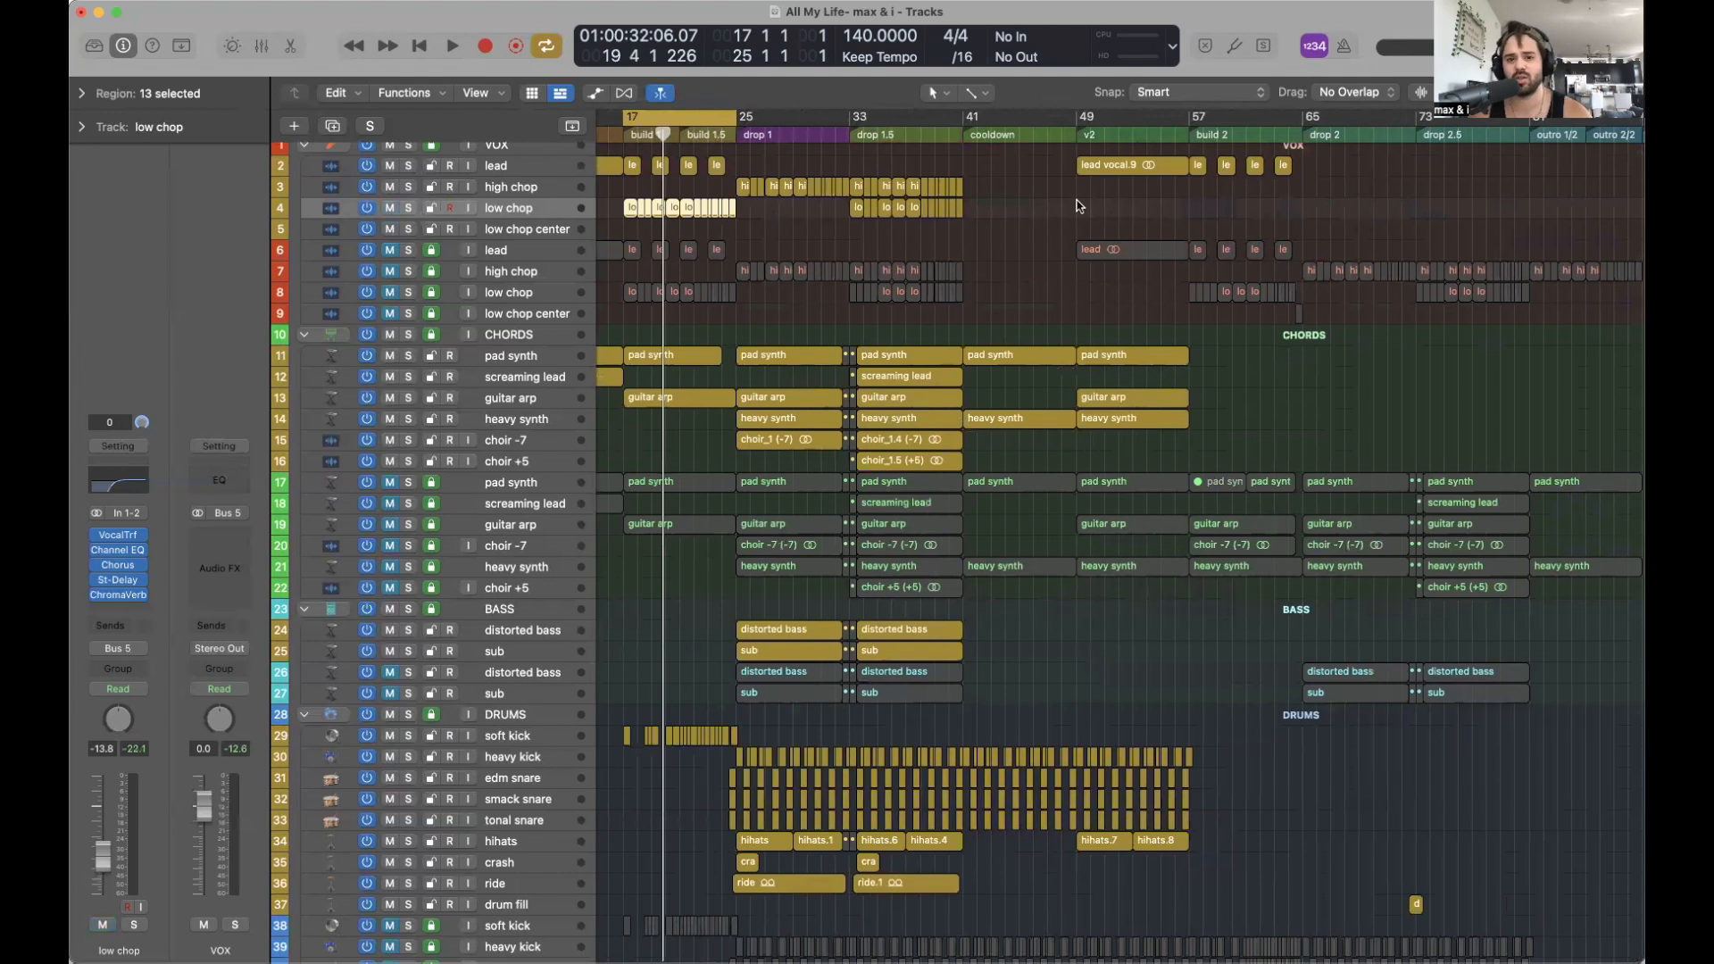
pyautogui.click(1014, 209)
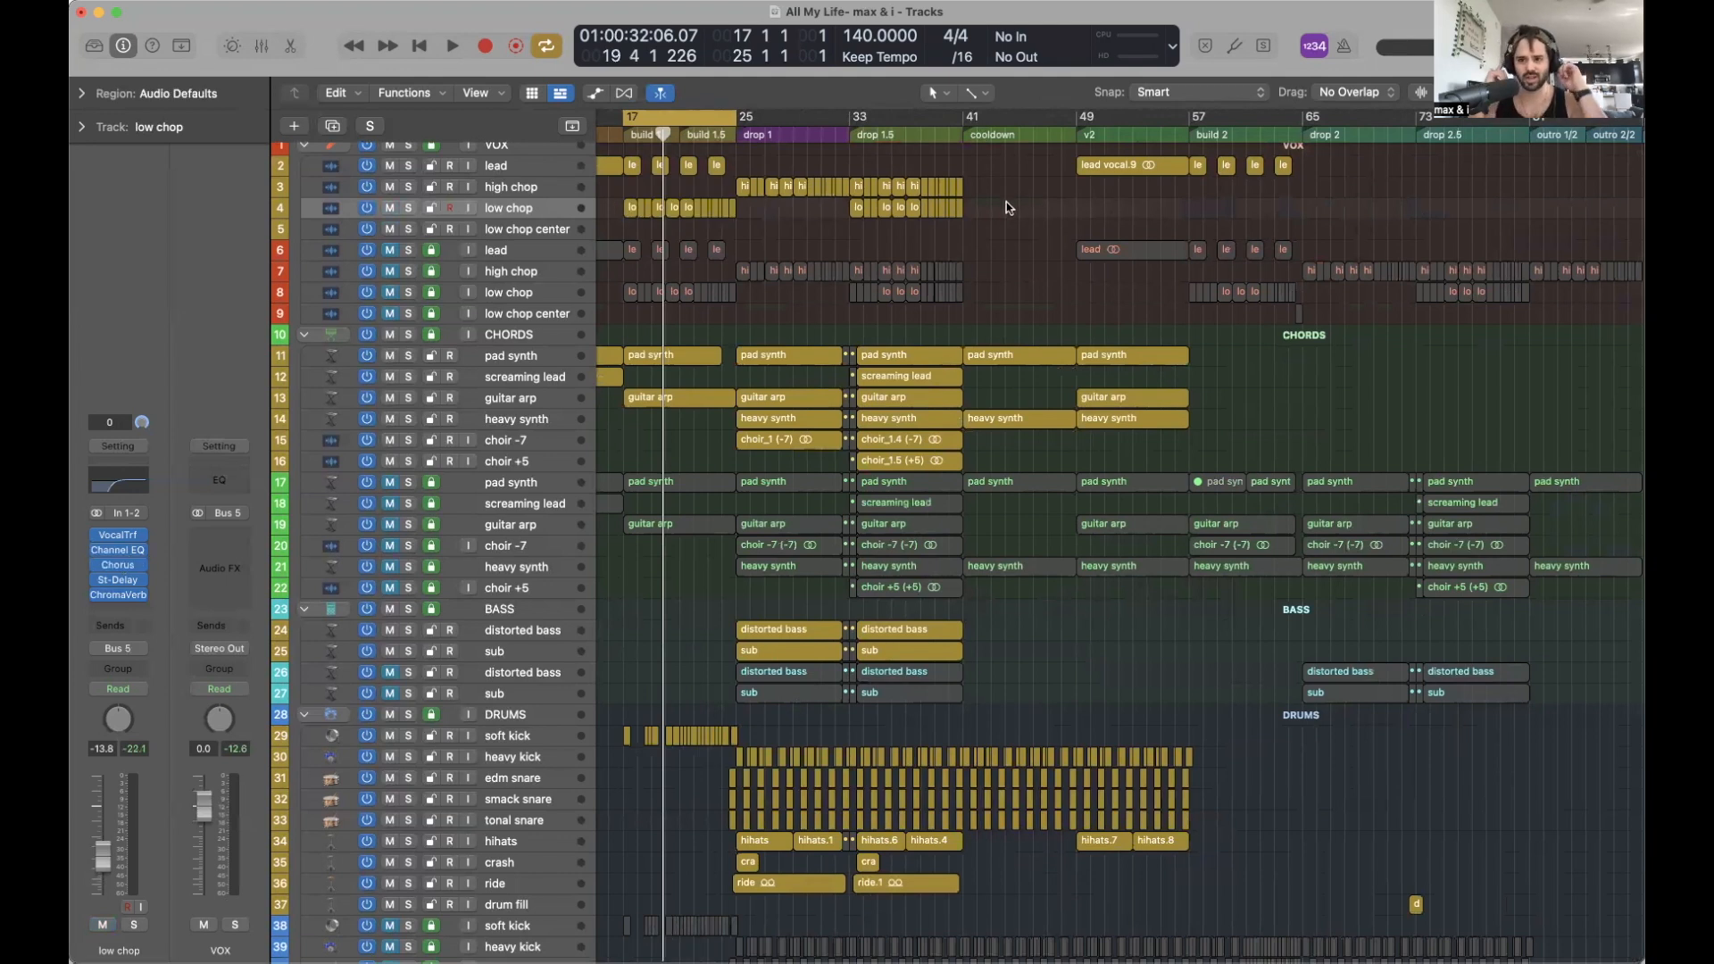
pyautogui.hscroll(-2, 810, 174)
pyautogui.hscroll(-1, 805, 212)
pyautogui.moveTo(805, 212); pyautogui.dragTo(1289, 213)
pyautogui.click(1234, 129)
pyautogui.press(';')
# Set the cycle range to bars 57 to 65 and play build 2 with the copied low chops.
pyautogui.moveTo(1241, 119); pyautogui.dragTo(1356, 119)
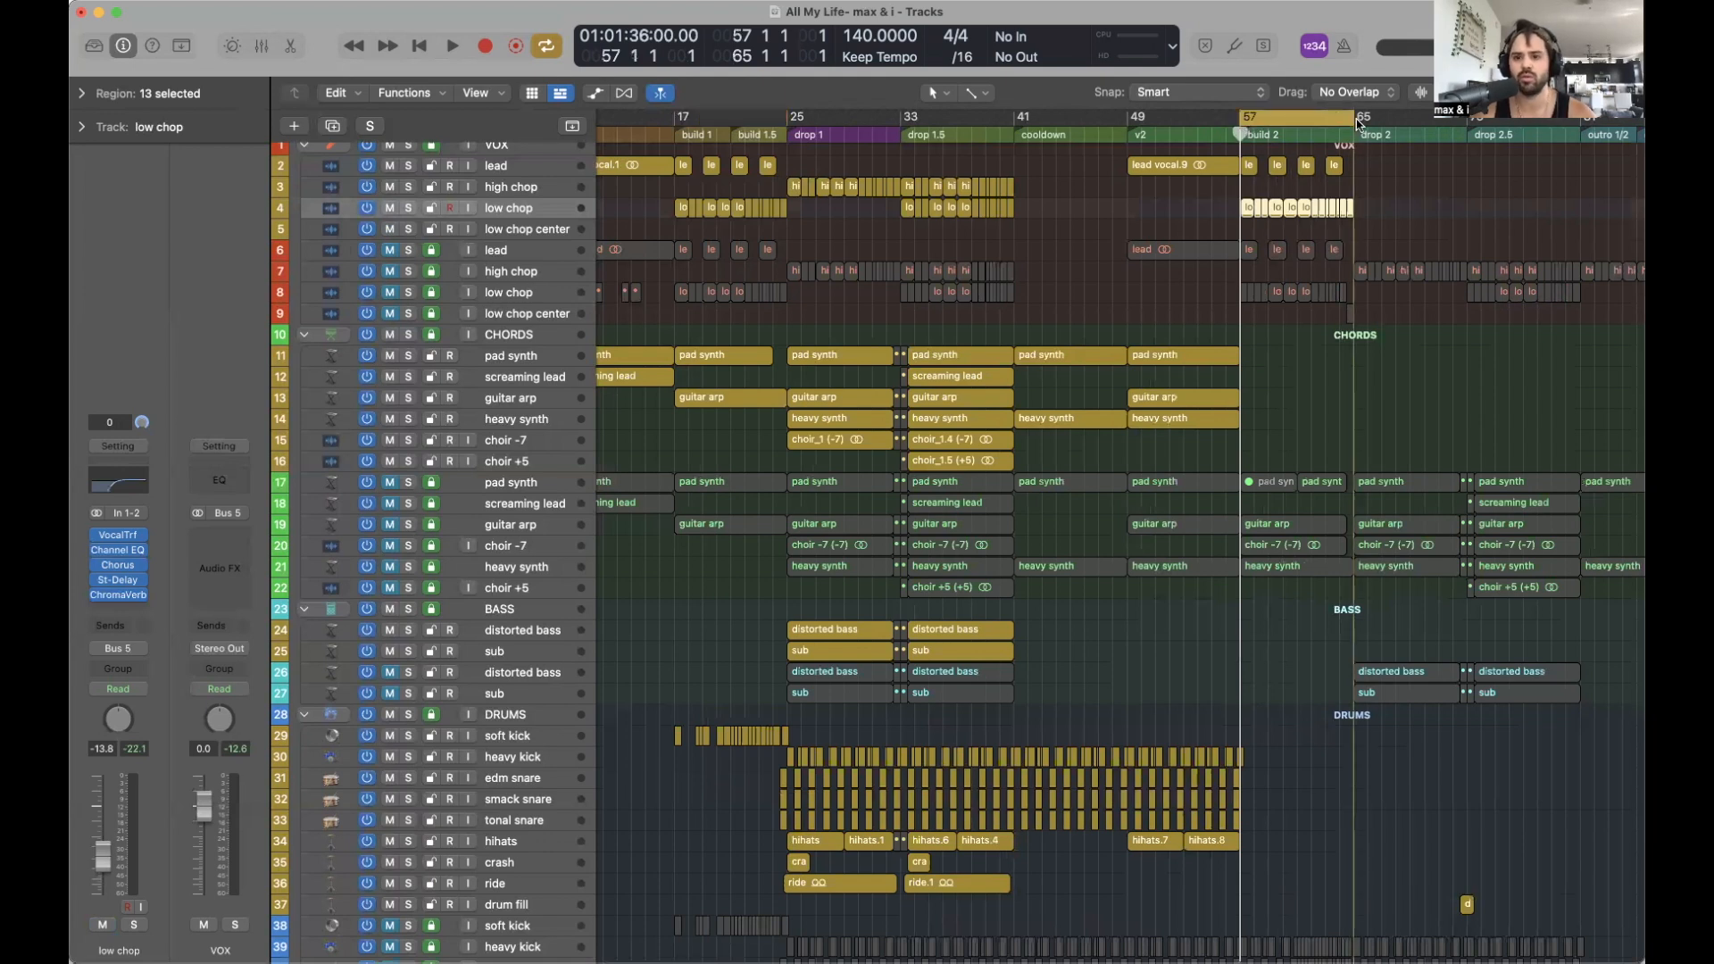
pyautogui.press('space')
pyautogui.hscroll(3, 1408, 437)
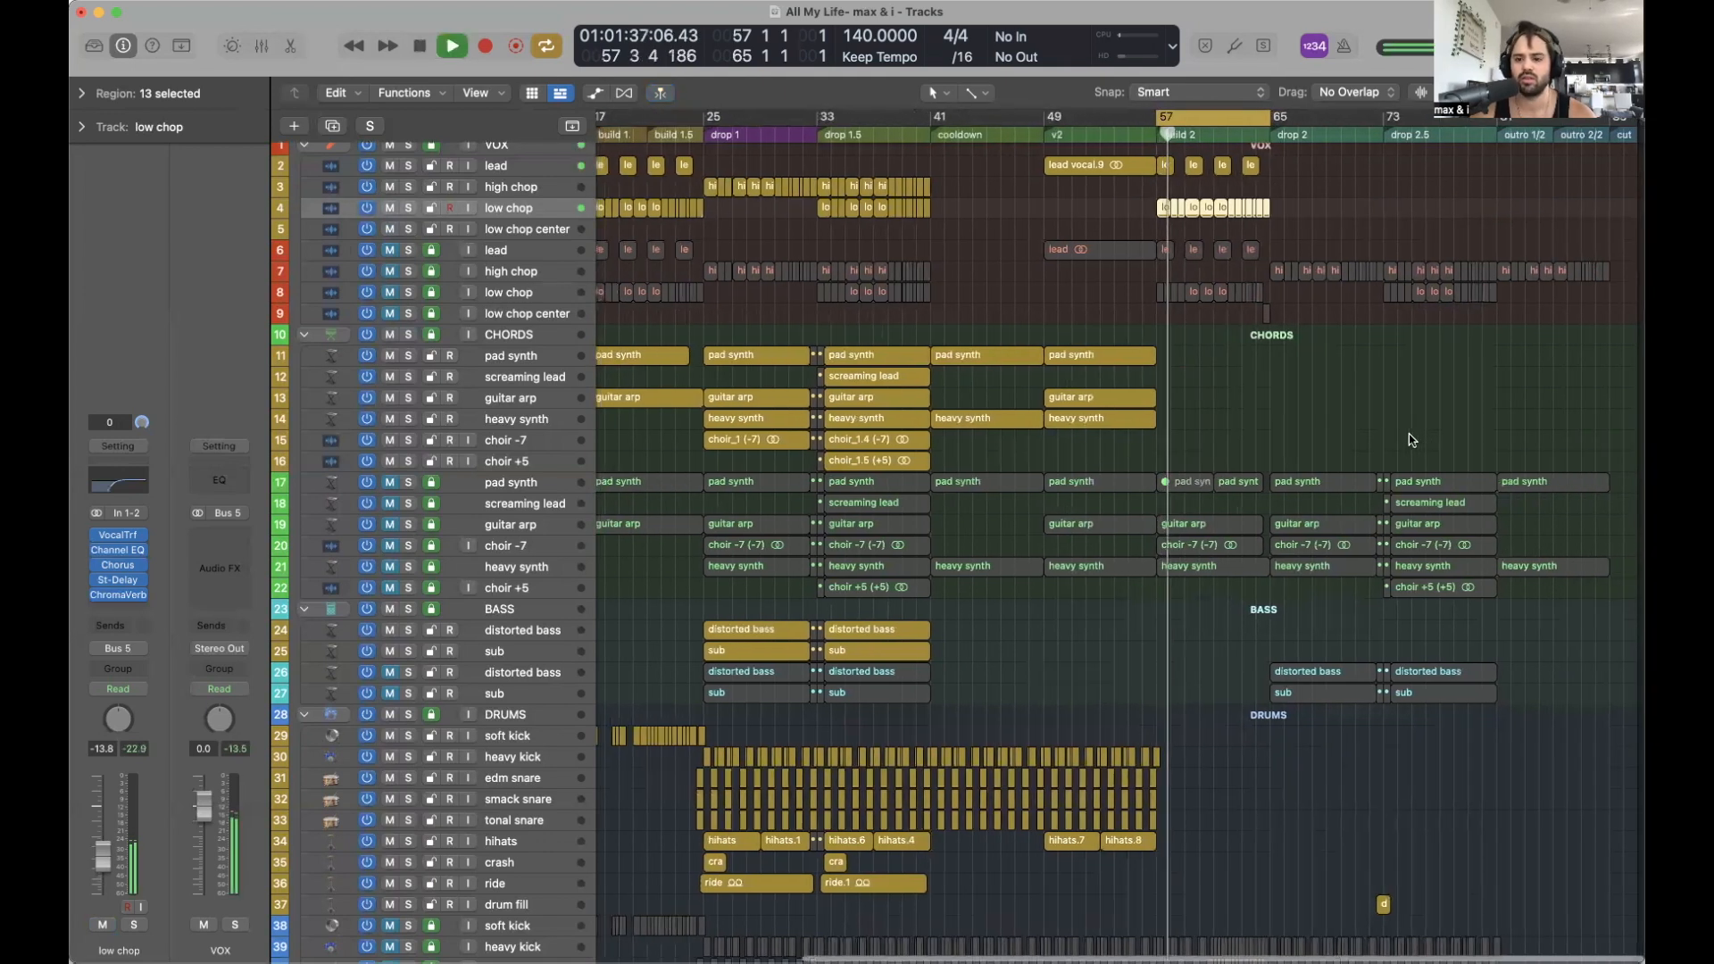
pyautogui.click(1321, 412)
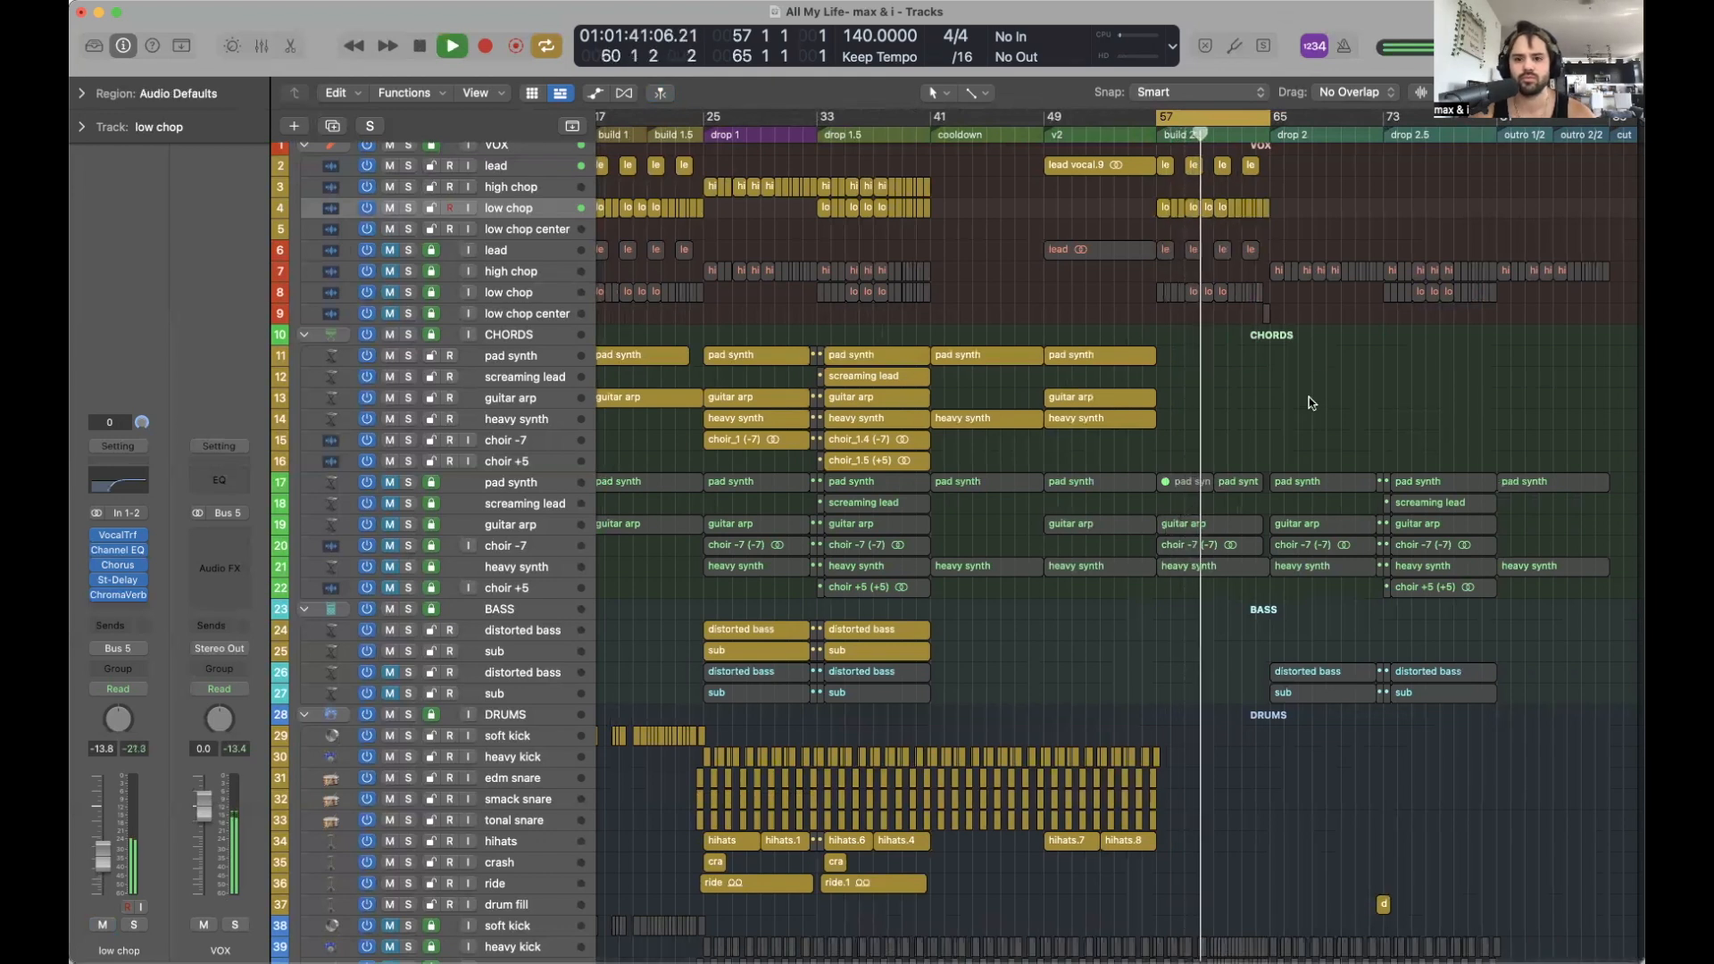
pyautogui.press('space')
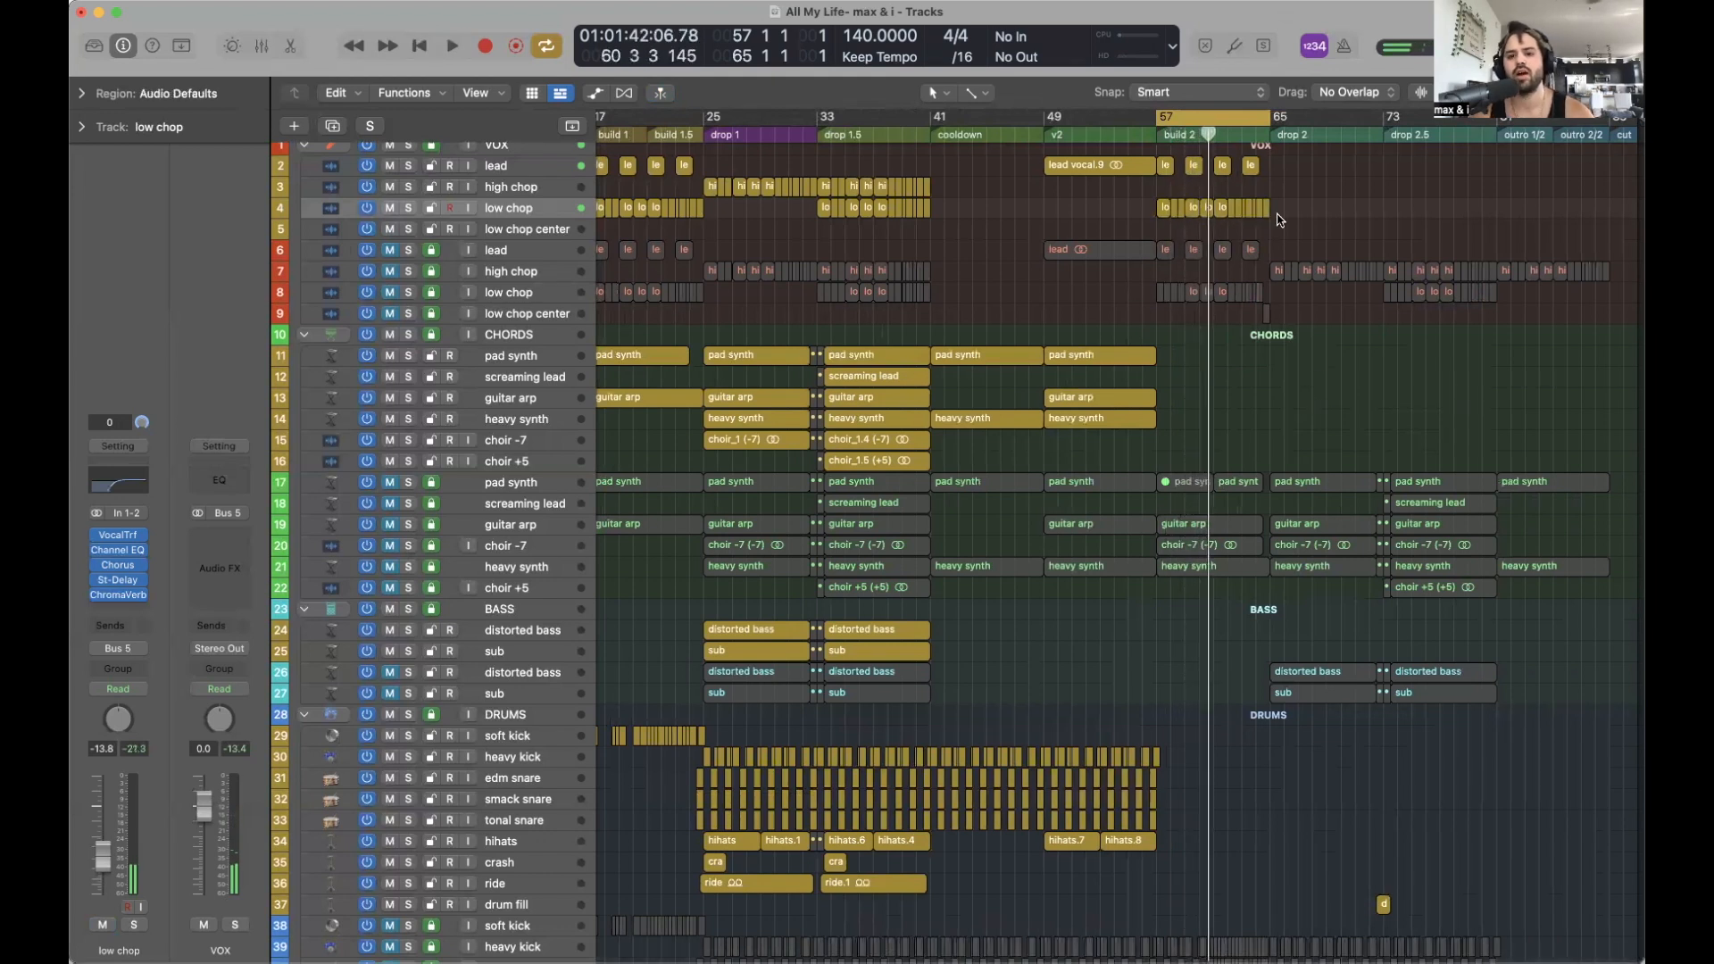
# Cycle bars 24 to 25 and listen to the end of build 1 going into drop 1.
pyautogui.scroll(4, 1317, 229)
pyautogui.hscroll(3, 1318, 229)
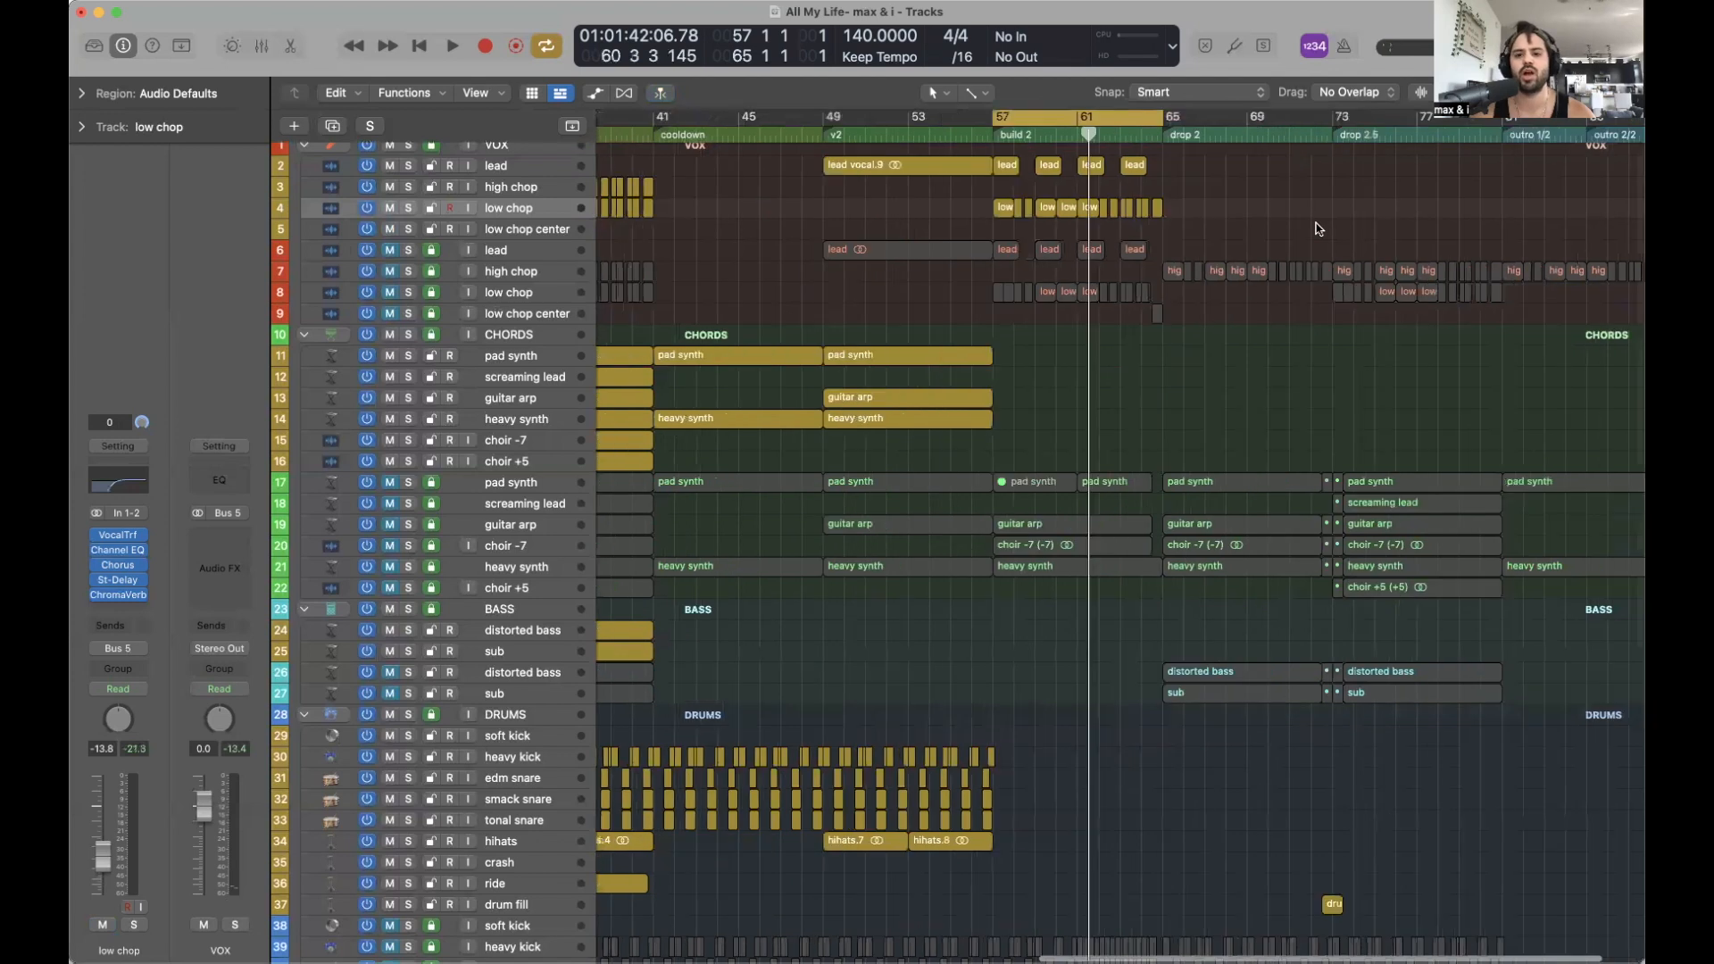
pyautogui.hscroll(1, 1060, 133)
pyautogui.moveTo(1062, 134)
pyautogui.mouseDown()
pyautogui.moveTo(1097, 134)
pyautogui.moveTo(1064, 134)
pyautogui.mouseUp()
pyautogui.hscroll(-10, 1065, 134)
pyautogui.click(1006, 120)
pyautogui.press('space')
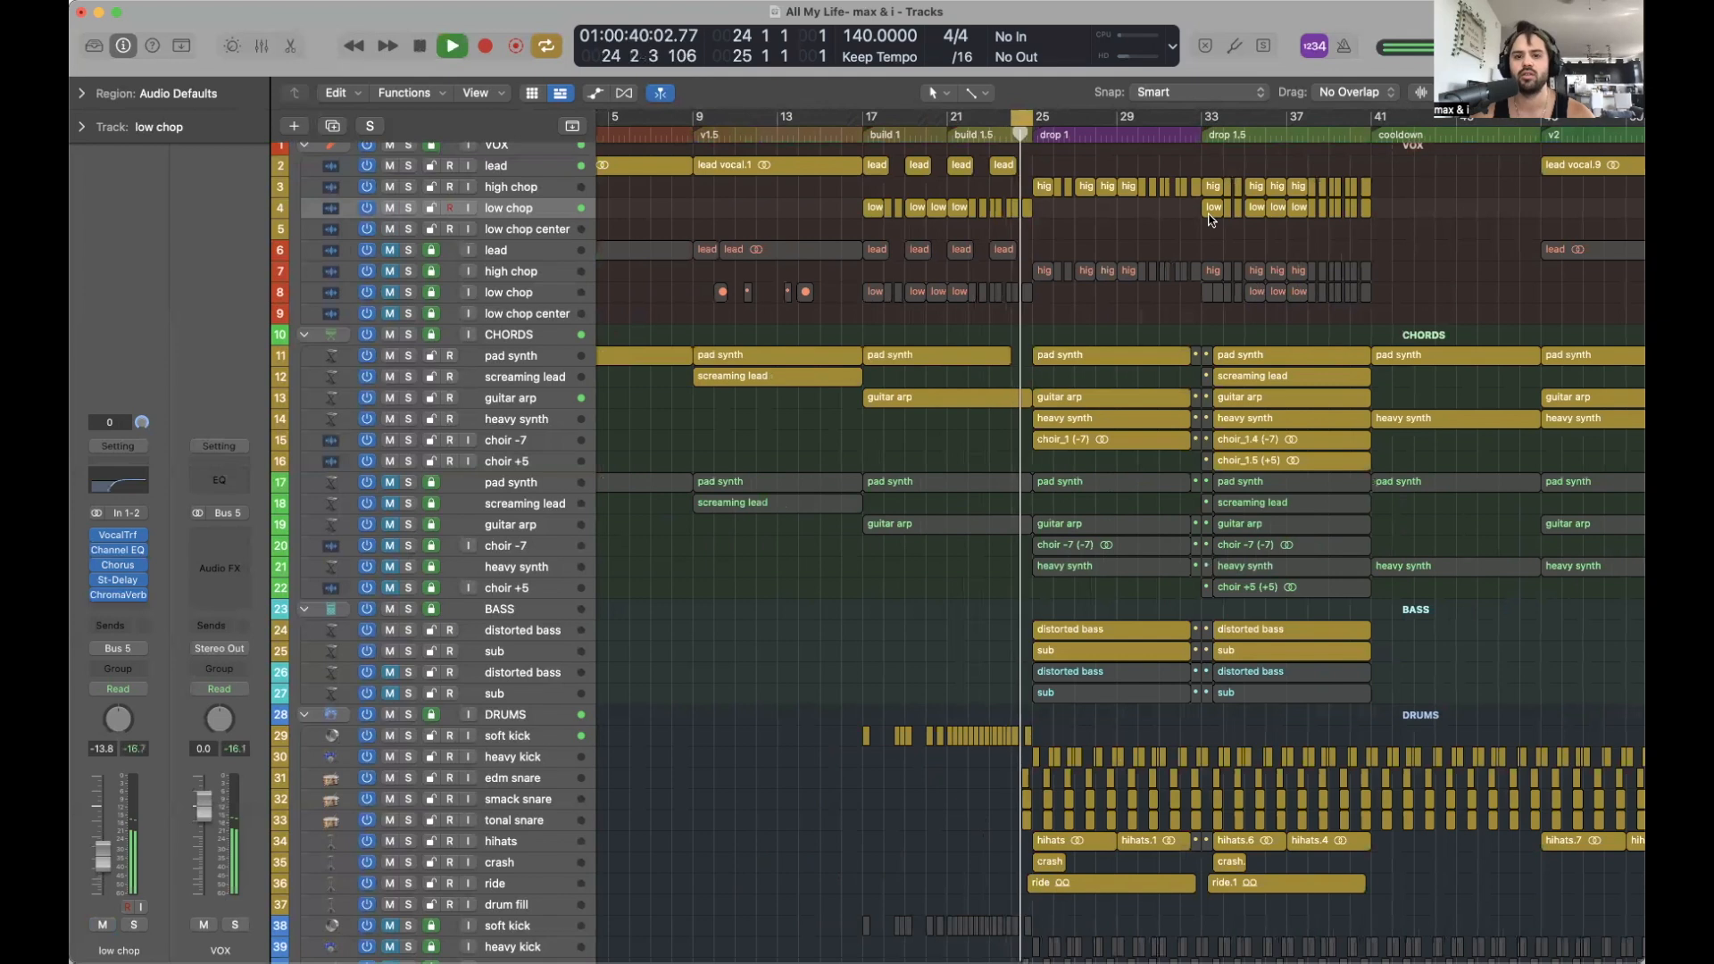
pyautogui.press('space')
# Cycle bars 63 to 67 at the end of build 2 and compare the low chop and low chop center tracks' channel settings.
pyautogui.hscroll(10, 1214, 217)
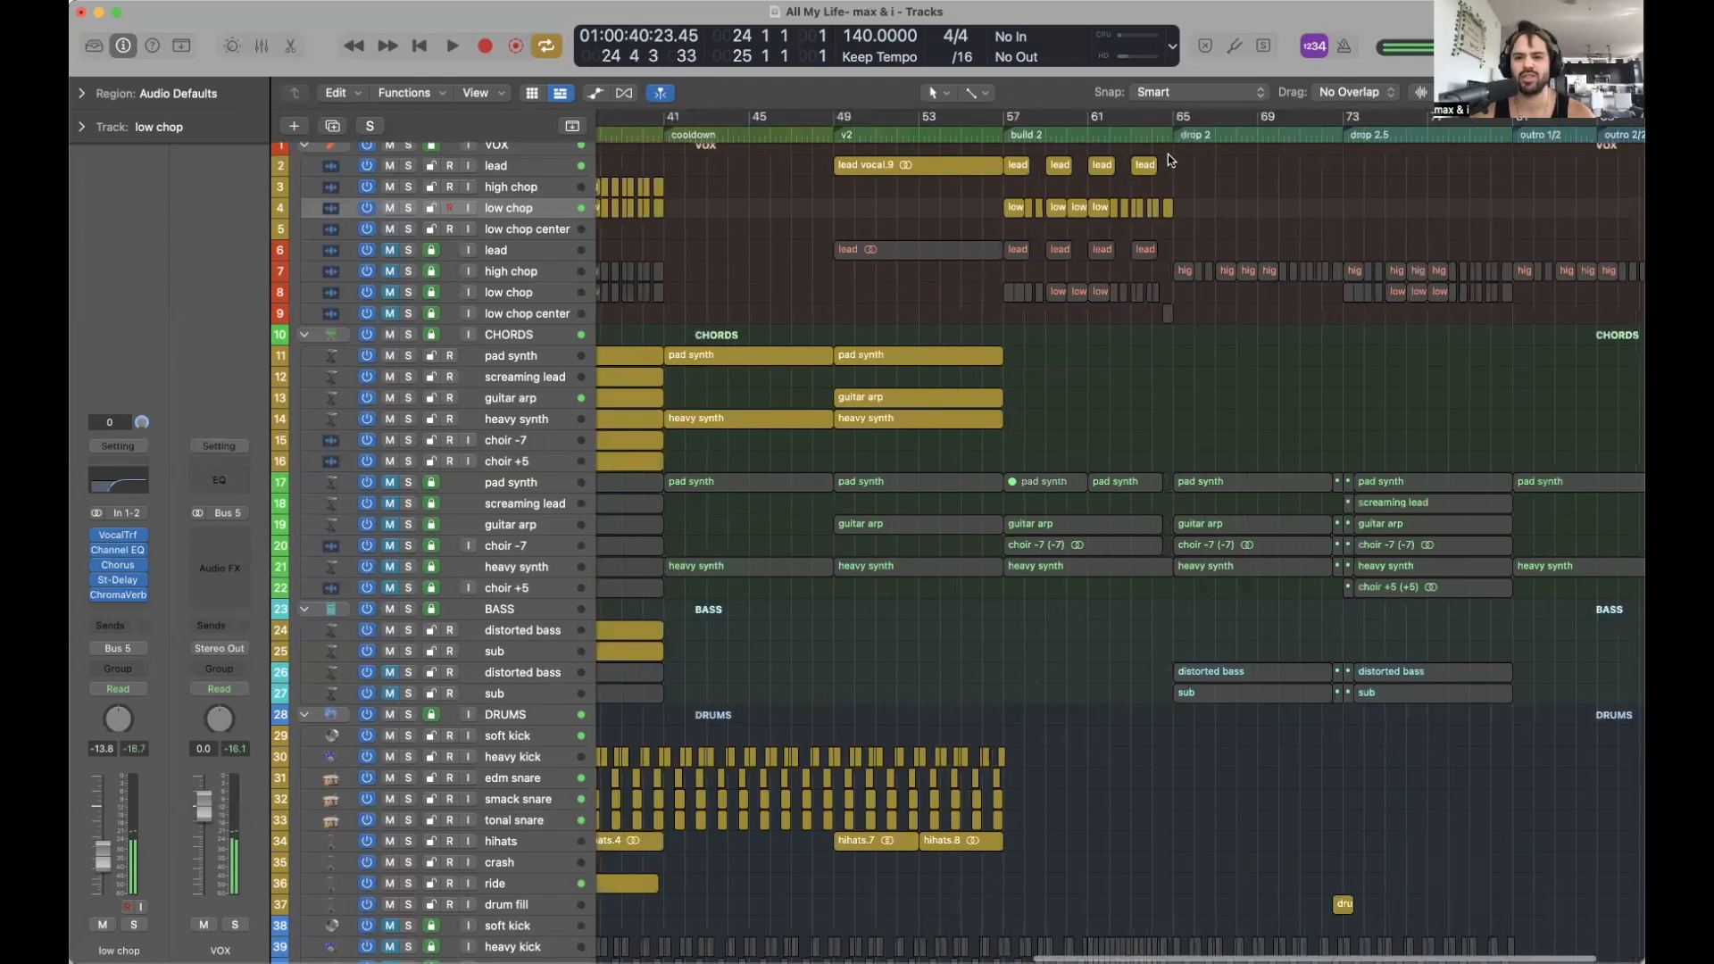
pyautogui.moveTo(1131, 116); pyautogui.dragTo(1216, 120)
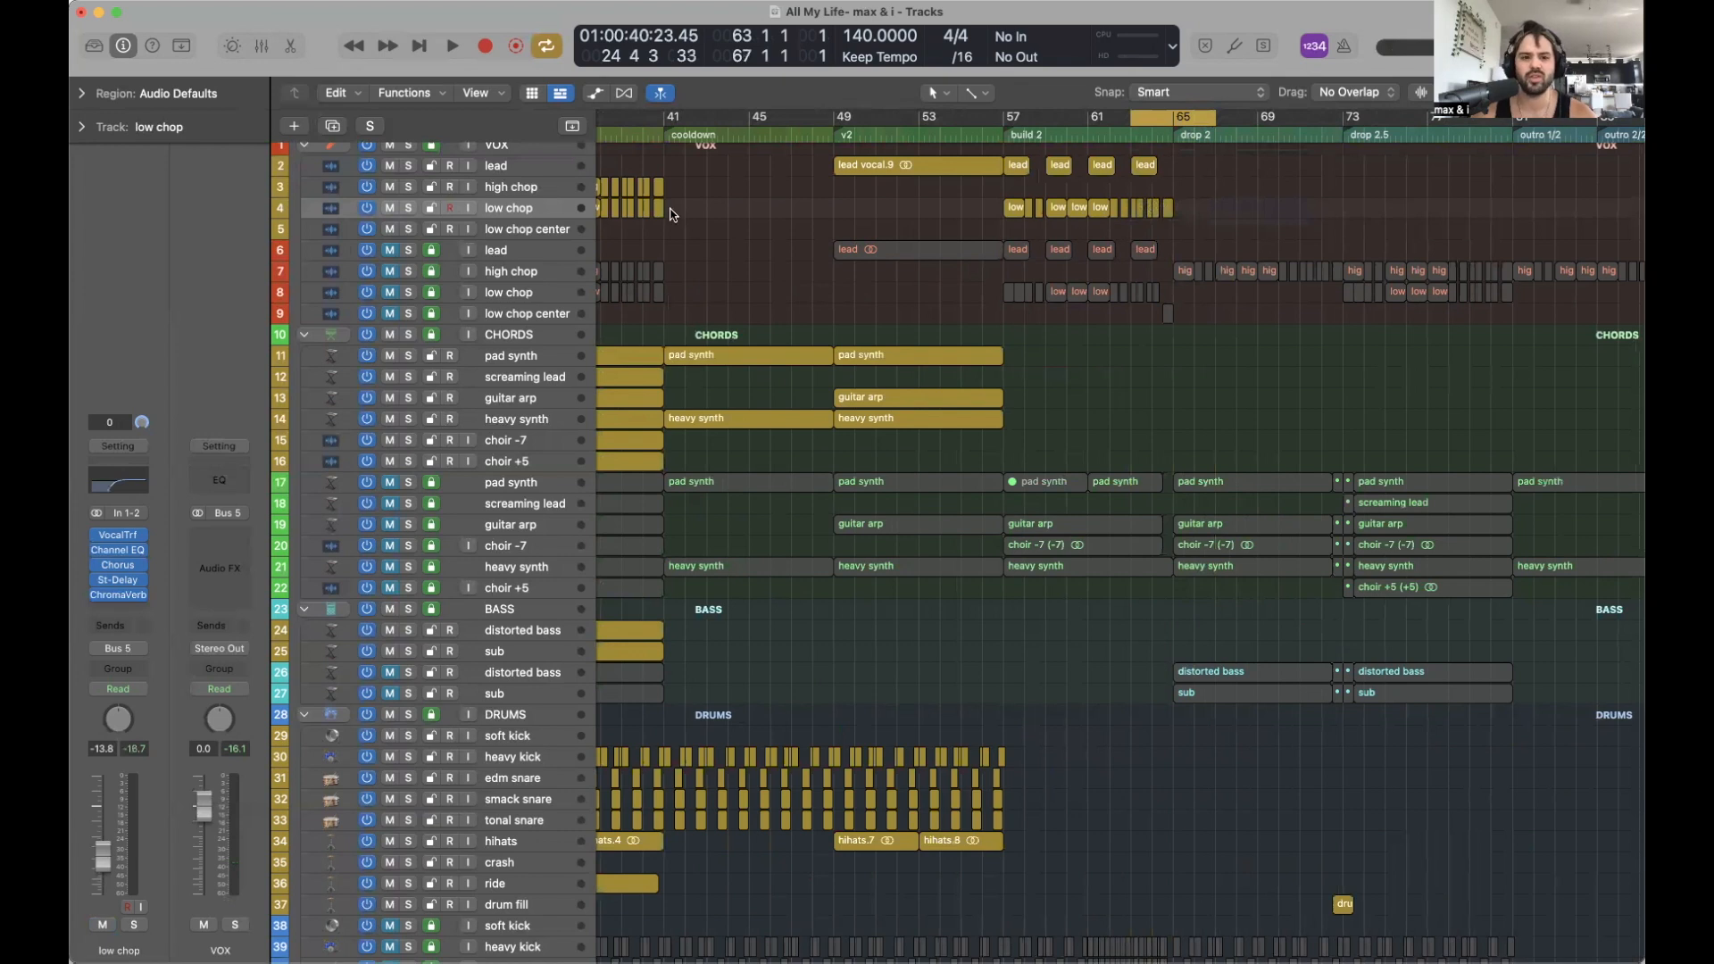
pyautogui.click(518, 230)
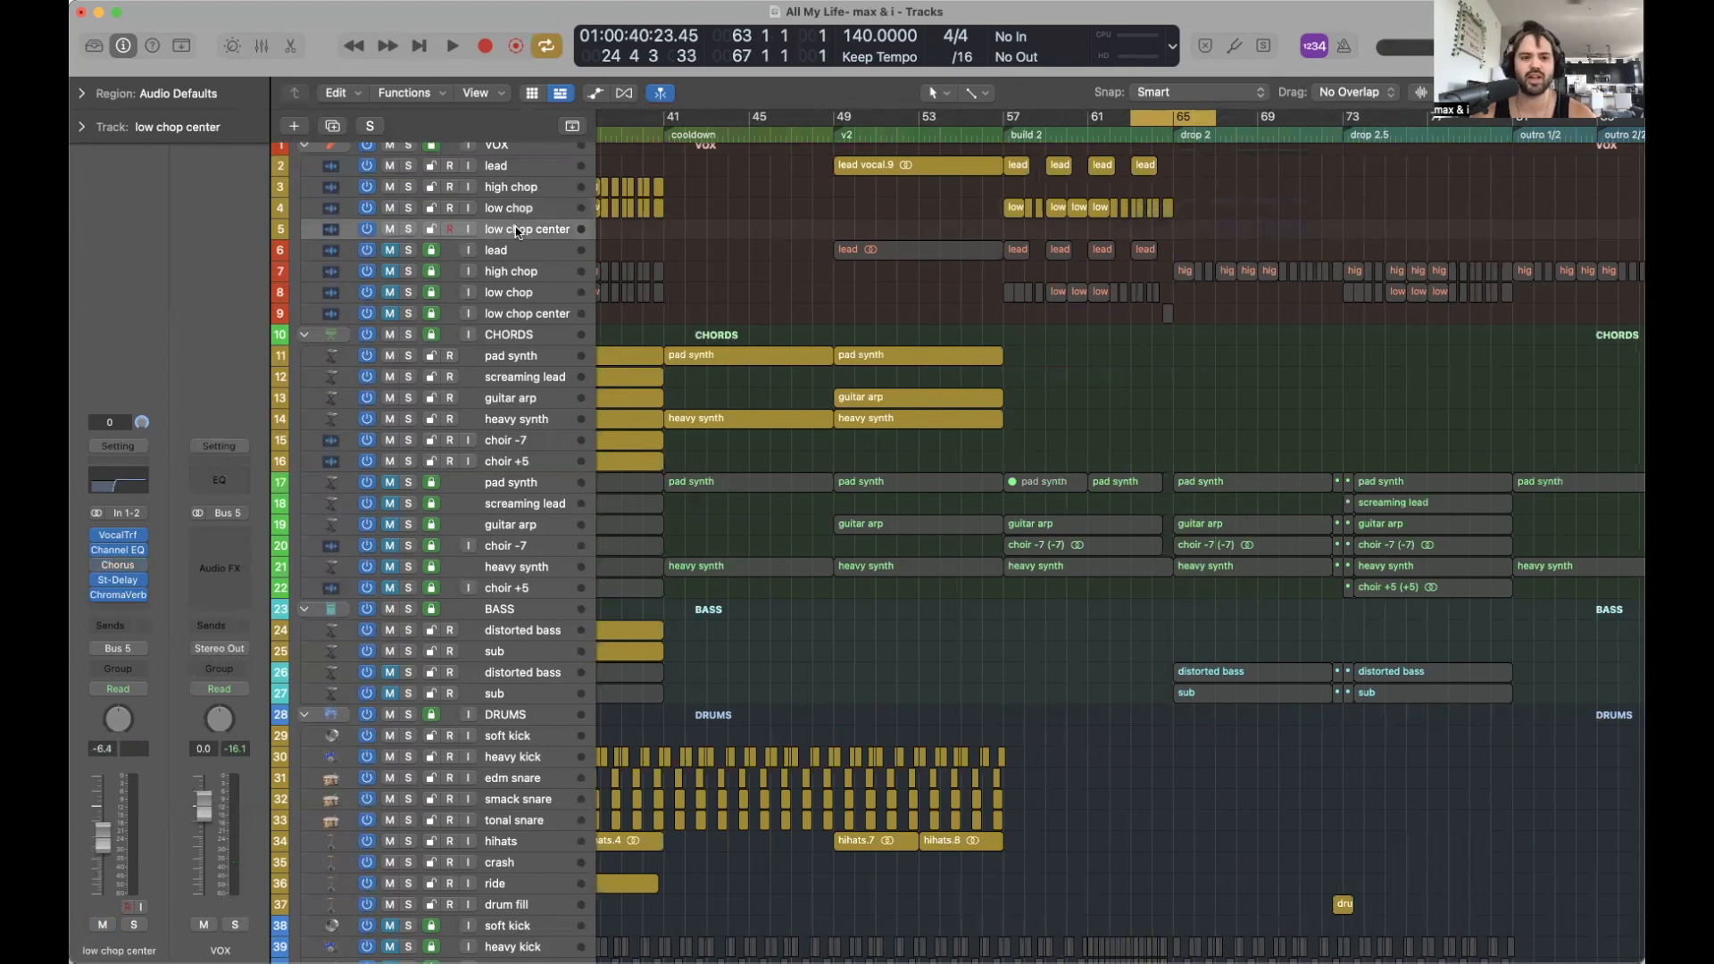
pyautogui.click(528, 212)
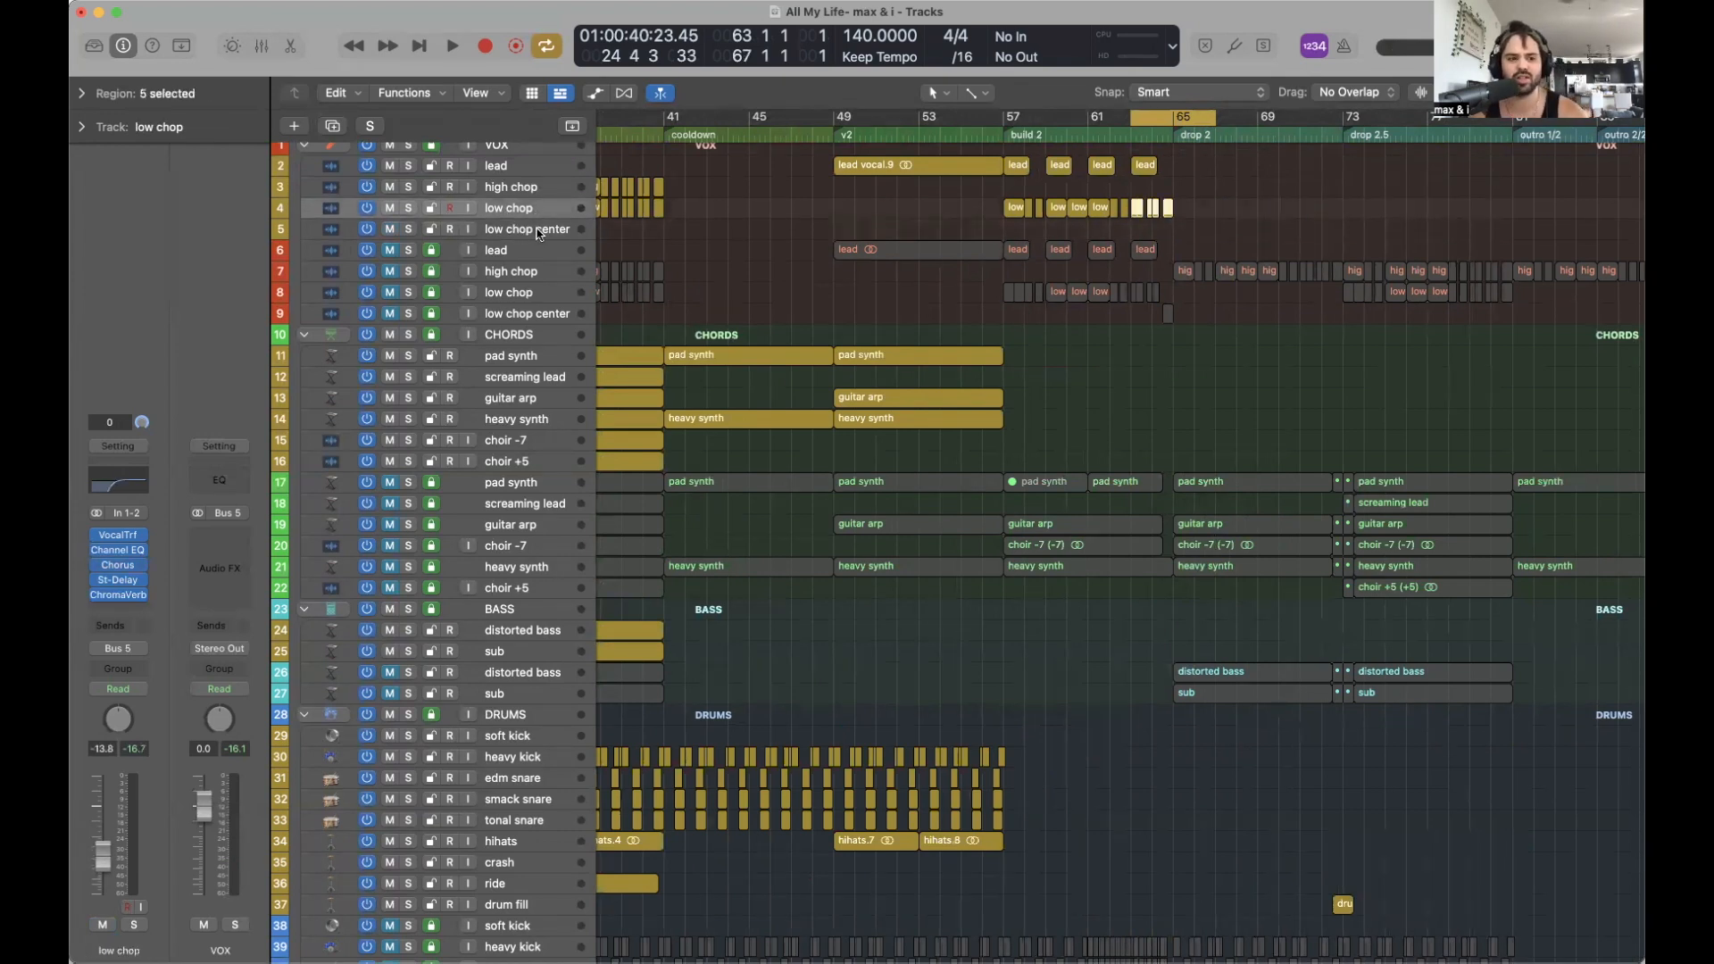
pyautogui.click(538, 232)
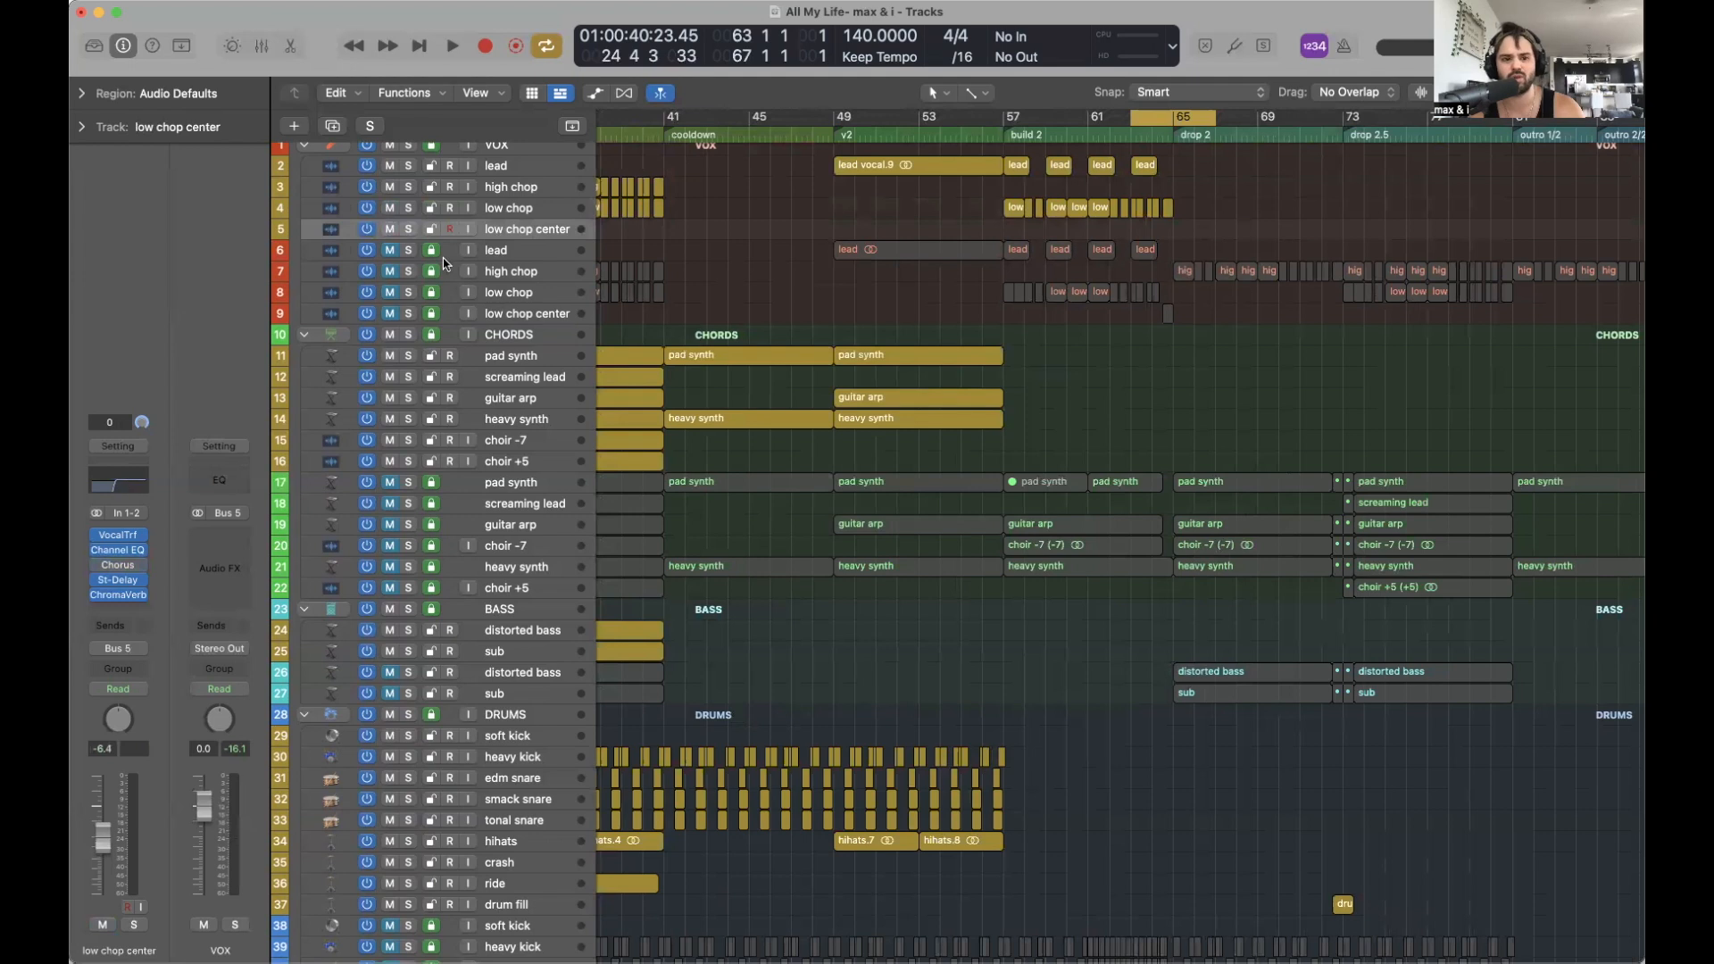
pyautogui.click(524, 211)
pyautogui.click(533, 232)
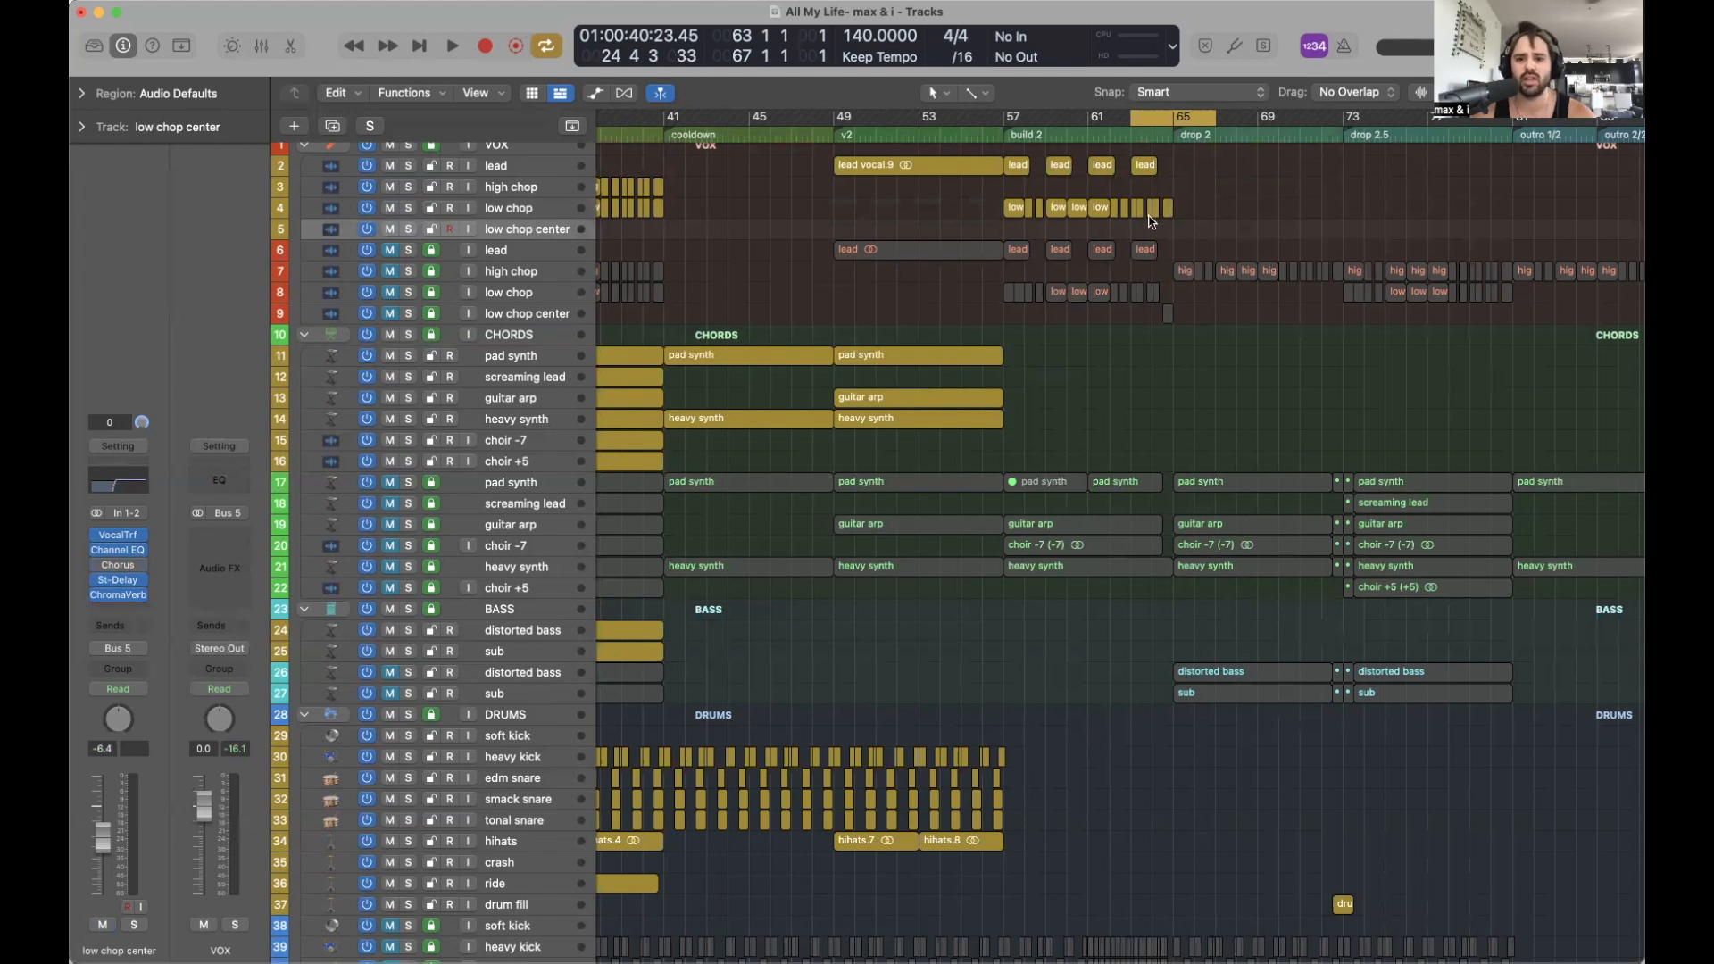
# Cycle from beat 3 of bar 64 to bar 65 and play the end of build 2.
pyautogui.keyDown('ctrl'); pyautogui.keyDown('alt'); pyautogui.click(1195, 177); pyautogui.keyUp('alt'); pyautogui.keyUp('ctrl')
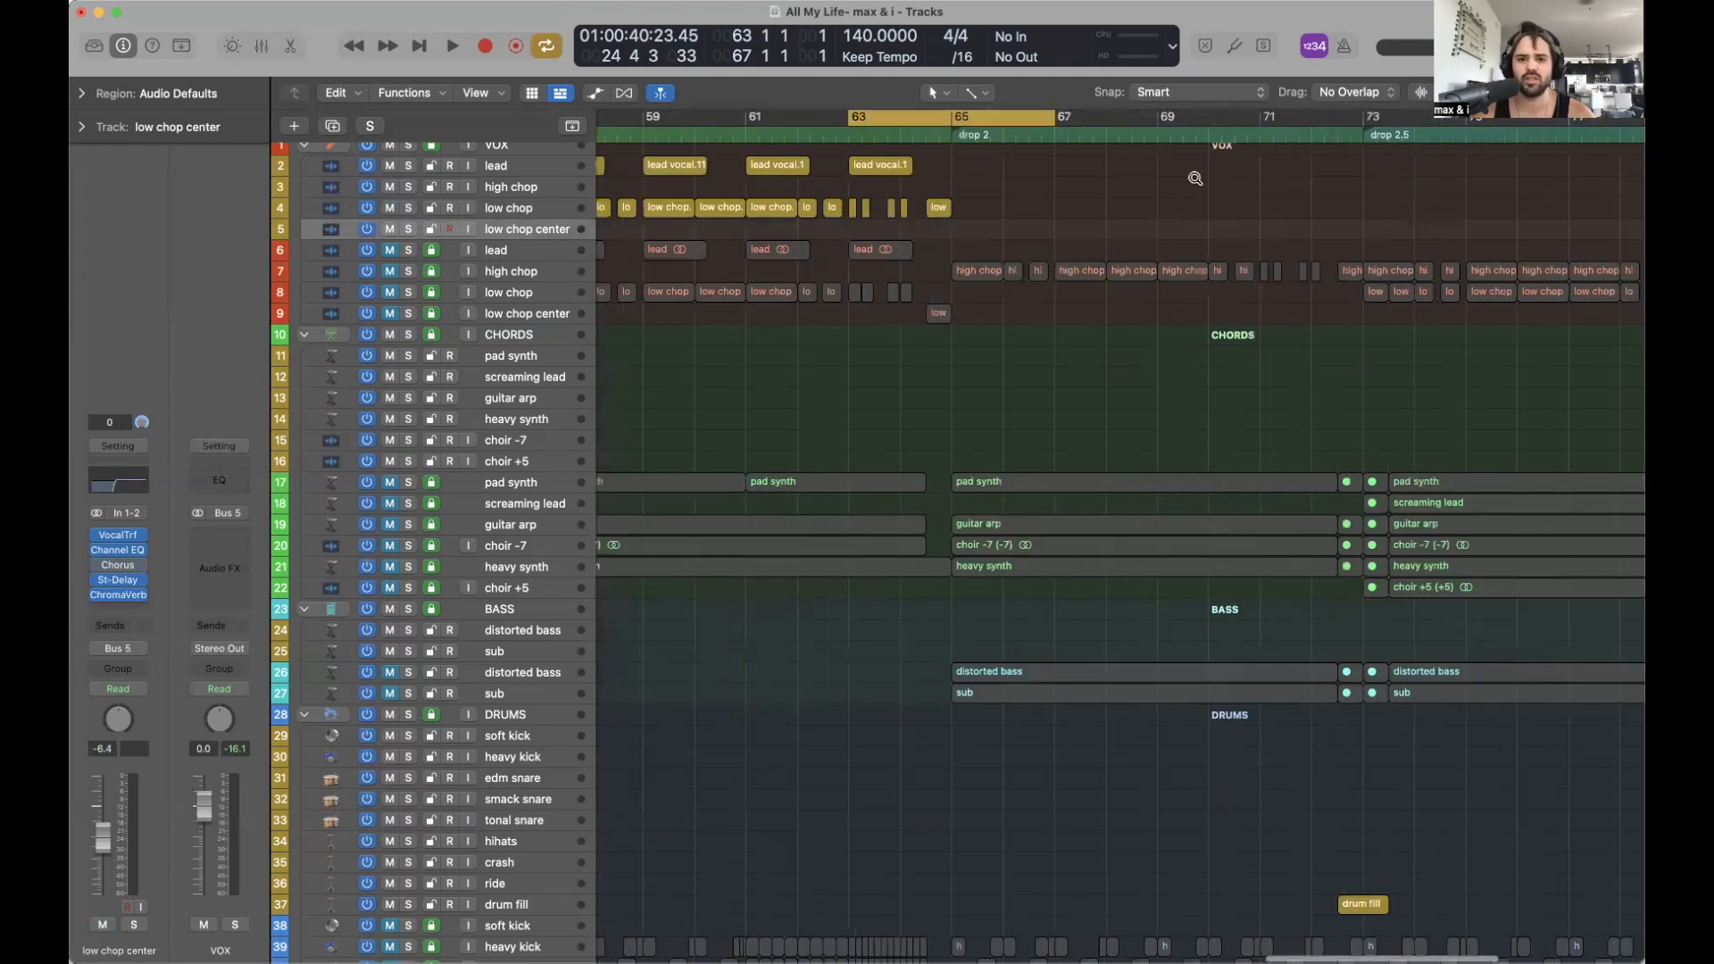
pyautogui.press('space')
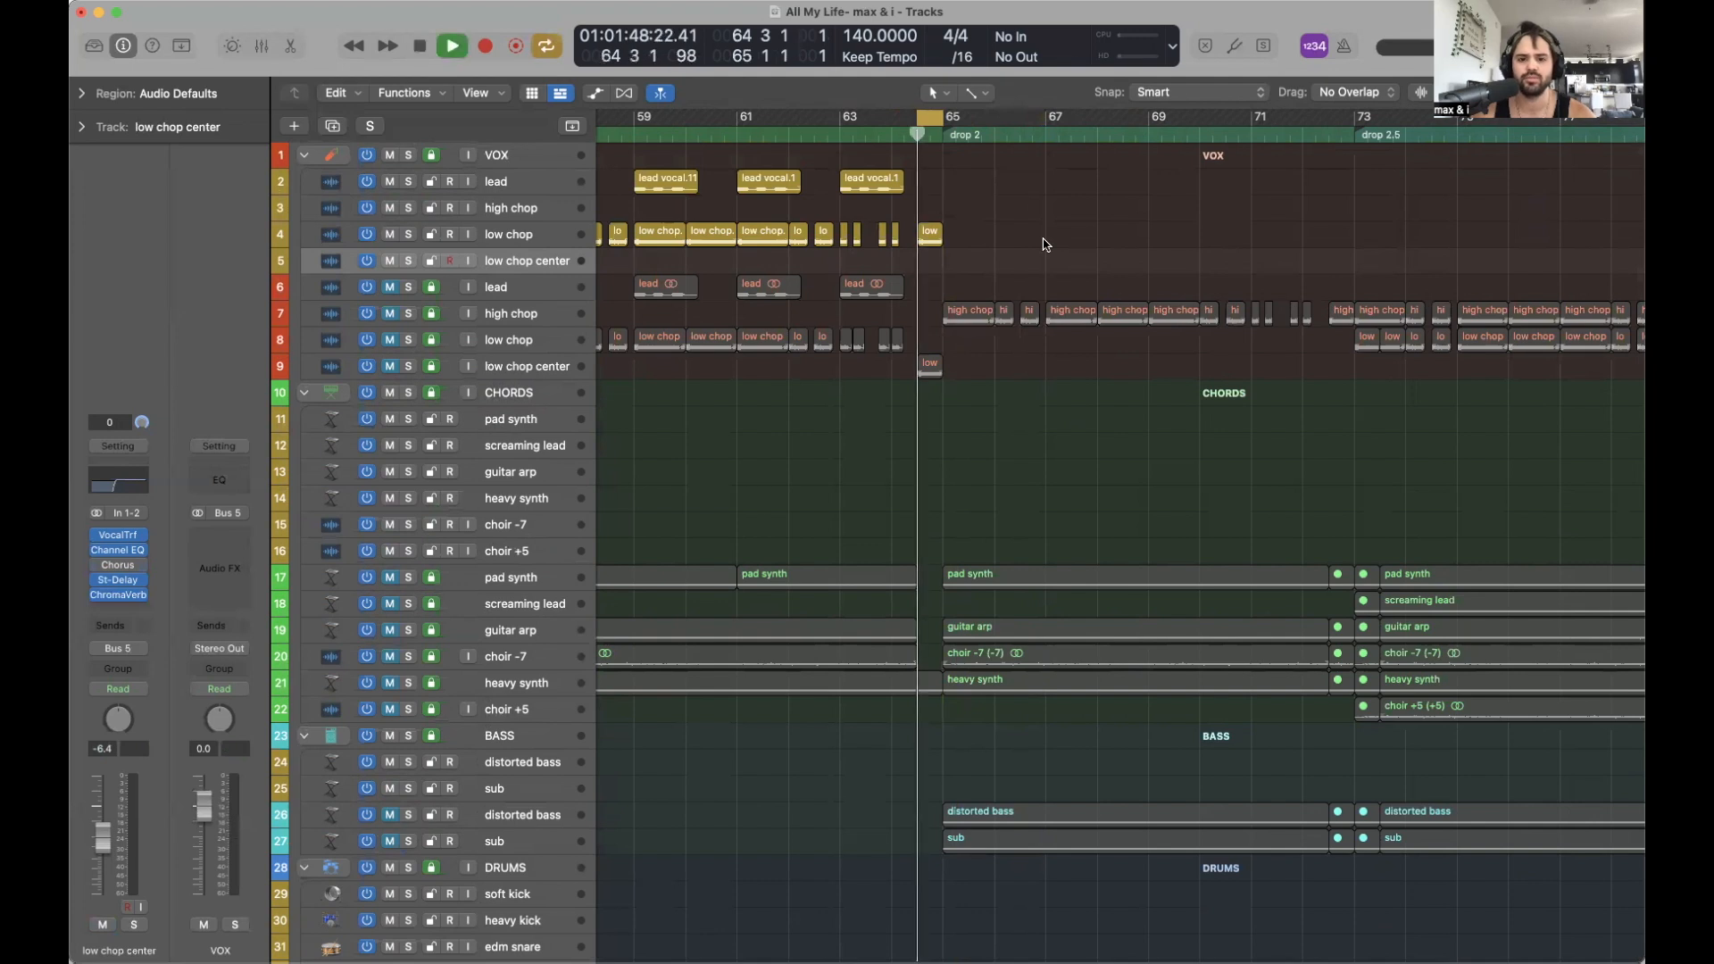
pyautogui.press('space')
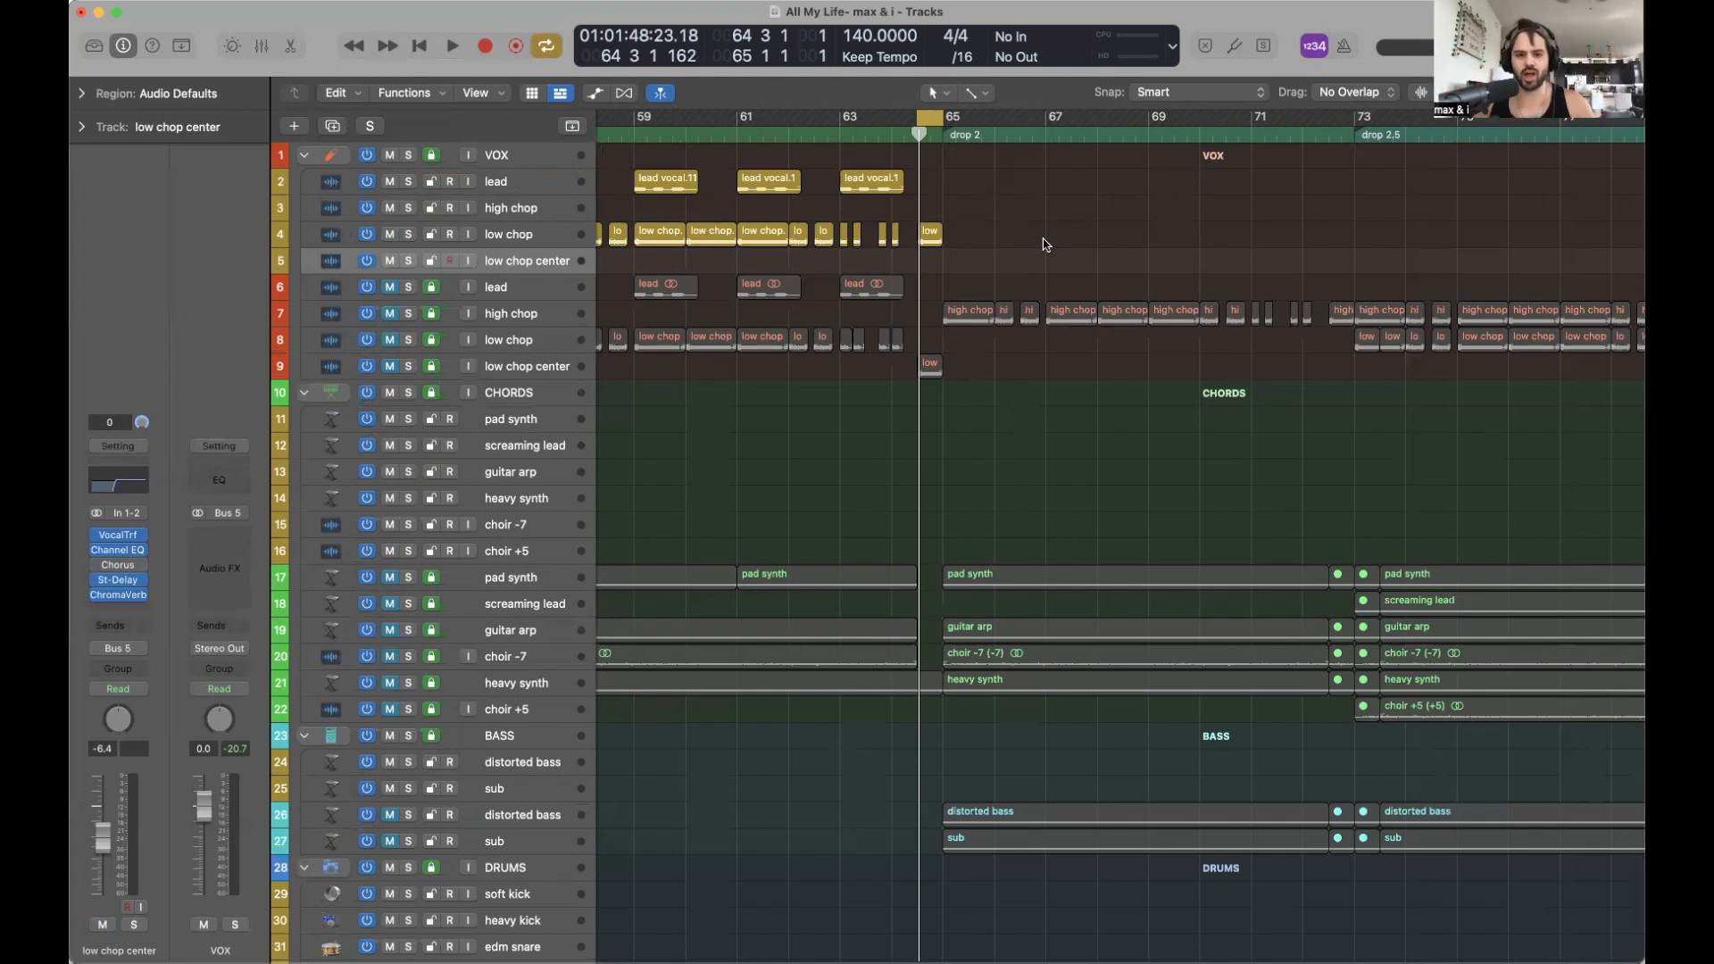
# Compare the effects on low chop and low chop center, and audition build 2's final low chop on its current track.
pyautogui.click(521, 239)
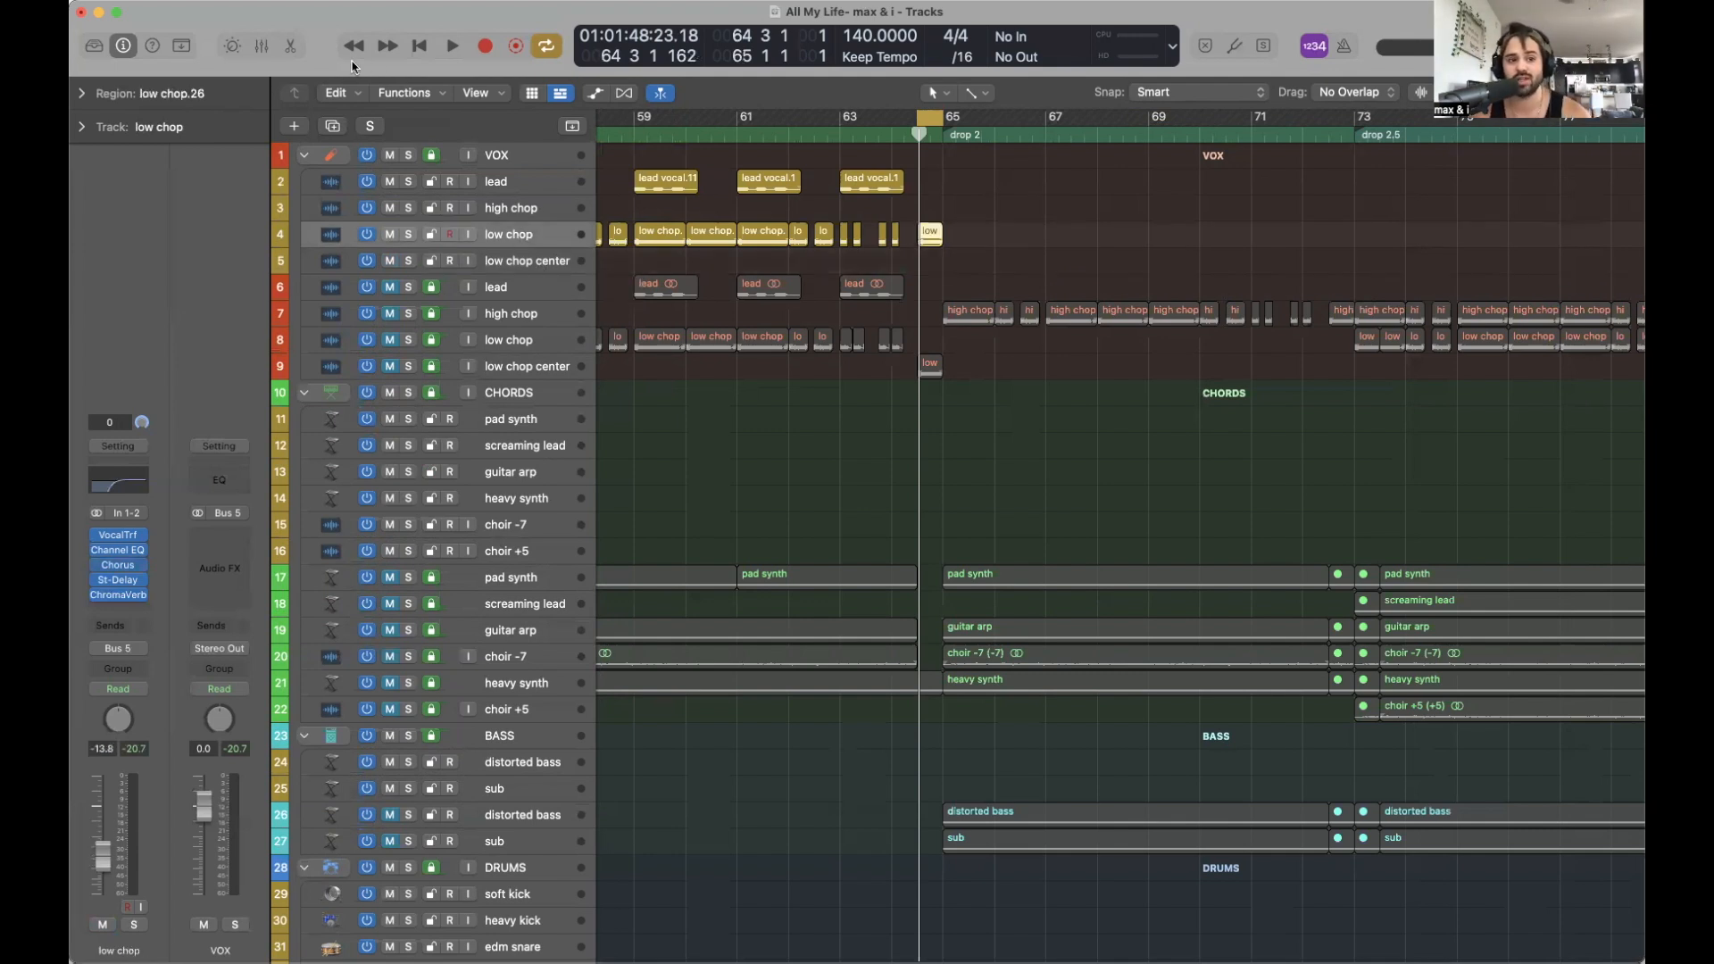
pyautogui.click(536, 264)
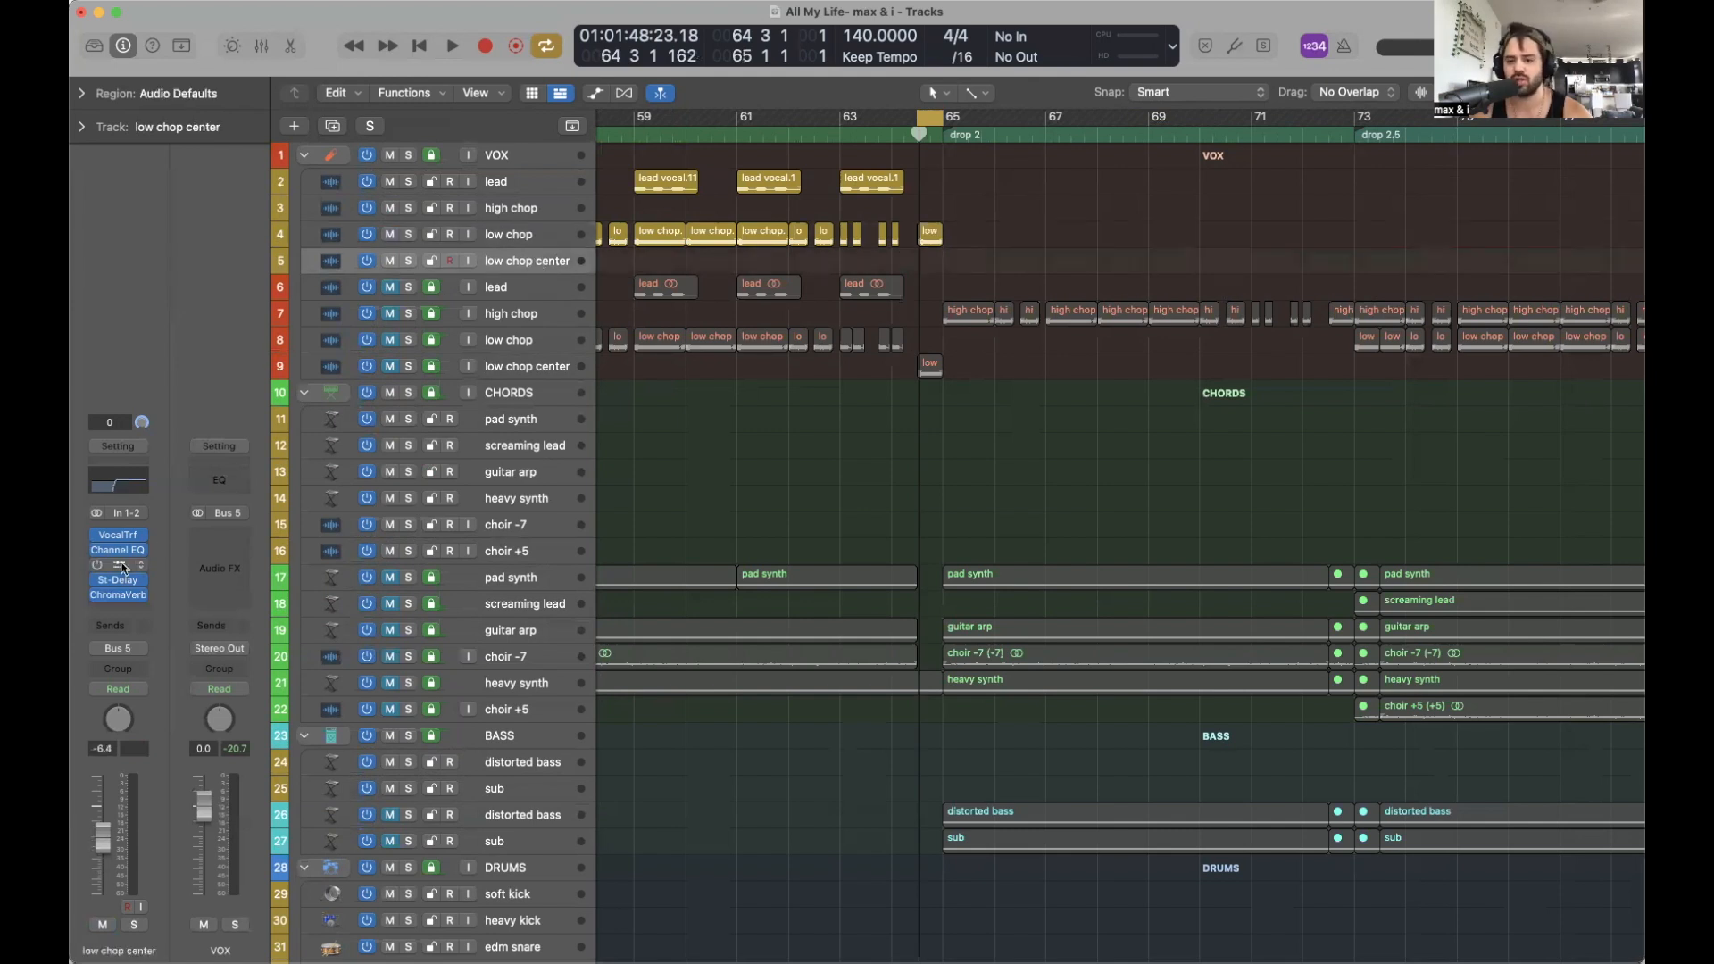
pyautogui.click(937, 229)
pyautogui.click(979, 233)
pyautogui.click(540, 238)
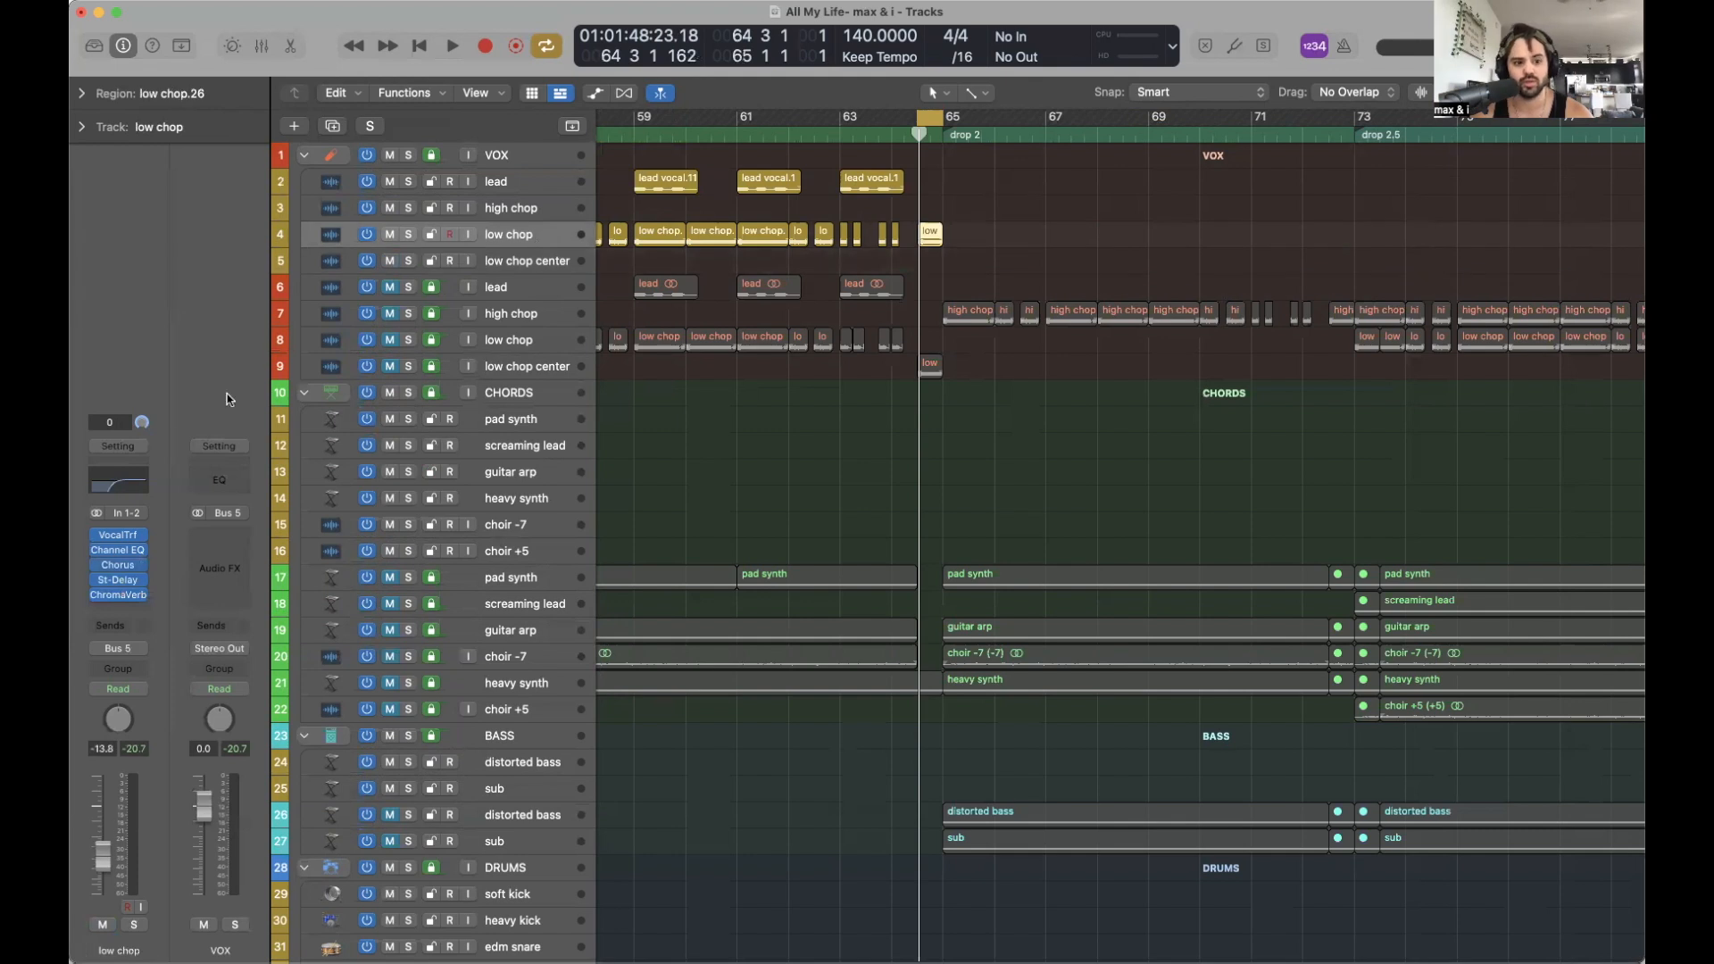
pyautogui.press('space')
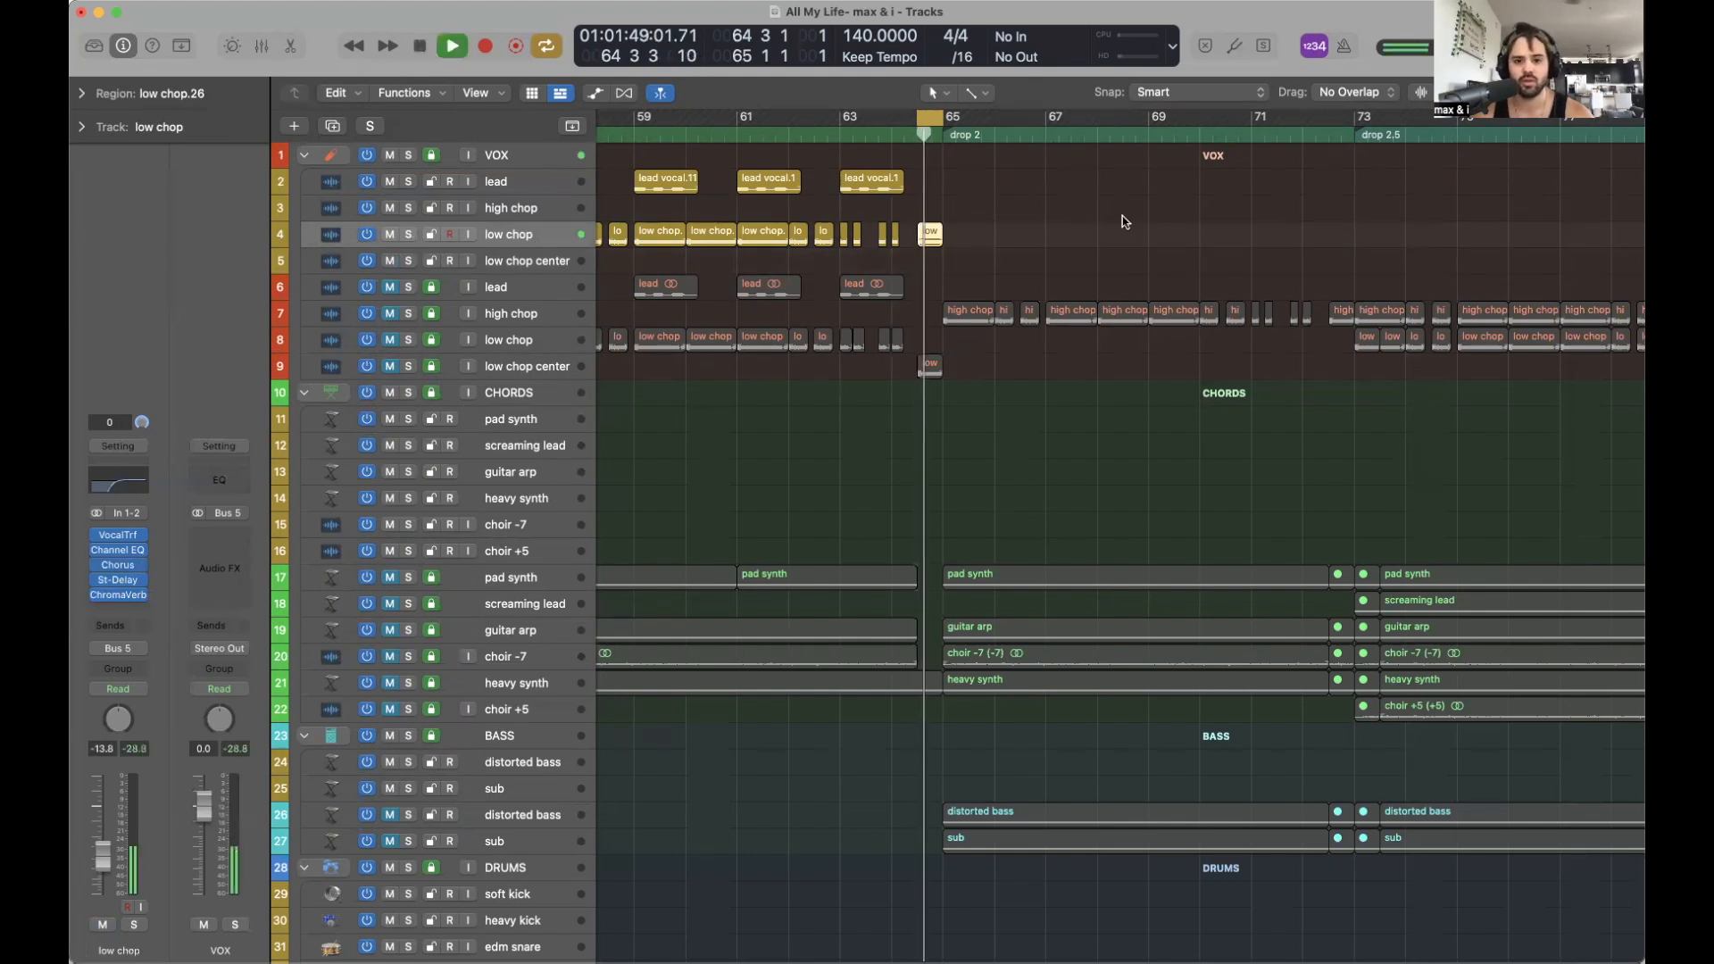
pyautogui.press('space')
# Move build 2's final low chop region down to the low chop center track and audition it with that track's effects.
pyautogui.click(942, 250)
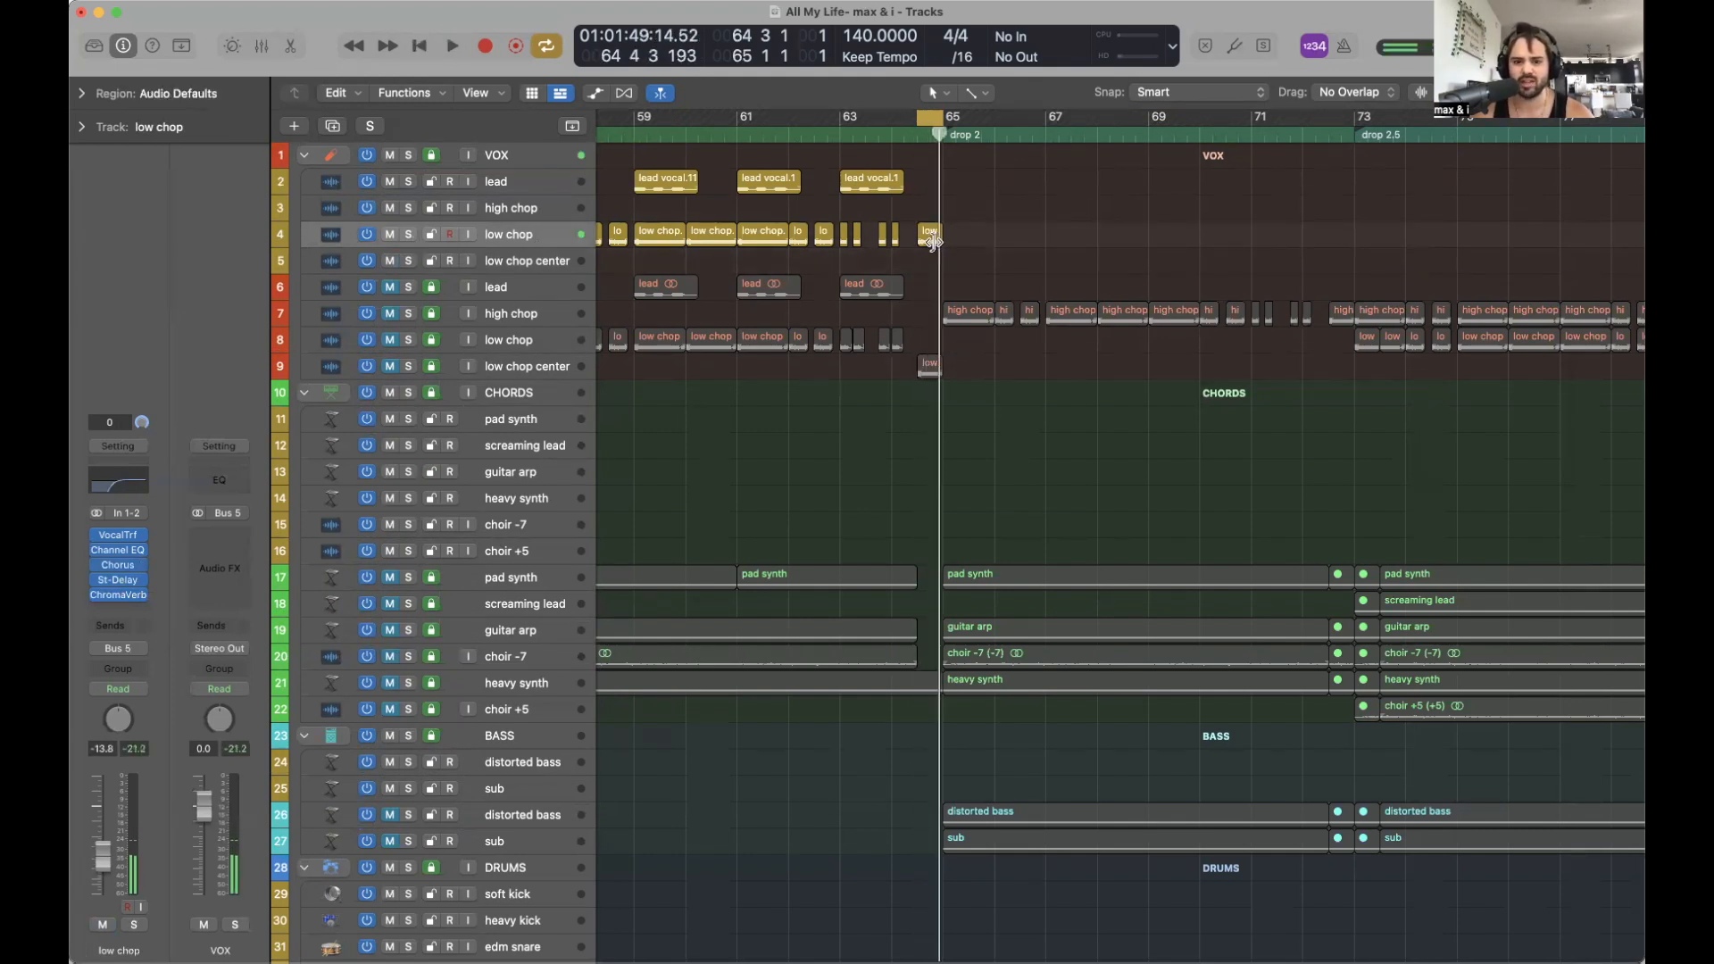
pyautogui.moveTo(930, 235); pyautogui.dragTo(930, 264)
pyautogui.click(1006, 229)
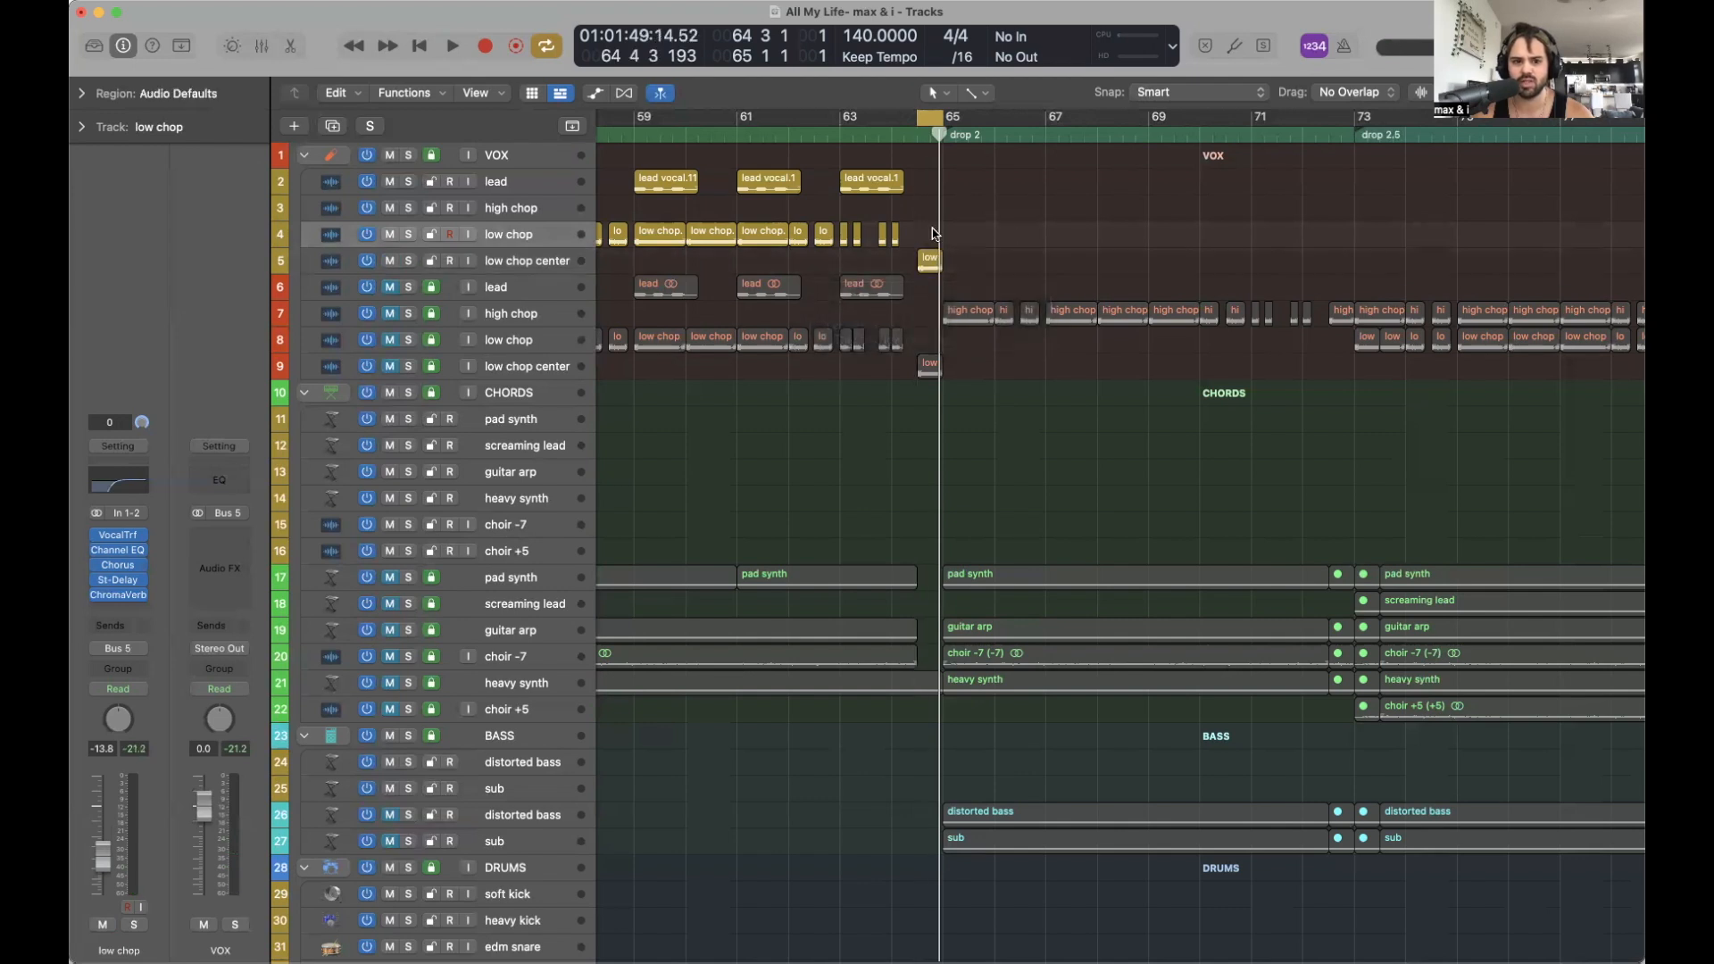
pyautogui.click(512, 259)
pyautogui.moveTo(120, 566)
pyautogui.click(1062, 205)
pyautogui.press('space')
pyautogui.press('space')
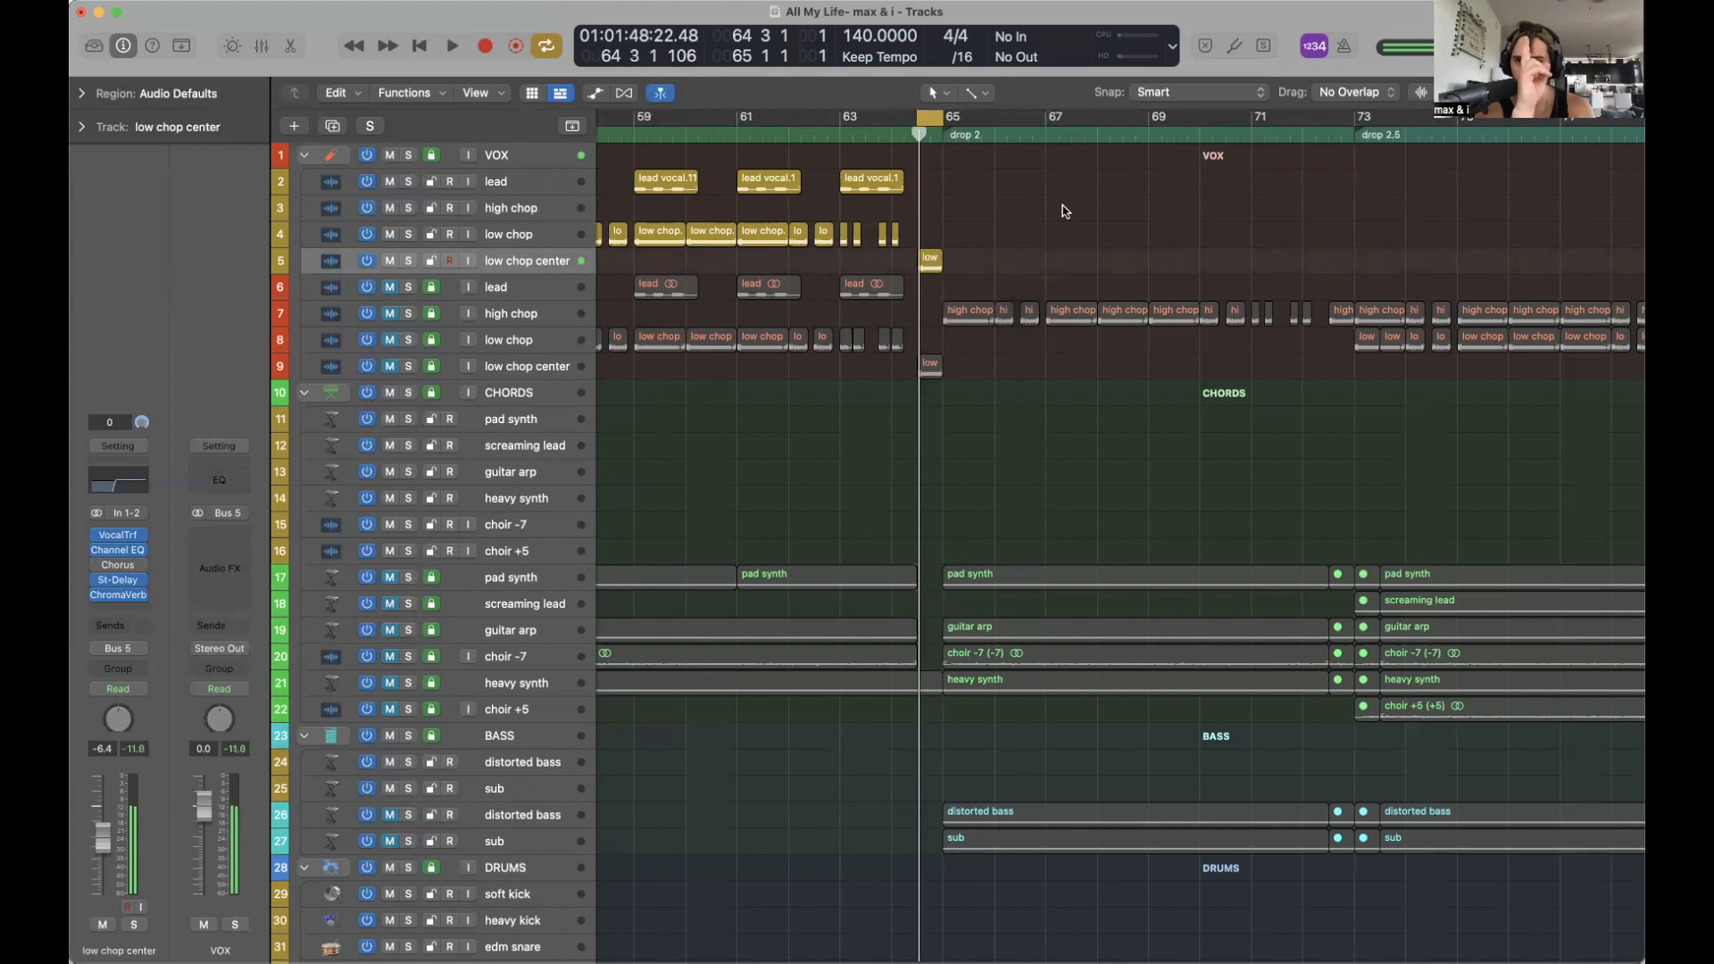
# Set the cycle range to bars 57 to 66 and play build 2 with its final chop on the center track.
pyautogui.press('super+Left')
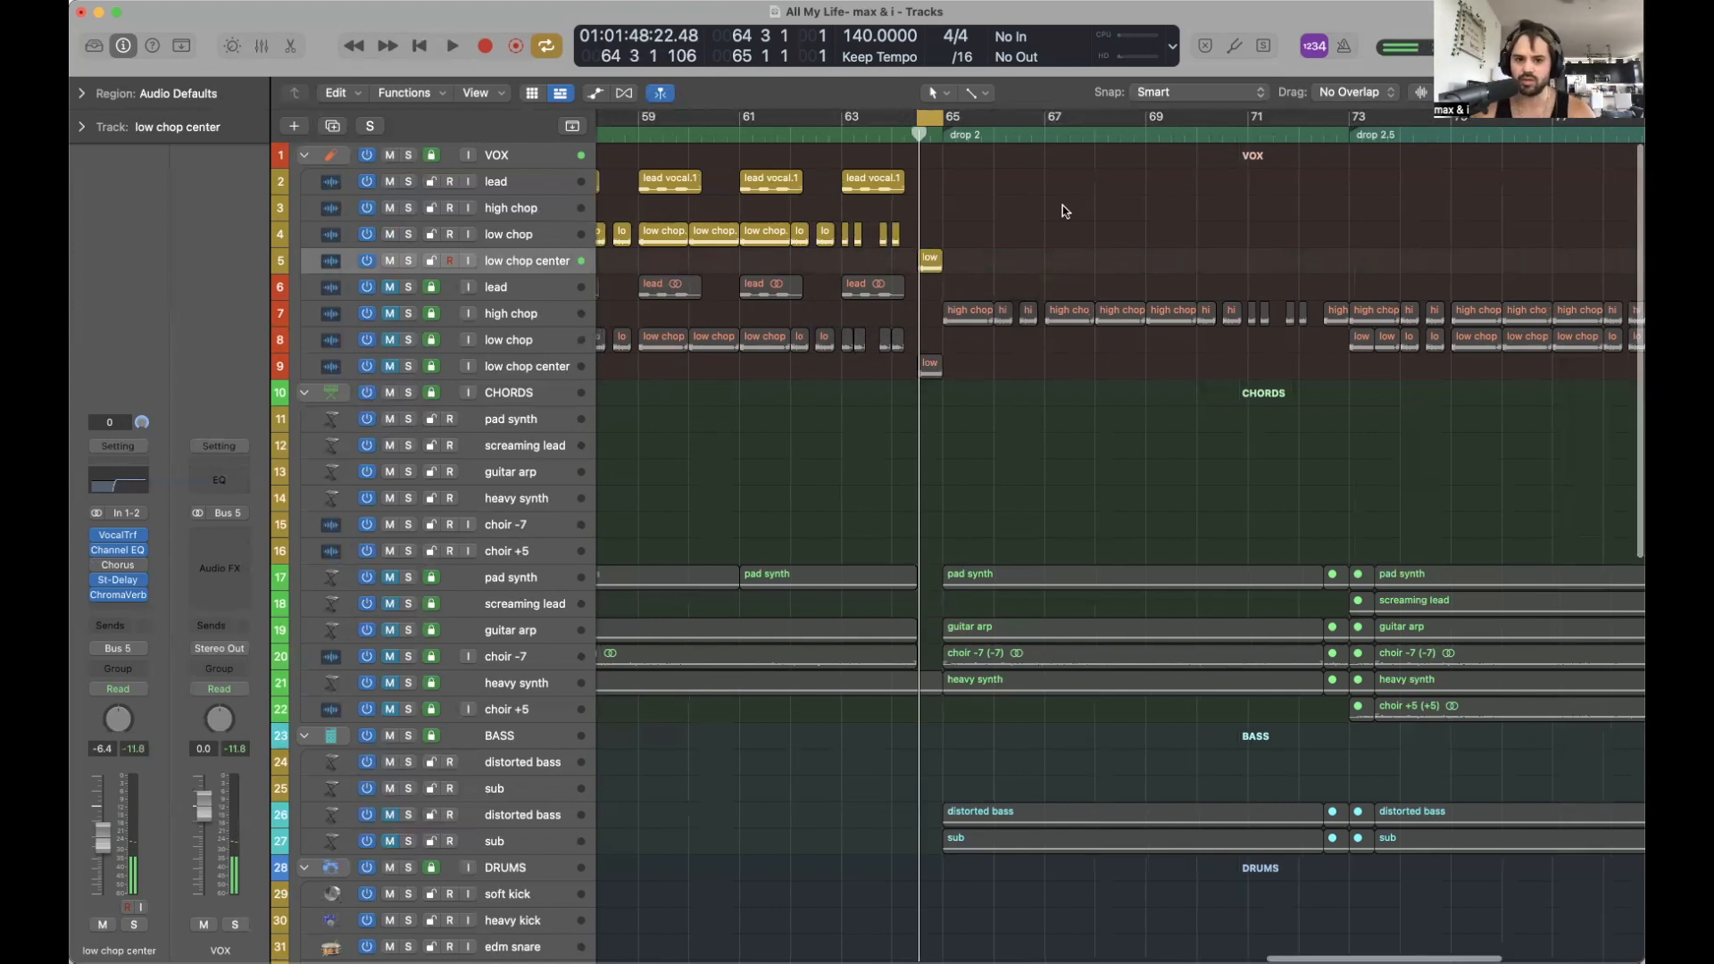
pyautogui.moveTo(628, 117); pyautogui.dragTo(960, 123)
pyautogui.press('space')
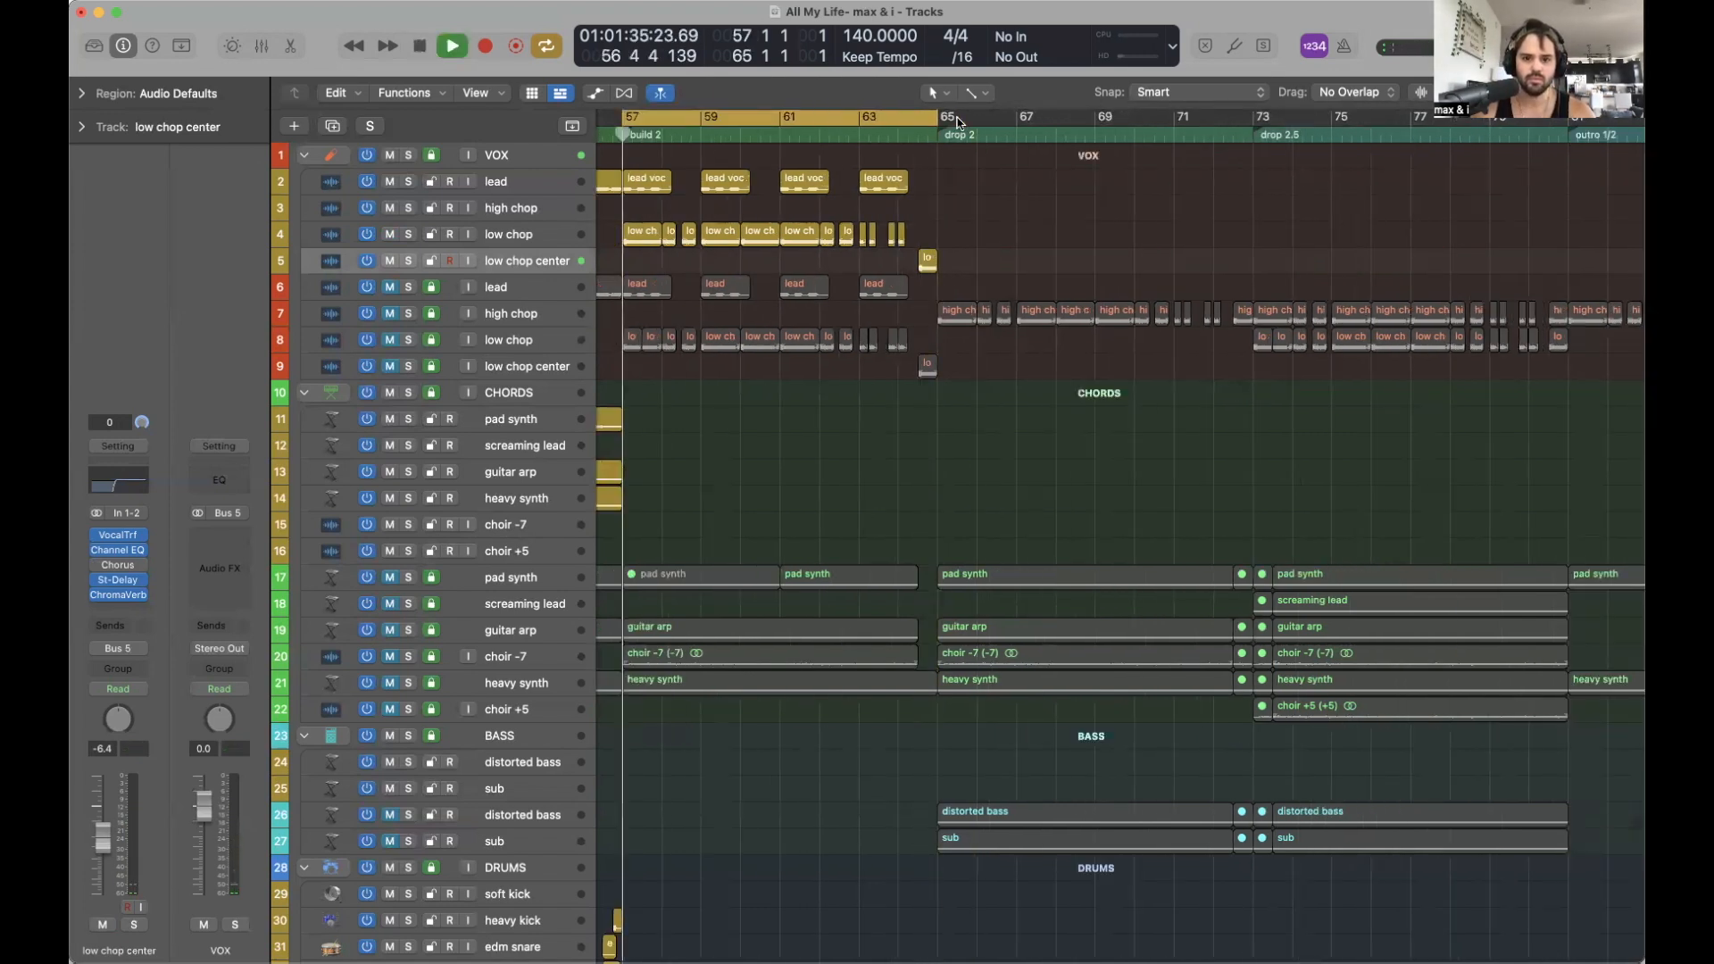
pyautogui.moveTo(974, 119); pyautogui.dragTo(1015, 122)
pyautogui.hscroll(-2, 1071, 237)
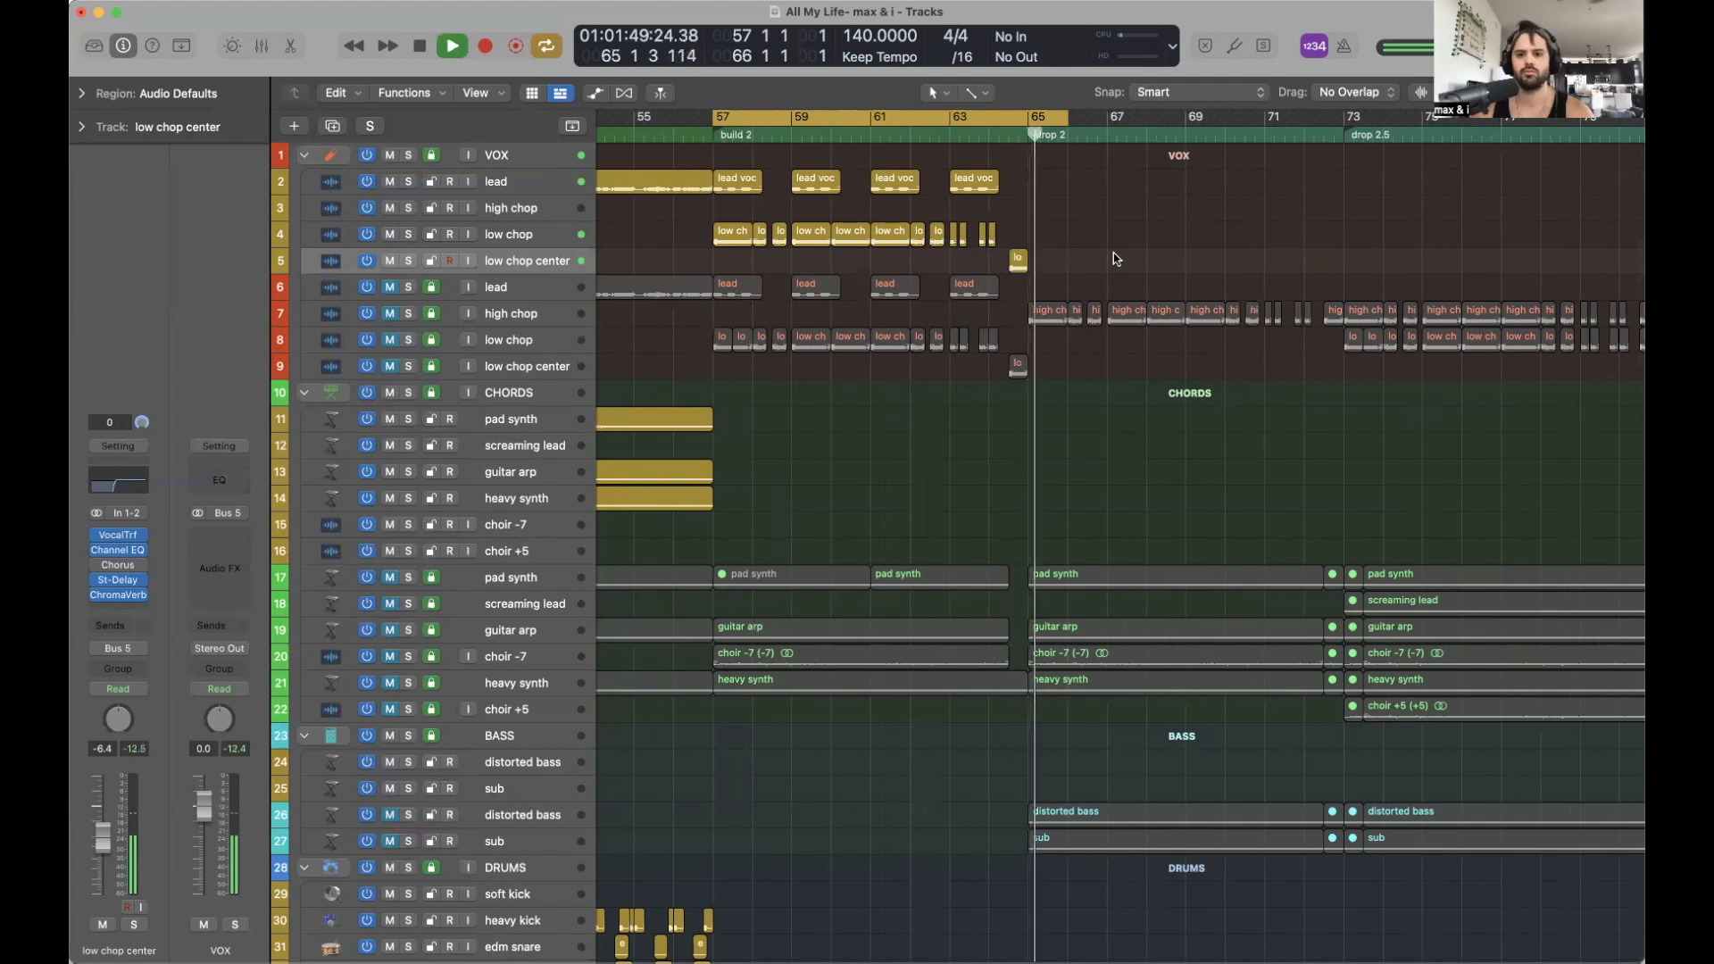
pyautogui.press('space')
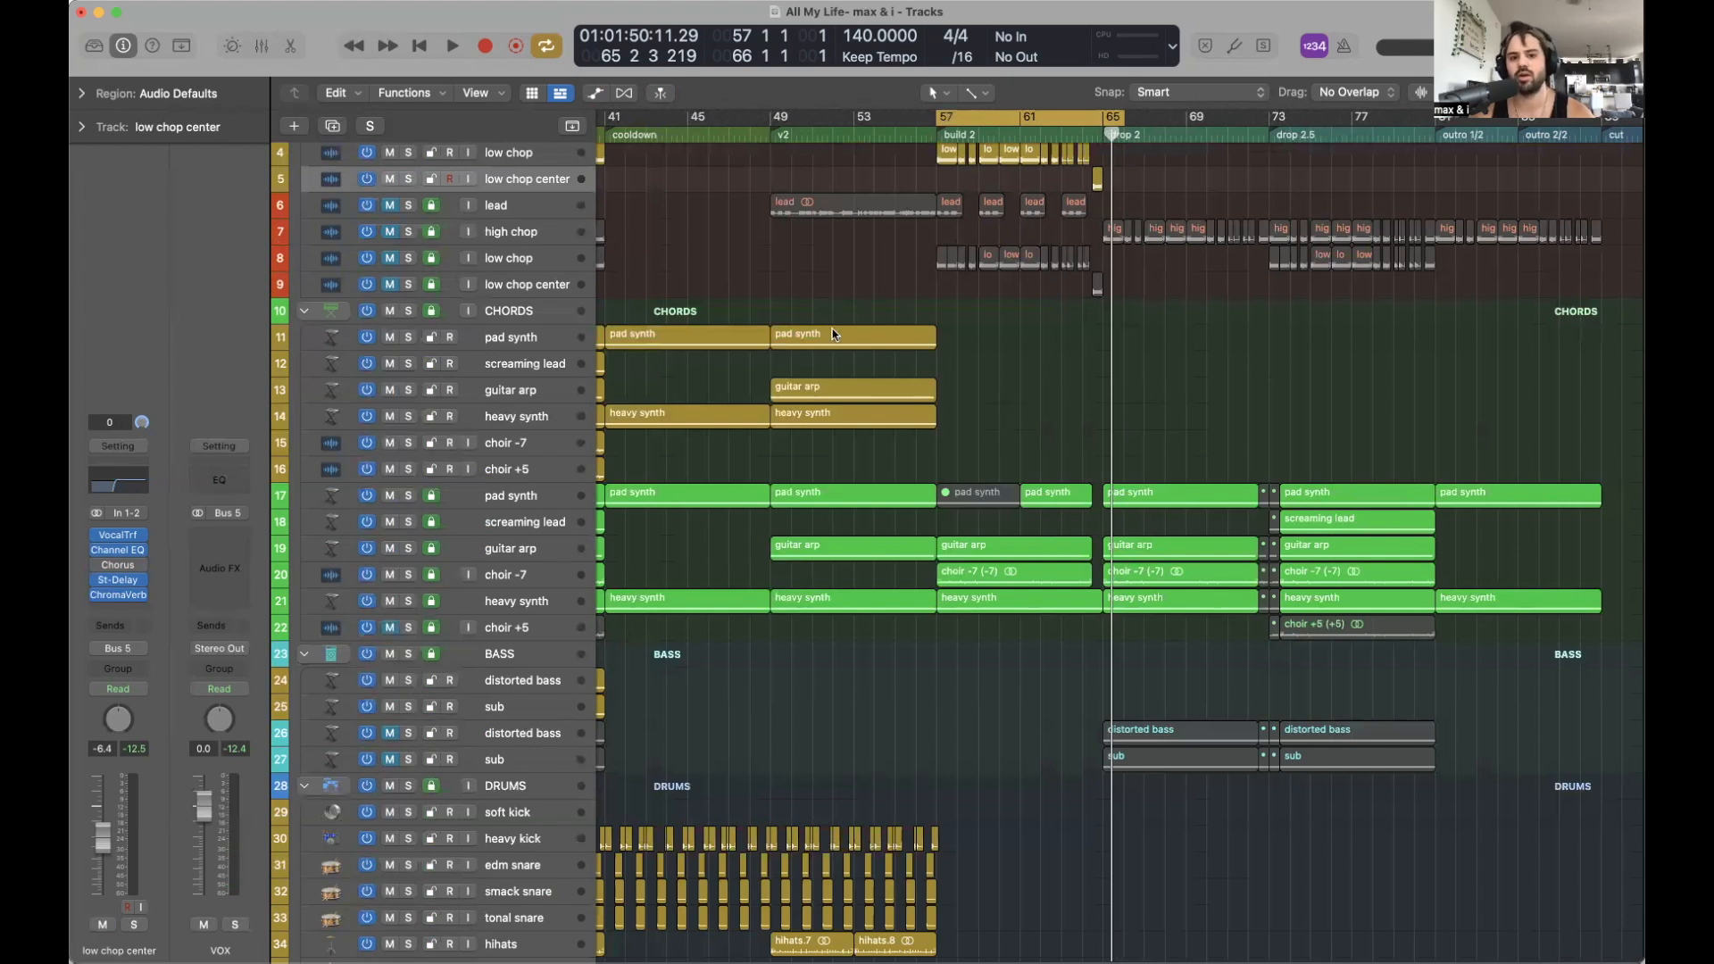
# Copy the pad synth, guitar arp and heavy synth regions from v2 to the start of build 2 at bar 57.
pyautogui.moveTo(827, 338); pyautogui.dragTo(994, 342)
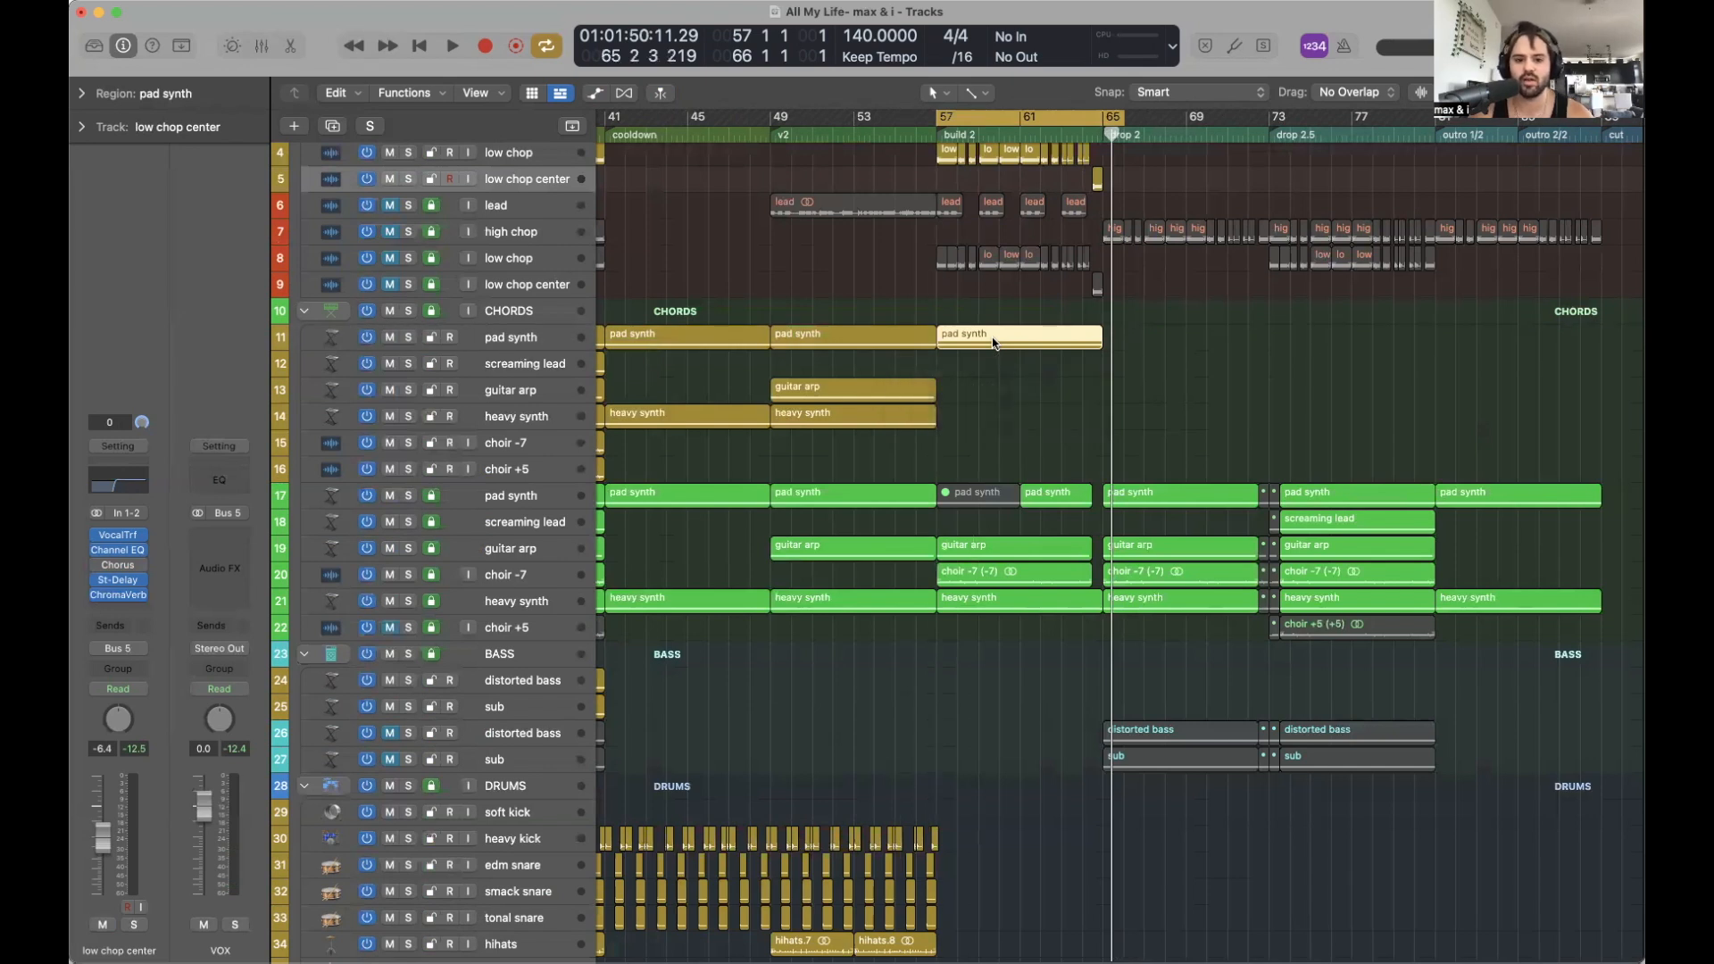
pyautogui.moveTo(836, 397); pyautogui.dragTo(1004, 404)
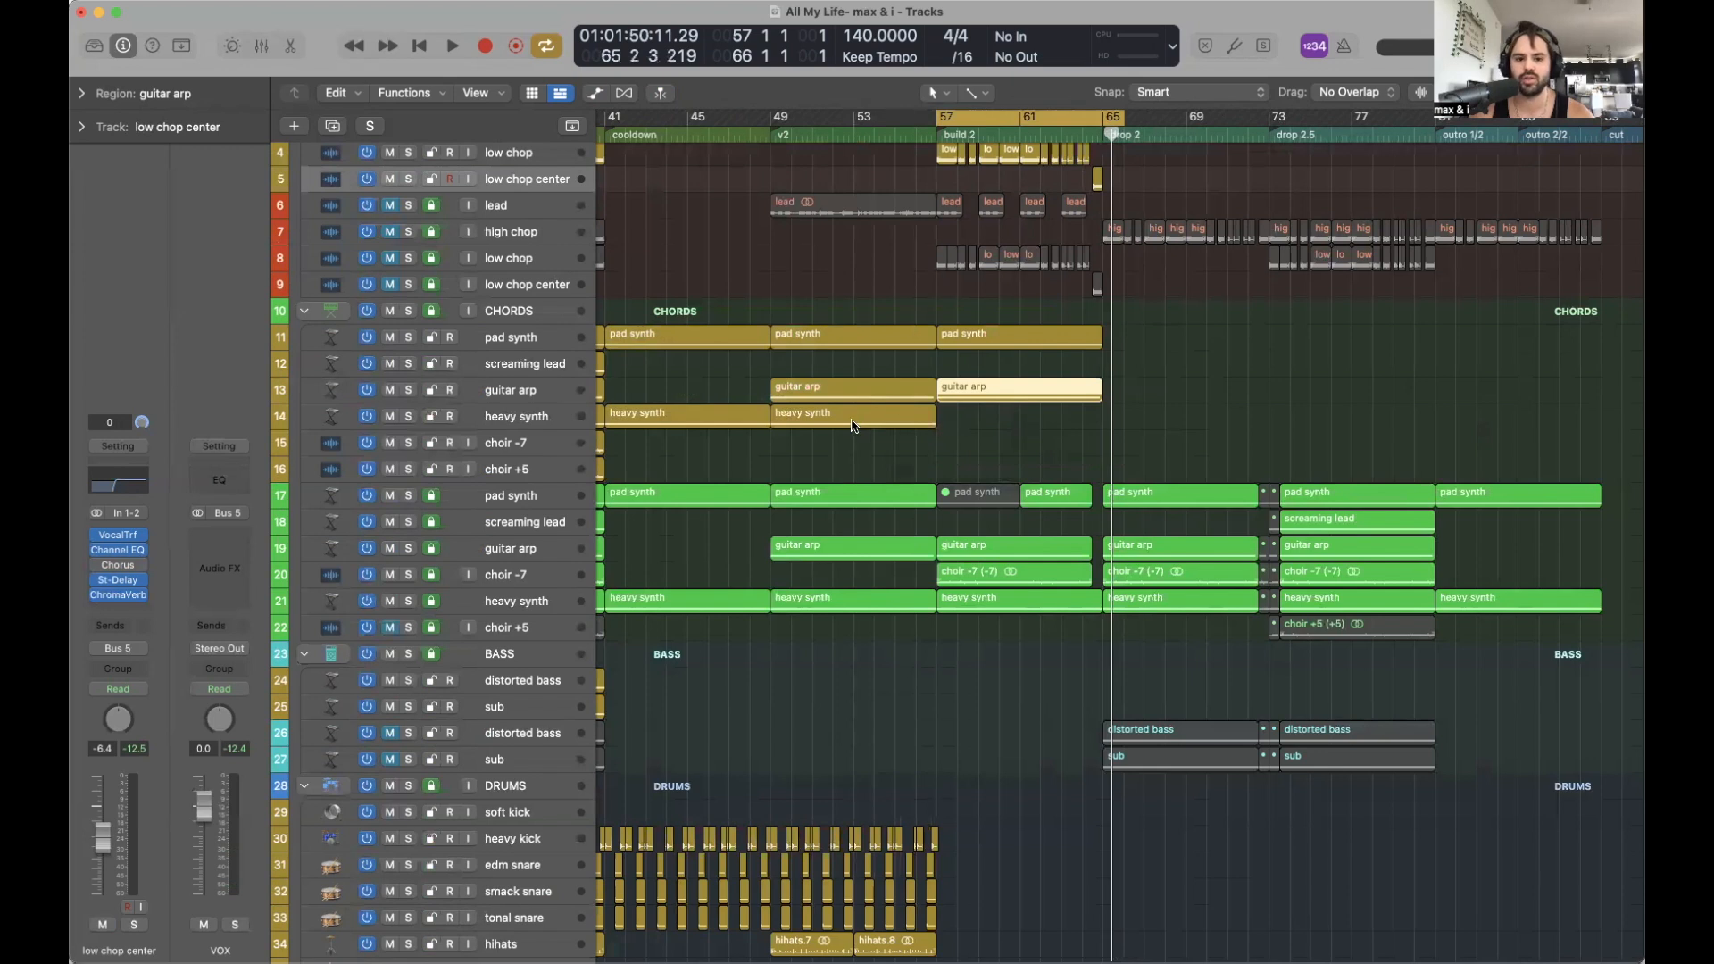
pyautogui.moveTo(849, 424); pyautogui.dragTo(1018, 432)
pyautogui.click(909, 378)
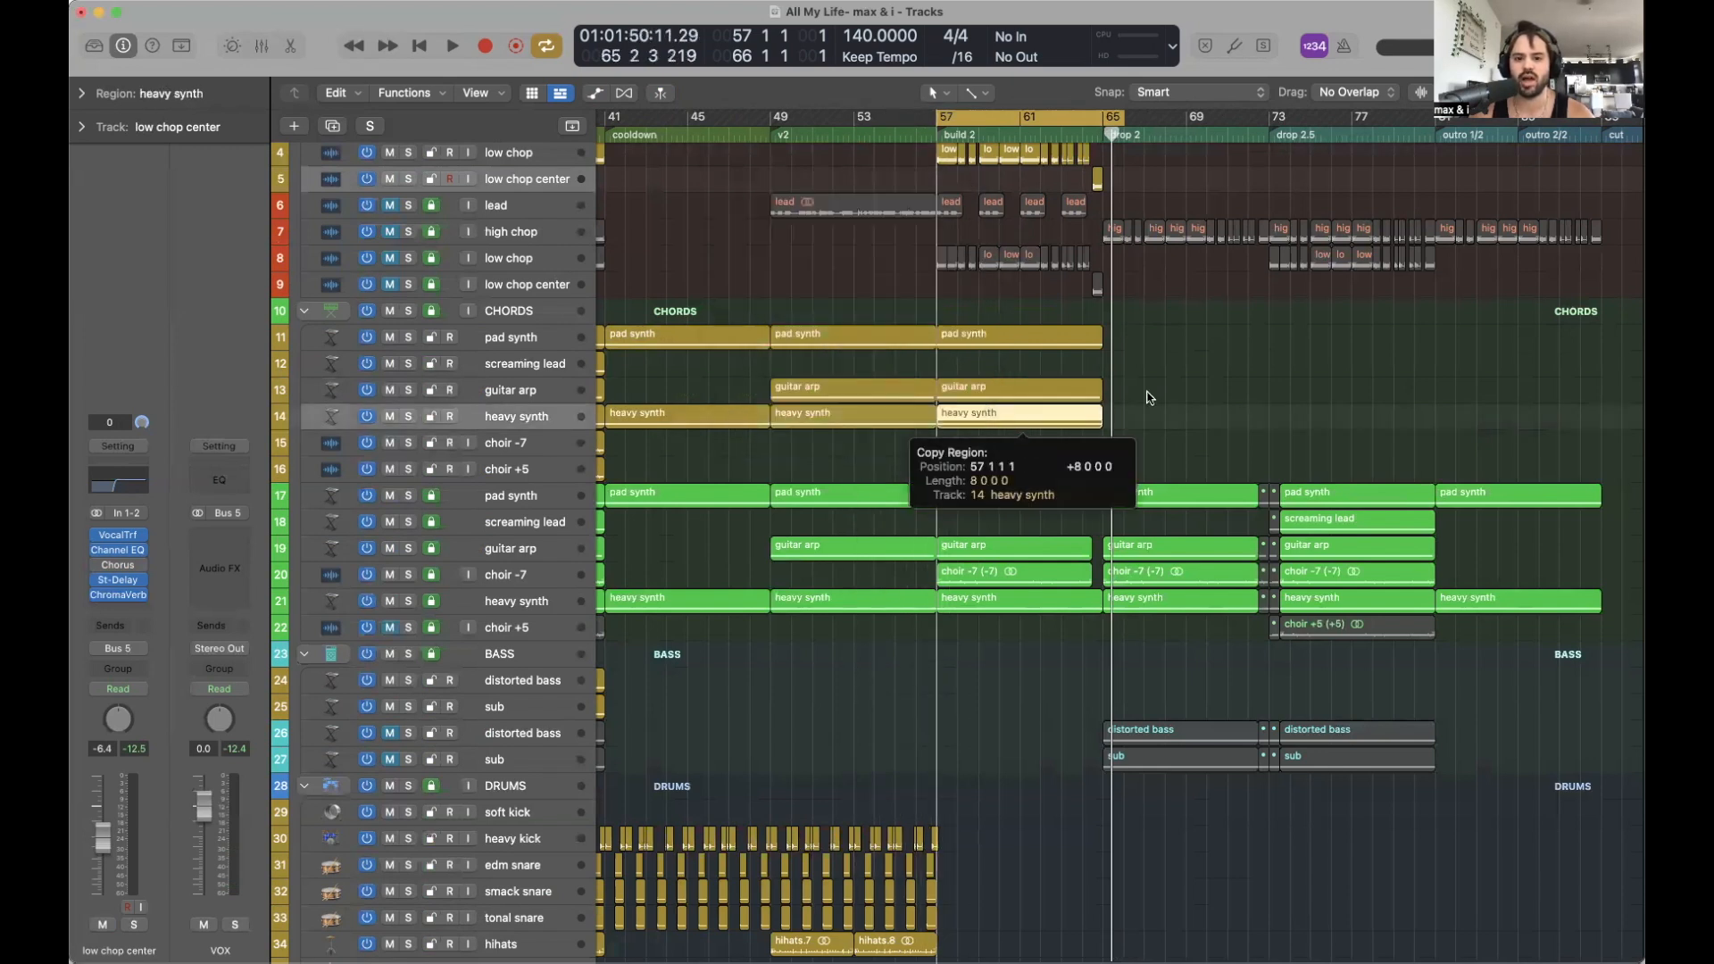
pyautogui.click(1207, 404)
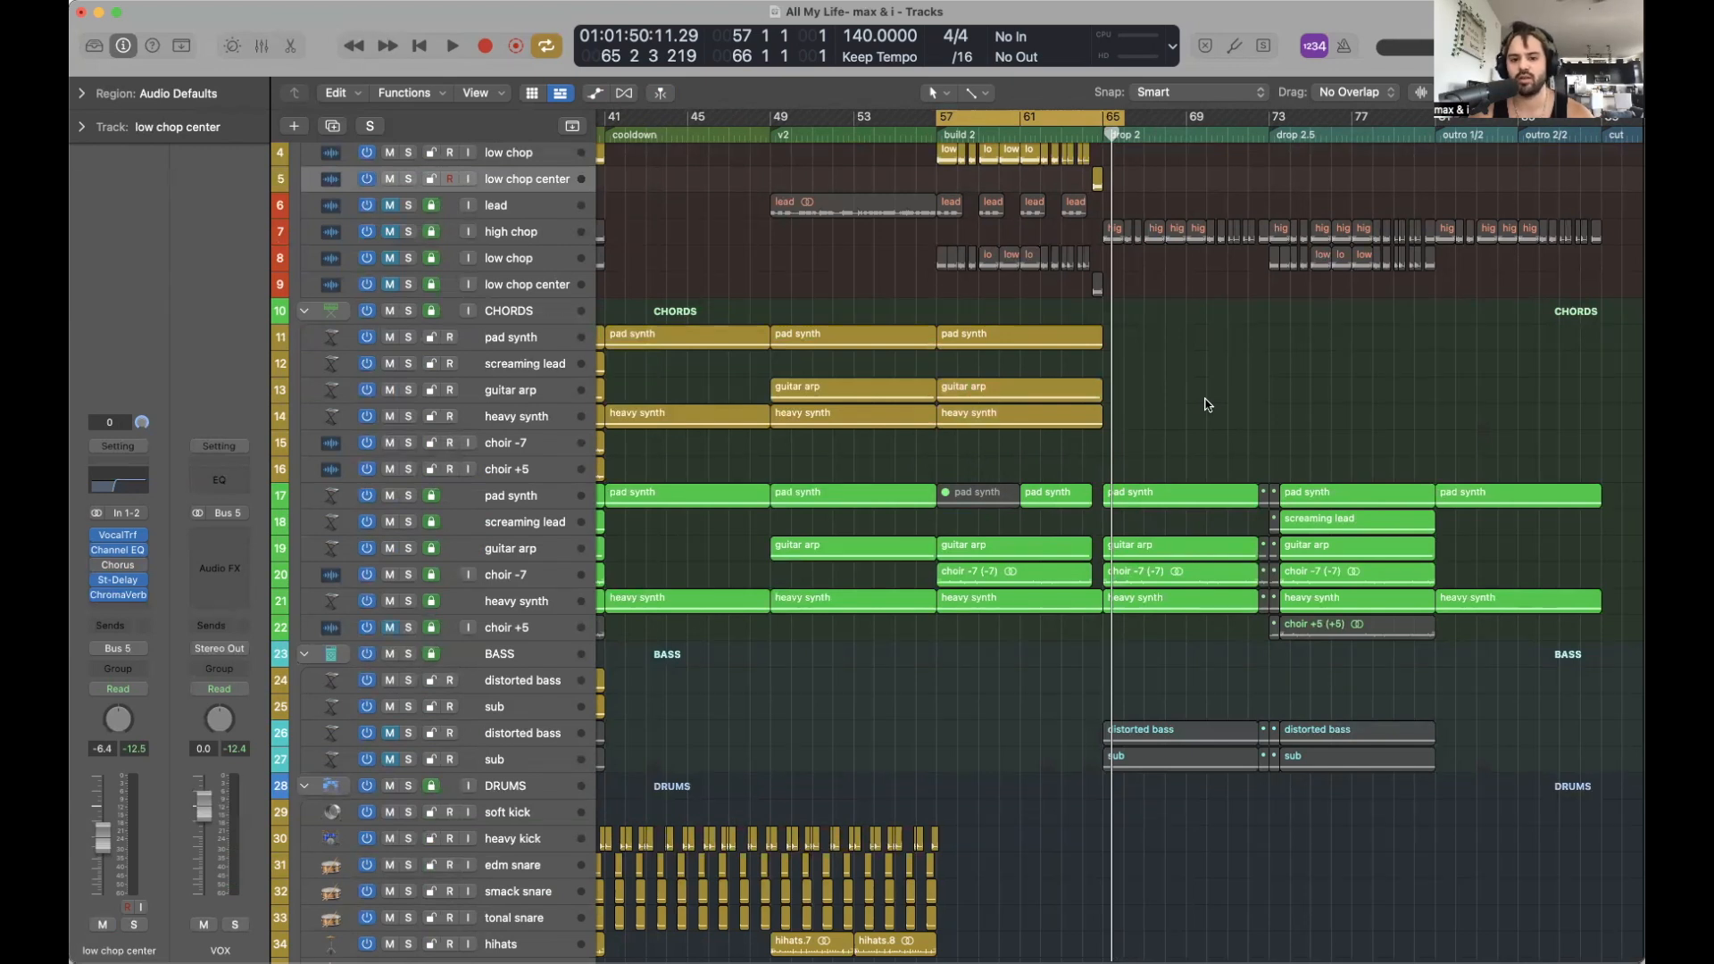
# Copy the choir -7 region from drop 1 to the start of build 2 at bar 57.
pyautogui.scroll(-5, 1204, 403)
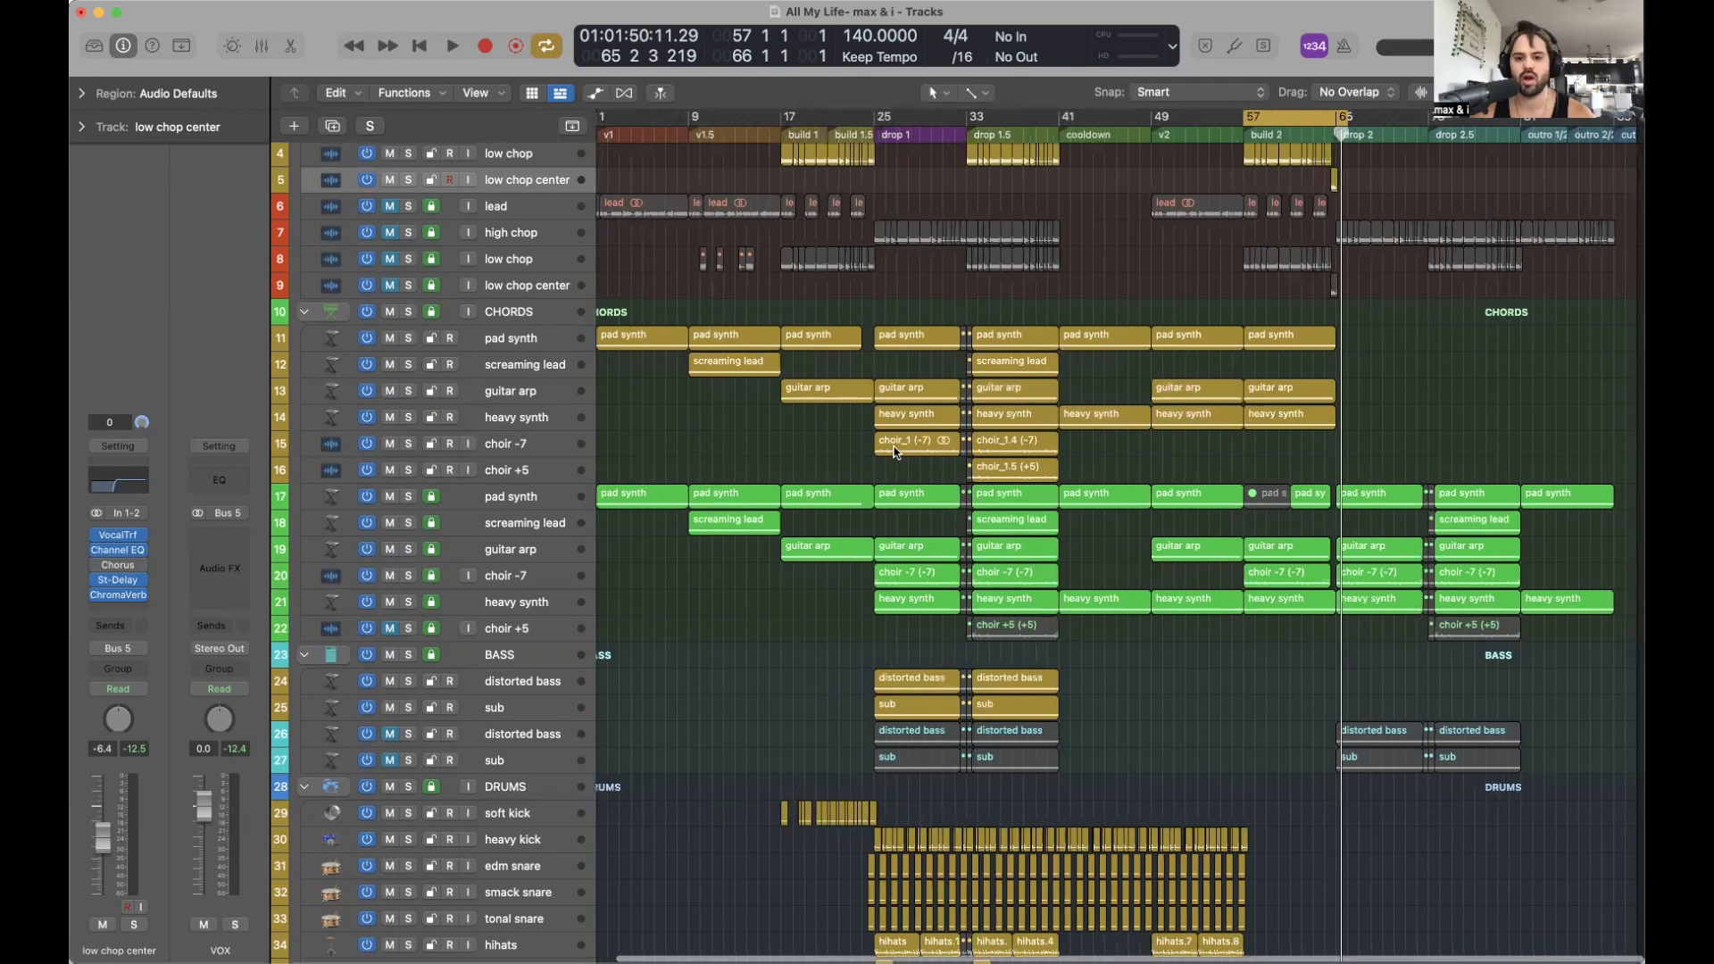
pyautogui.scroll(2, 895, 453)
pyautogui.hscroll(1, 832, 452)
pyautogui.moveTo(832, 453); pyautogui.dragTo(1244, 456)
pyautogui.scroll(5, 1453, 451)
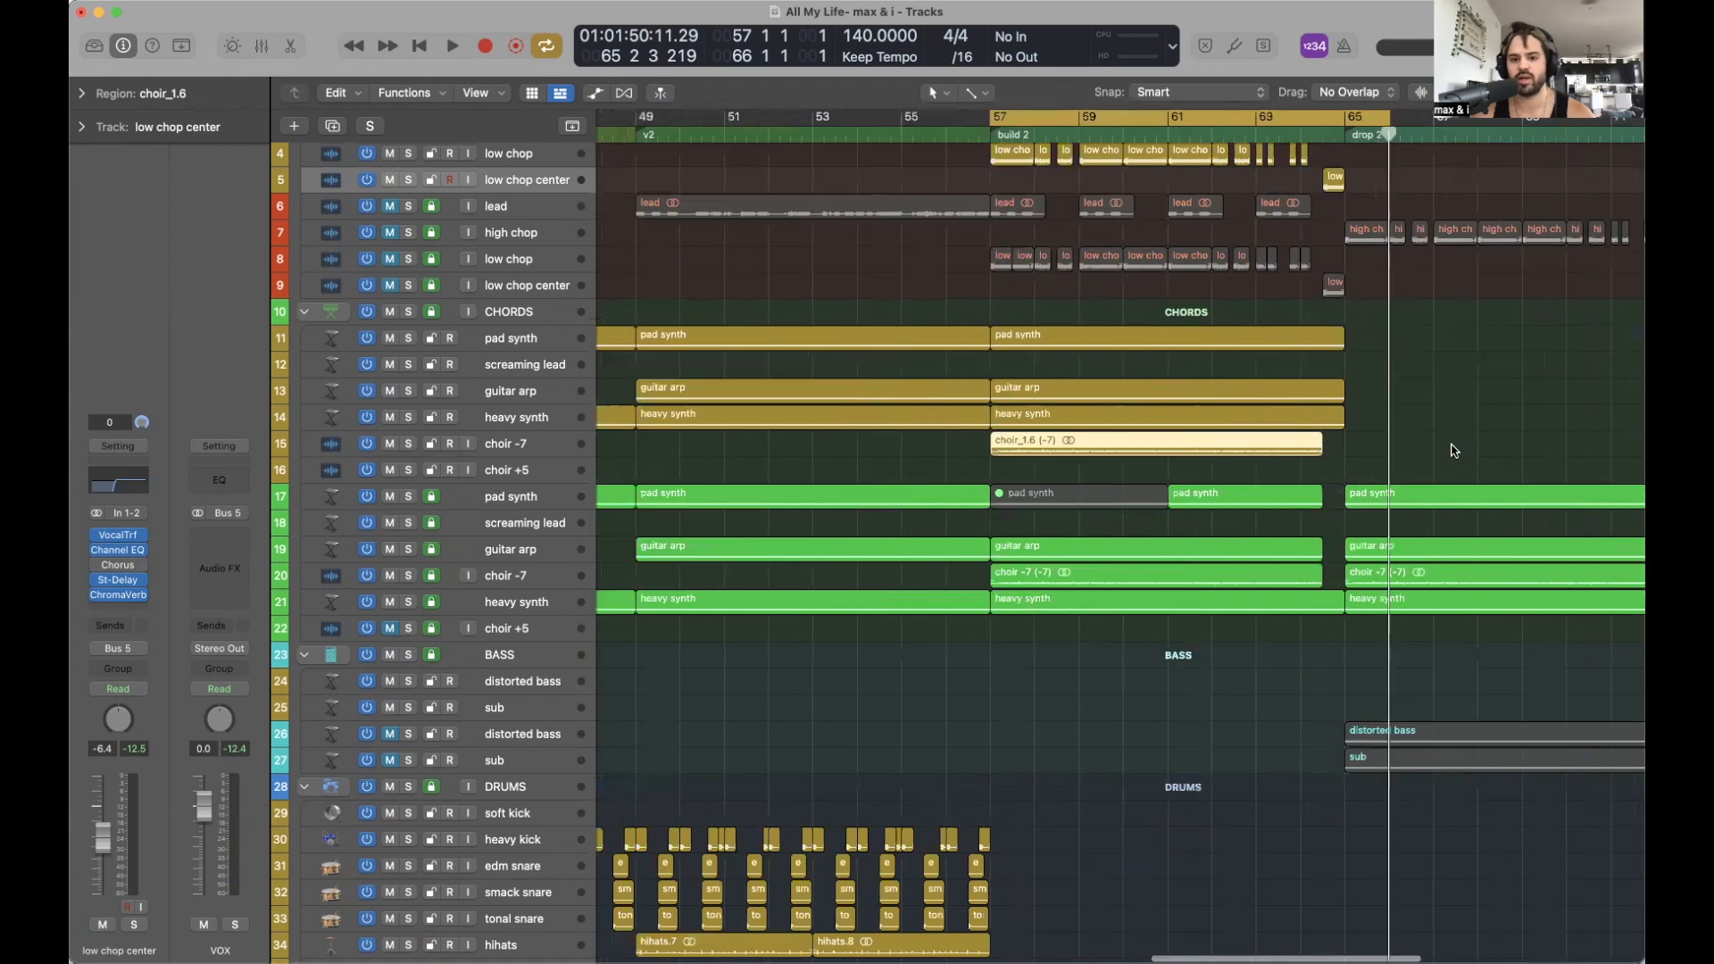
pyautogui.click(808, 355)
# Set the cycle range to bars 56 to 66 and play build 2 with the copied chord and choir parts.
pyautogui.hscroll(5, 812, 344)
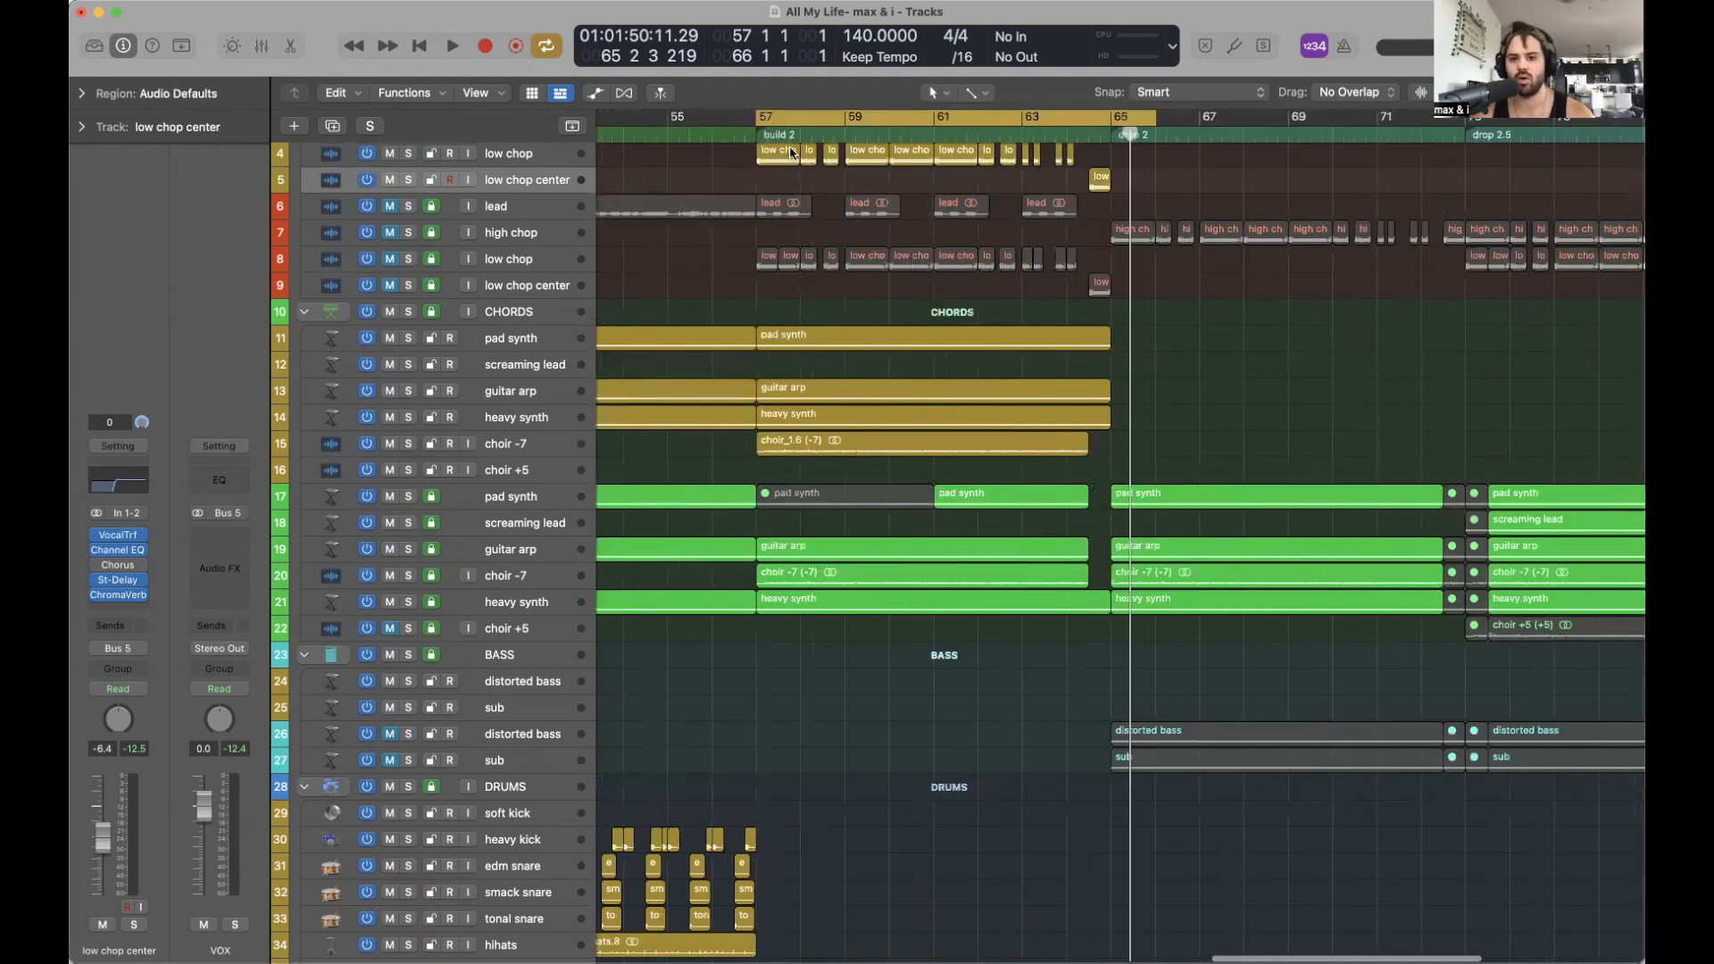
pyautogui.moveTo(1152, 120); pyautogui.dragTo(1109, 123)
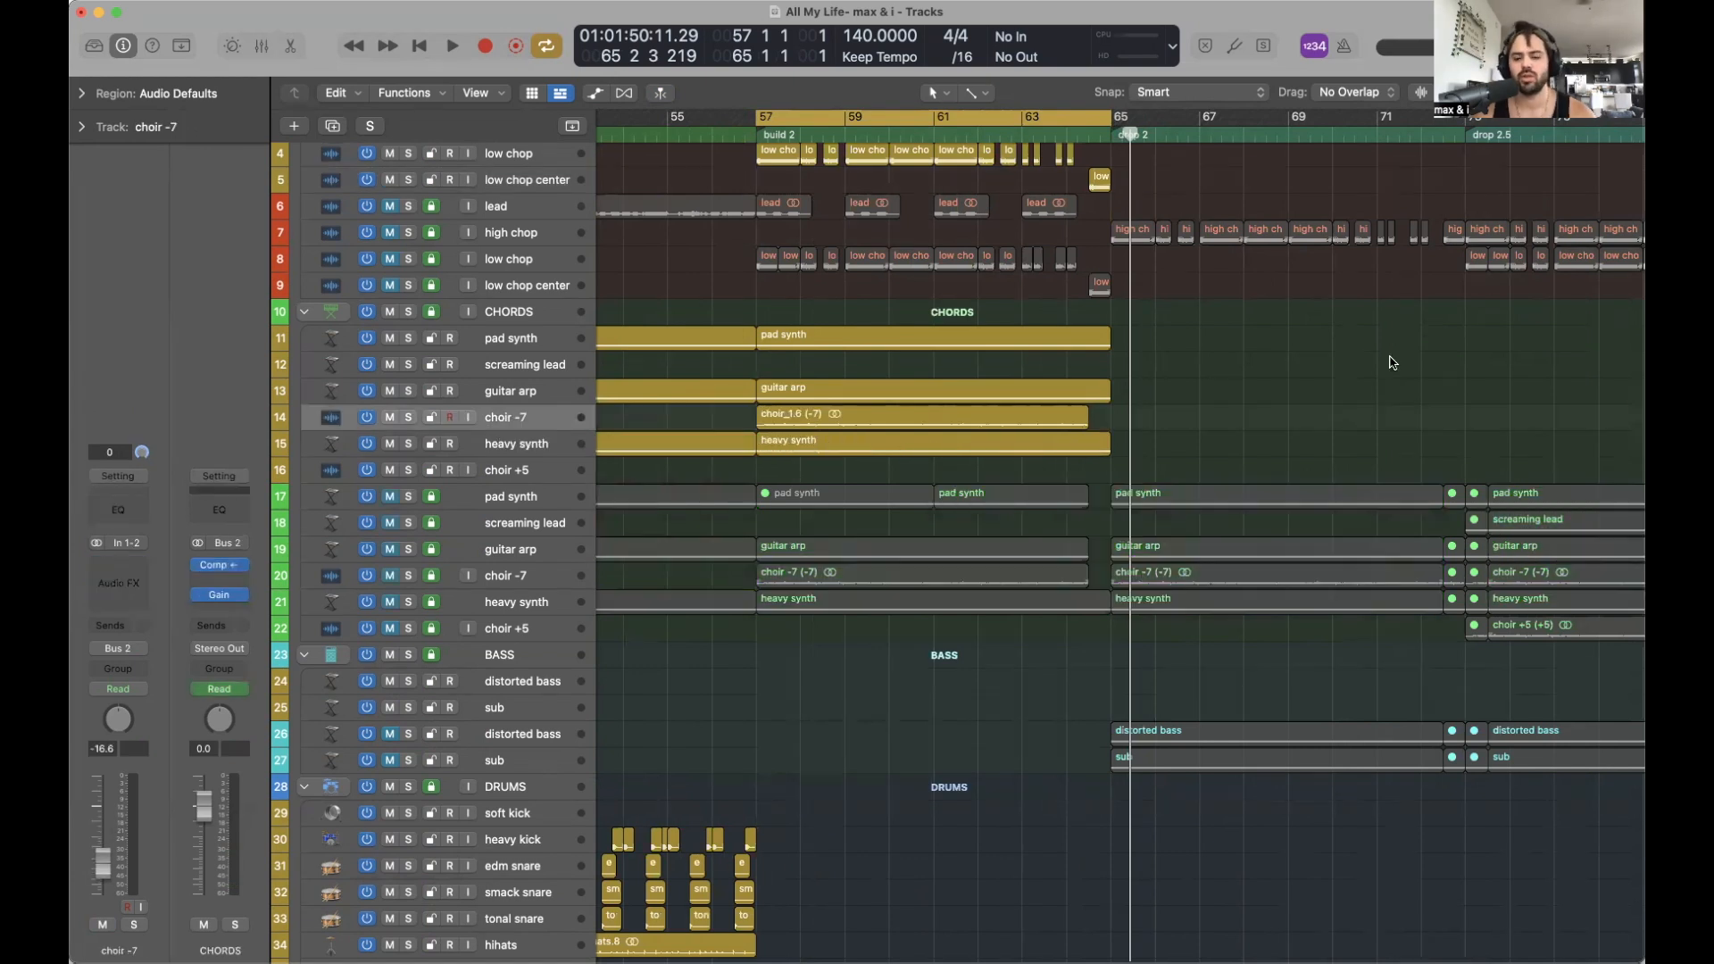
pyautogui.scroll(-3, 1379, 364)
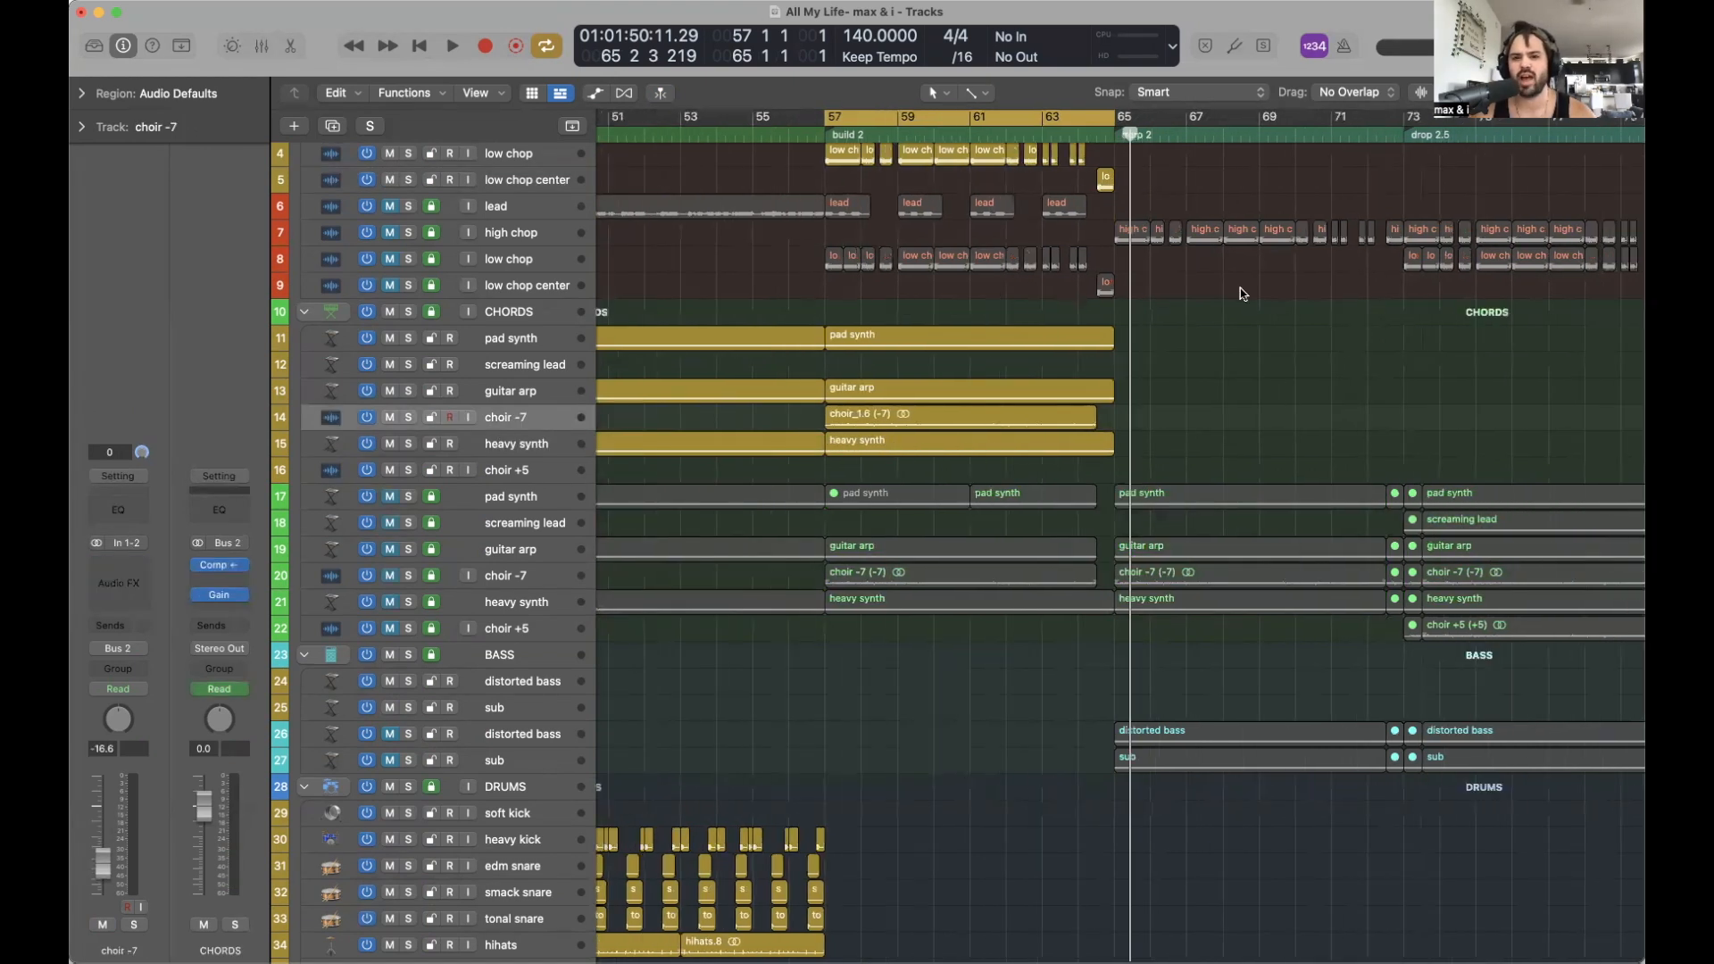
pyautogui.moveTo(1111, 123); pyautogui.dragTo(1149, 122)
pyautogui.moveTo(809, 126); pyautogui.dragTo(789, 124)
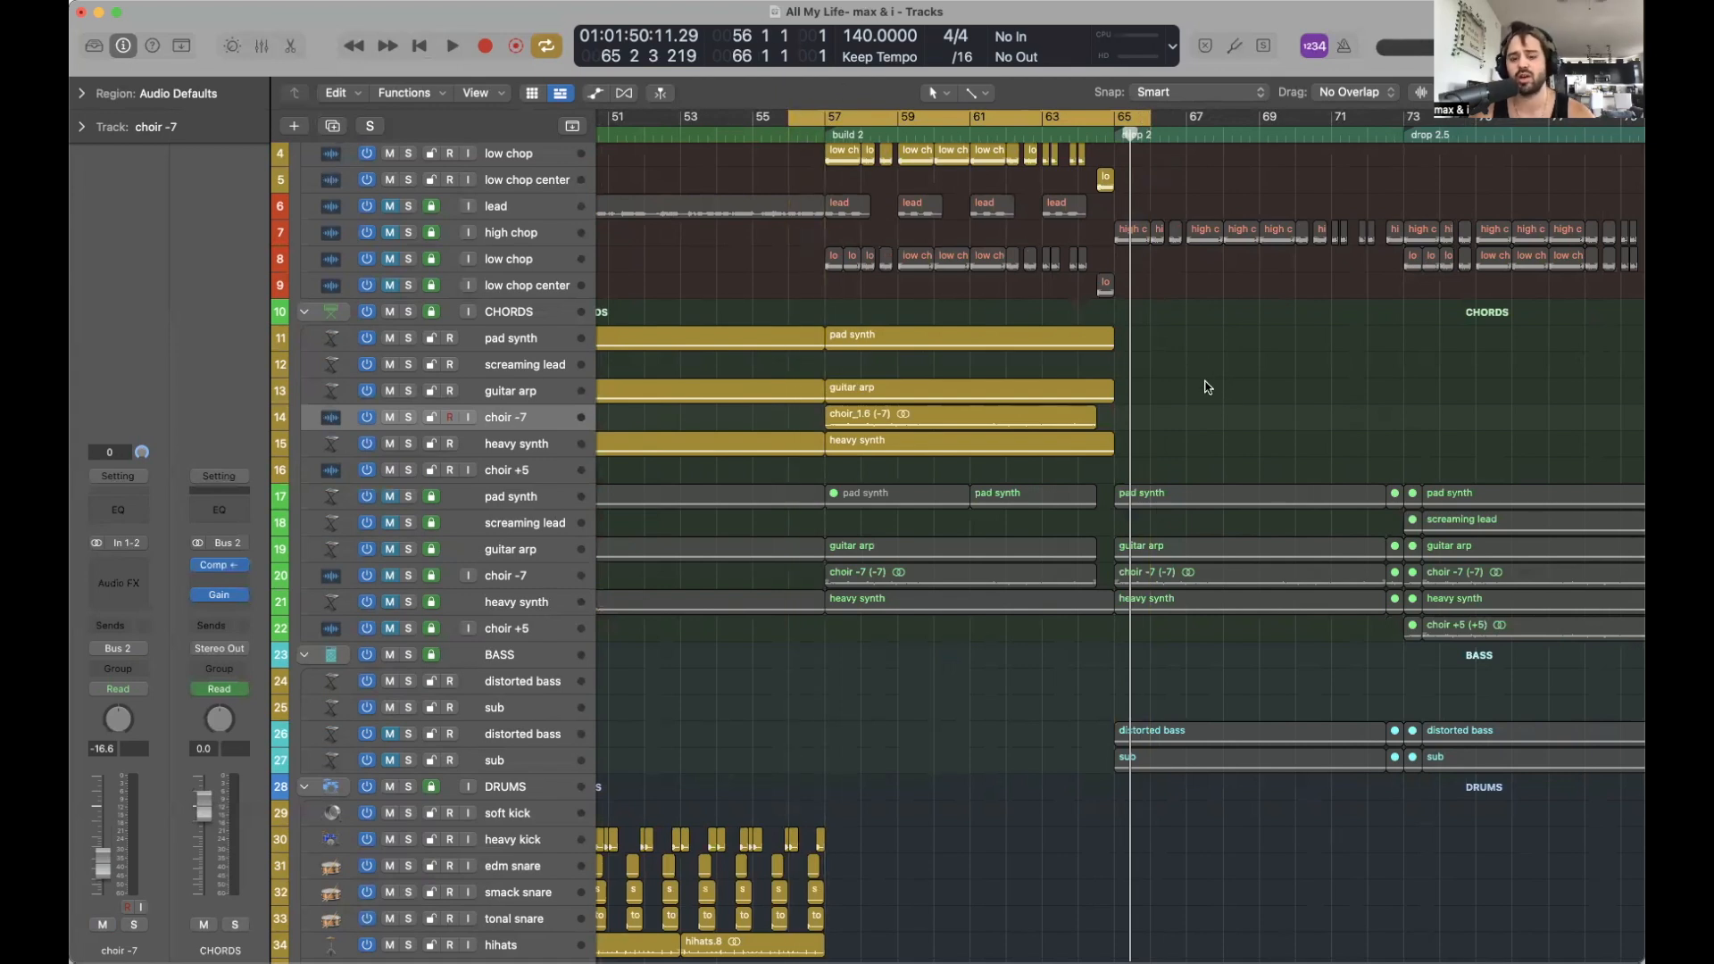
pyautogui.press('space')
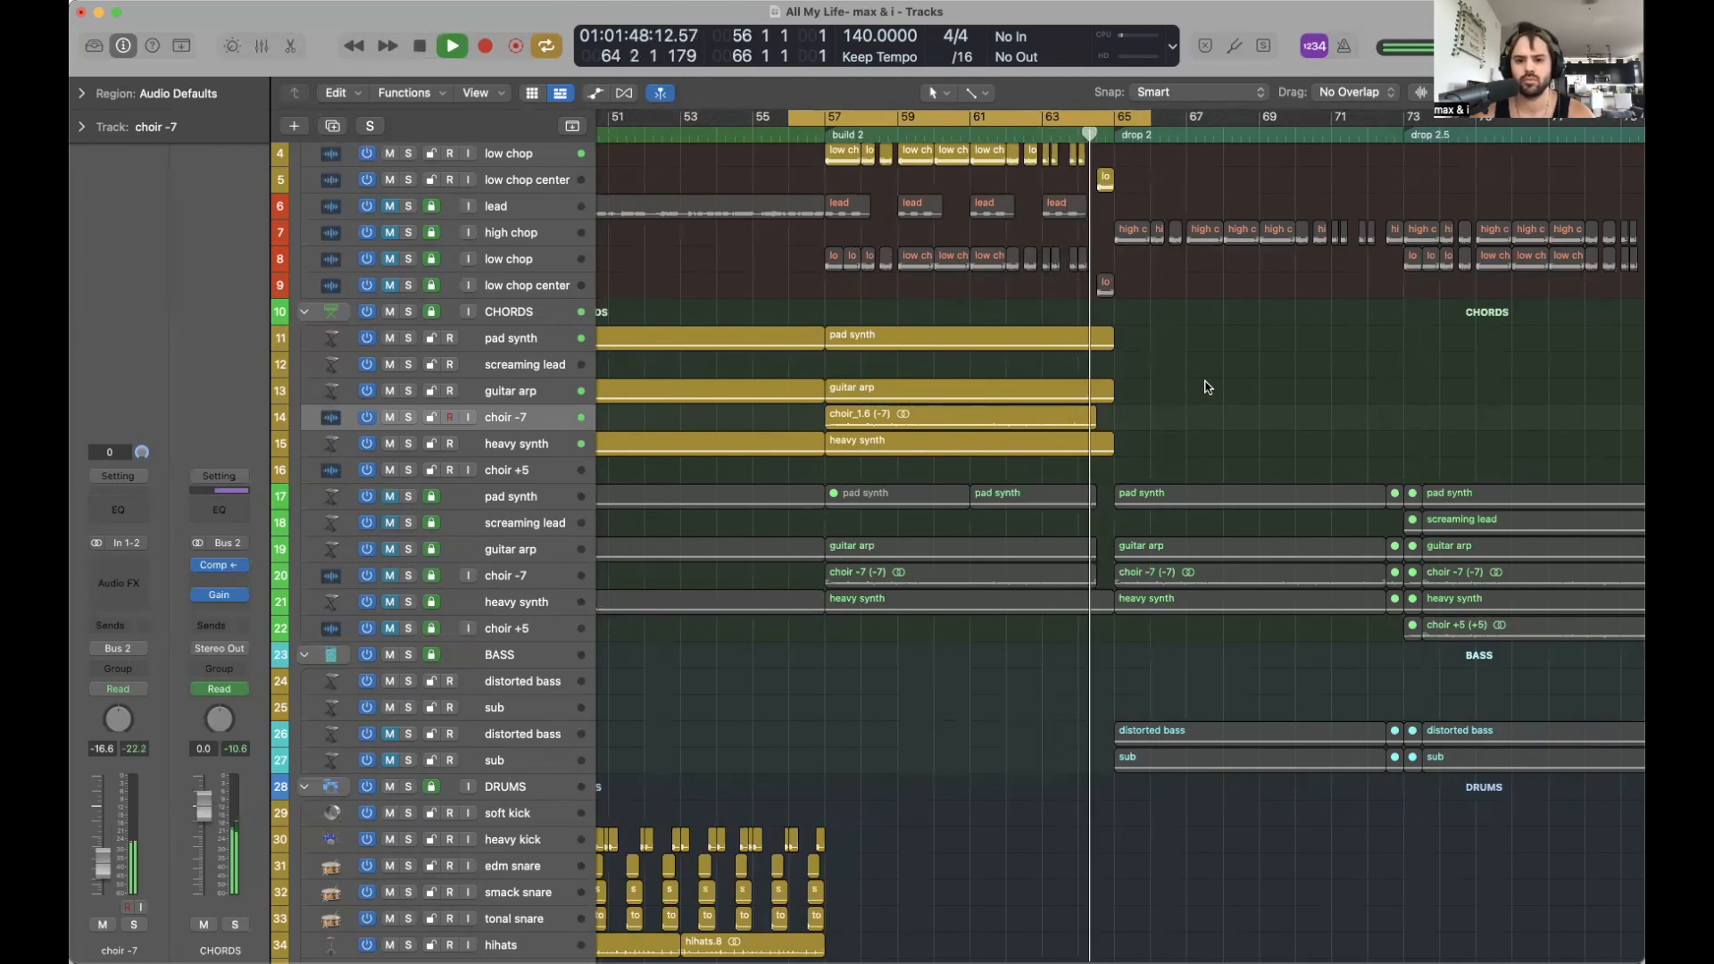
pyautogui.press('space')
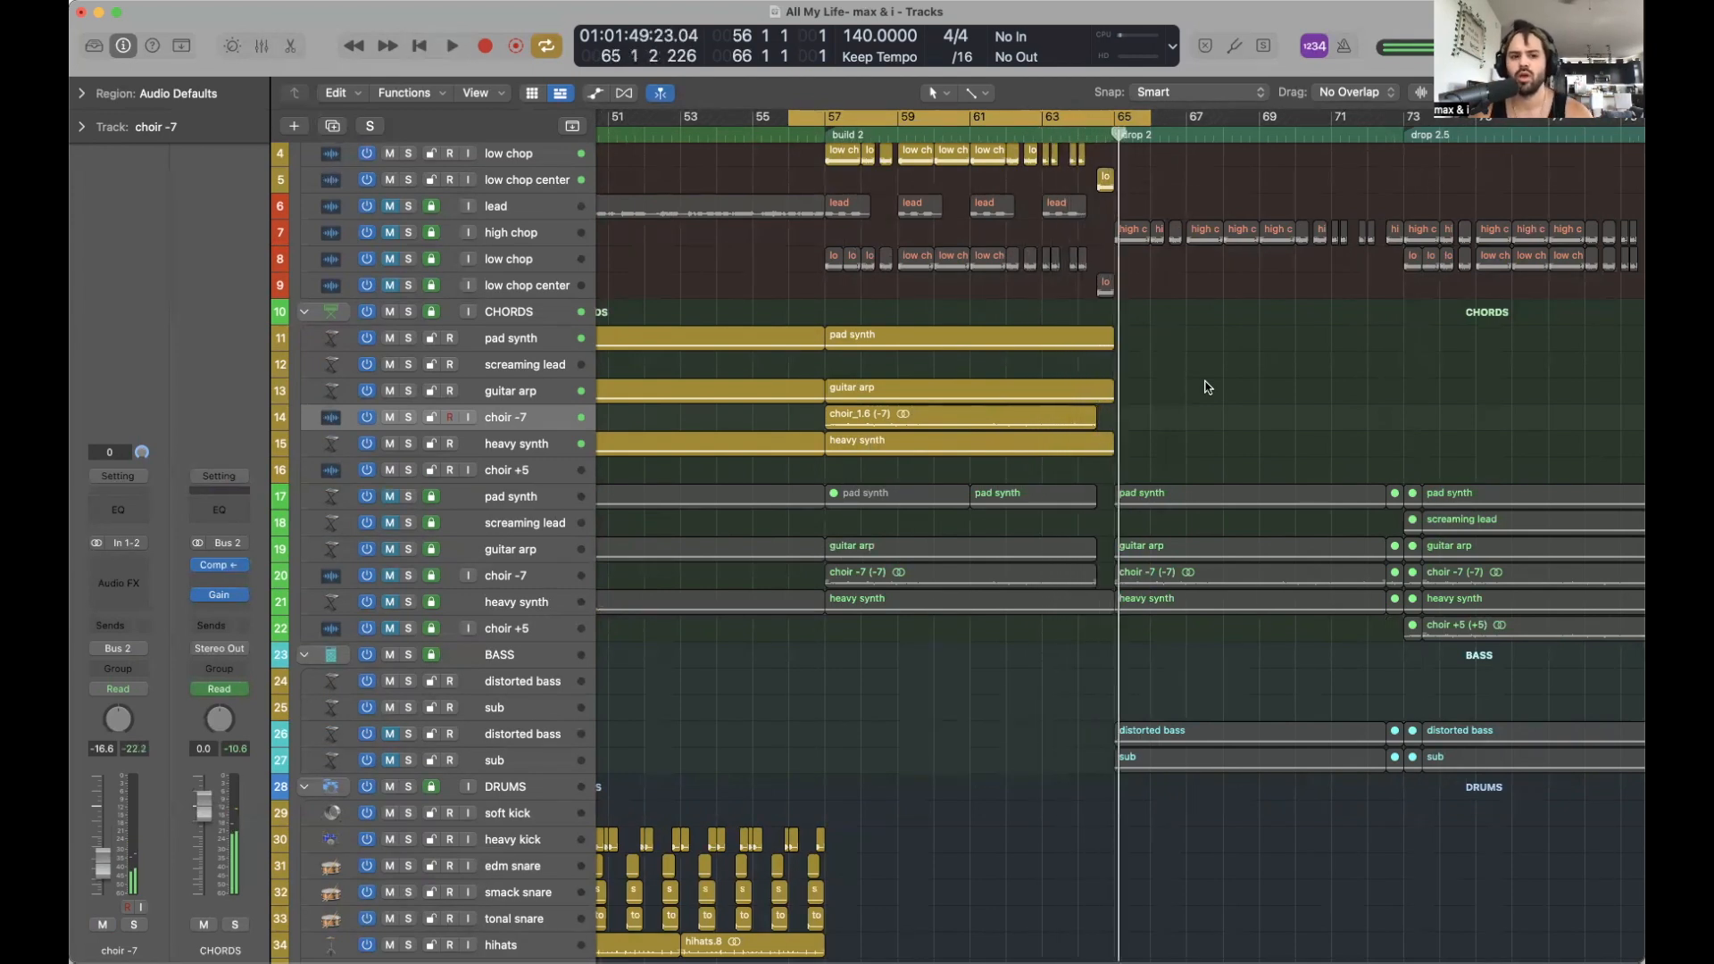
pyautogui.scroll(3, 1133, 271)
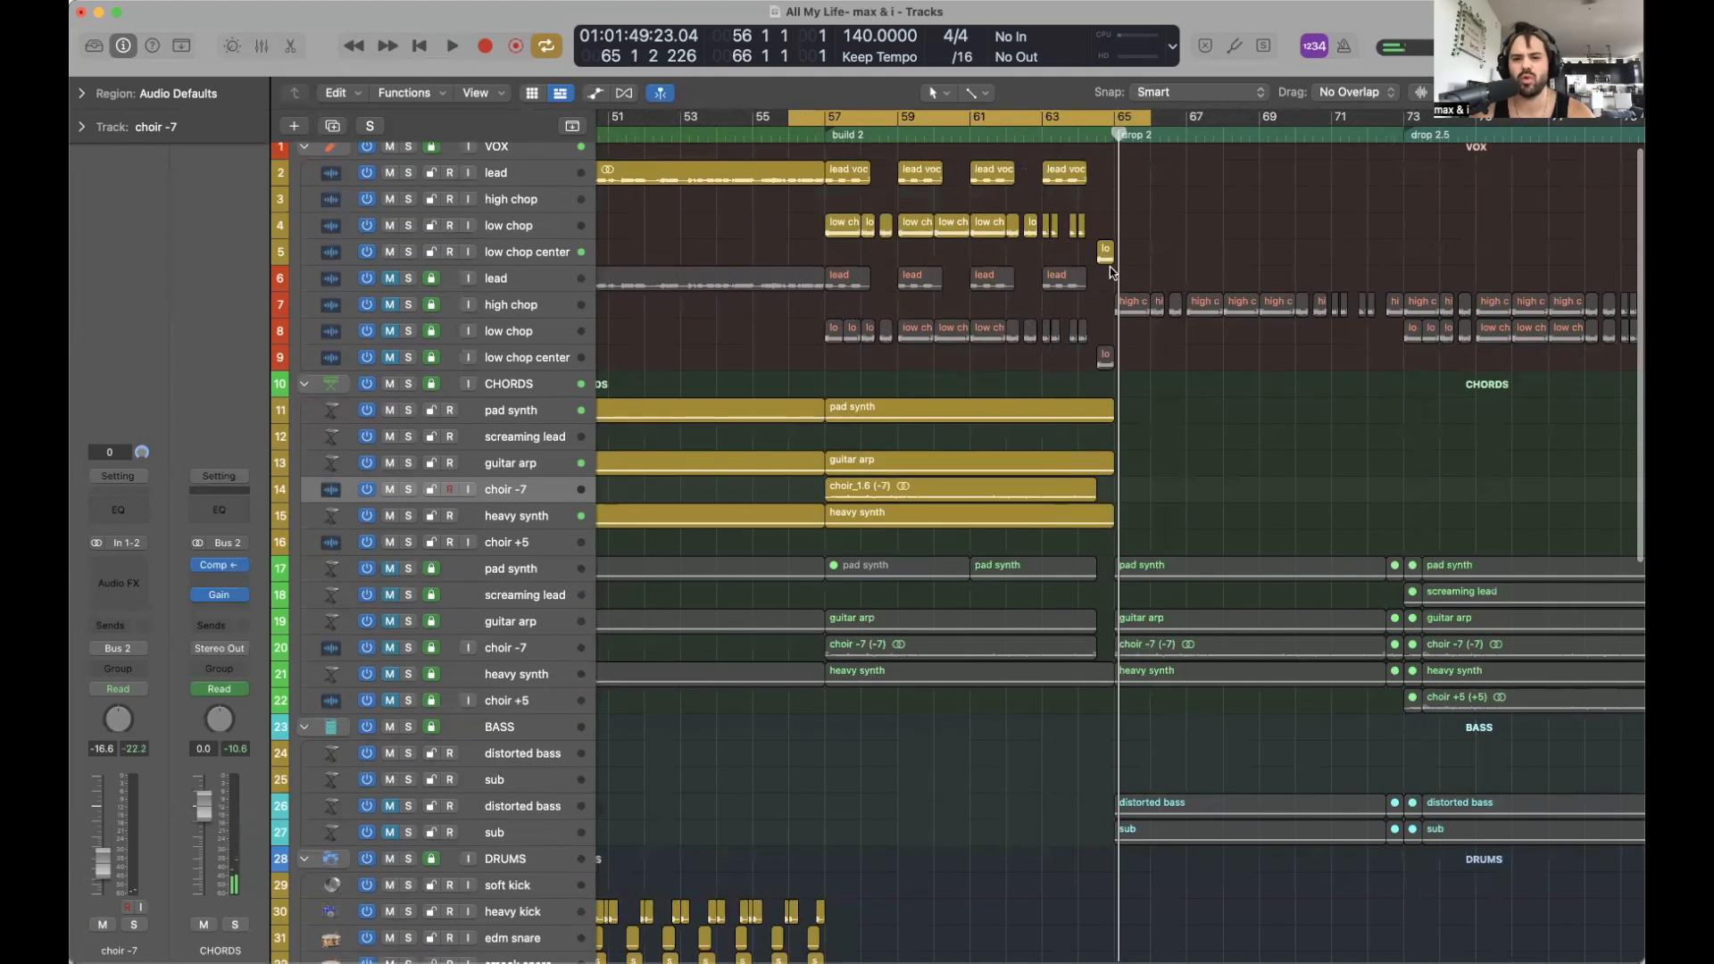
pyautogui.press('super+Right')
pyautogui.hscroll(1, 1137, 378)
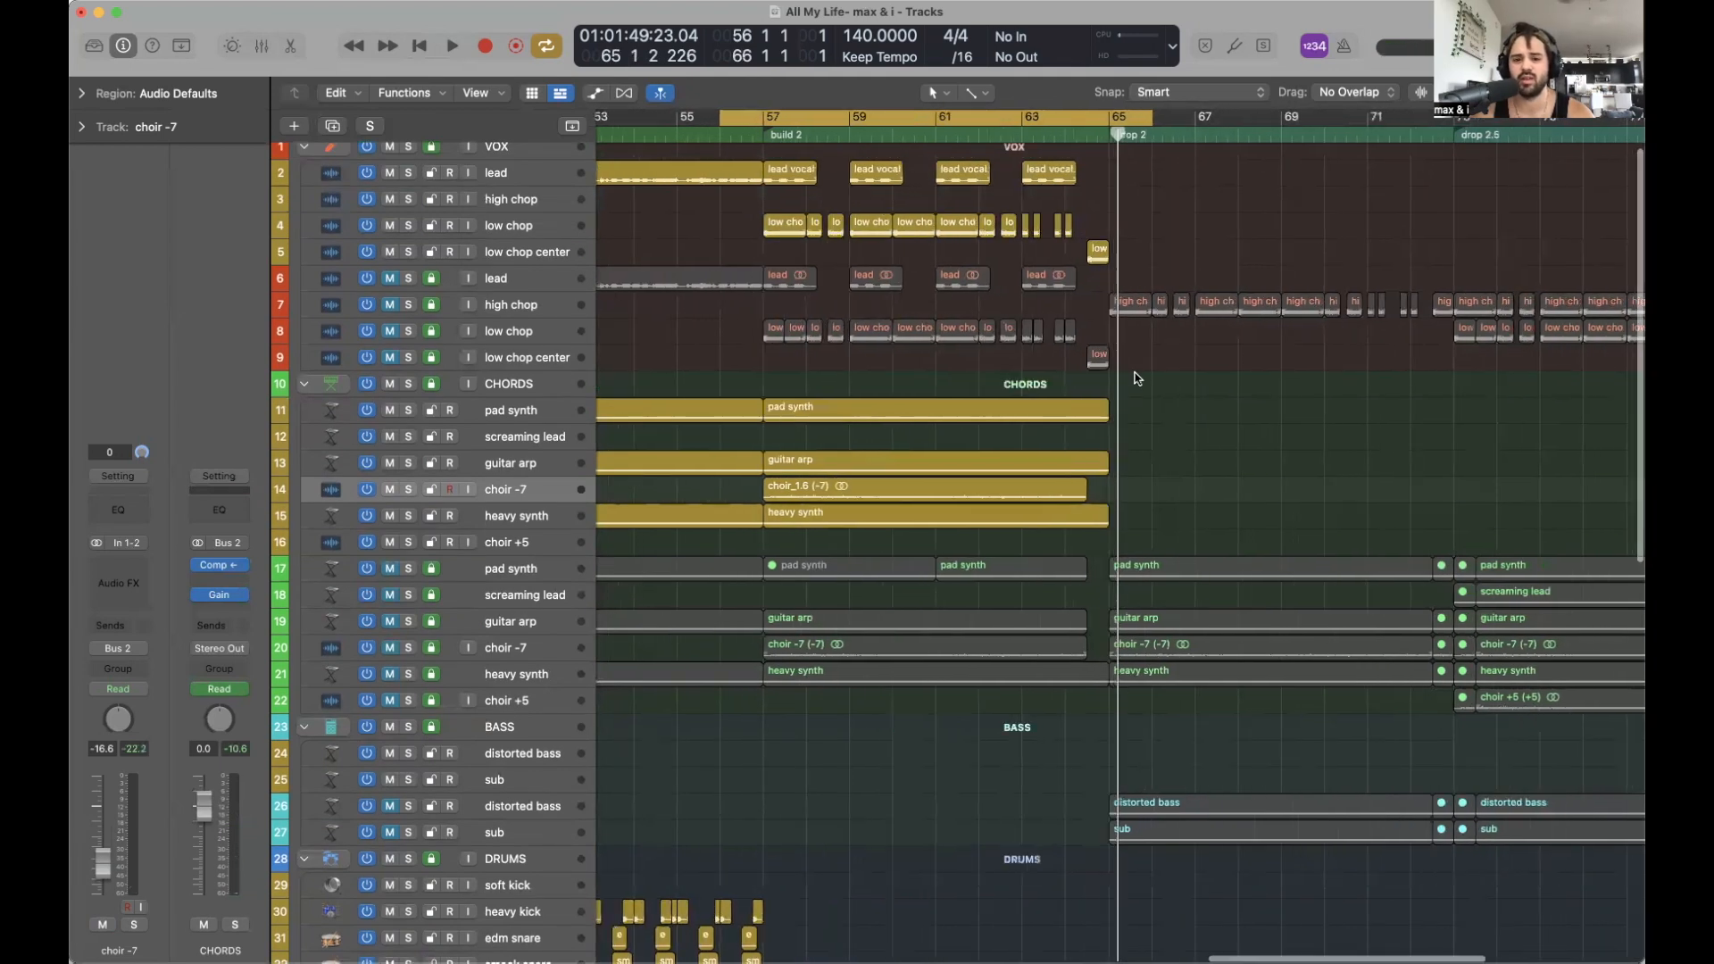
pyautogui.hscroll(1, 1133, 372)
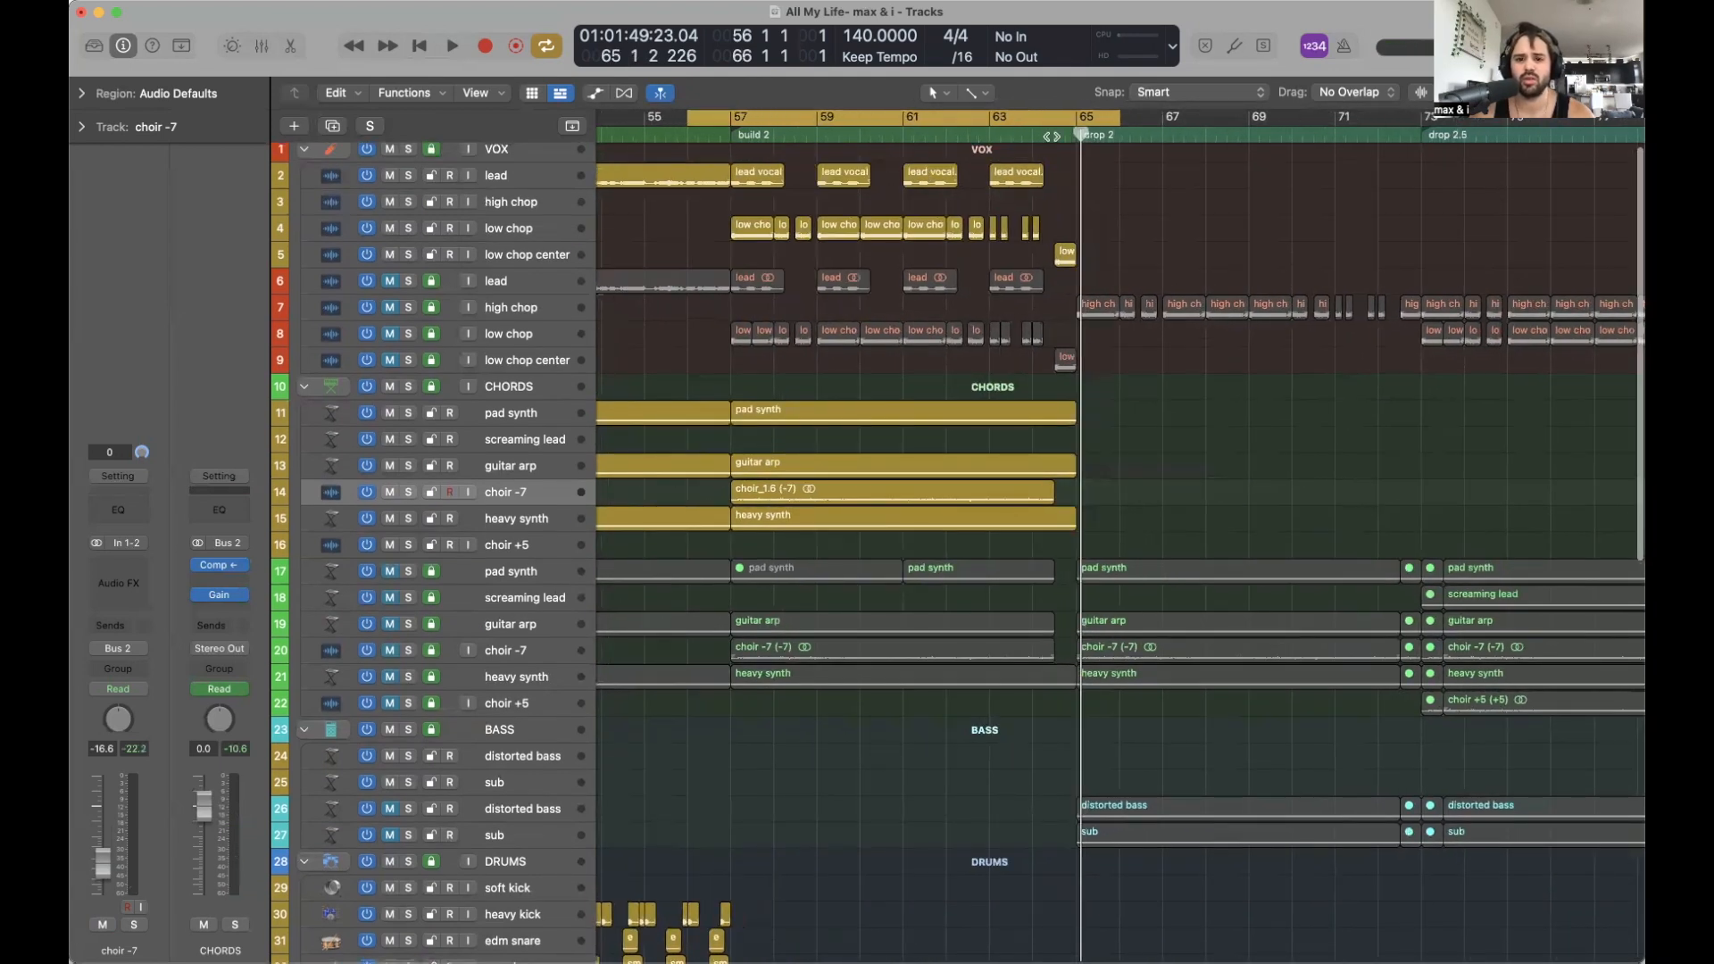
# Play the final chop at the end of build 2 with only the low chop center track soloed.
pyautogui.click(1053, 136)
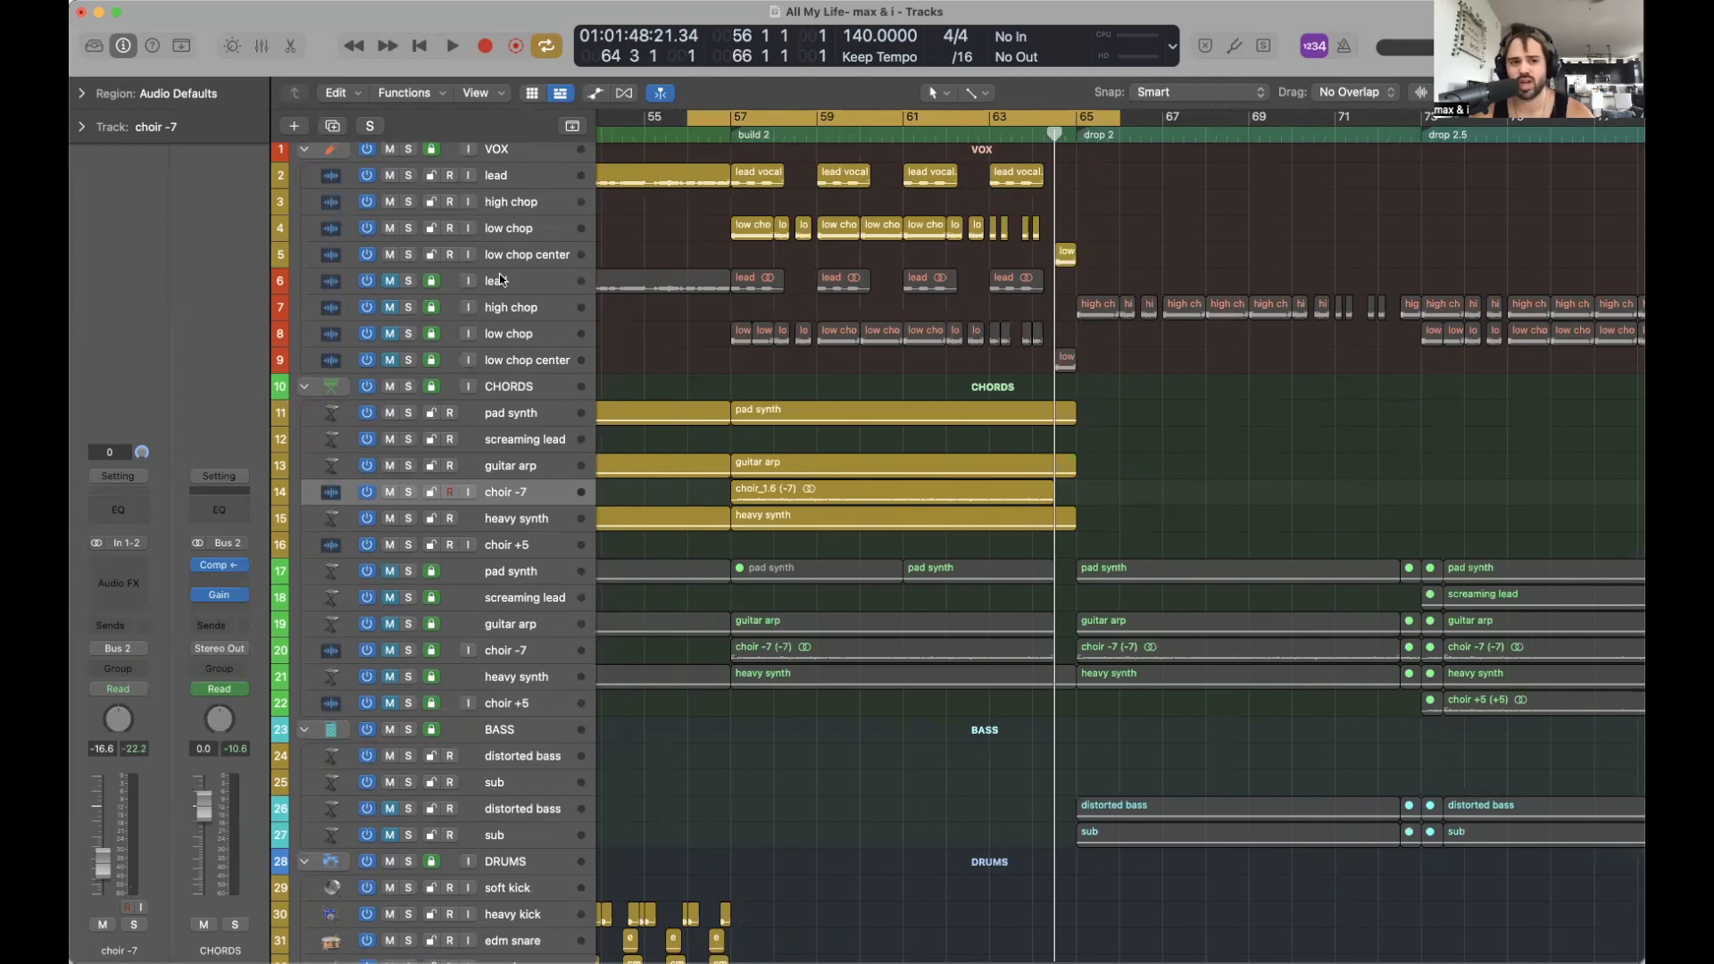
pyautogui.click(409, 256)
pyautogui.press('space')
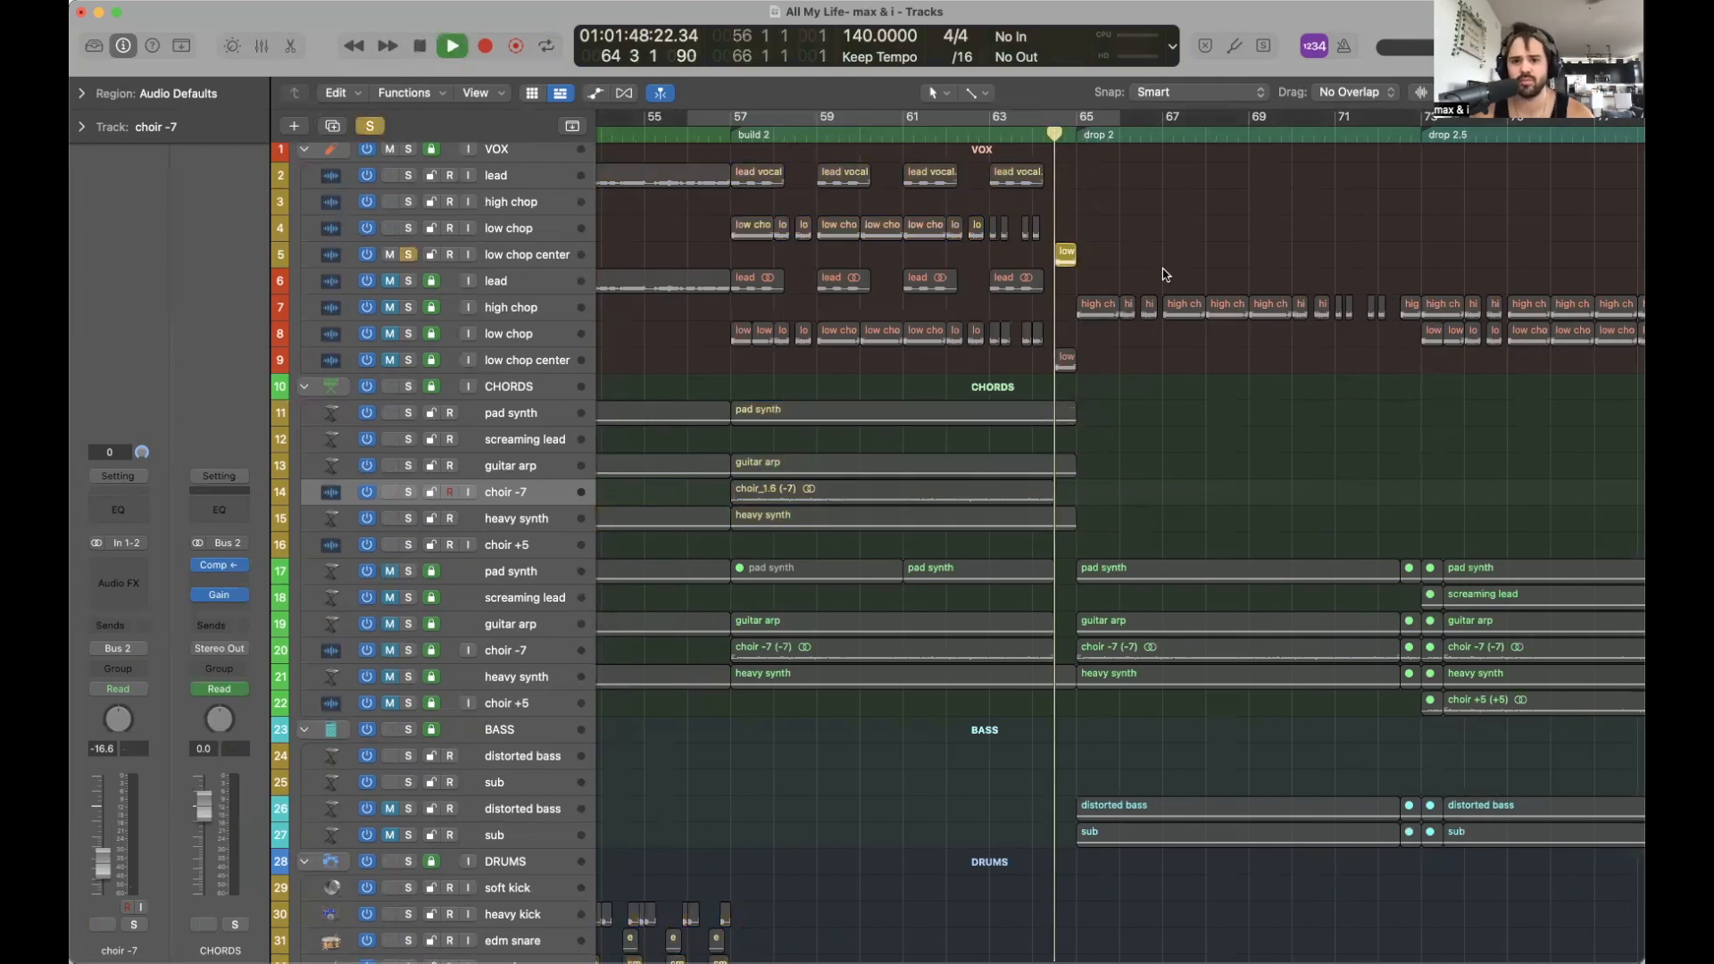
pyautogui.press('space')
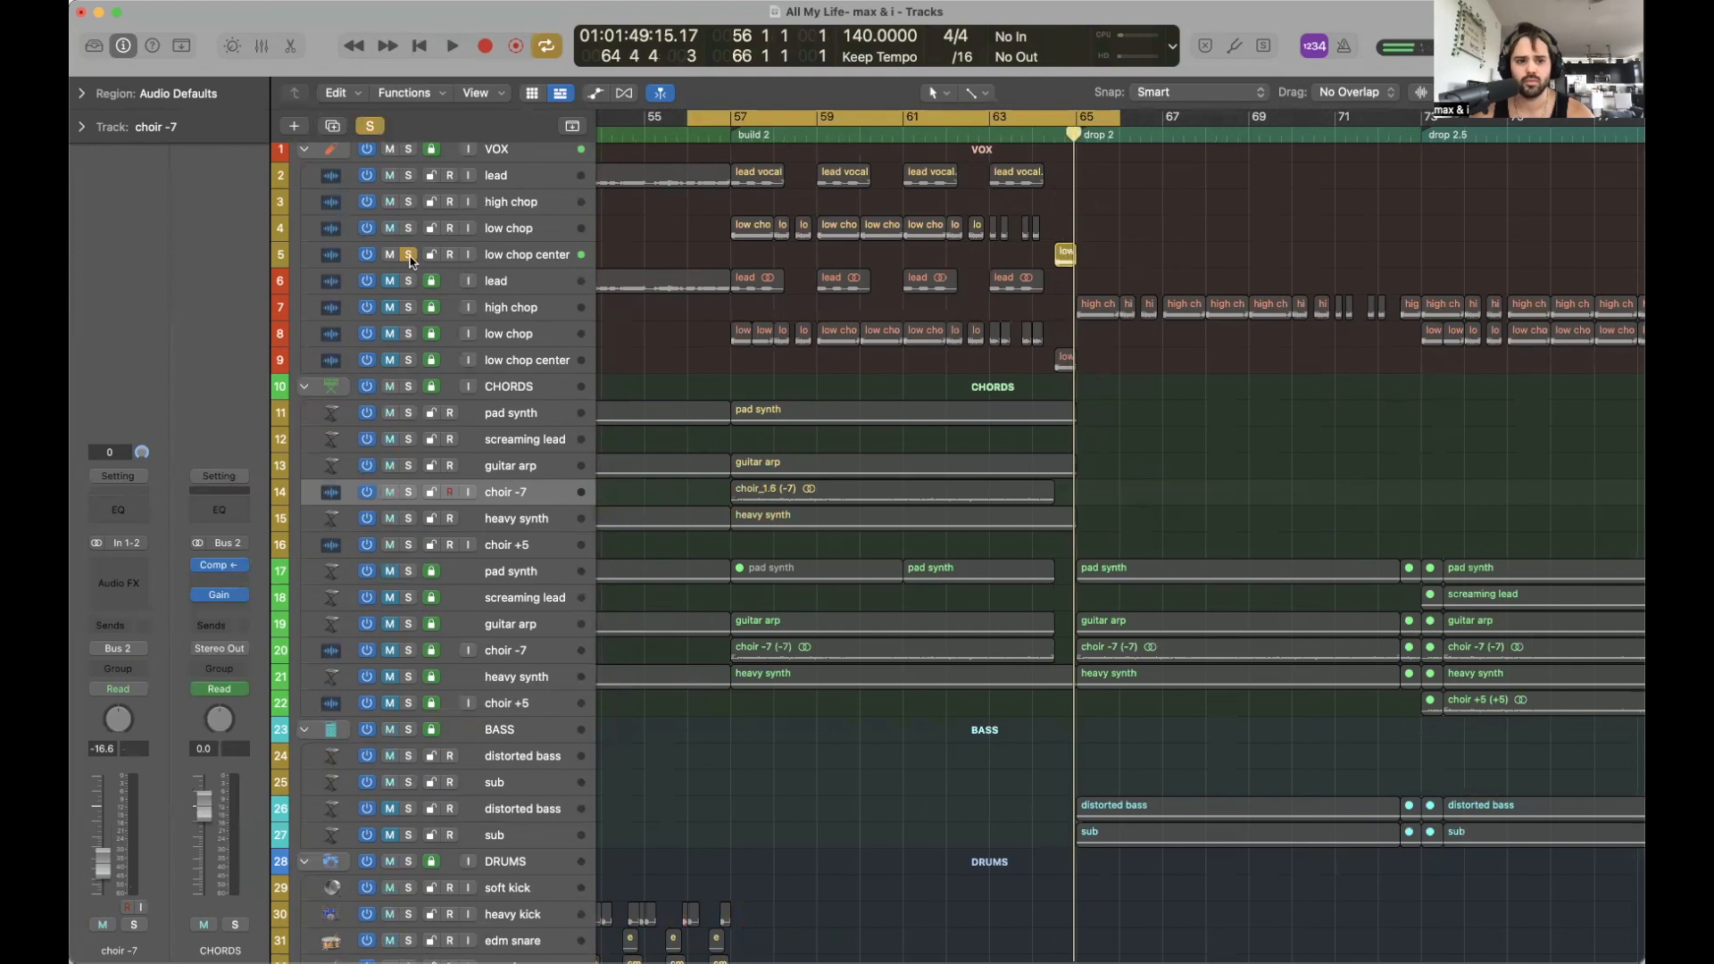
pyautogui.click(409, 255)
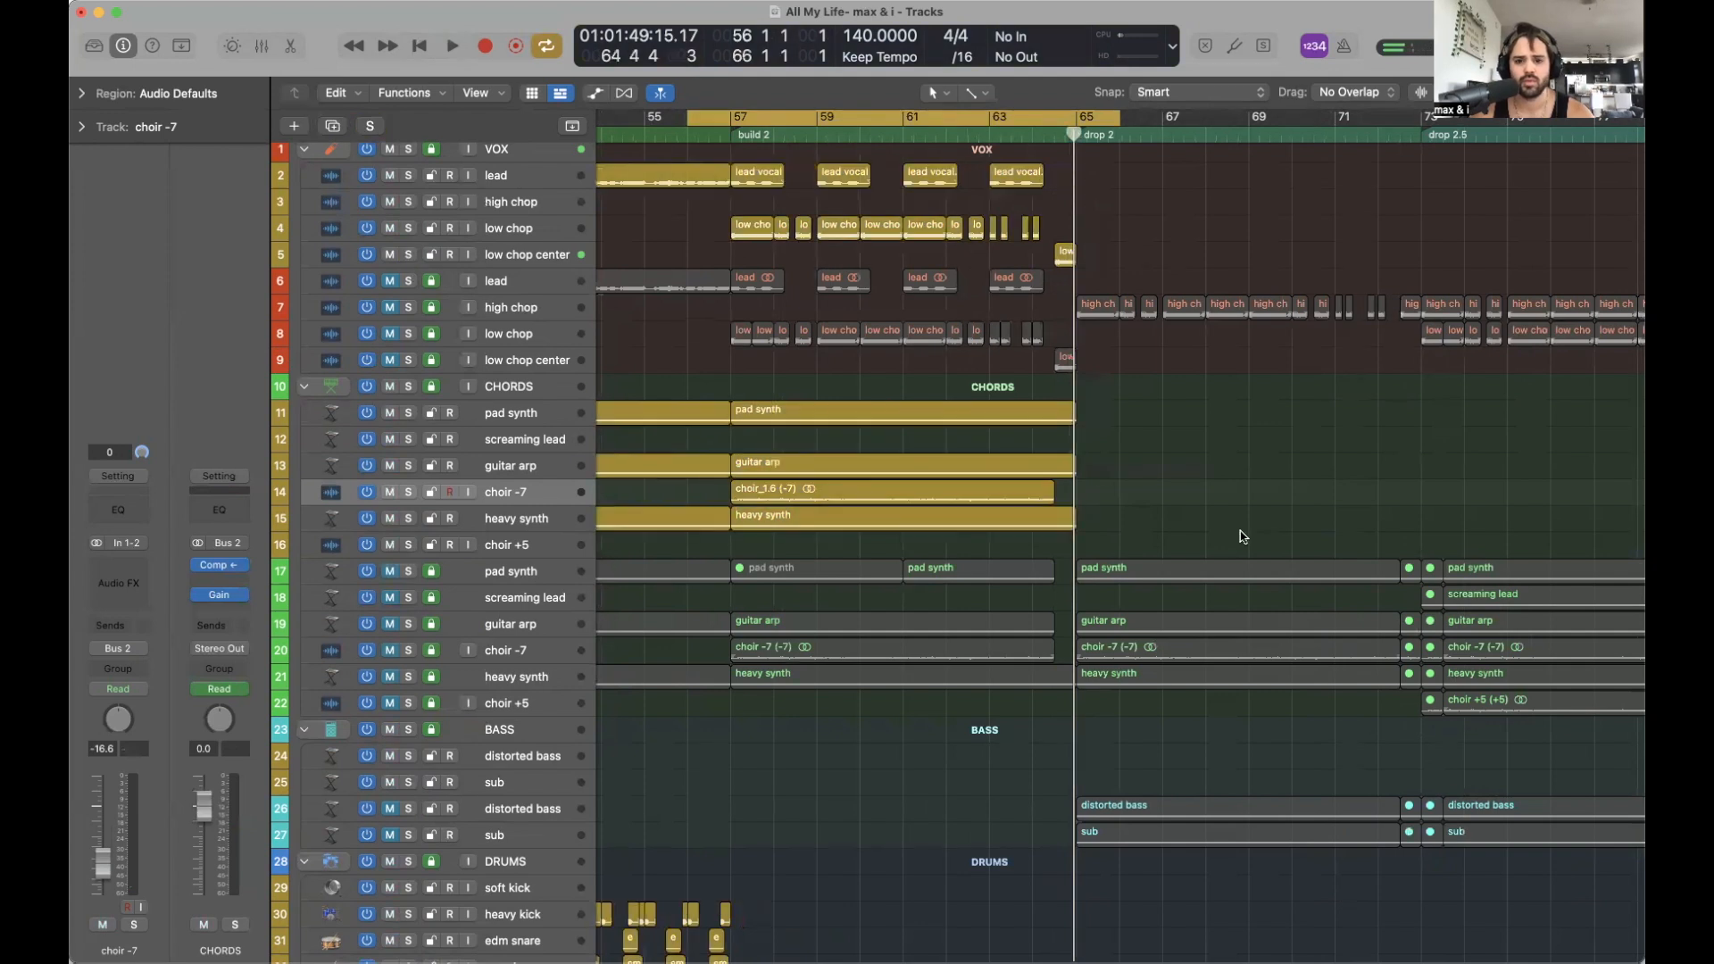
# Shorten the build 2 pad synth and guitar arp regions so they end with the choir -7 region, where the final low chop starts.
pyautogui.click(1054, 136)
pyautogui.moveTo(1072, 419); pyautogui.dragTo(1050, 473)
pyautogui.click(1114, 511)
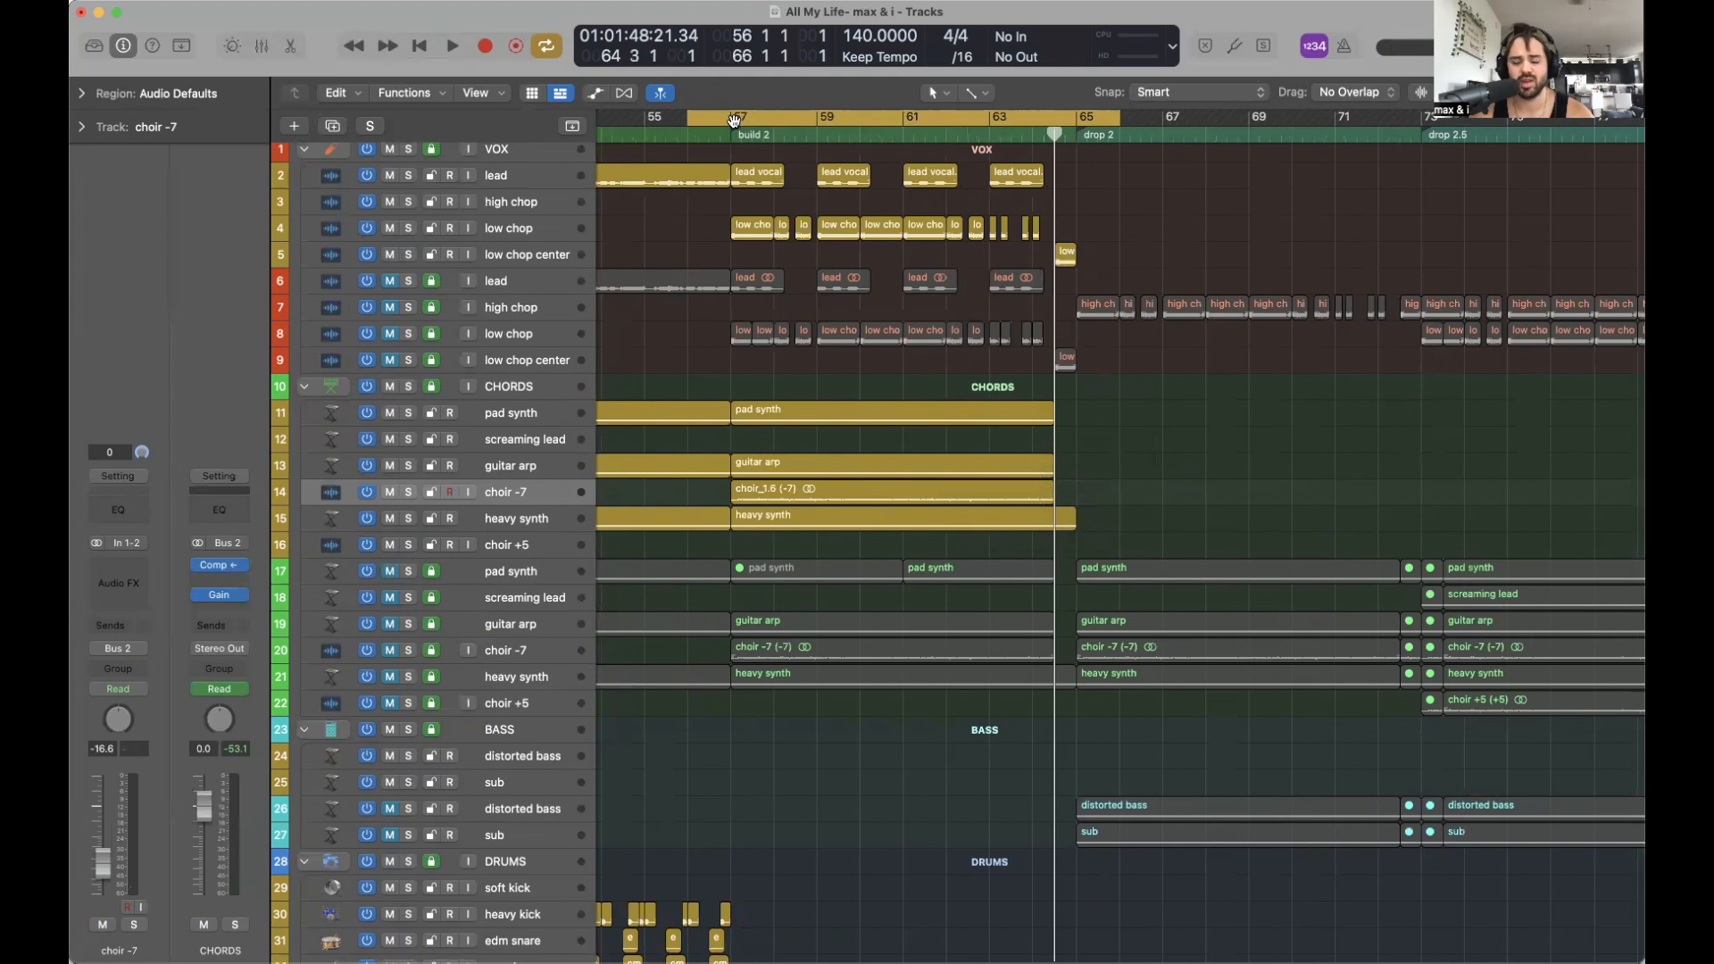
# Set the cycle range to bars 63 to 66 and play the end of build 2 with the shortened chords.
pyautogui.moveTo(992, 118); pyautogui.dragTo(1105, 118)
pyautogui.press('space')
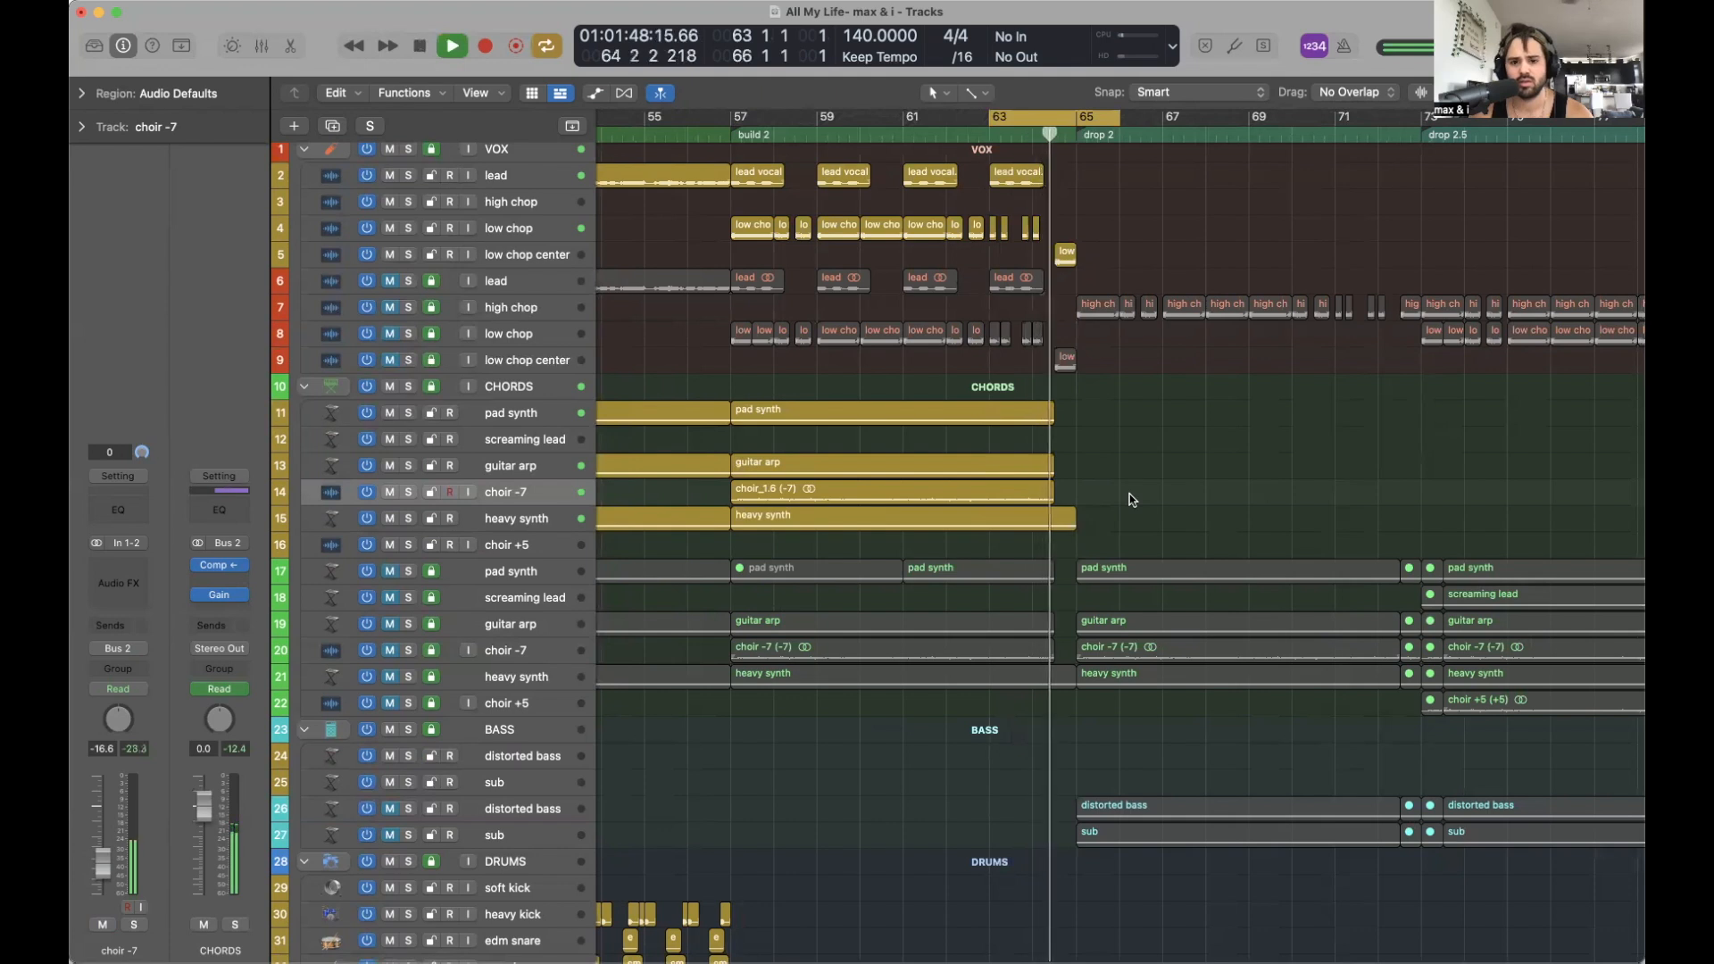
pyautogui.press('space')
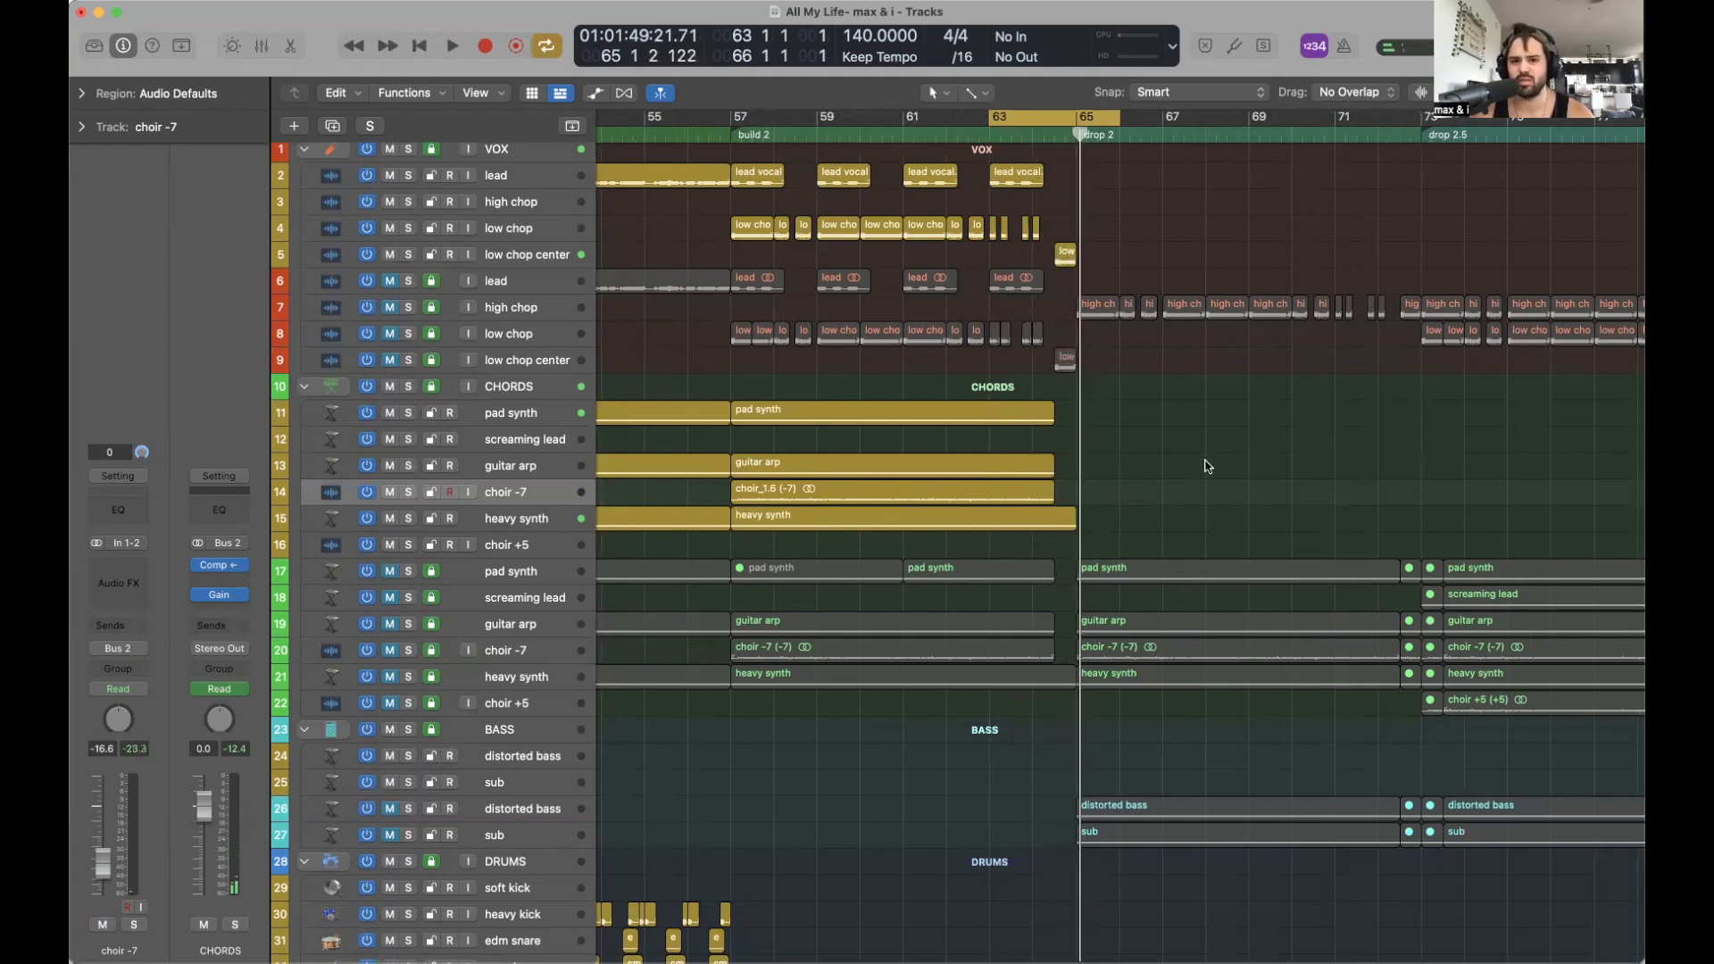
# Set the cycle range to bars 57 to 65 and place the playhead at bar 61, midway through build 2.
pyautogui.moveTo(733, 121); pyautogui.dragTo(1062, 121)
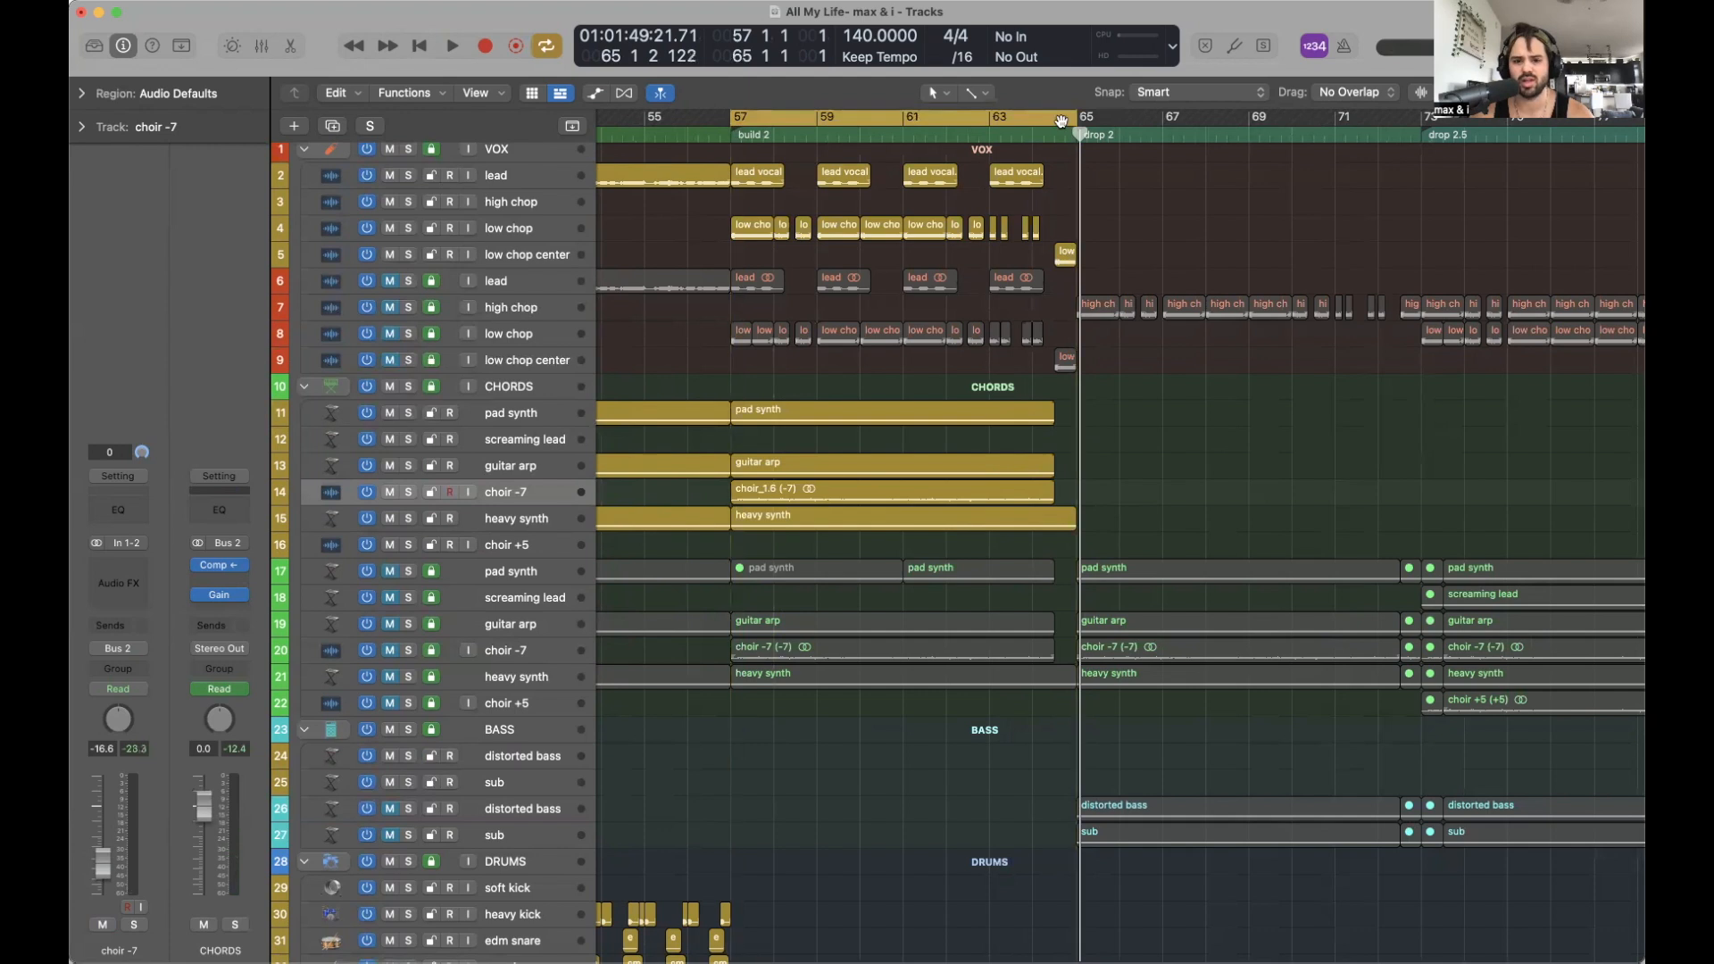
pyautogui.scroll(-5, 1180, 488)
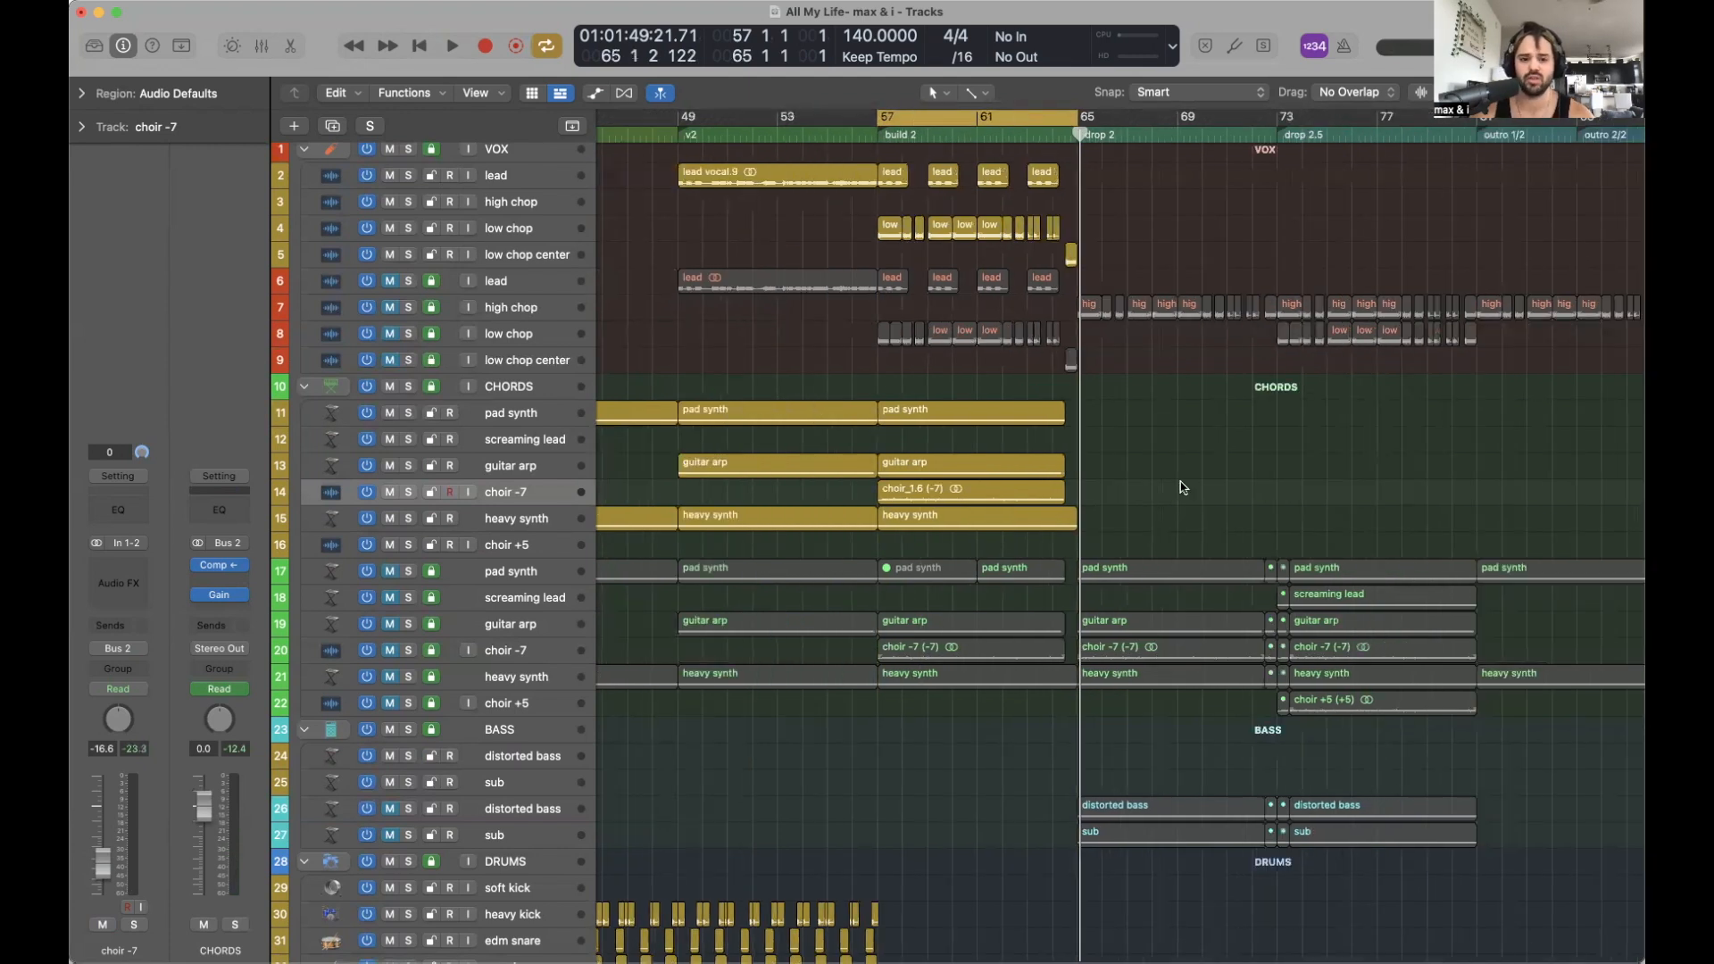
pyautogui.scroll(-2, 1180, 487)
pyautogui.click(991, 129)
pyautogui.scroll(3, 1165, 451)
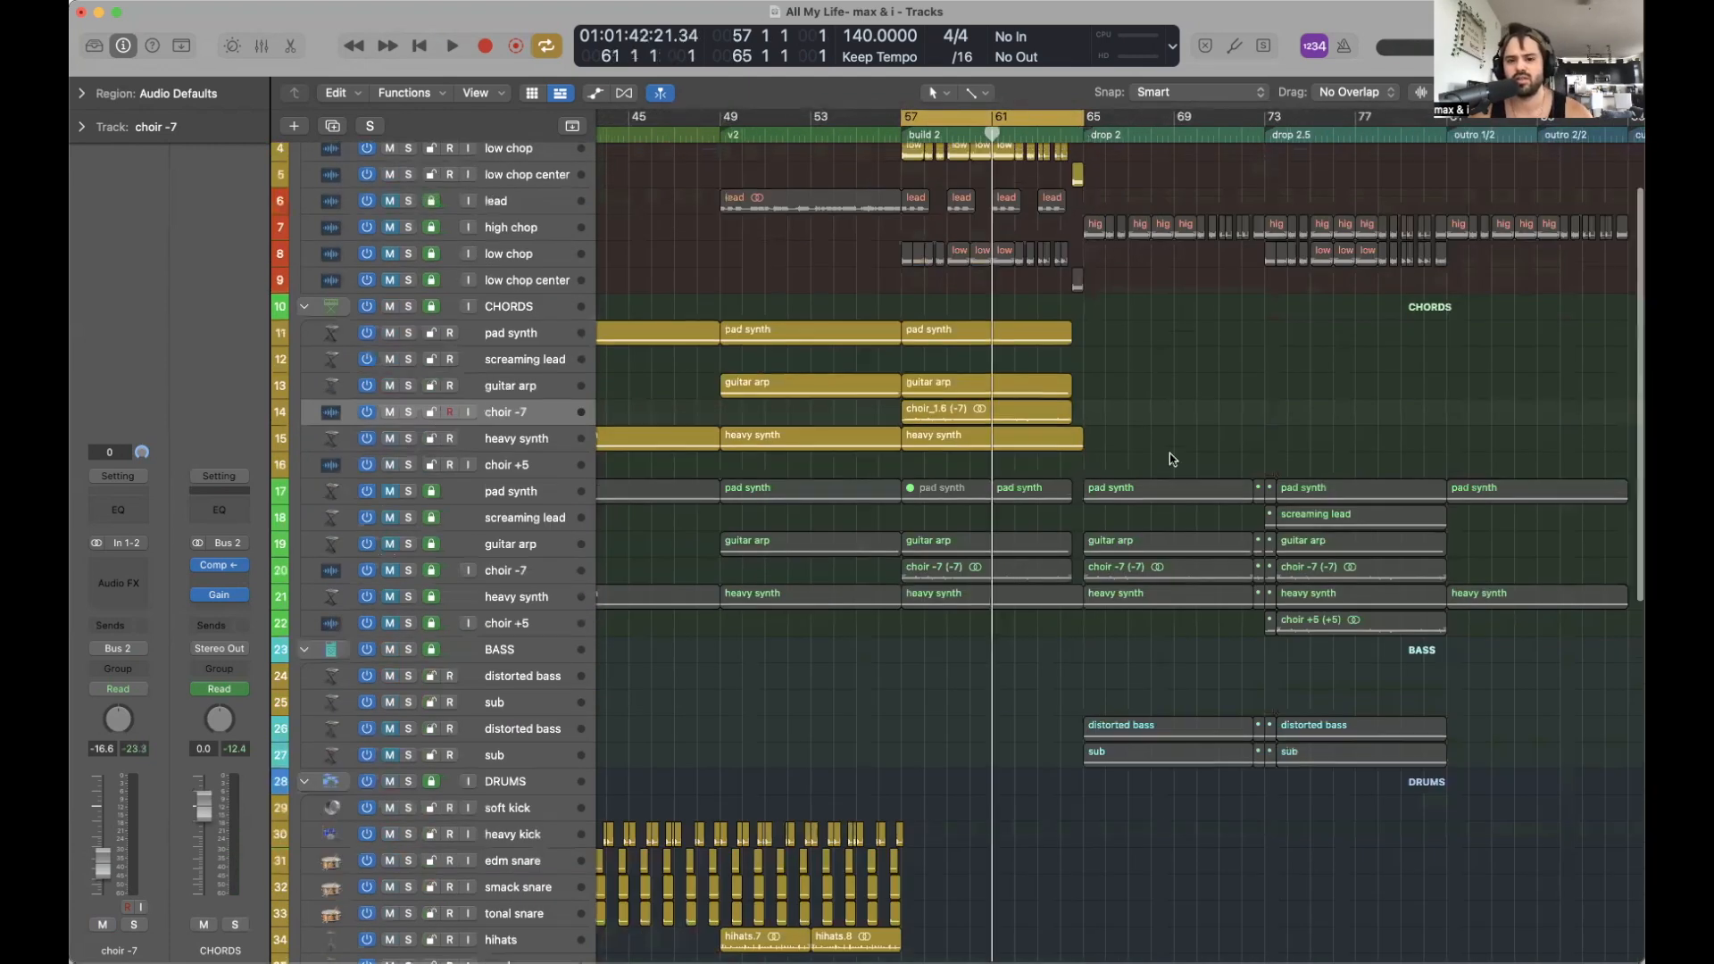
pyautogui.scroll(1, 1159, 444)
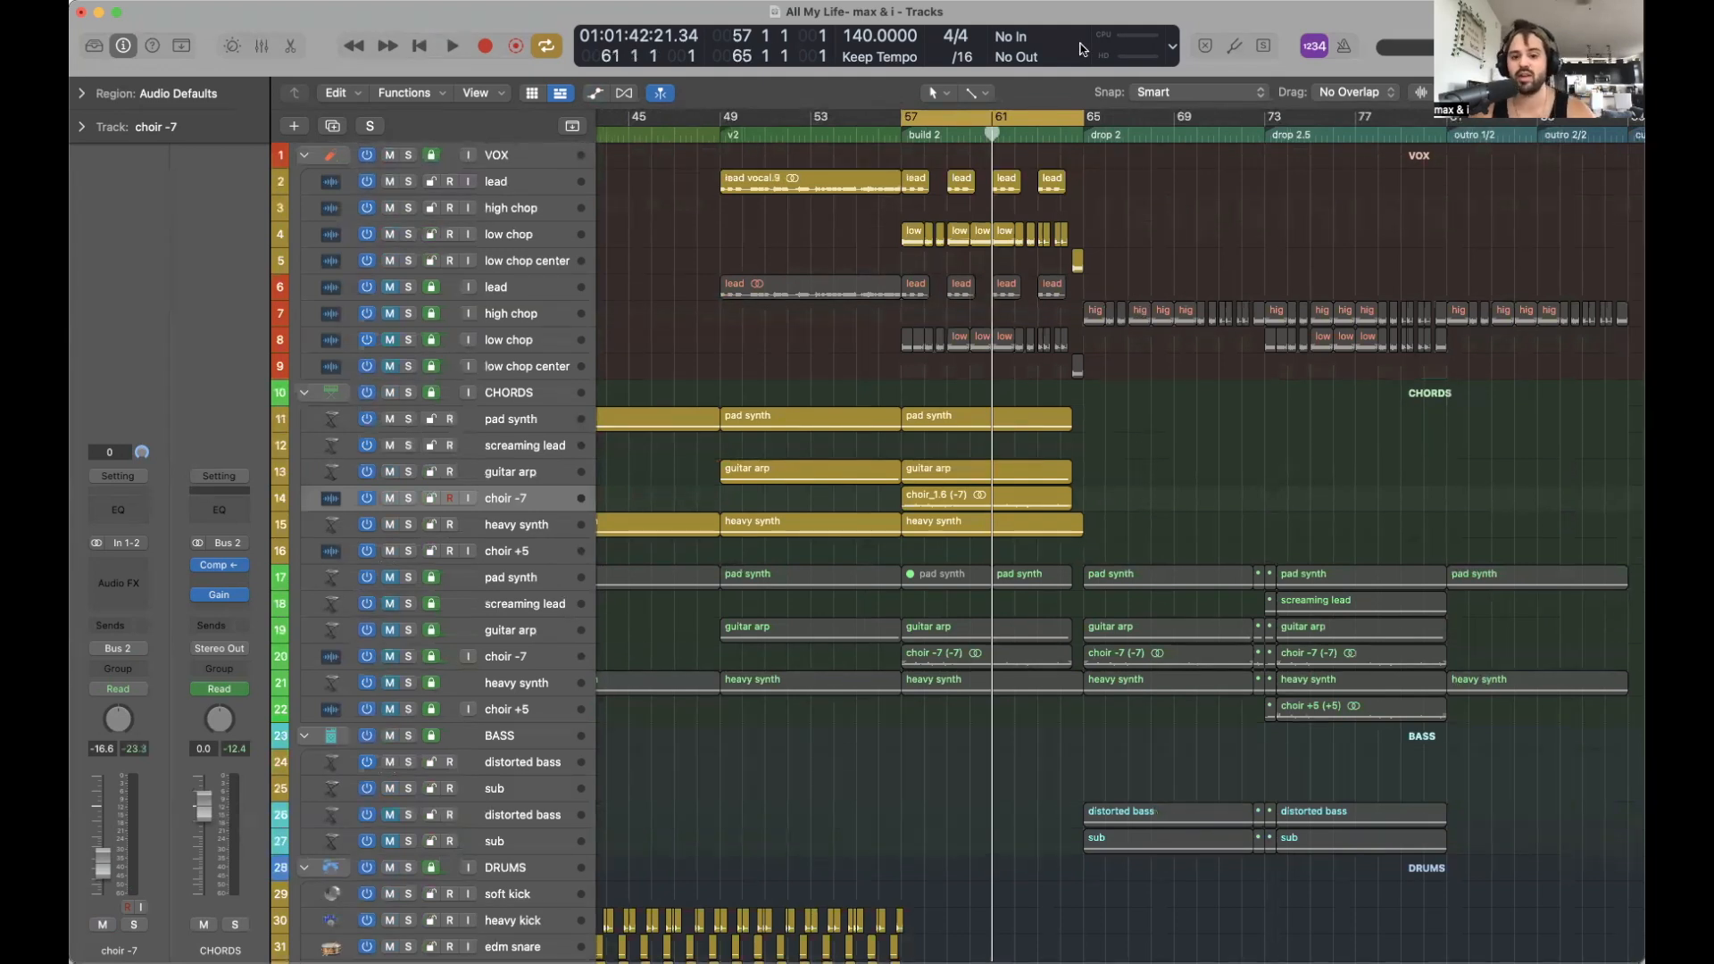
# Show the track automation and examine the heavy synth's Frequency curve from drop 1.5 through build 2.
pyautogui.click(505, 524)
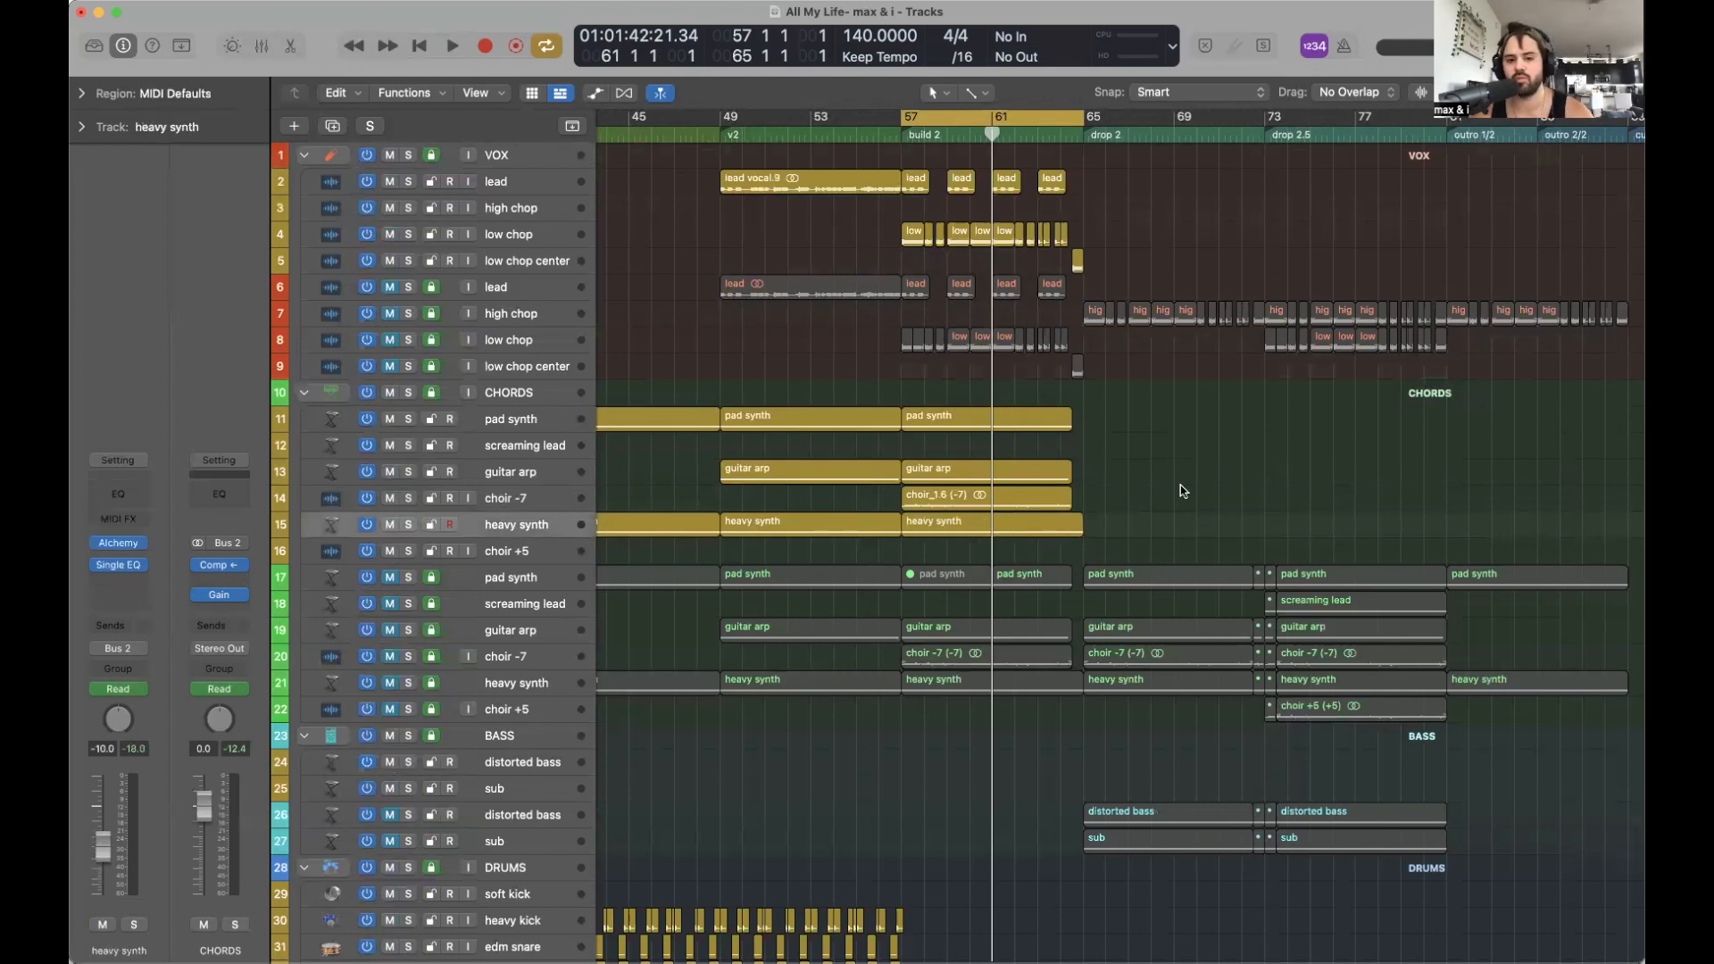
pyautogui.press('a')
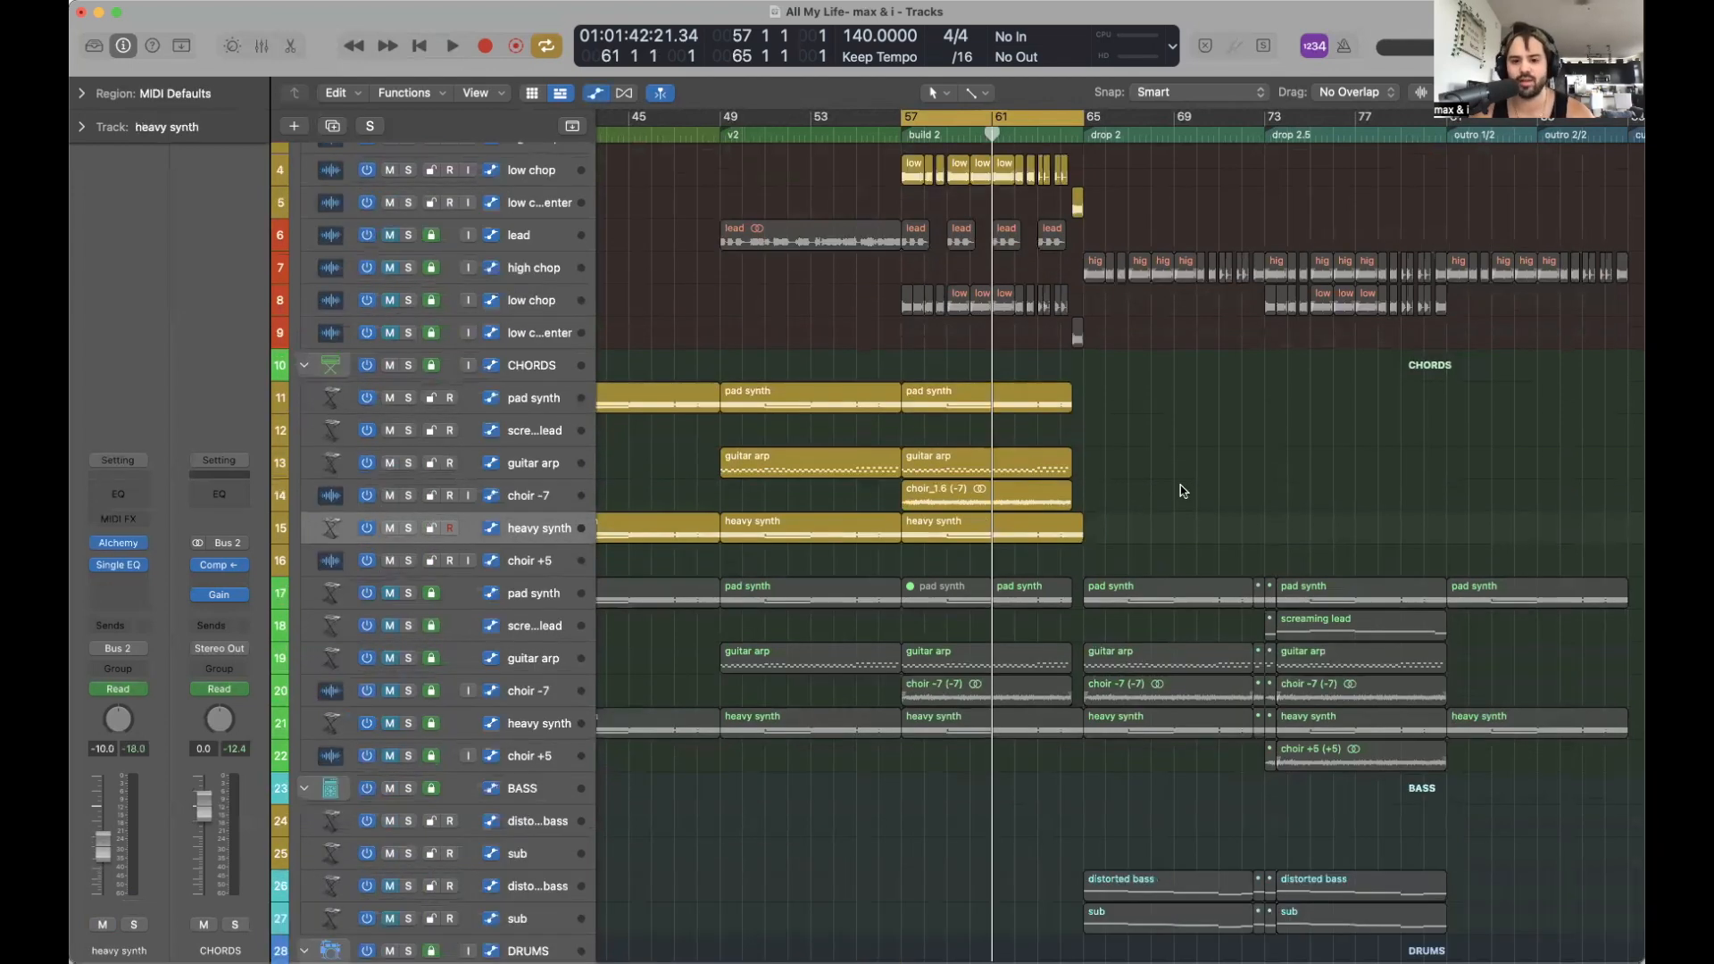
pyautogui.press('a')
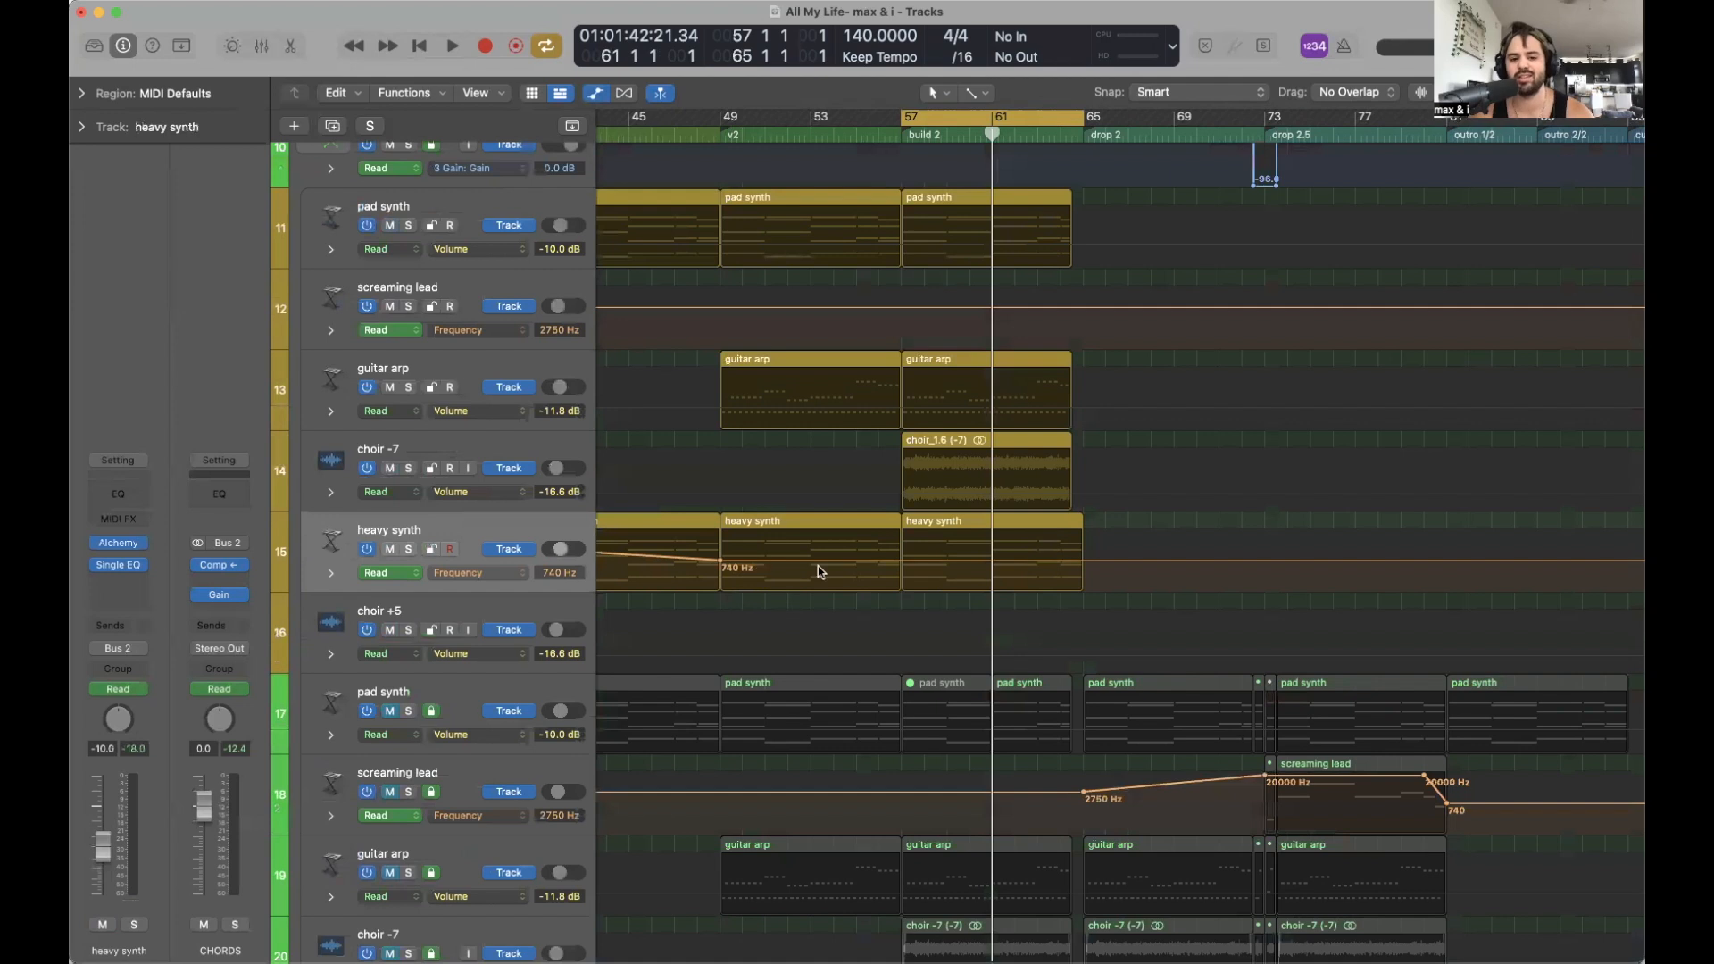
pyautogui.click(1083, 135)
pyautogui.hscroll(-8, 887, 560)
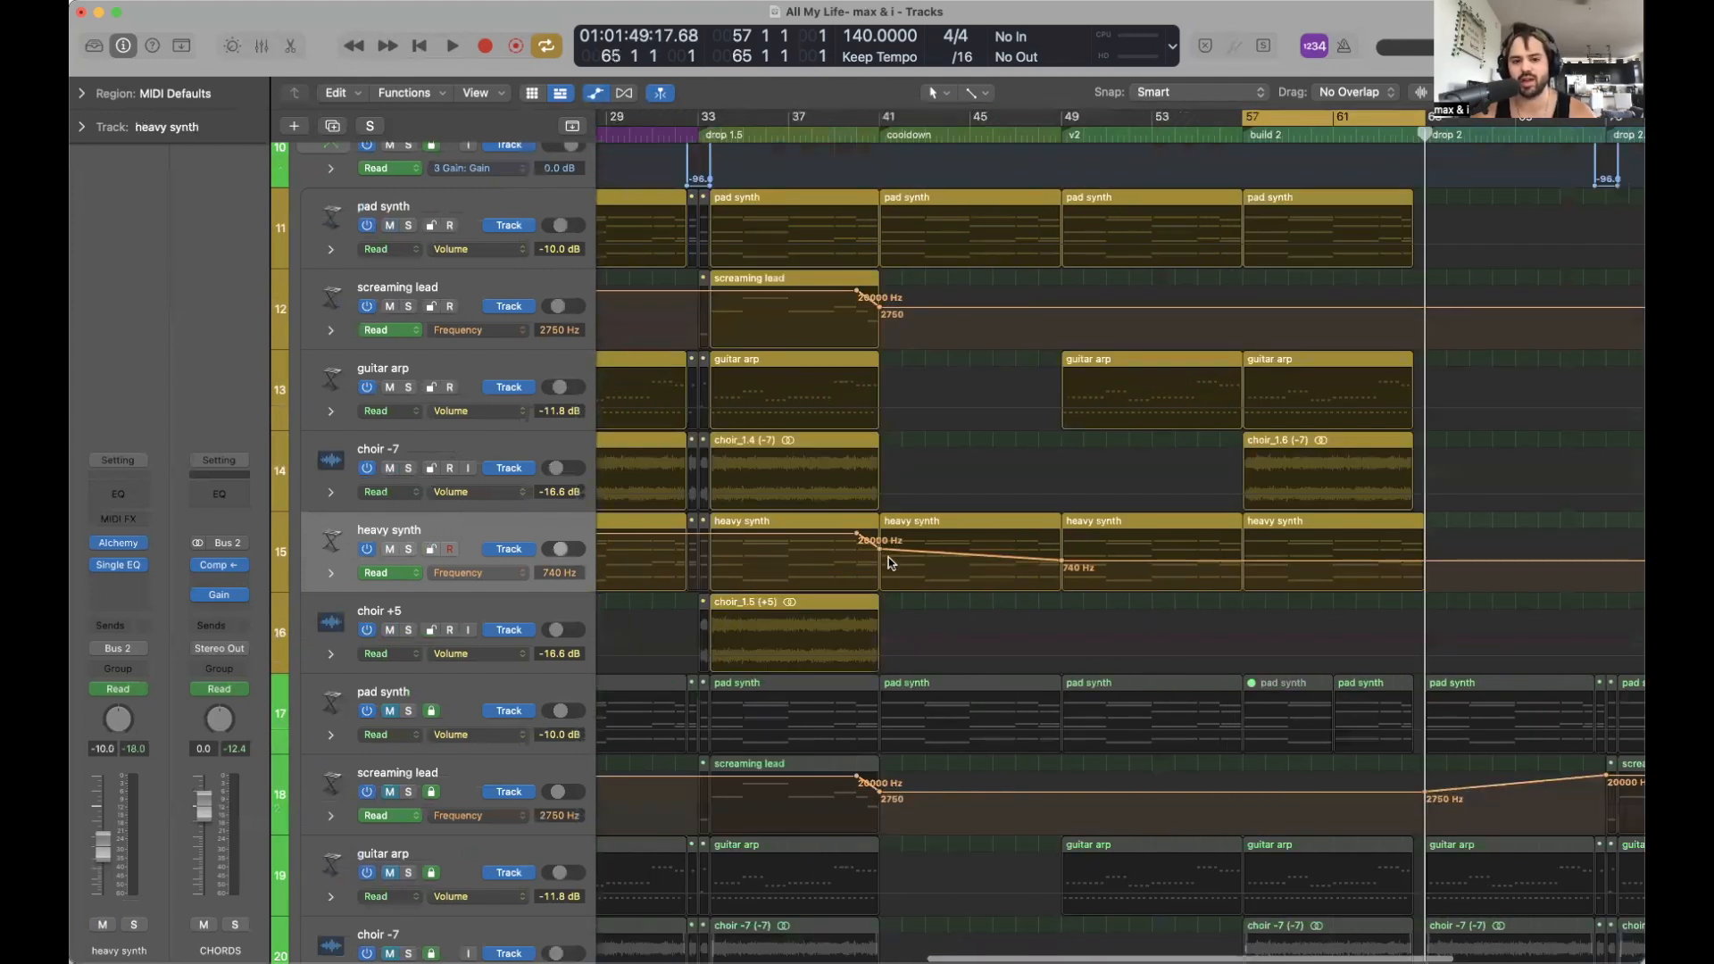
pyautogui.hscroll(8, 871, 546)
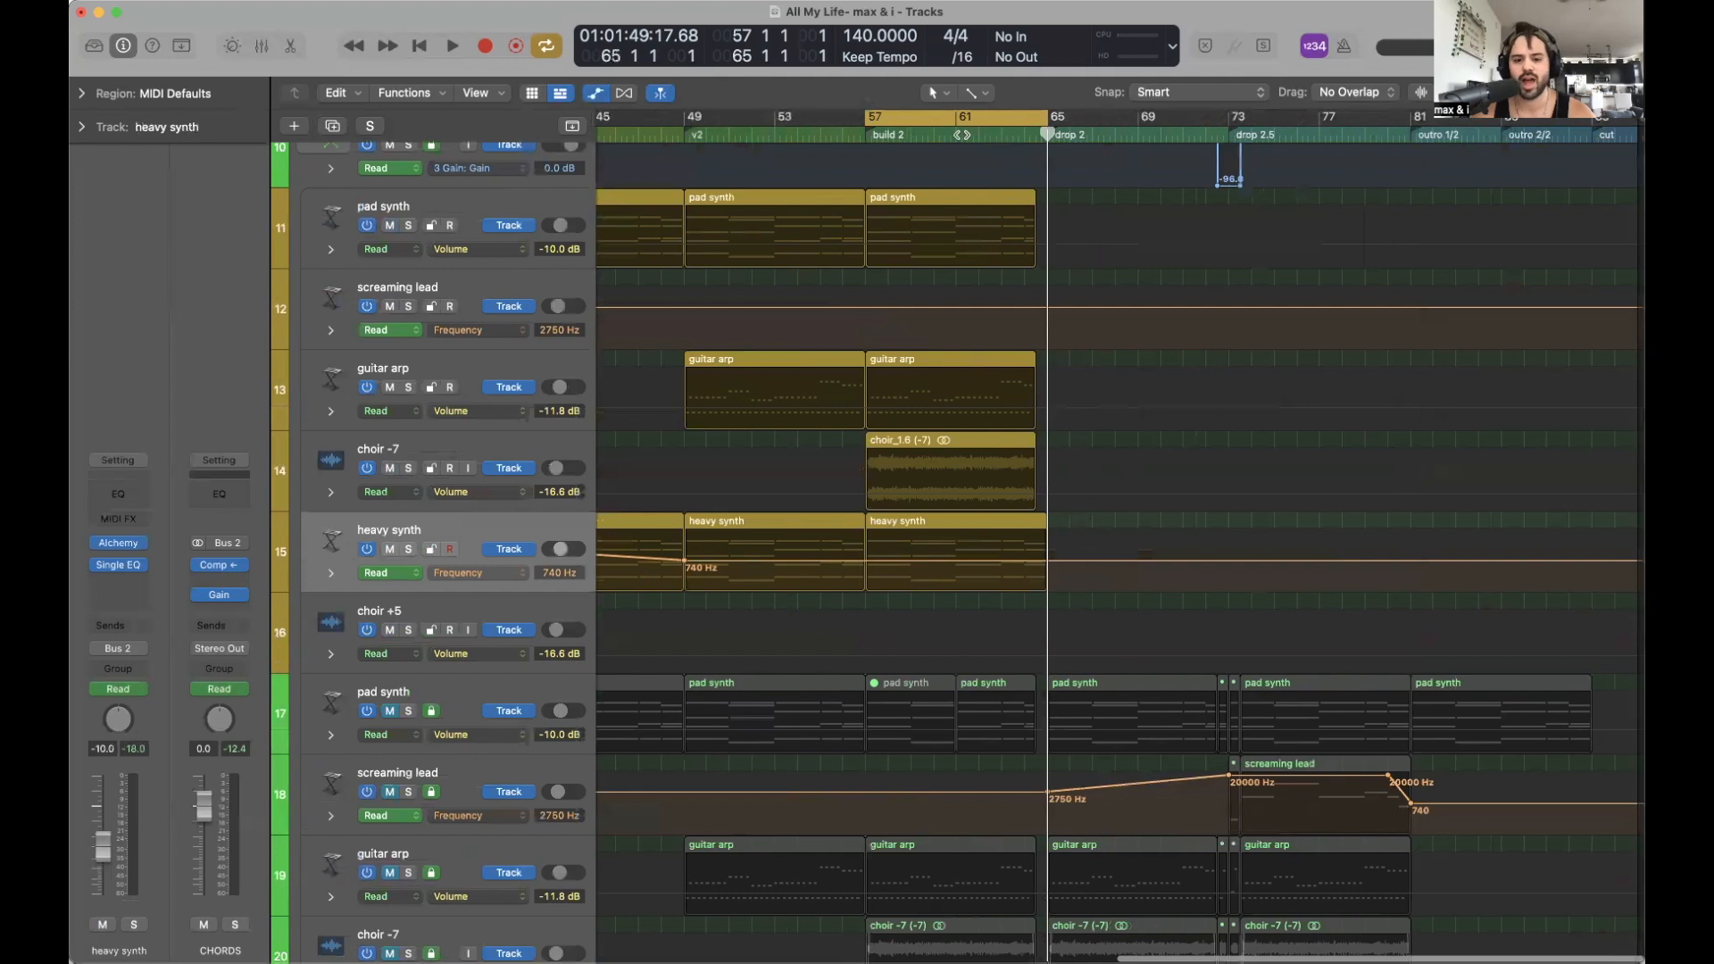
pyautogui.scroll(-4, 961, 135)
# Automate the heavy synth's Frequency to rise from 740 Hz at bar 61 to 20000 Hz at bar 65.
pyautogui.click(956, 134)
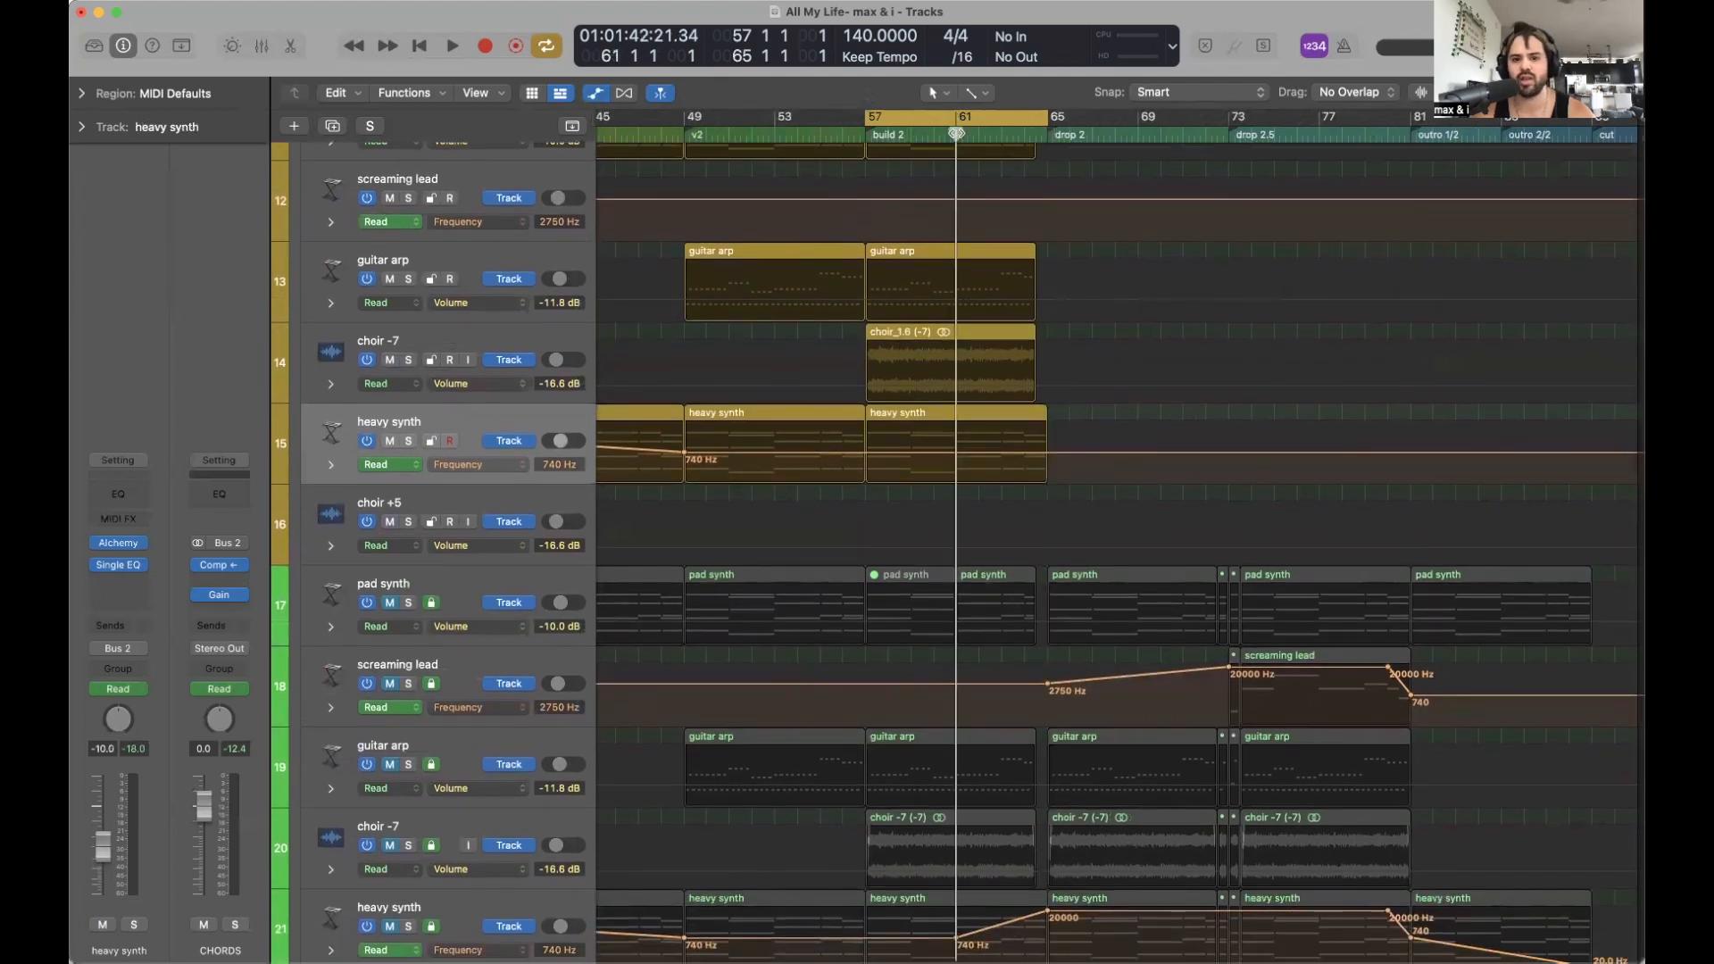
pyautogui.click(991, 453)
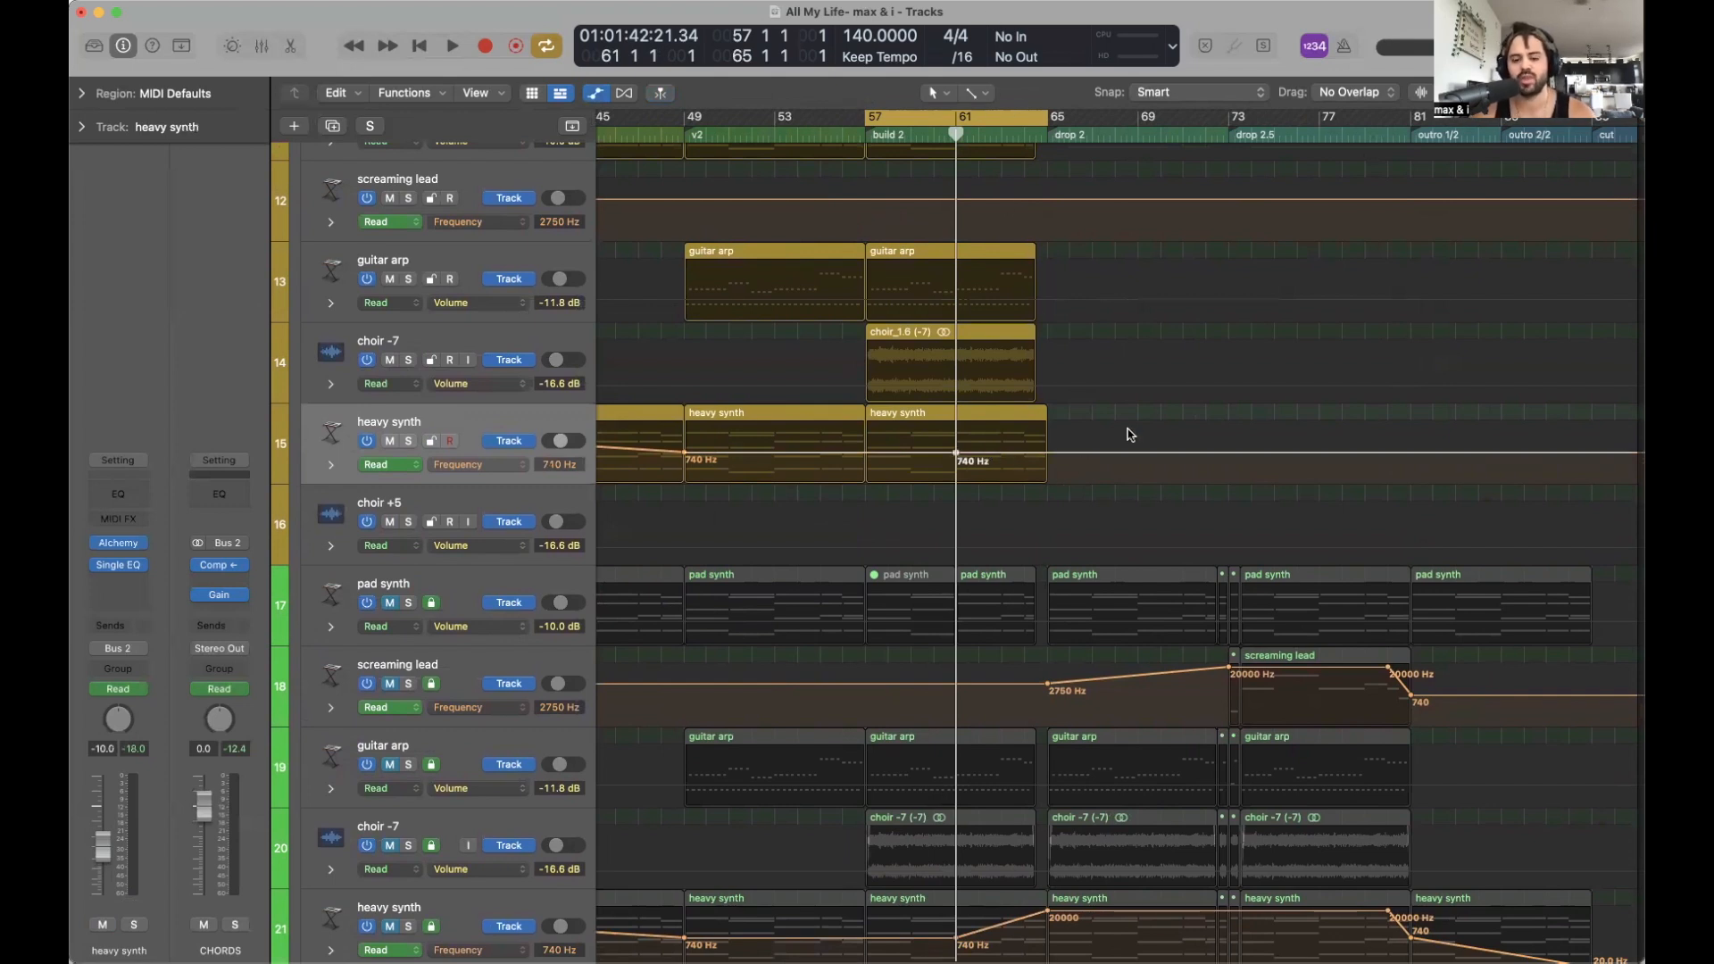
pyautogui.click(1043, 135)
pyautogui.click(1064, 453)
pyautogui.press('super+Right')
pyautogui.press('super+Right')
pyautogui.press('super+Right')
pyautogui.press('super+Right')
pyautogui.press('super+Right')
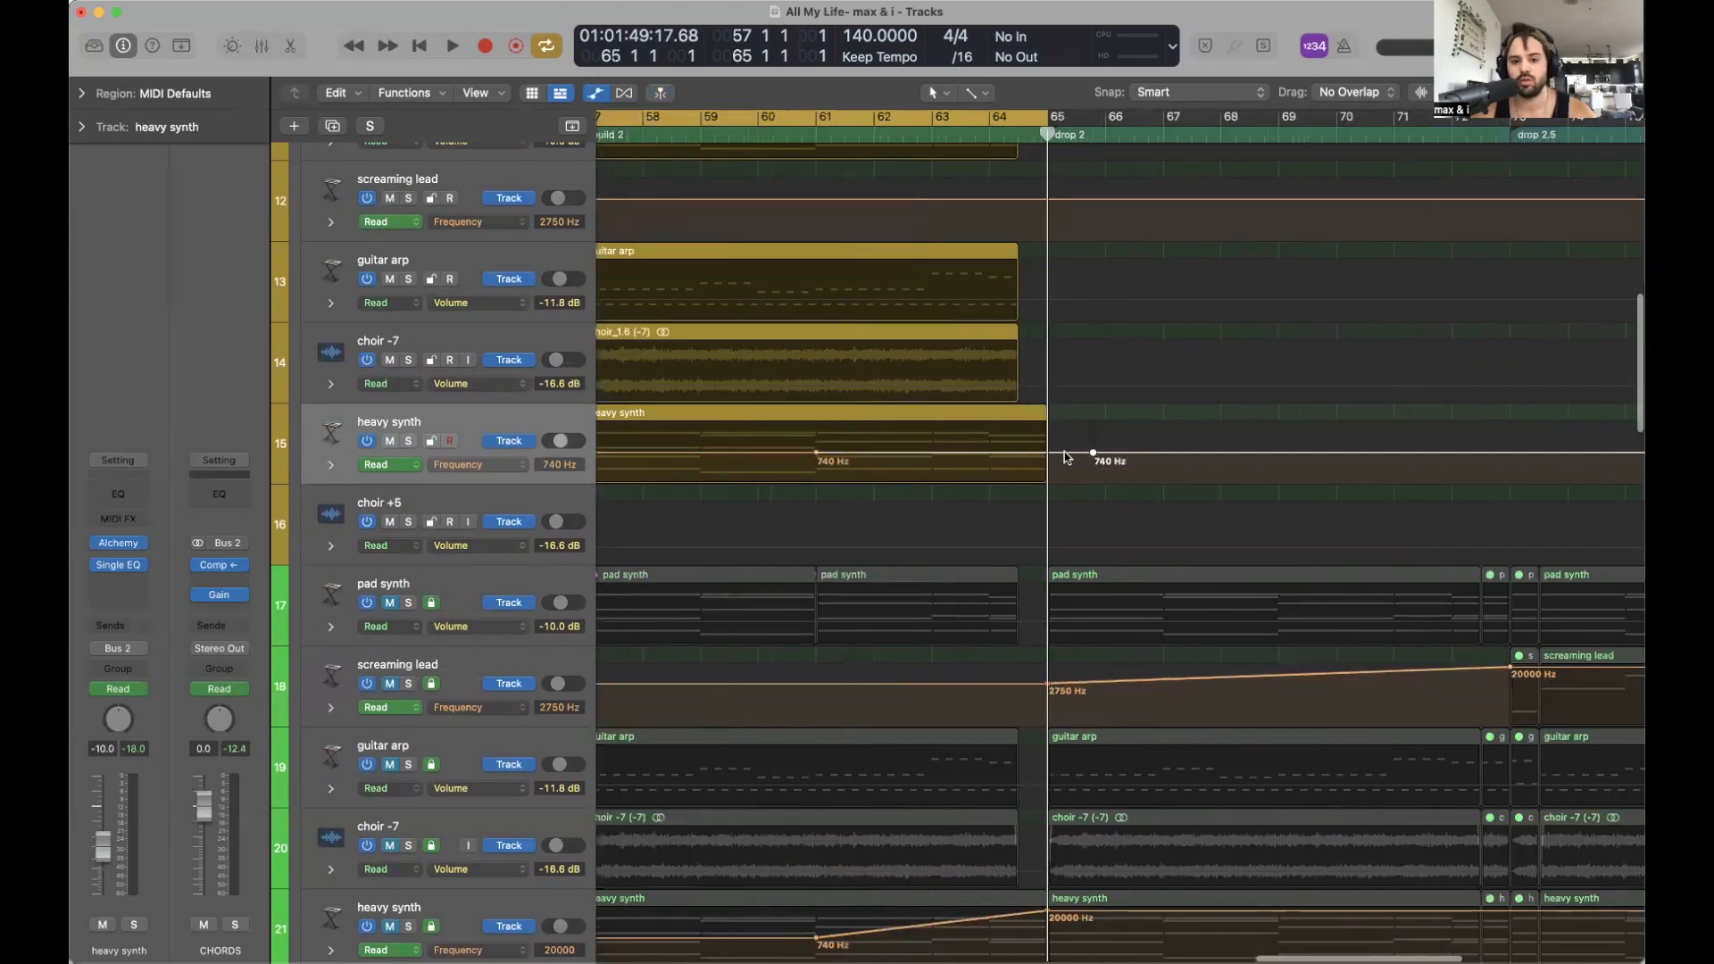
pyautogui.moveTo(1105, 453); pyautogui.dragTo(1049, 399)
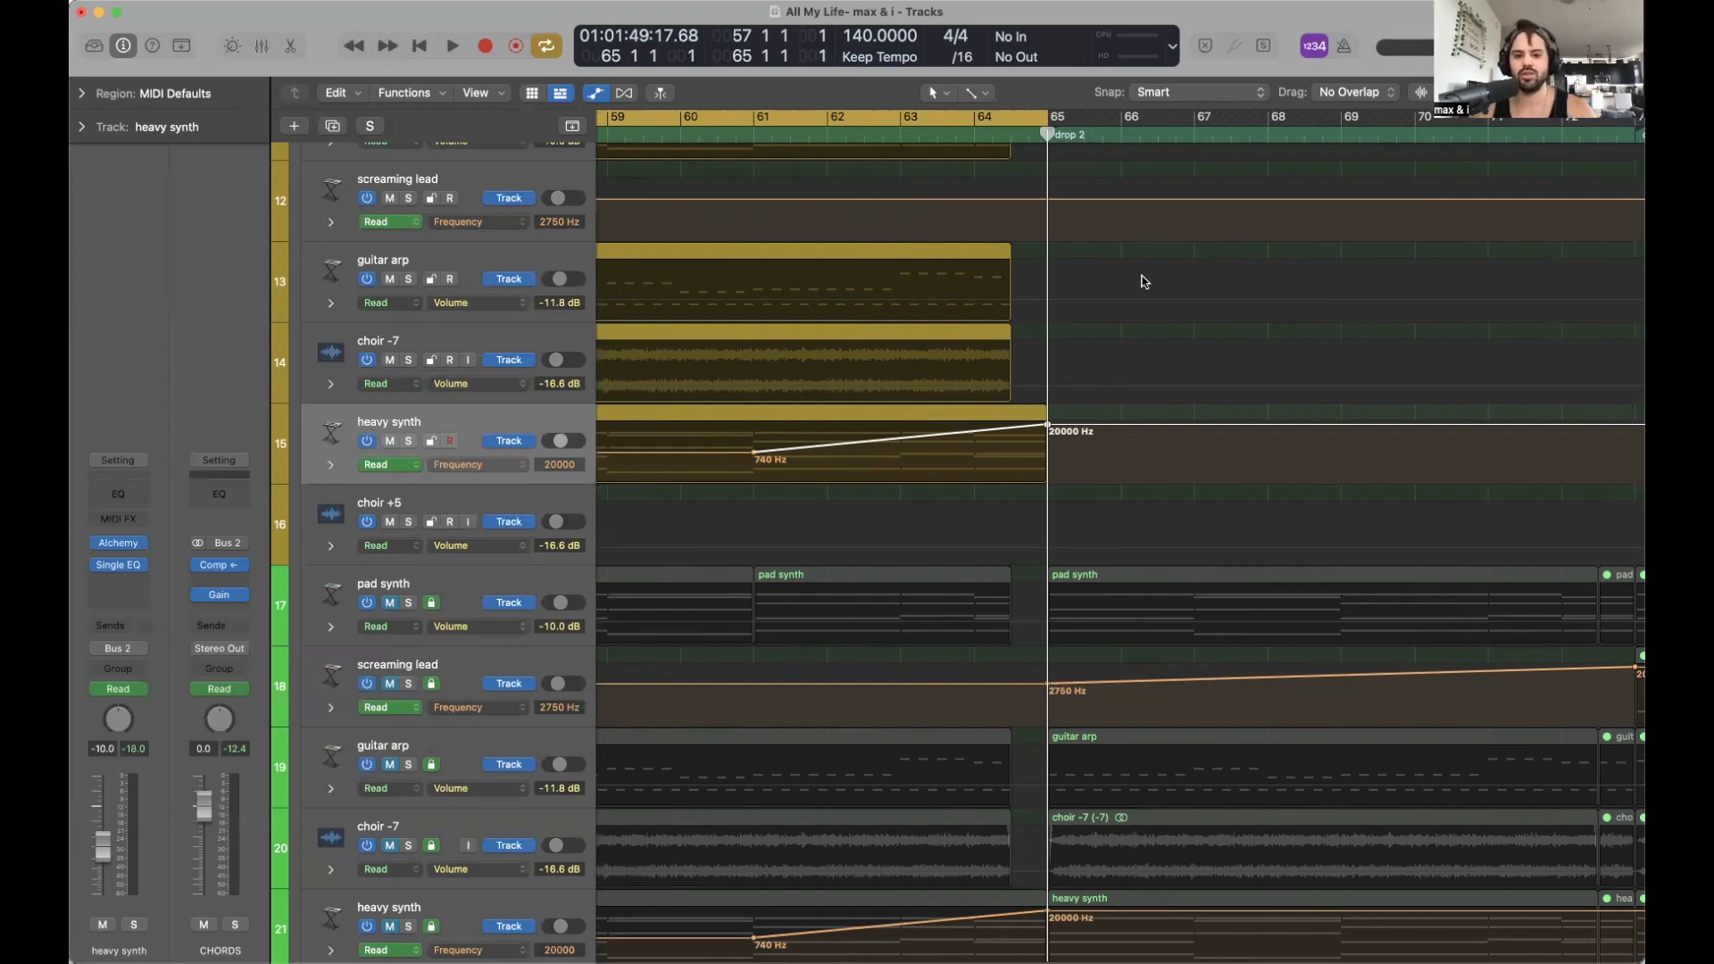
# Hide the track automation and play build 2 with the heavy synth's filter rise.
pyautogui.scroll(5, 1142, 279)
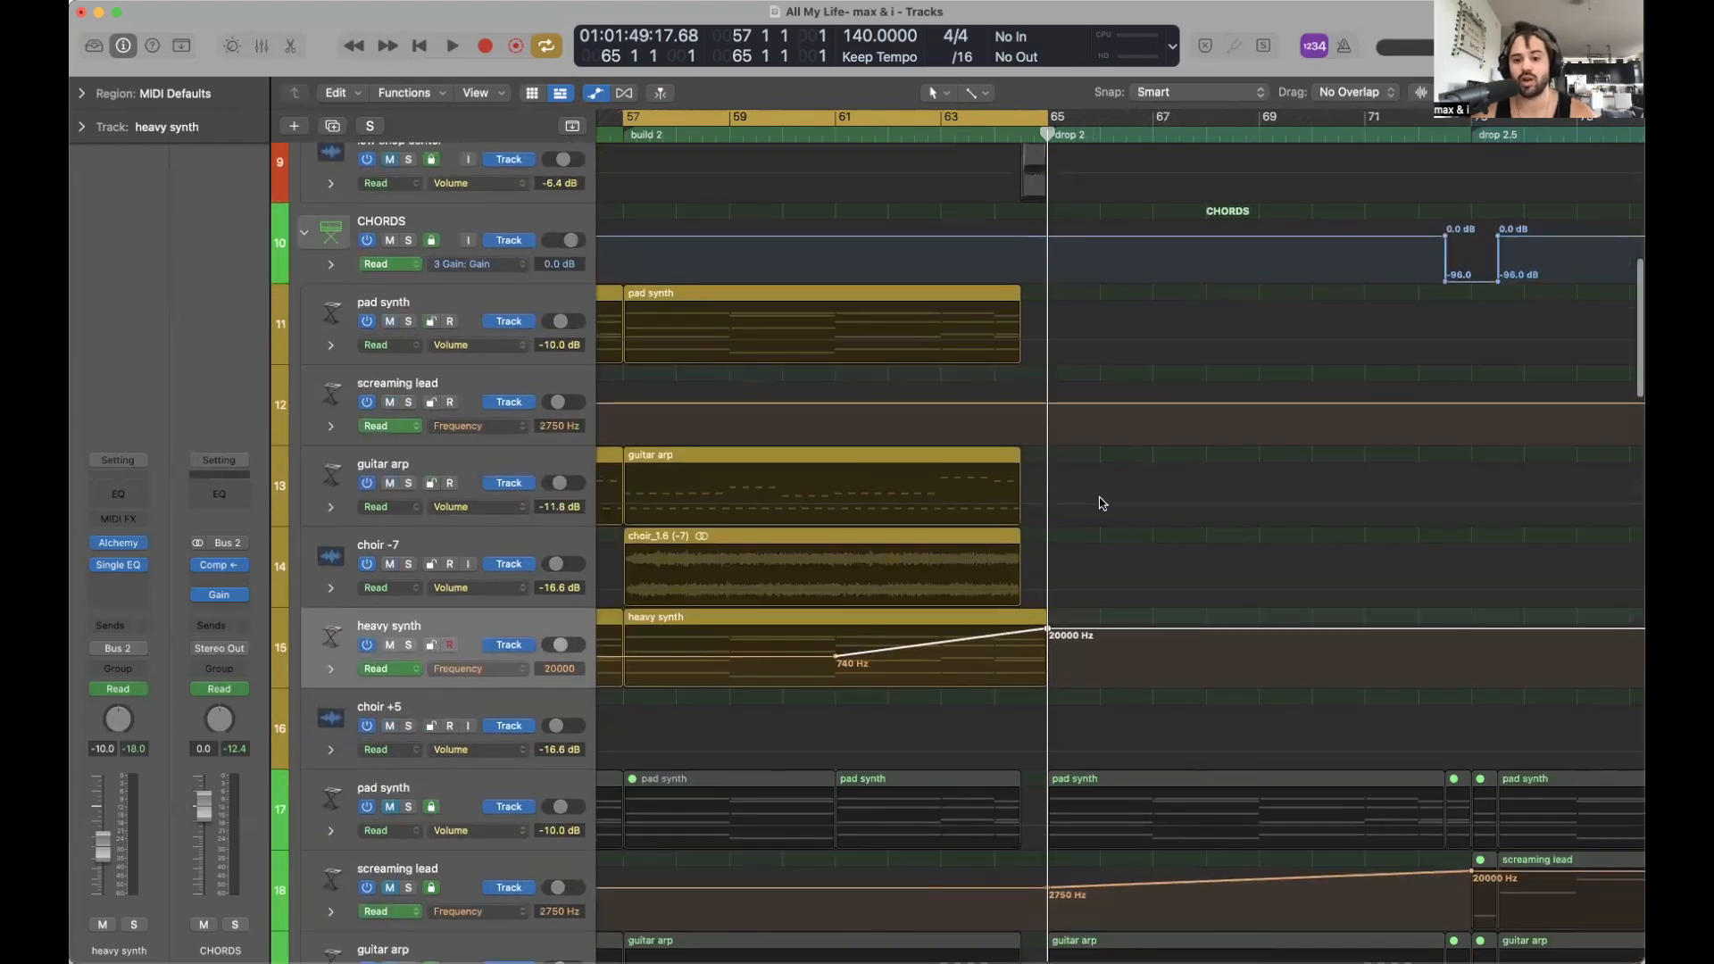
pyautogui.press('a')
pyautogui.scroll(-5, 746, 520)
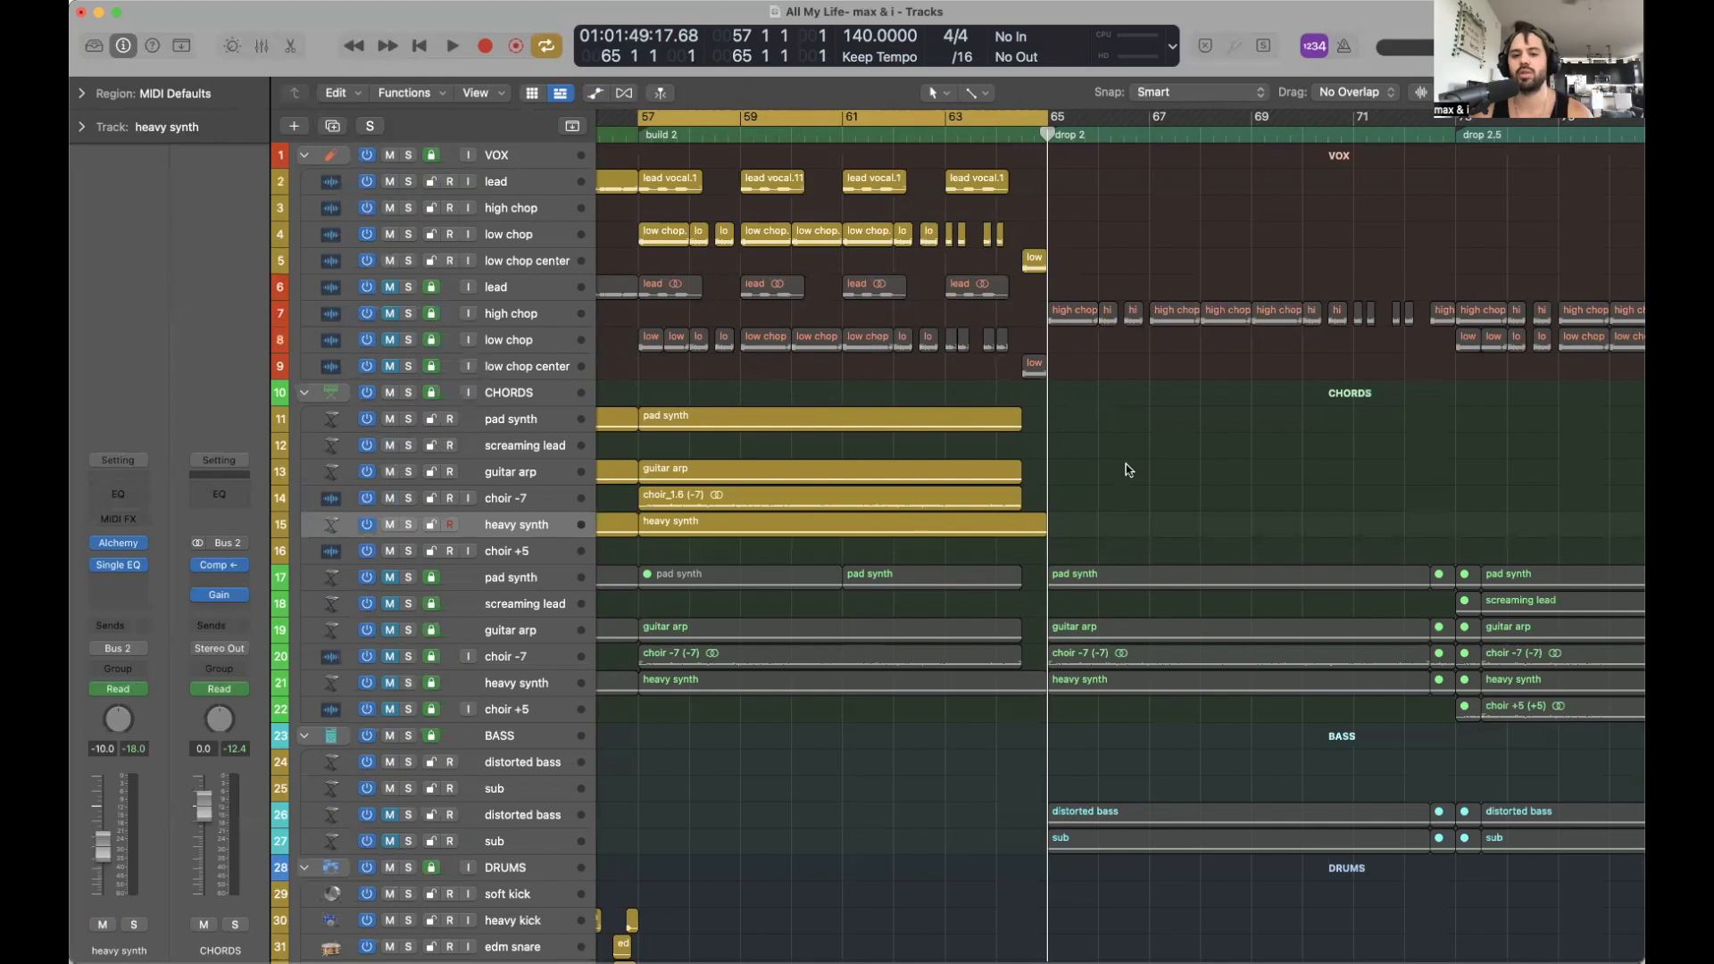
pyautogui.press('space')
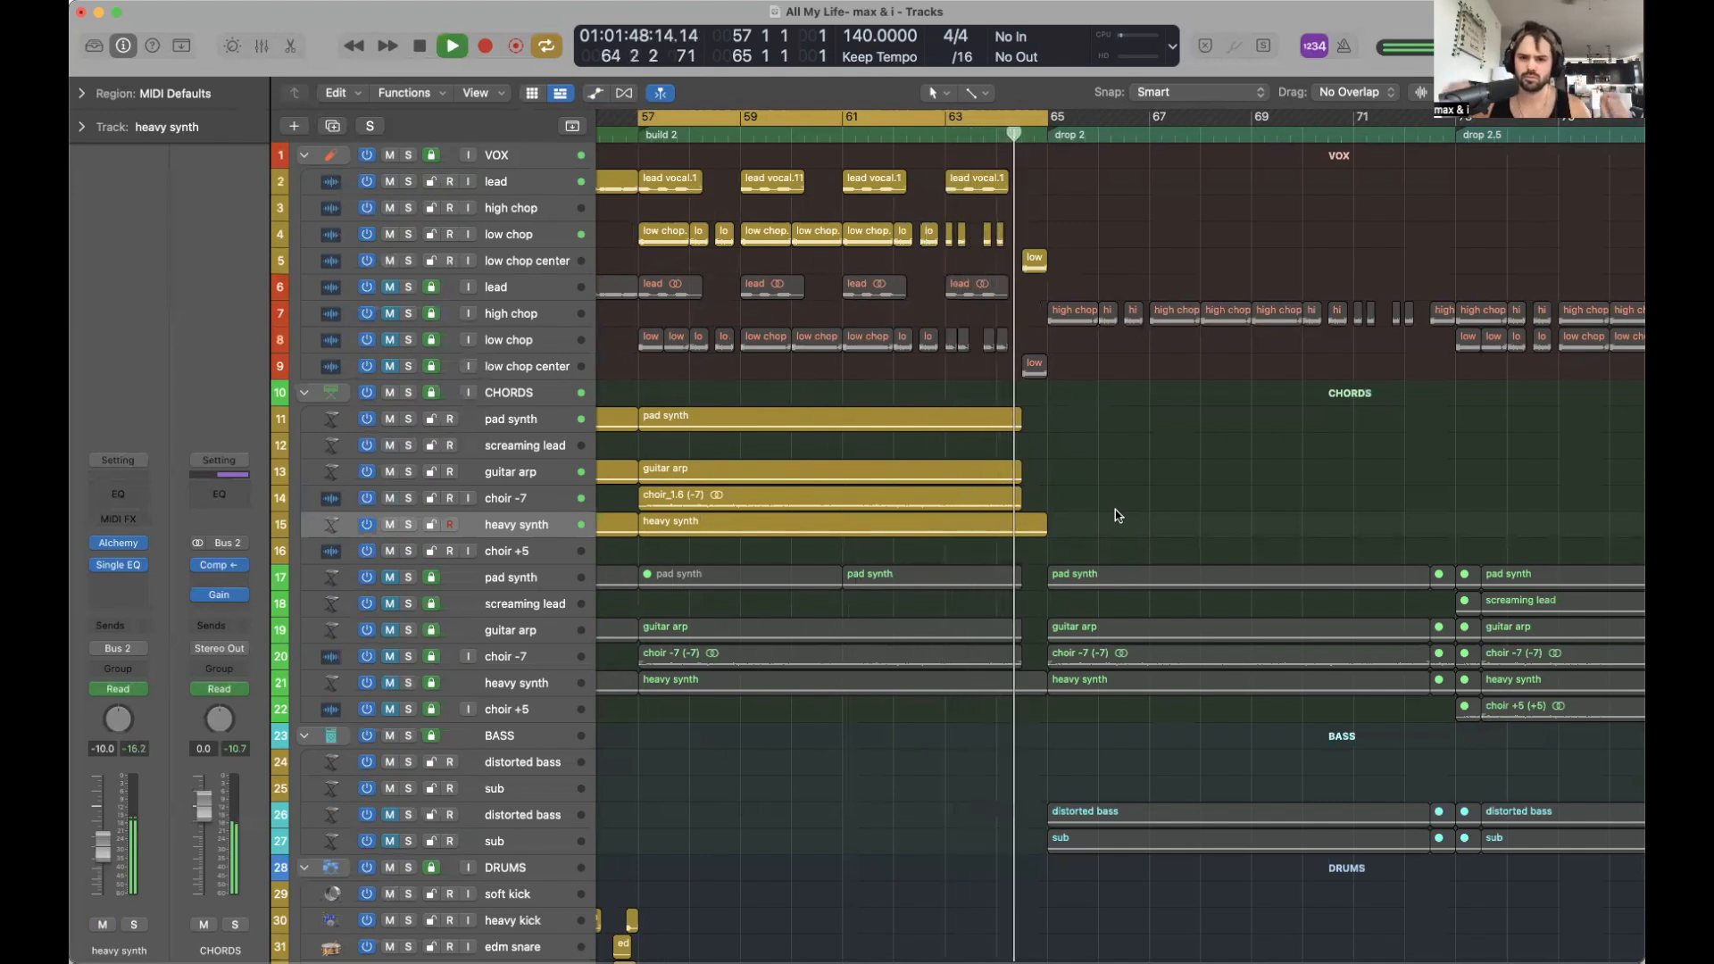
pyautogui.press('space')
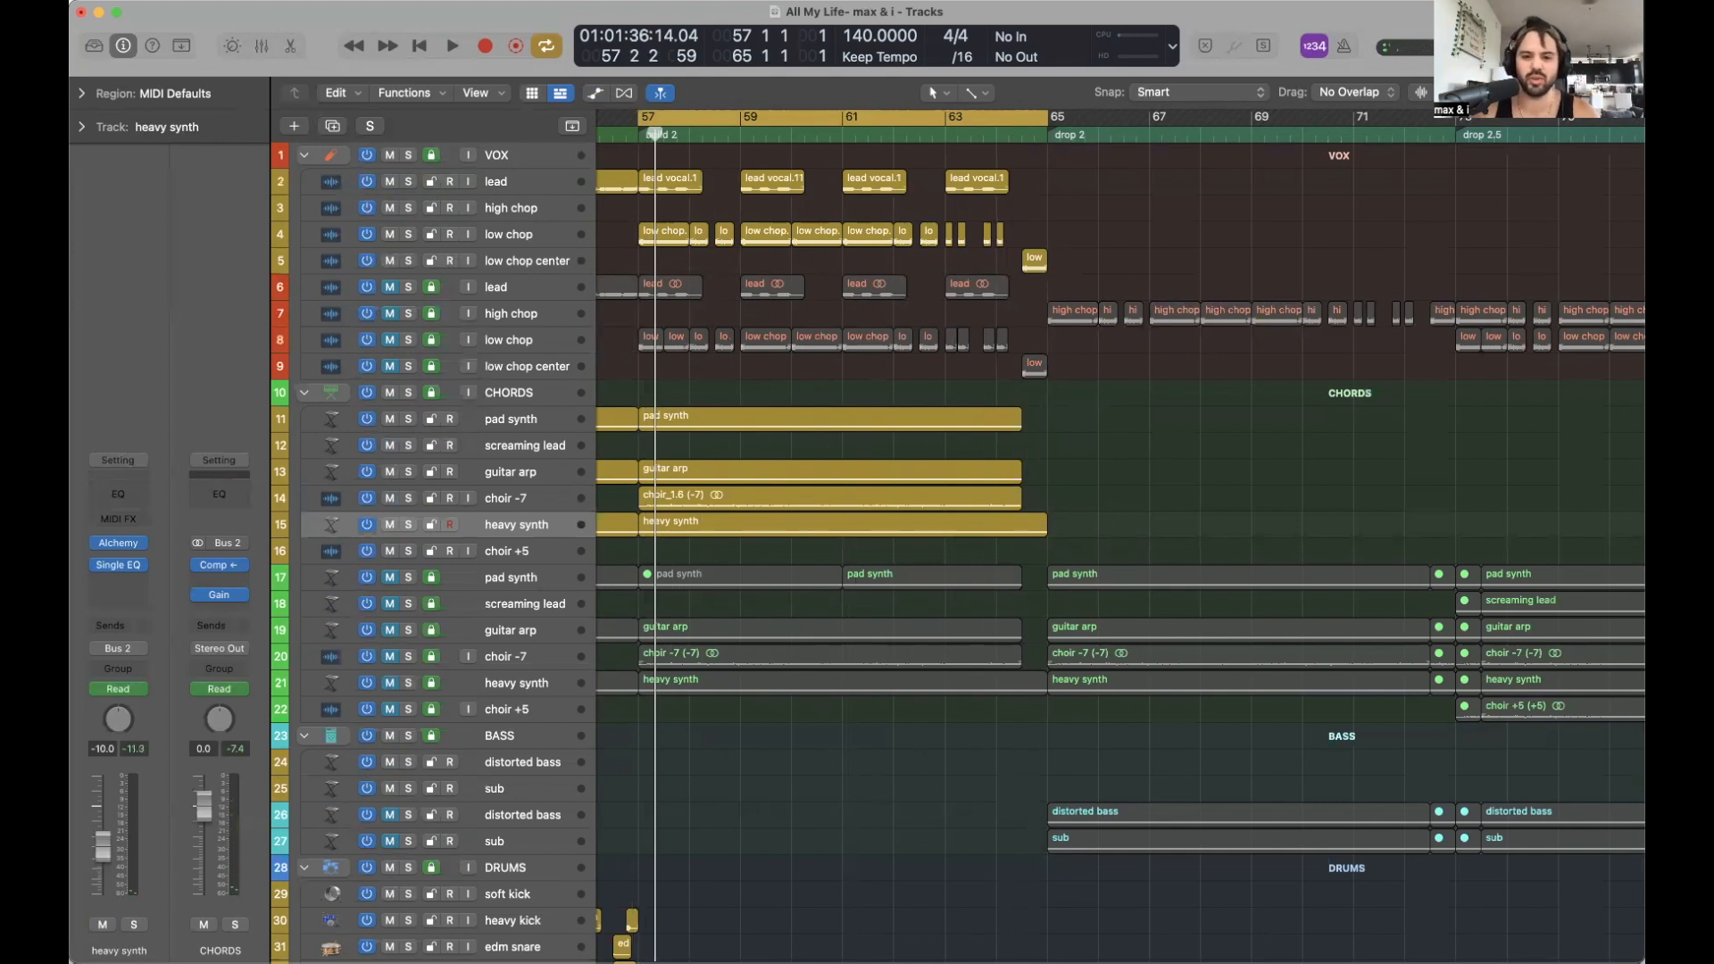
# Split the build 2 pad synth region at bar 61 and mute its first half, finishing with the Pointer tool active.
pyautogui.scroll(-5, 1146, 367)
pyautogui.click(975, 136)
pyautogui.scroll(2, 1122, 391)
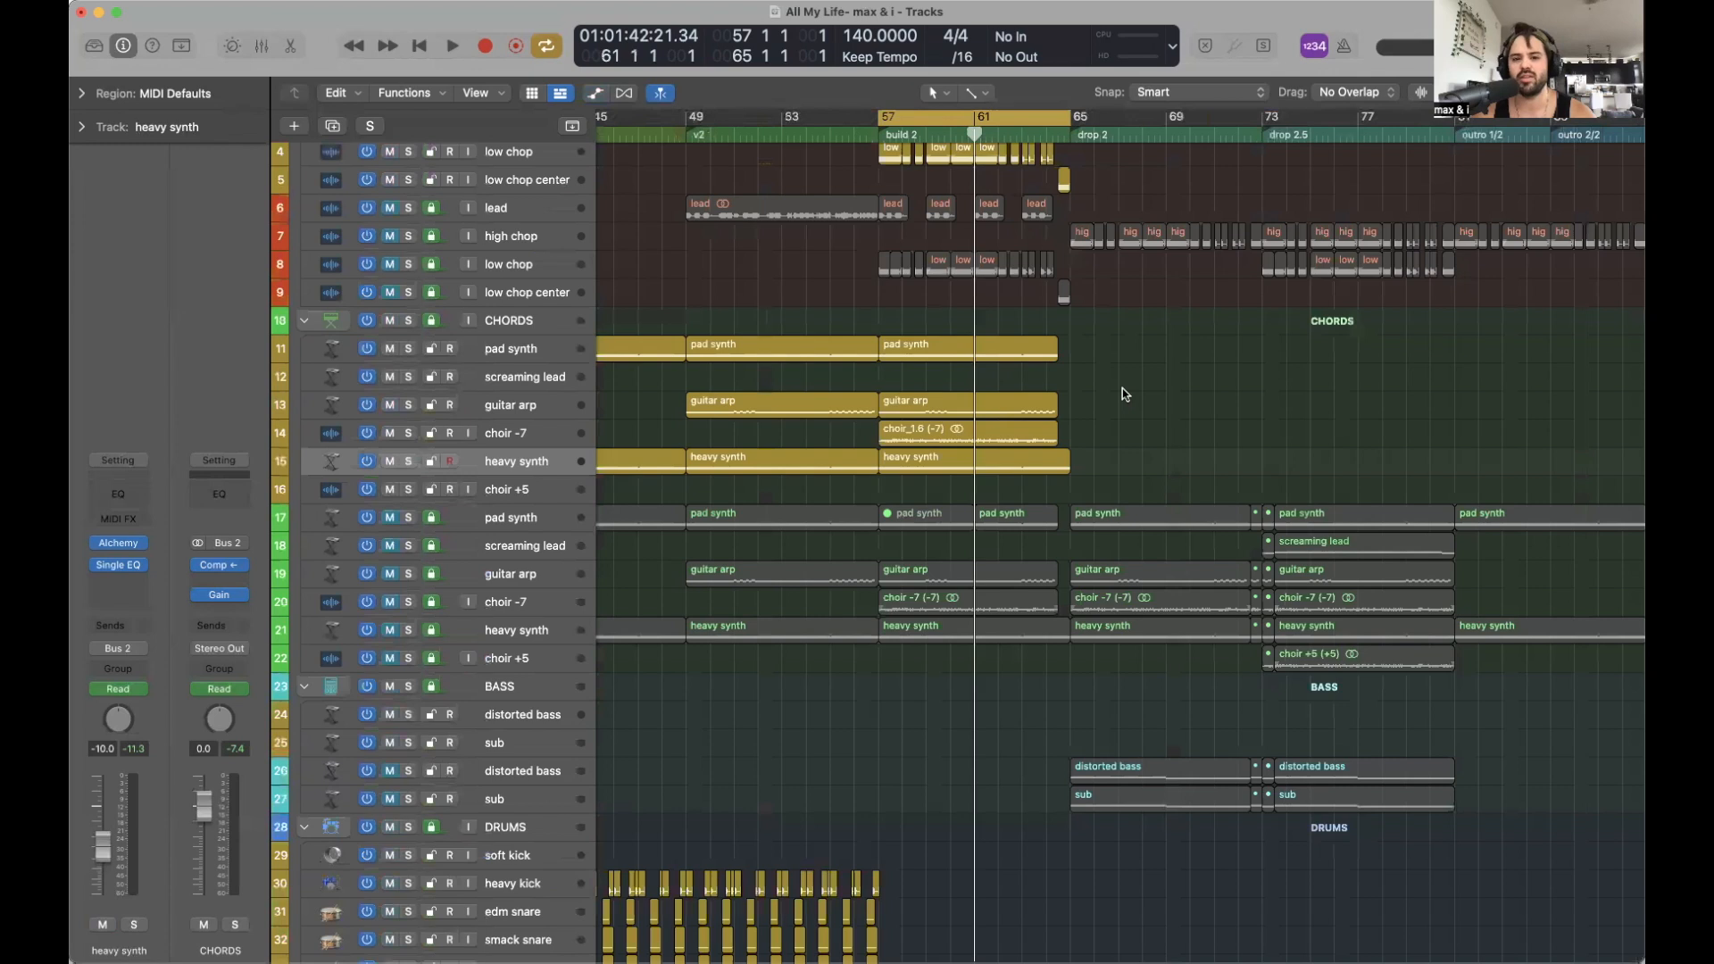
pyautogui.scroll(2, 1122, 388)
pyautogui.scroll(3, 1127, 435)
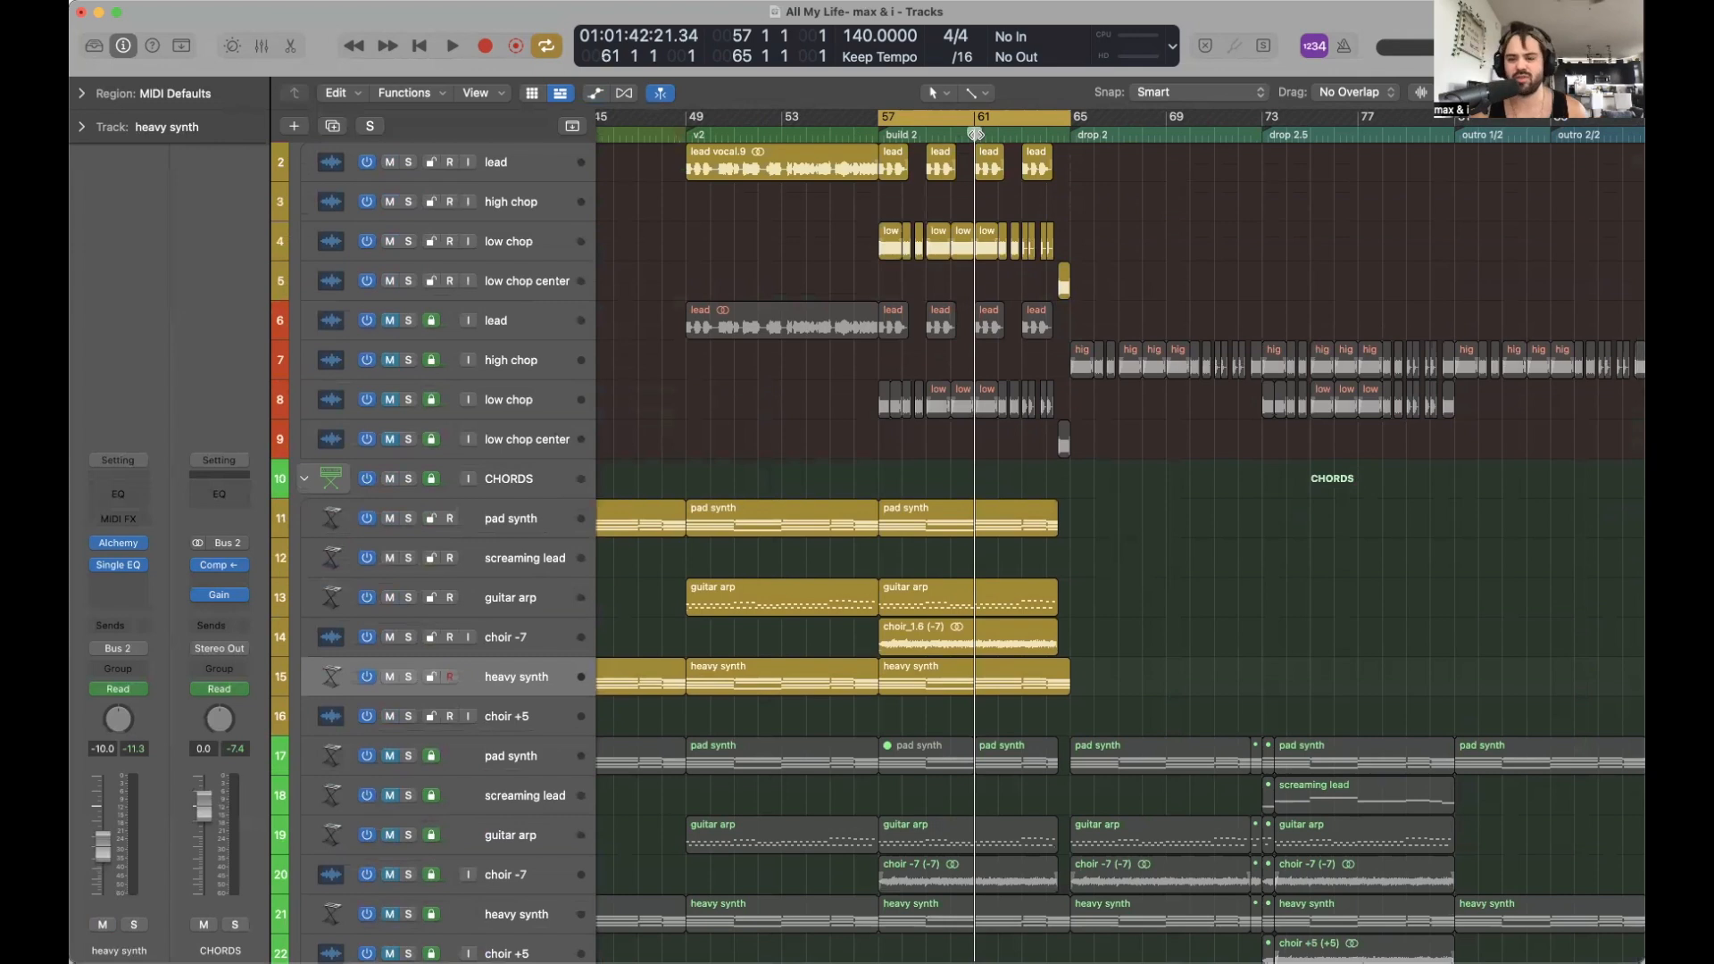
pyautogui.moveTo(959, 134); pyautogui.dragTo(976, 133)
pyautogui.click(1027, 522)
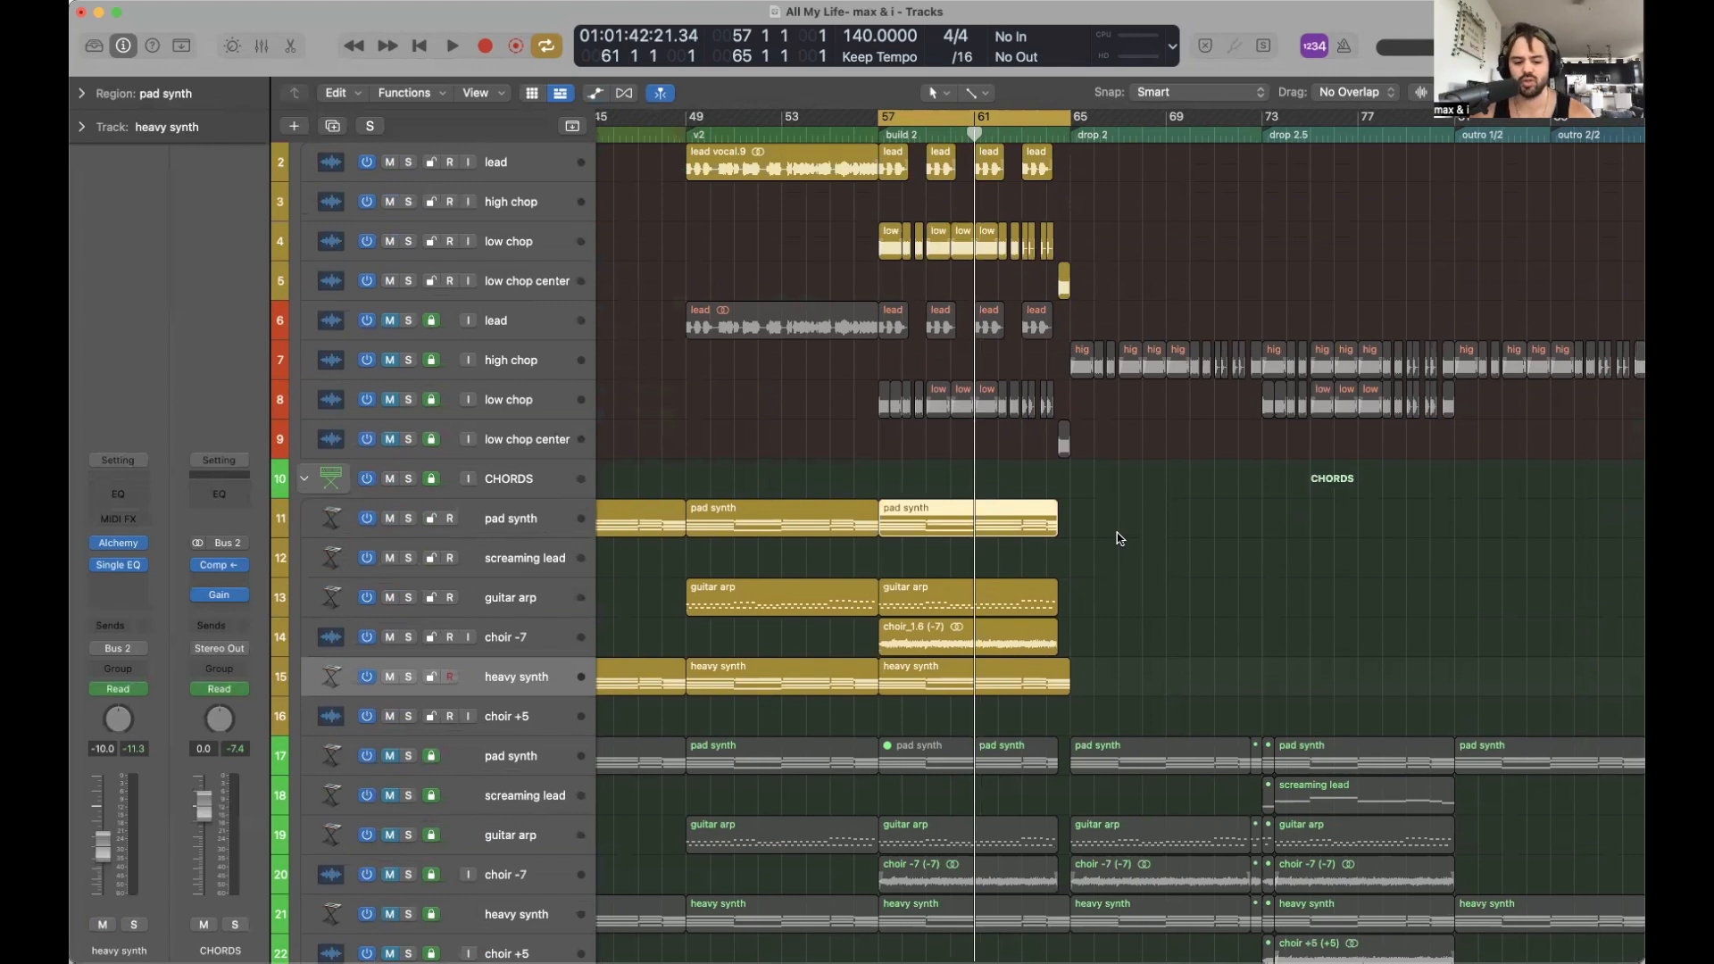
pyautogui.press('cmd+t')
pyautogui.press('t')
pyautogui.press('m')
pyautogui.click(927, 520)
pyautogui.click(1174, 542)
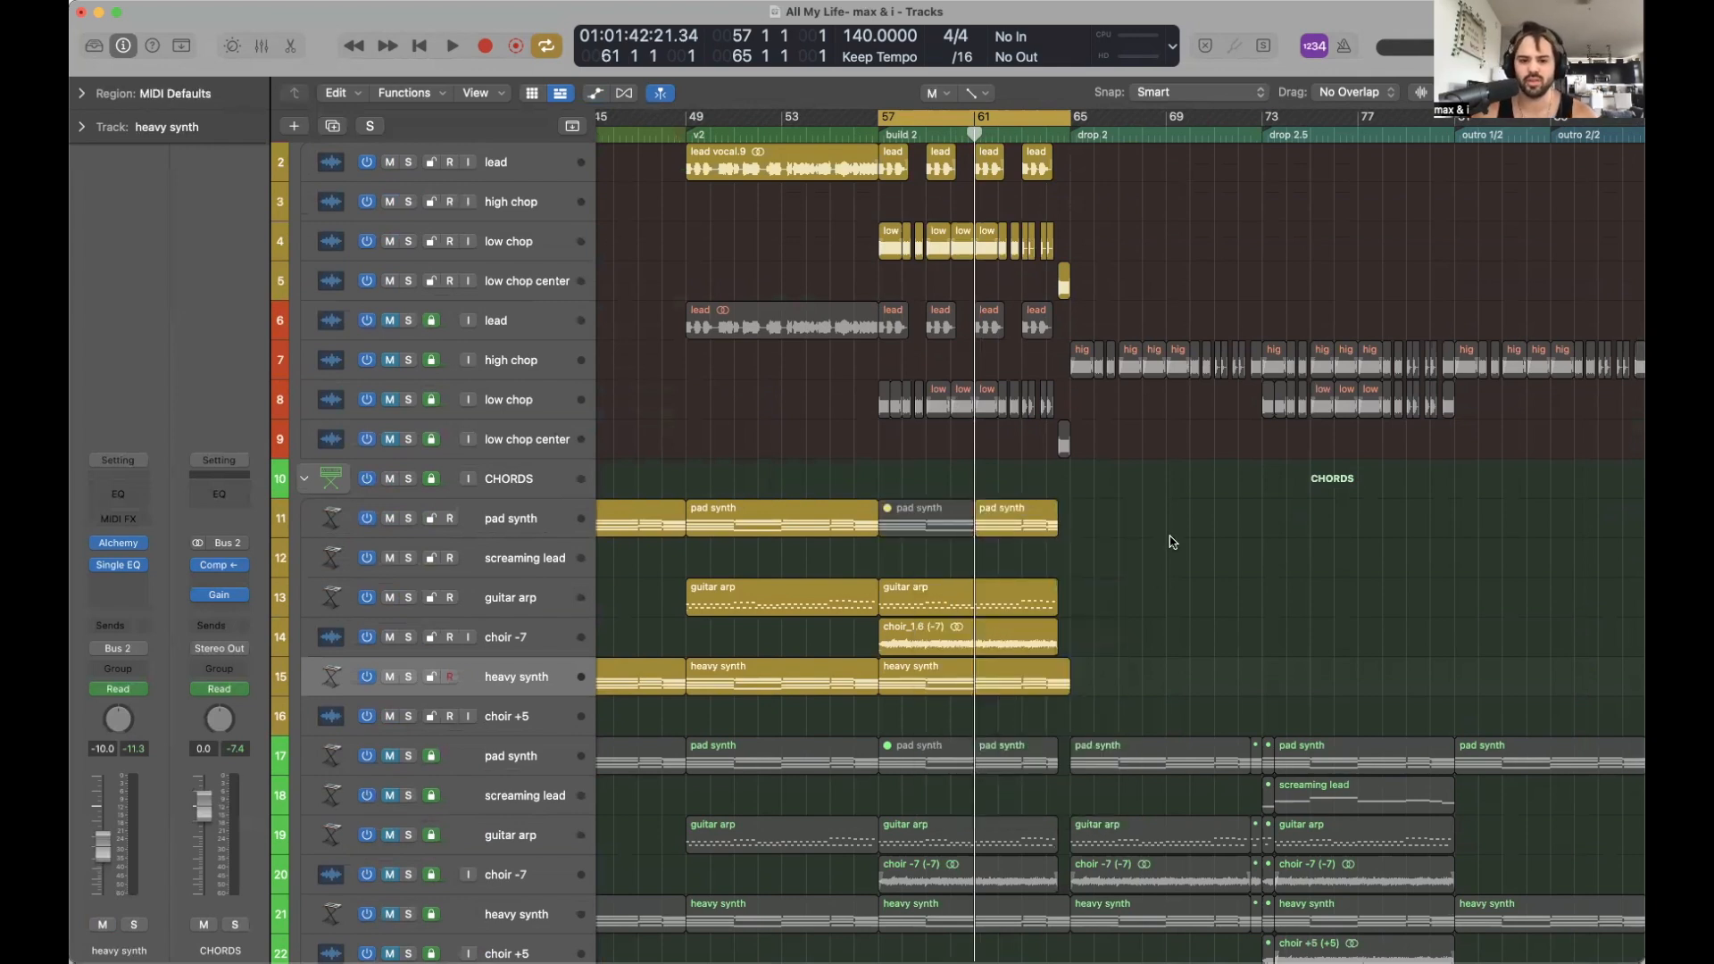
pyautogui.press('z')
pyautogui.hscroll(1, 982, 527)
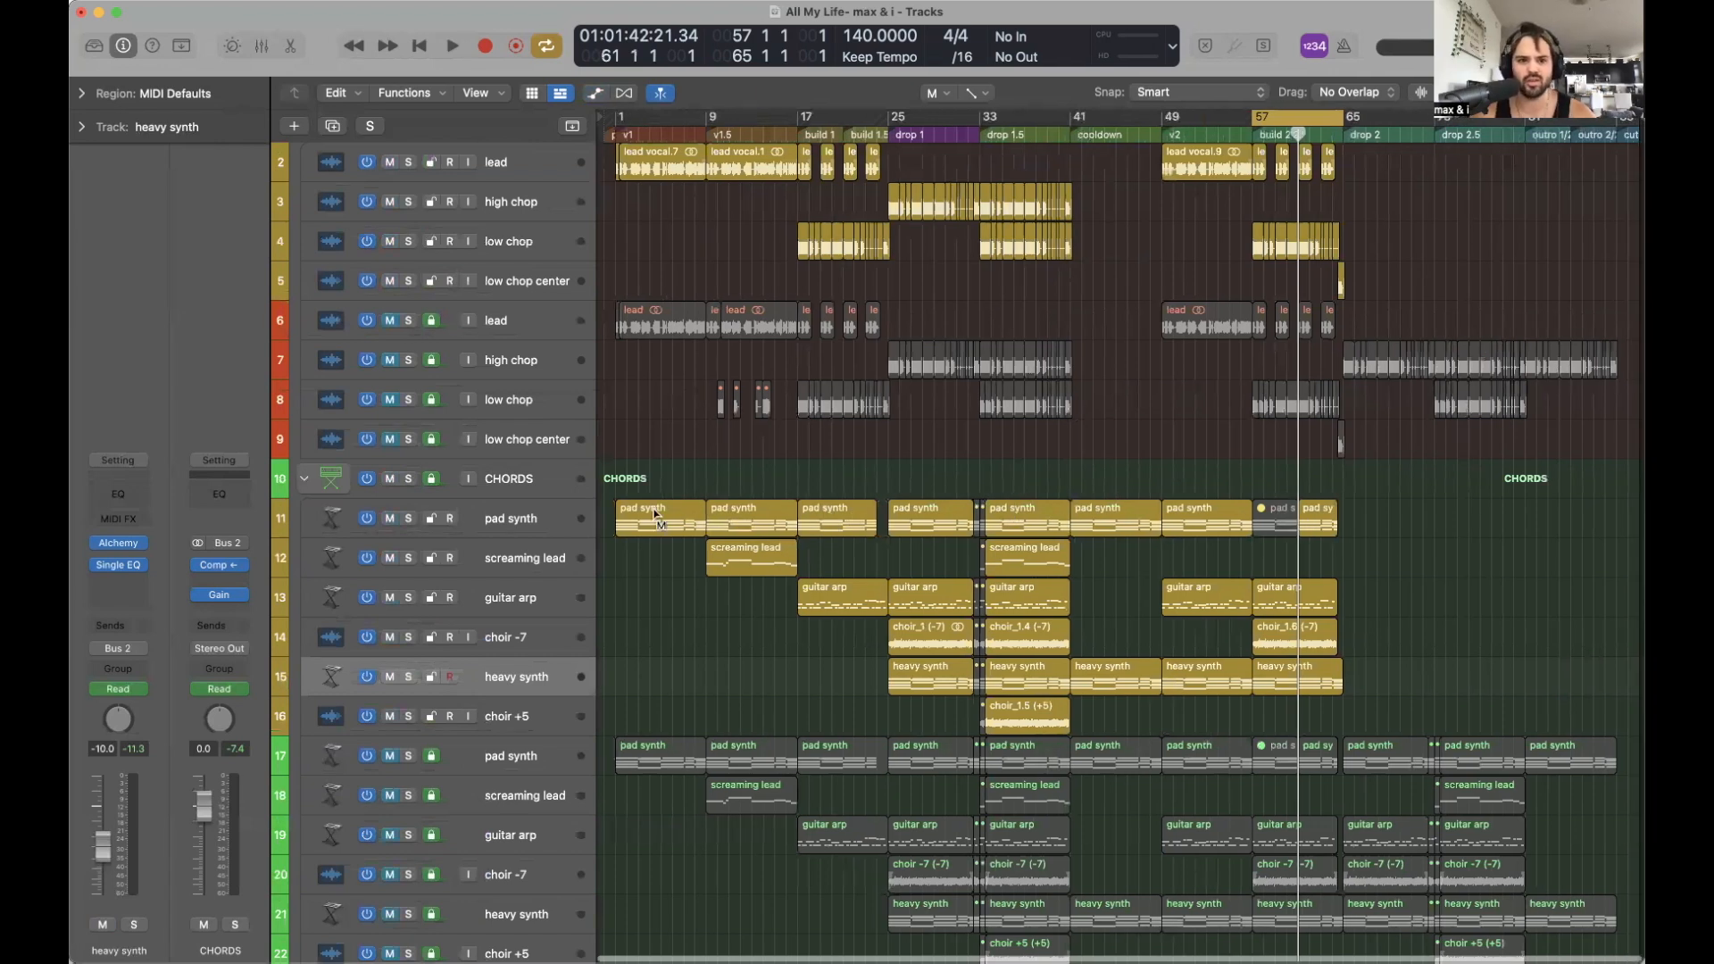
pyautogui.press('t')
pyautogui.press('t')
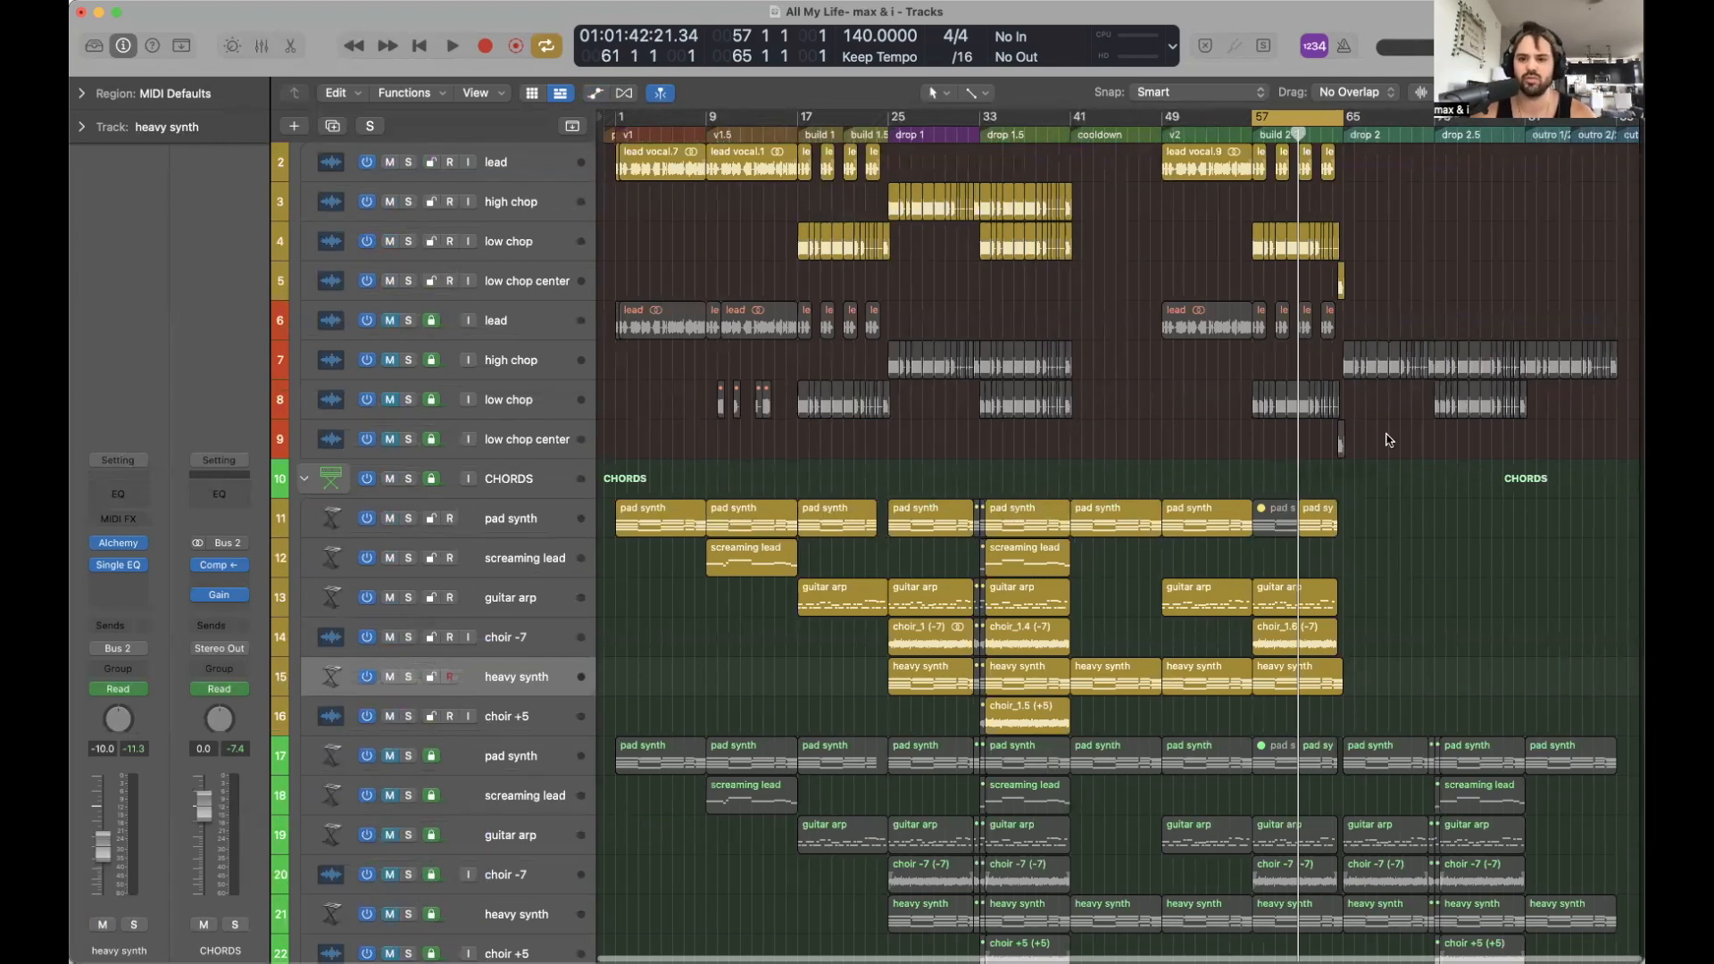
# Set the cycle range to bars 55 to 65 and play the transition from v2 through build 2.
pyautogui.moveTo(1254, 116); pyautogui.dragTo(1230, 117)
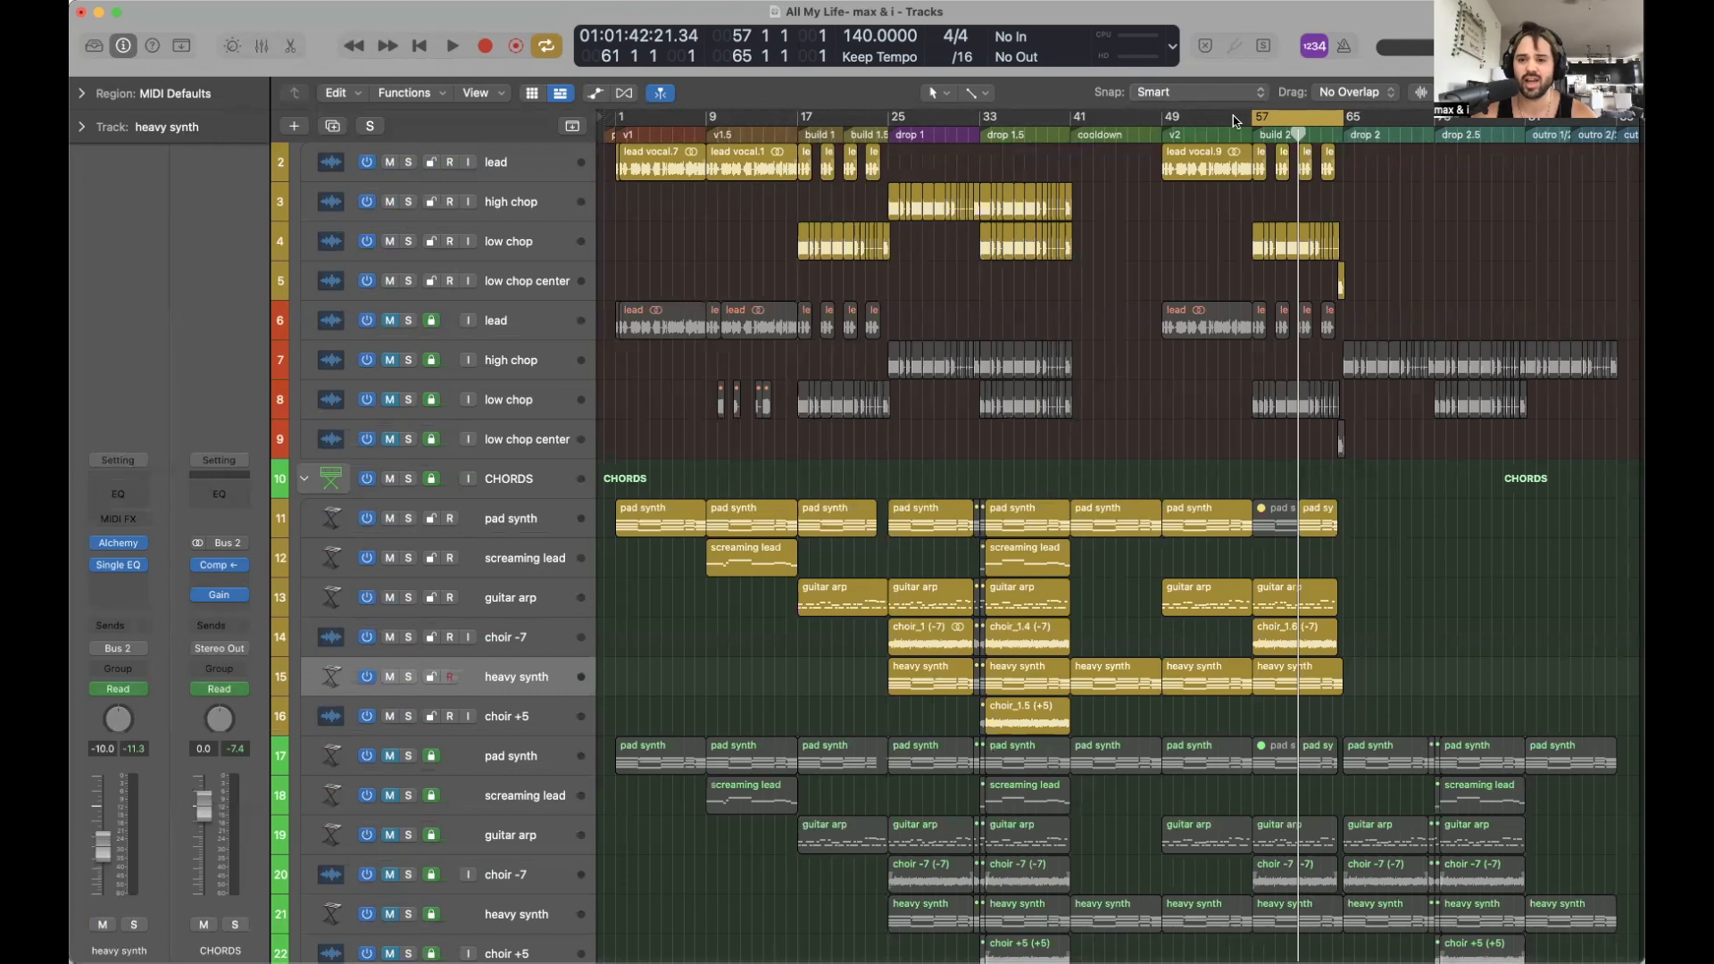
pyautogui.press('super+Right')
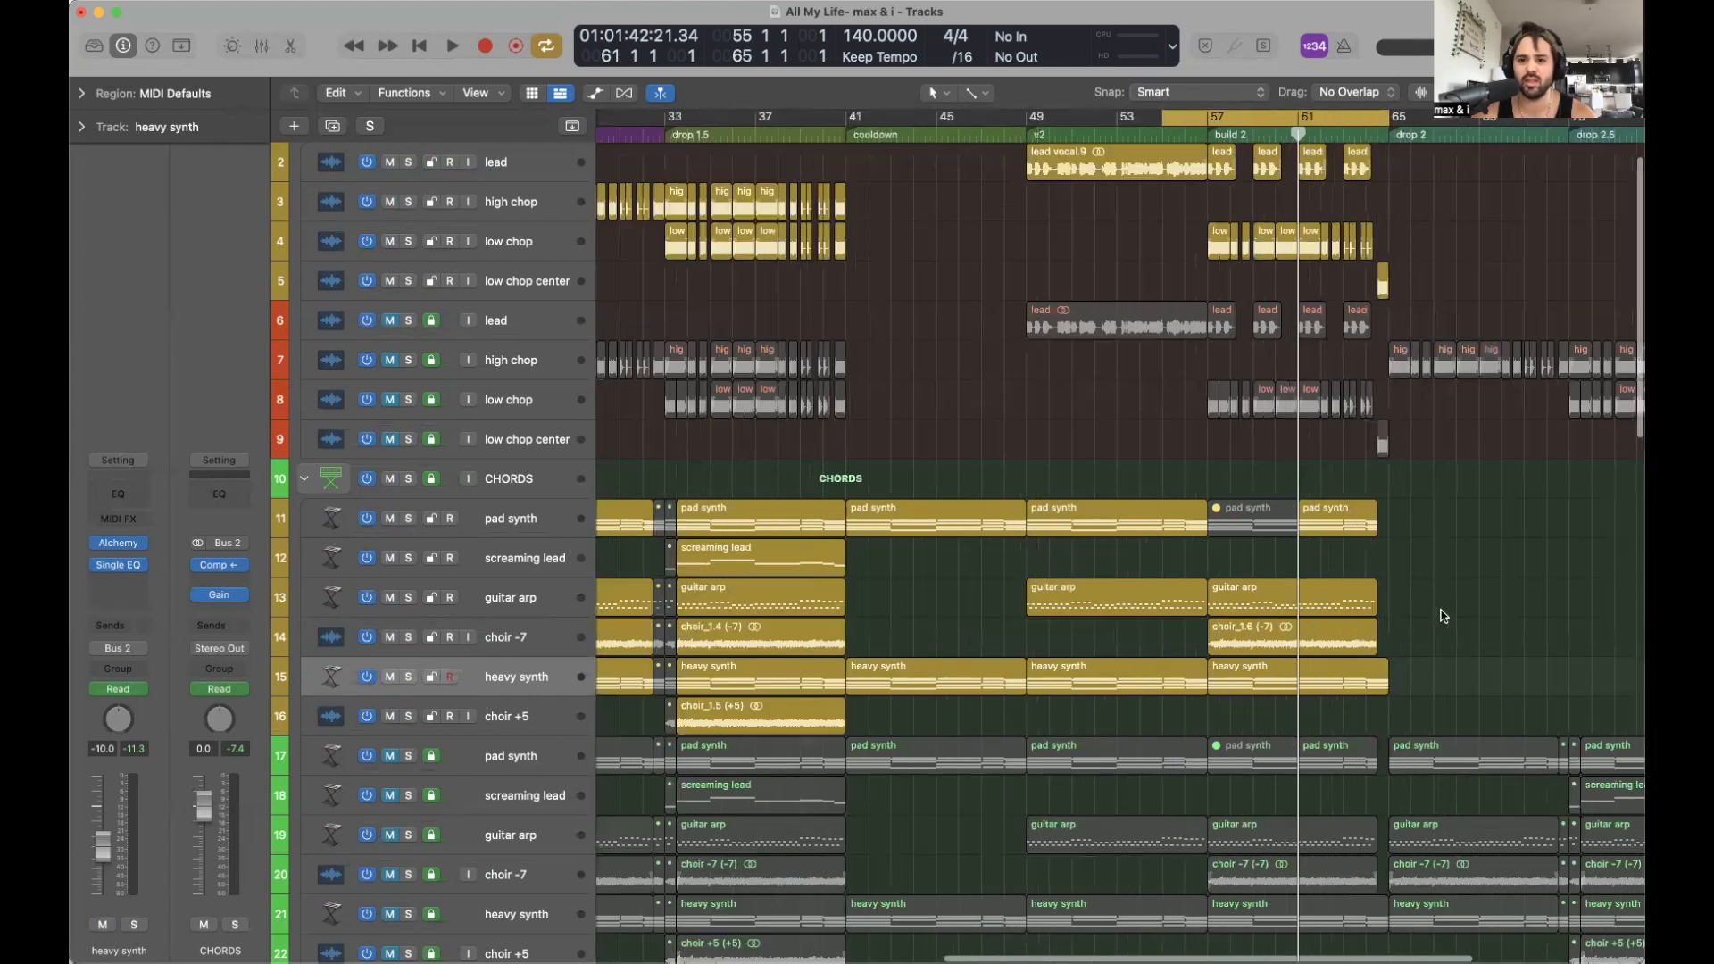
pyautogui.press('space')
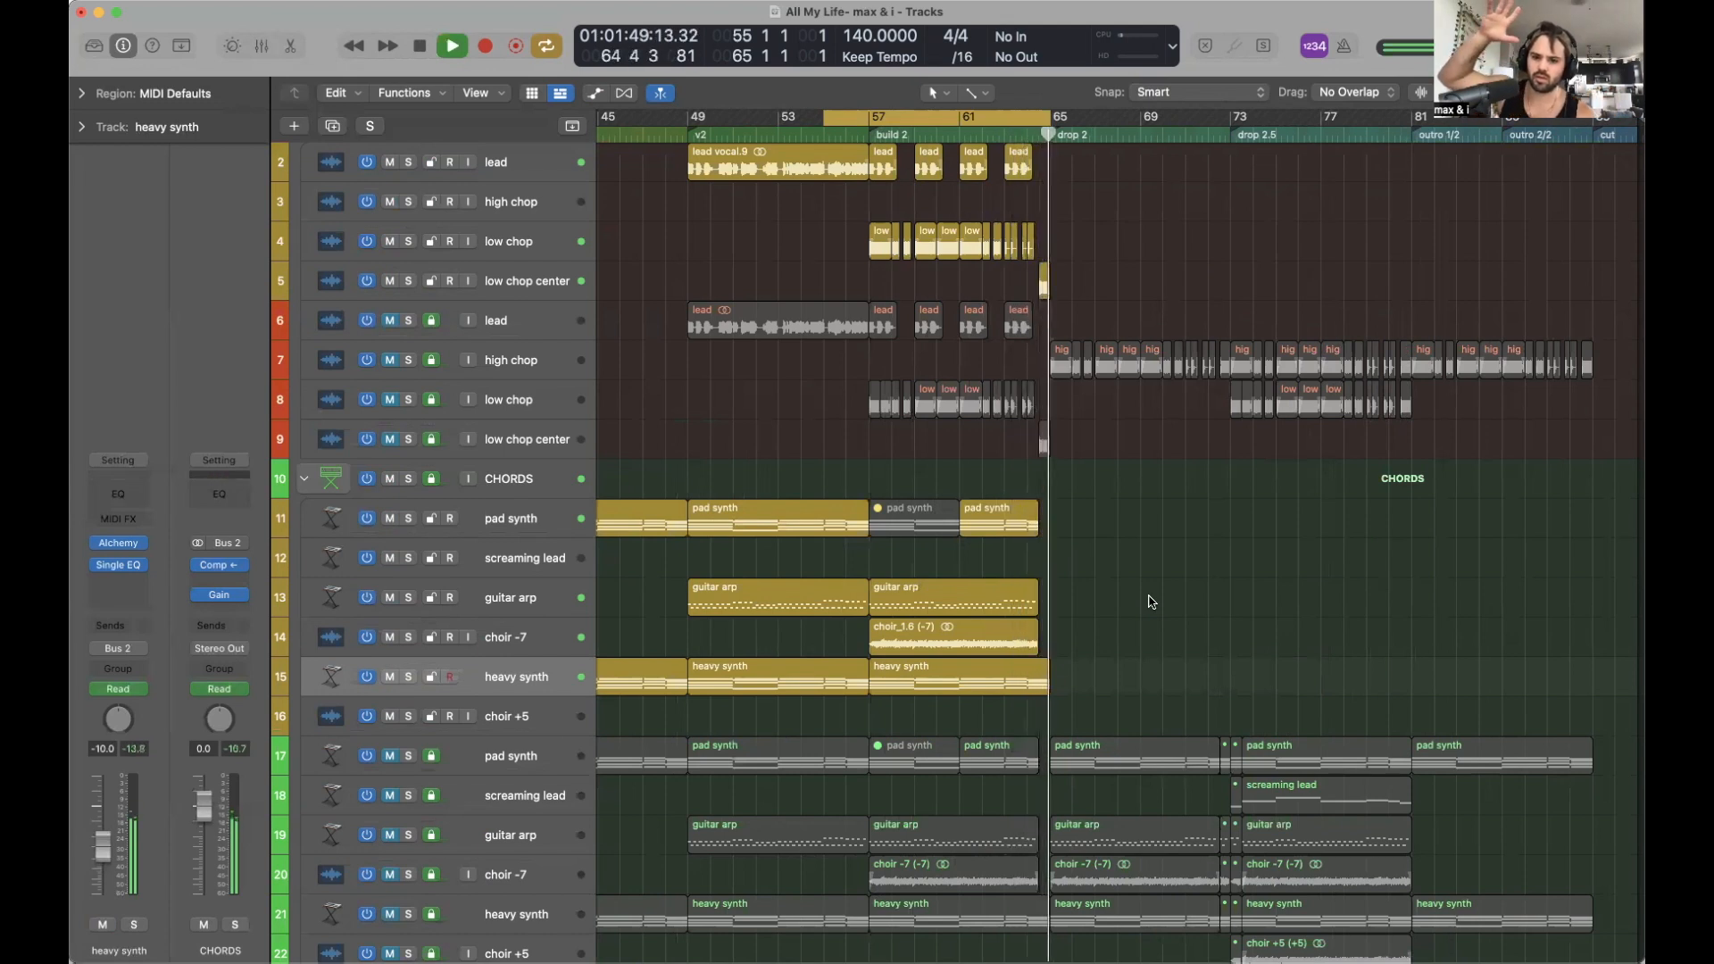
pyautogui.press('space')
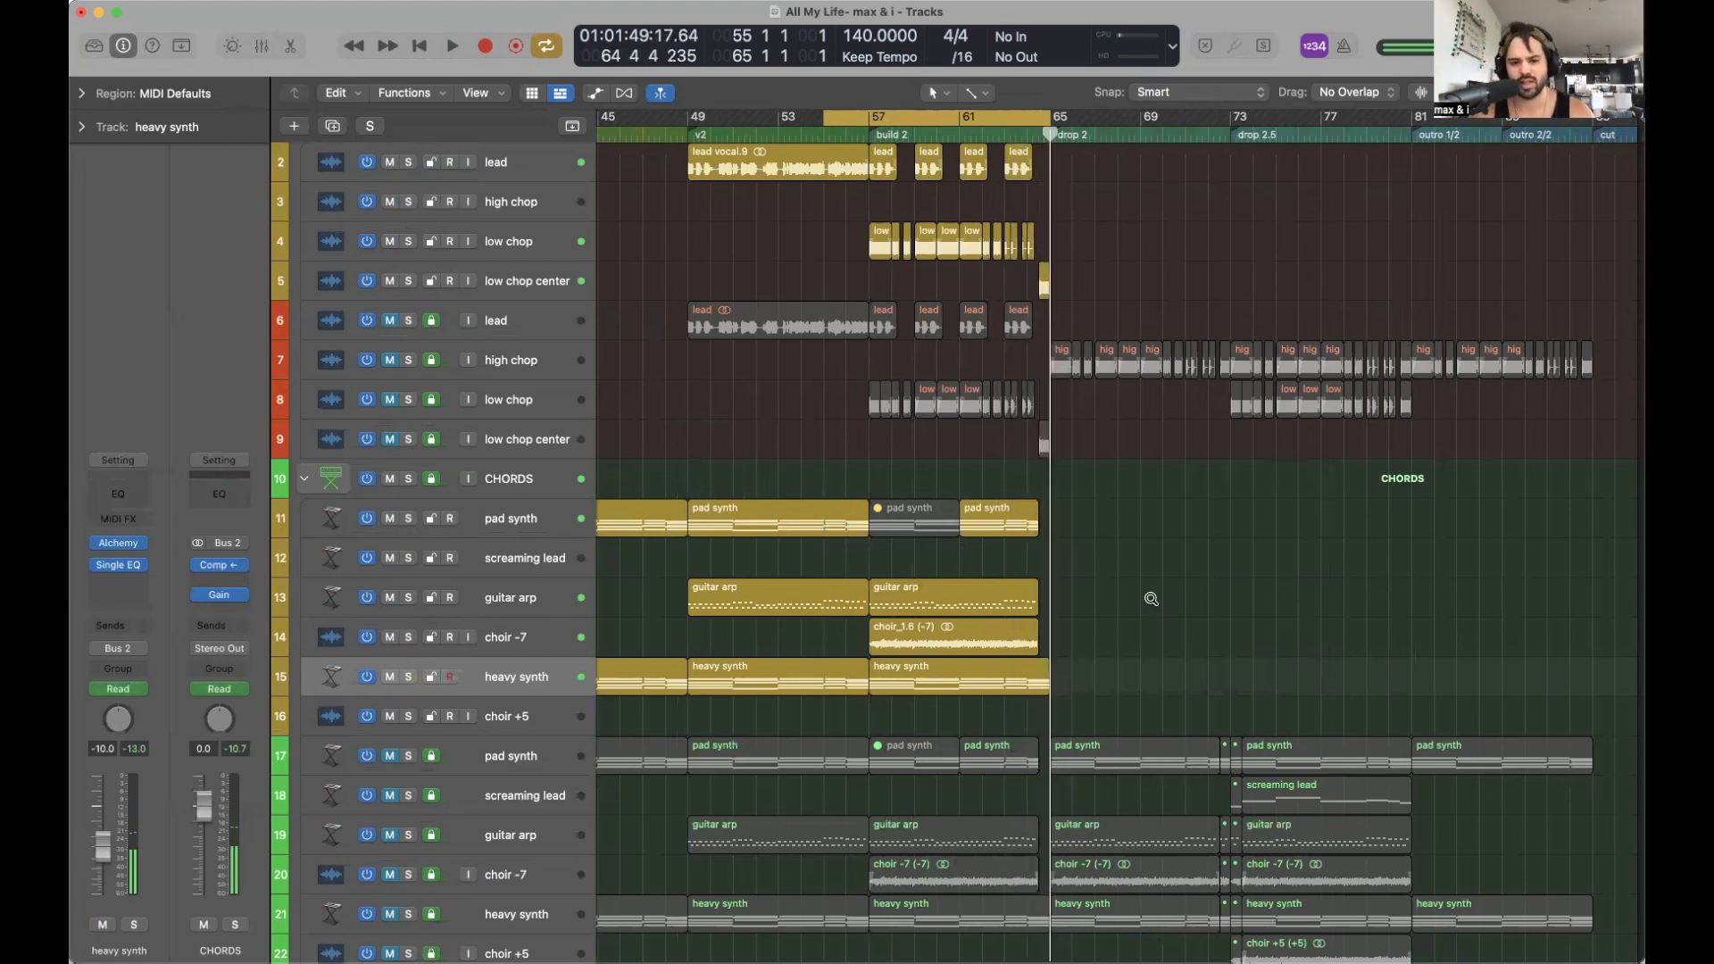
pyautogui.scroll(-10, 1143, 535)
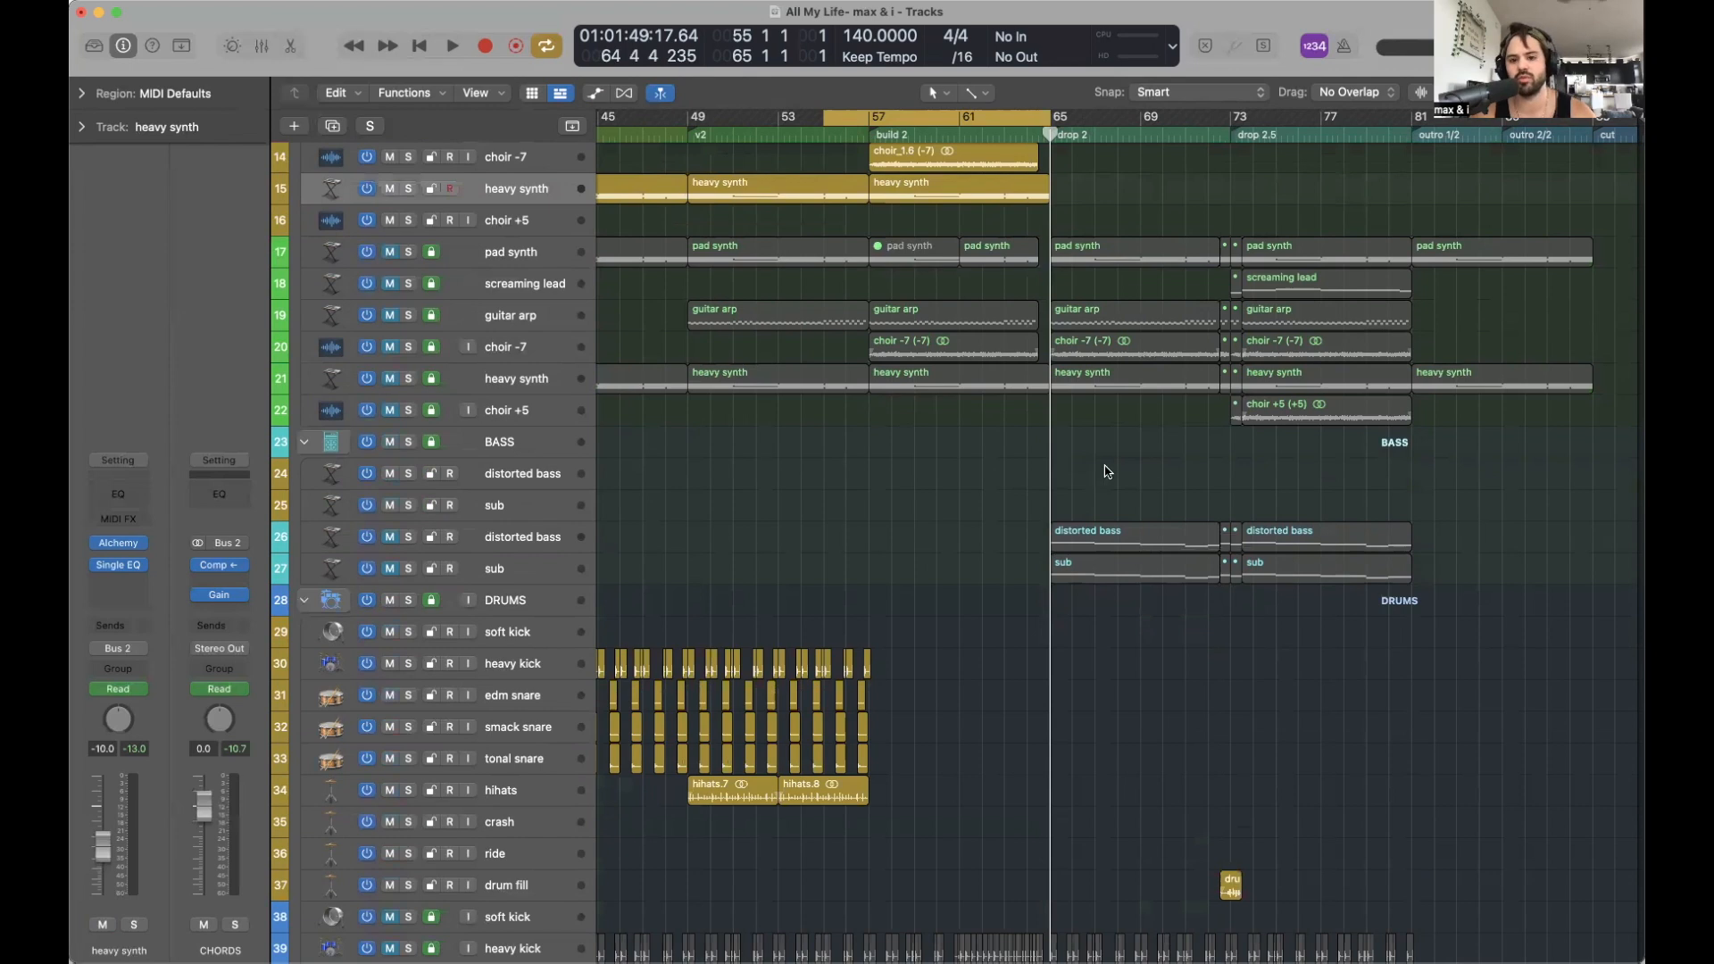
# Examine the original drum regions through build 2 and place the playhead at bar 61.
pyautogui.scroll(-5, 1107, 472)
pyautogui.hotkey('alt', ',')
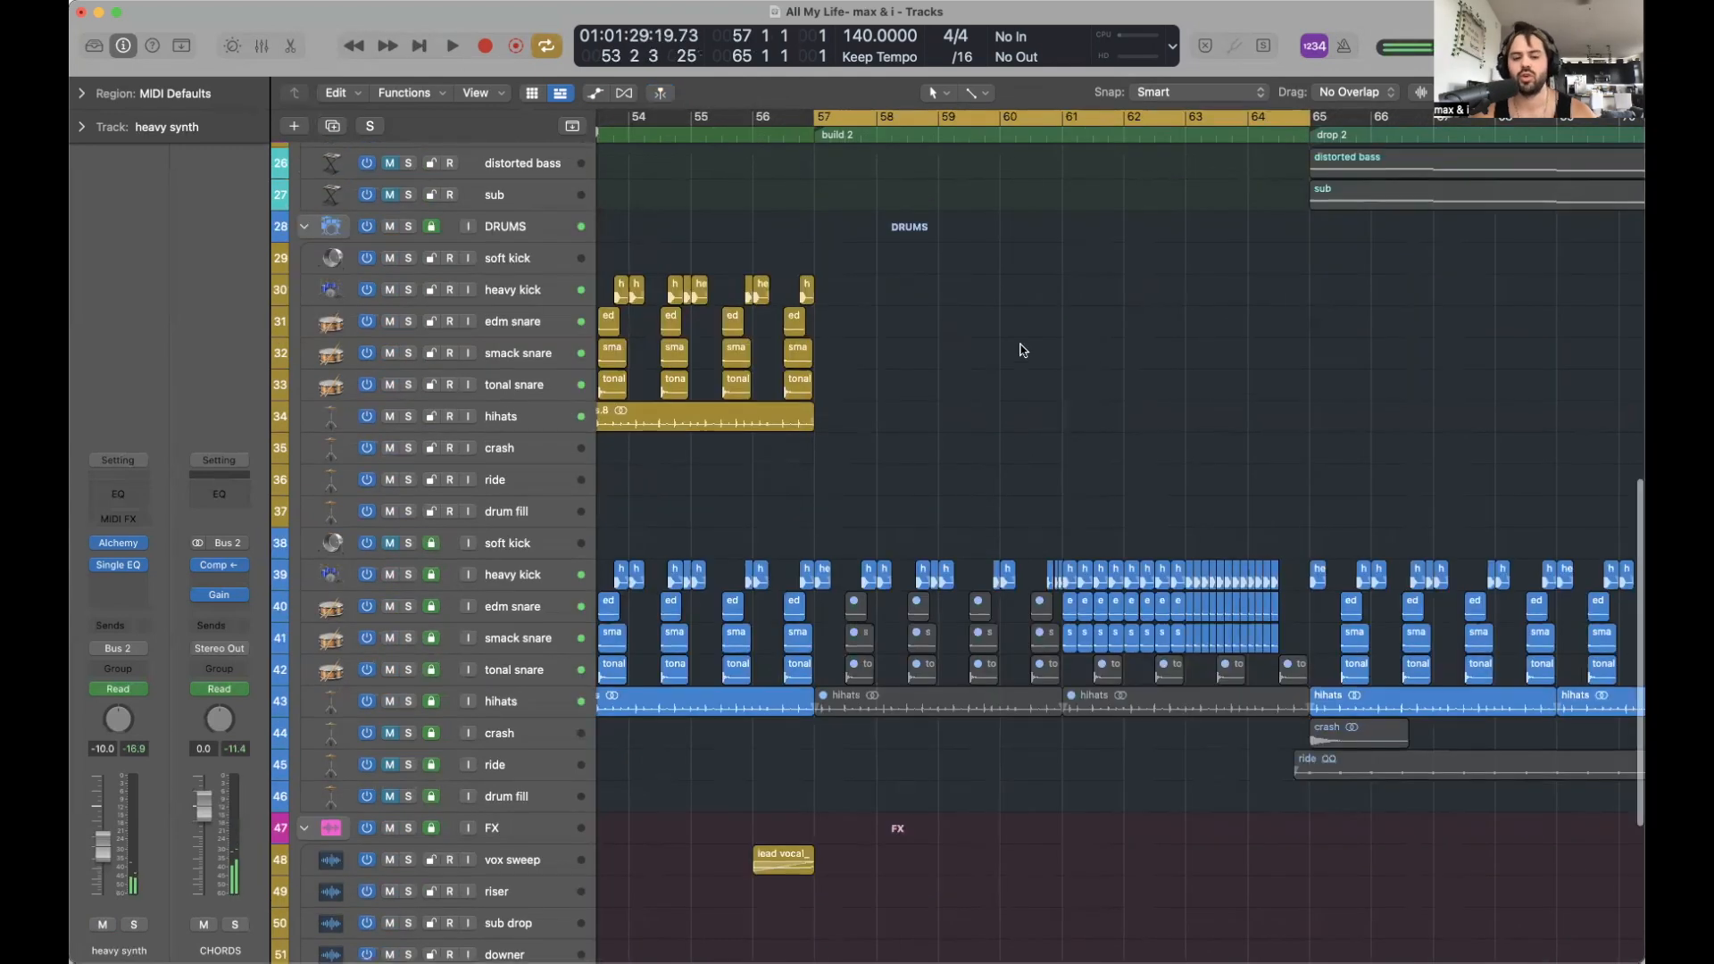
pyautogui.scroll(2, 1019, 374)
pyautogui.click(1062, 136)
pyautogui.scroll(2, 1127, 270)
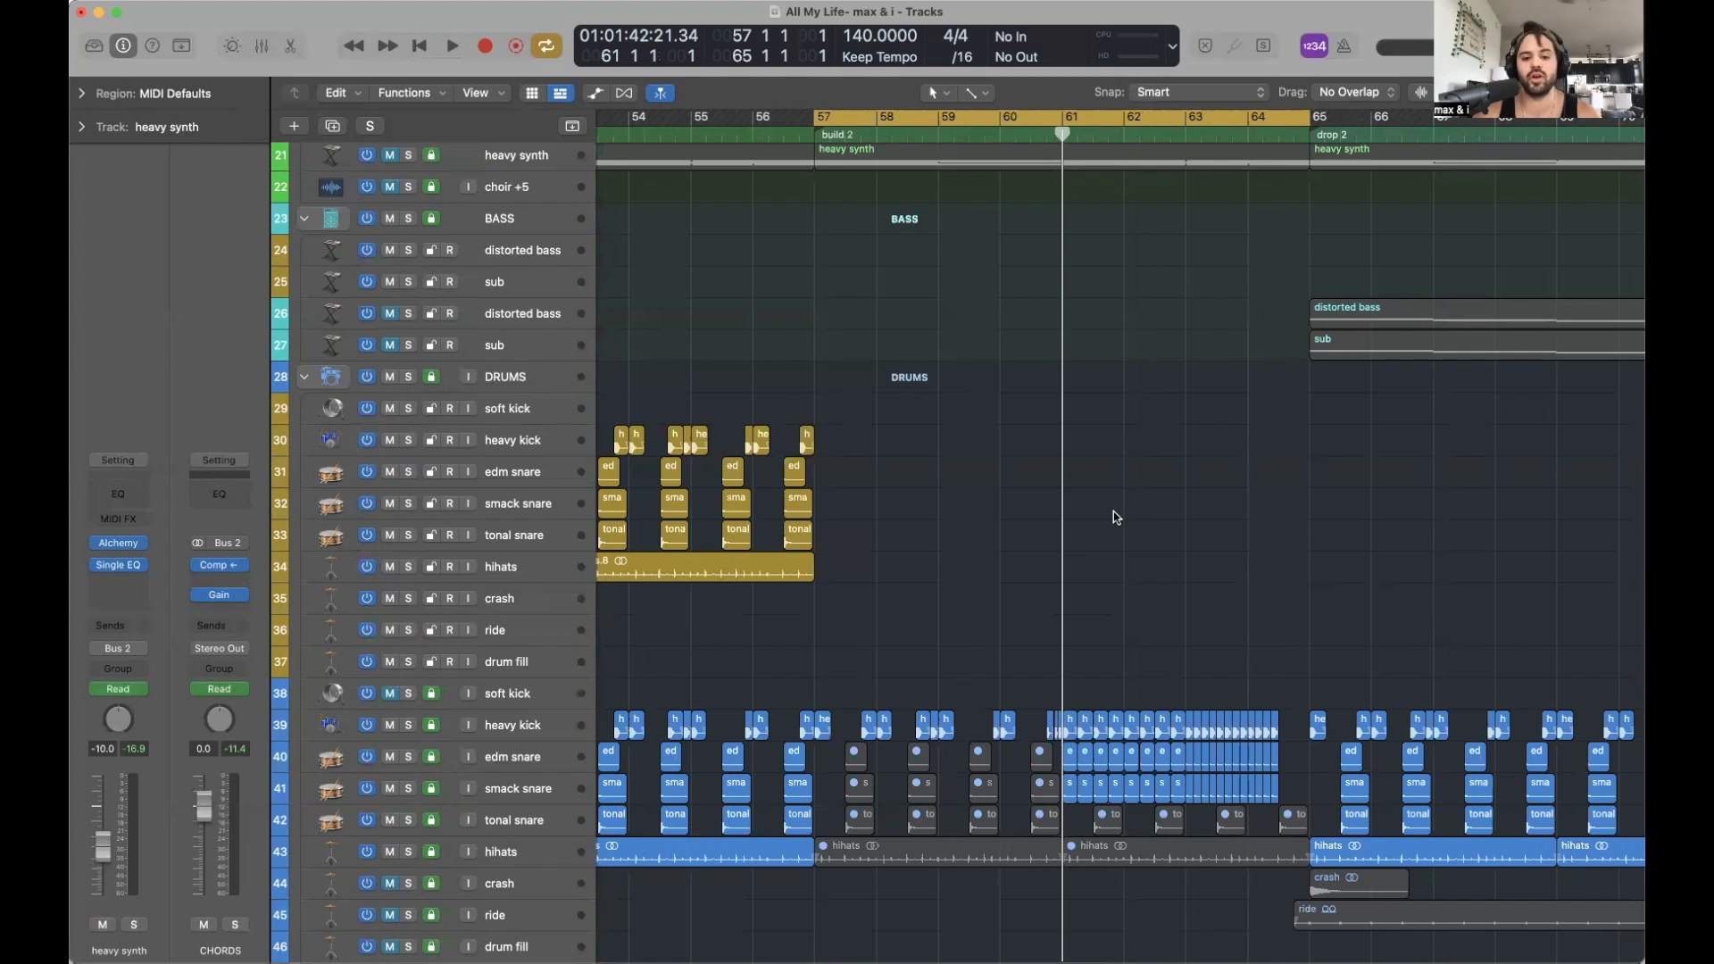
pyautogui.scroll(-5, 1112, 511)
pyautogui.hscroll(-3, 1113, 511)
pyautogui.press('super+Right')
pyautogui.press('super+Right')
pyautogui.press('super+Right')
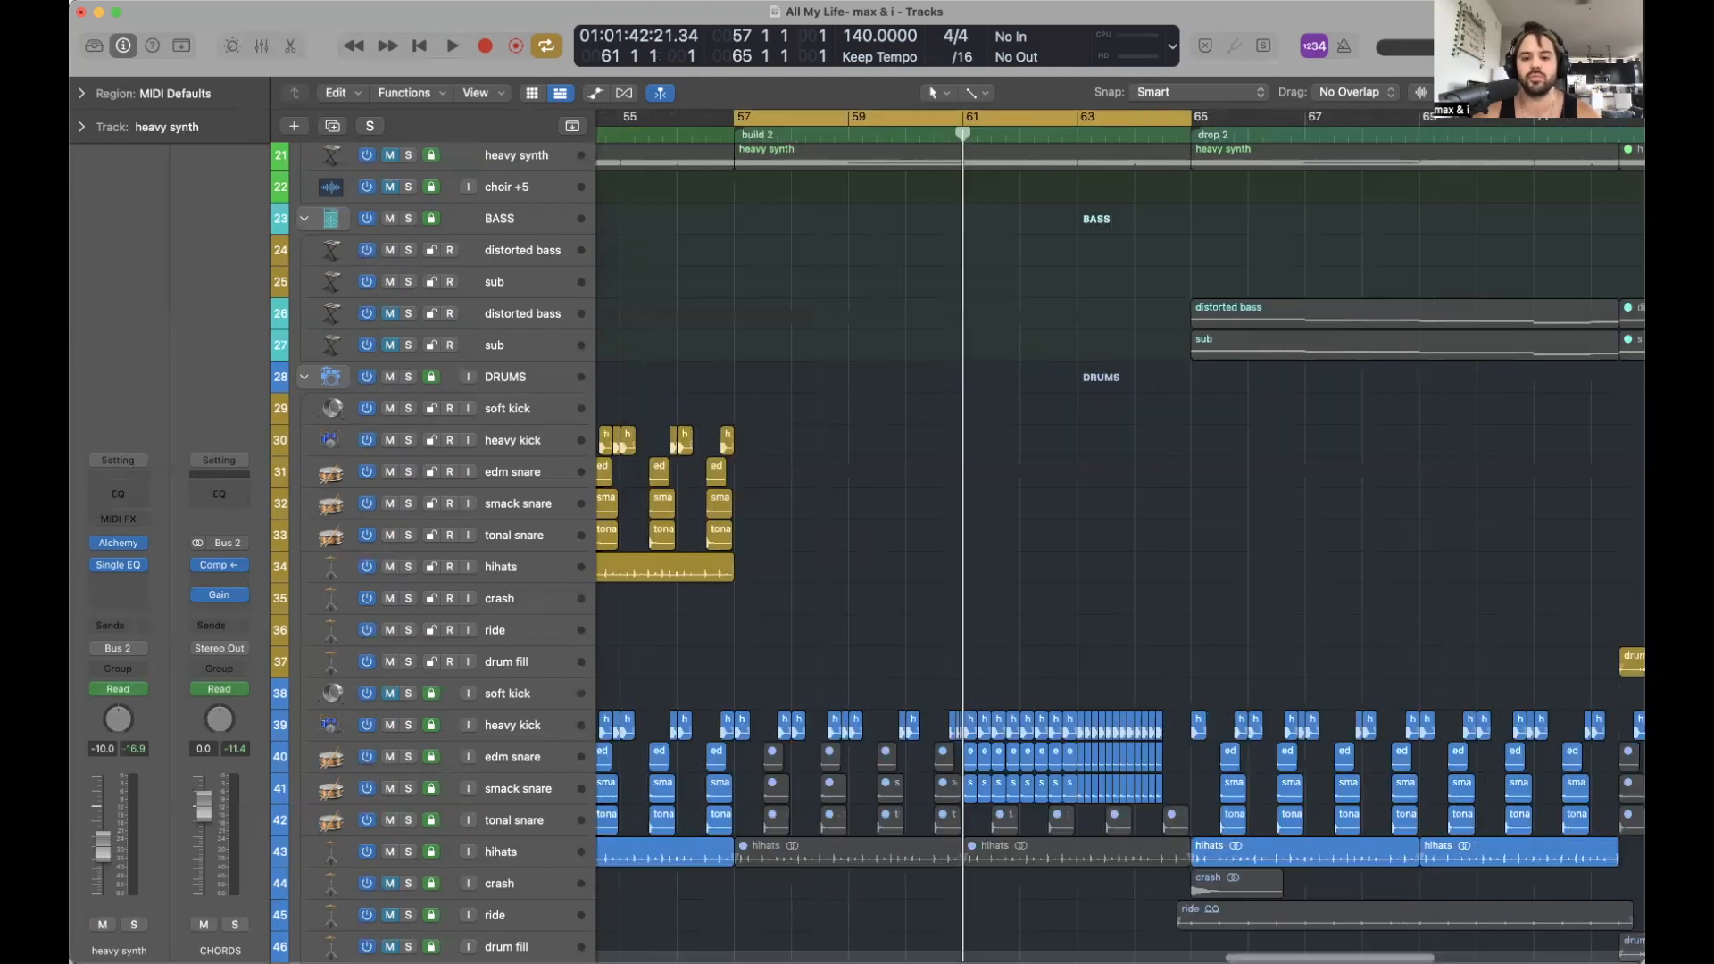
pyautogui.hscroll(-2, 1041, 551)
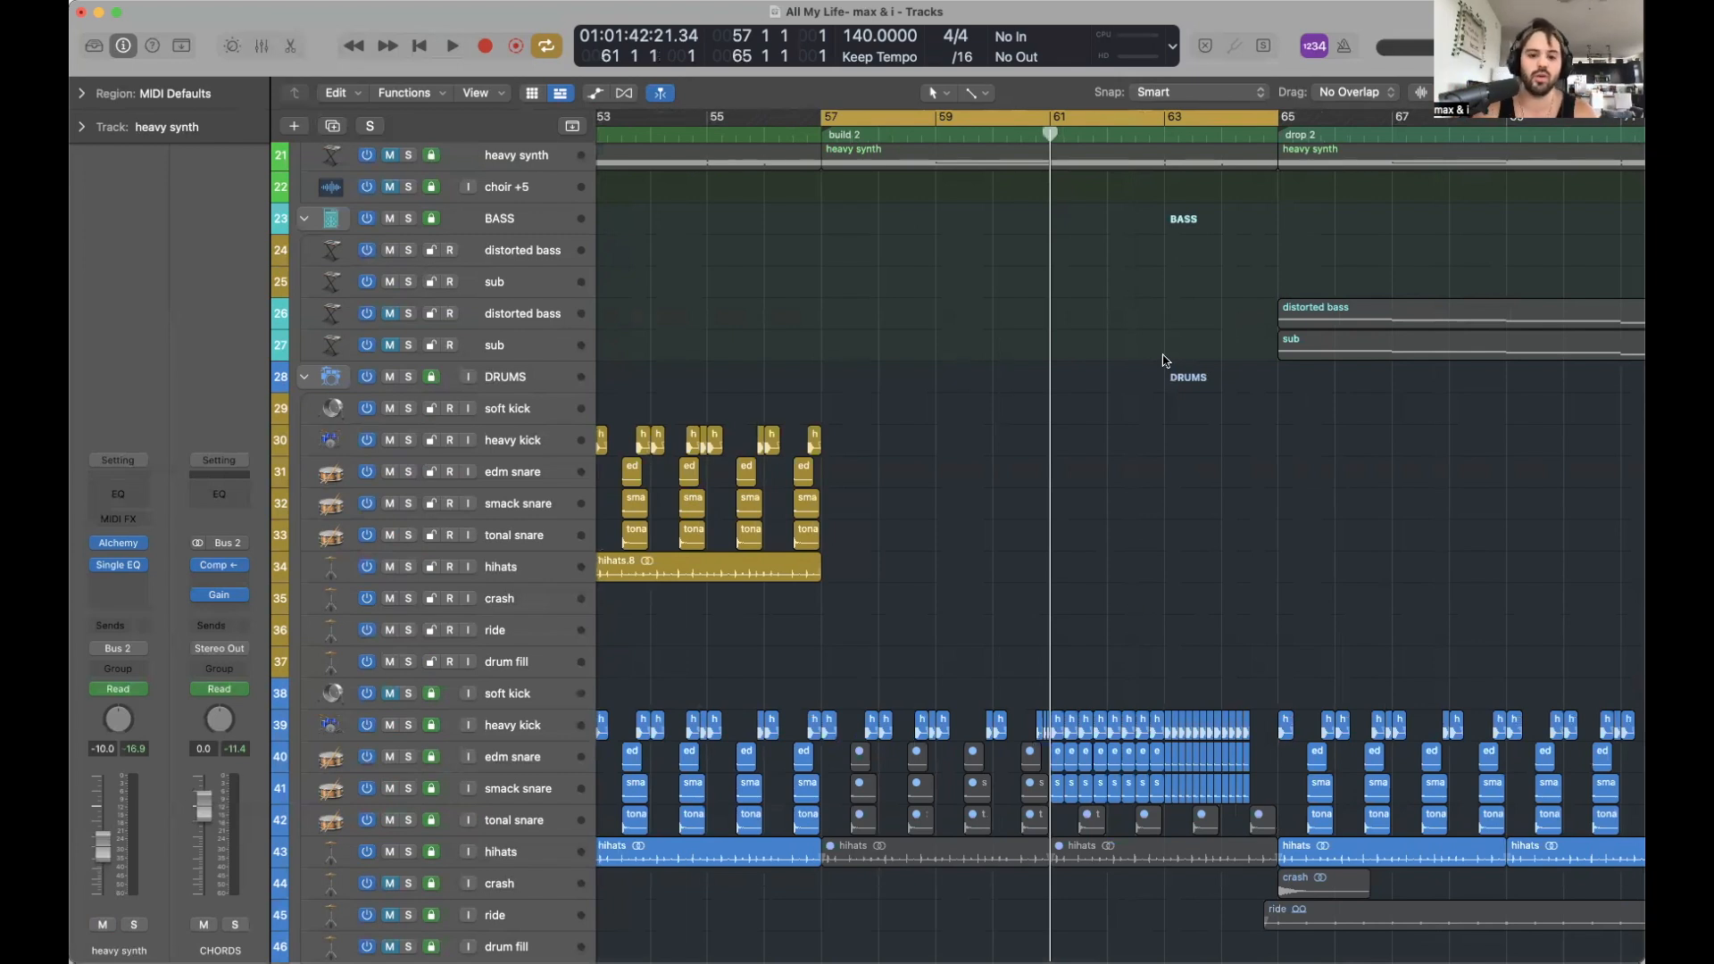
# Create a marker at bar 61 in the global tracks and name it build 2.5.
pyautogui.press('g')
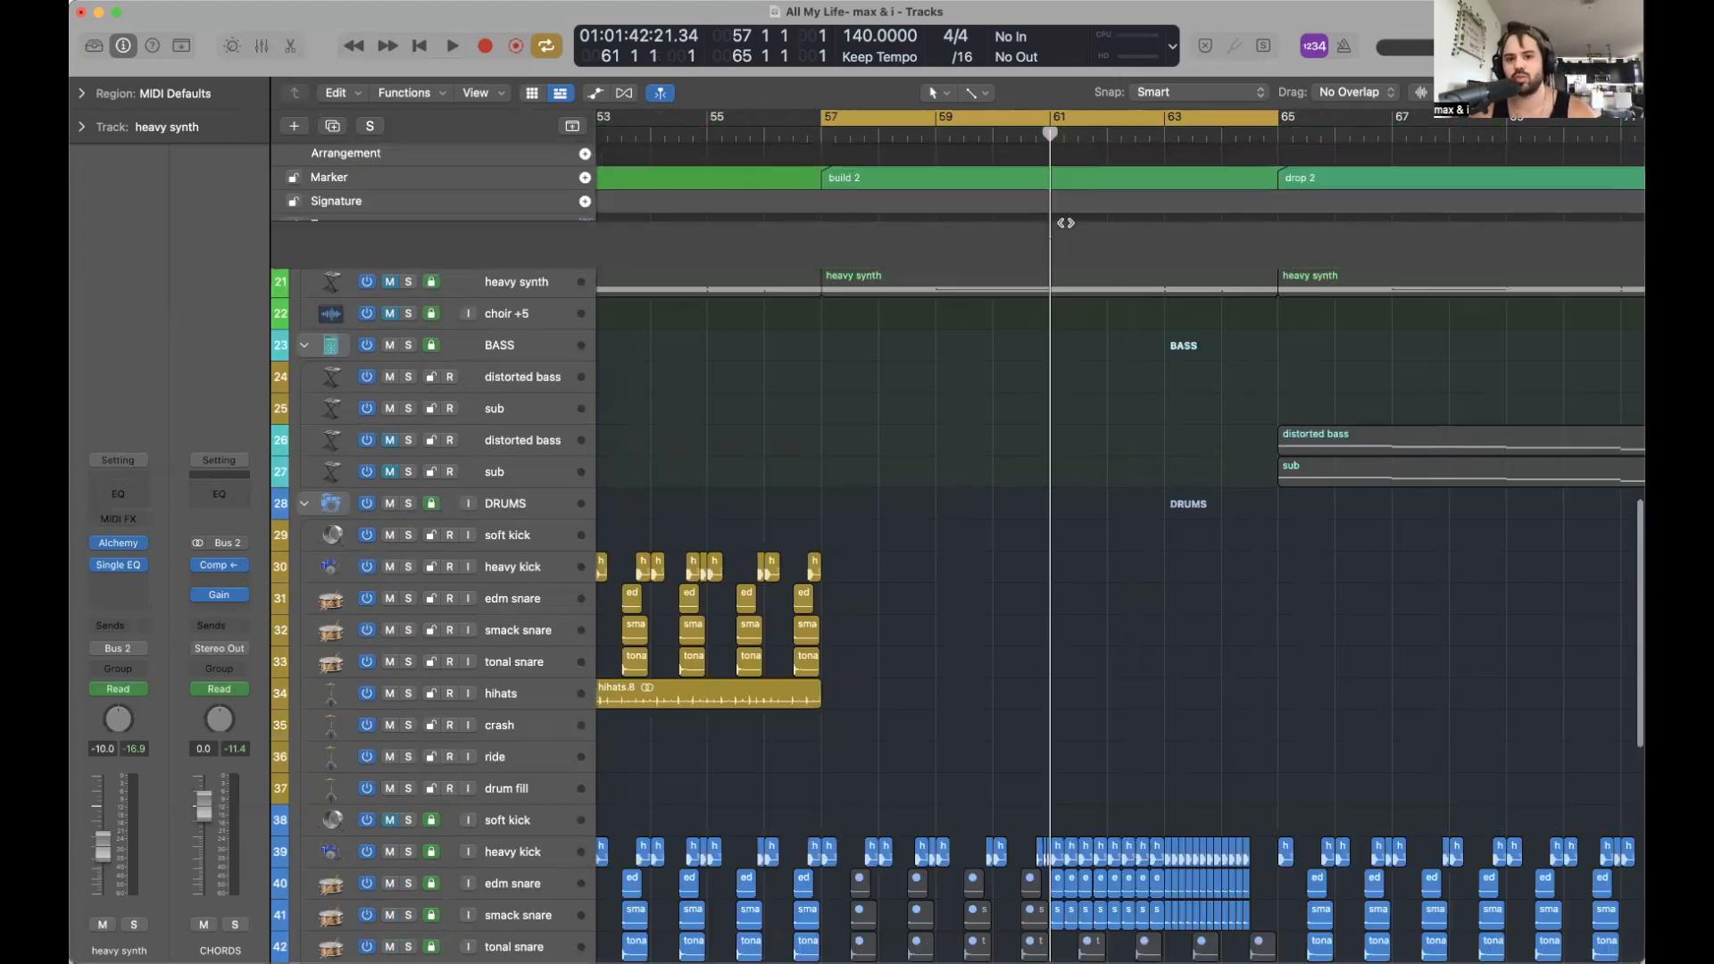
pyautogui.click(585, 178)
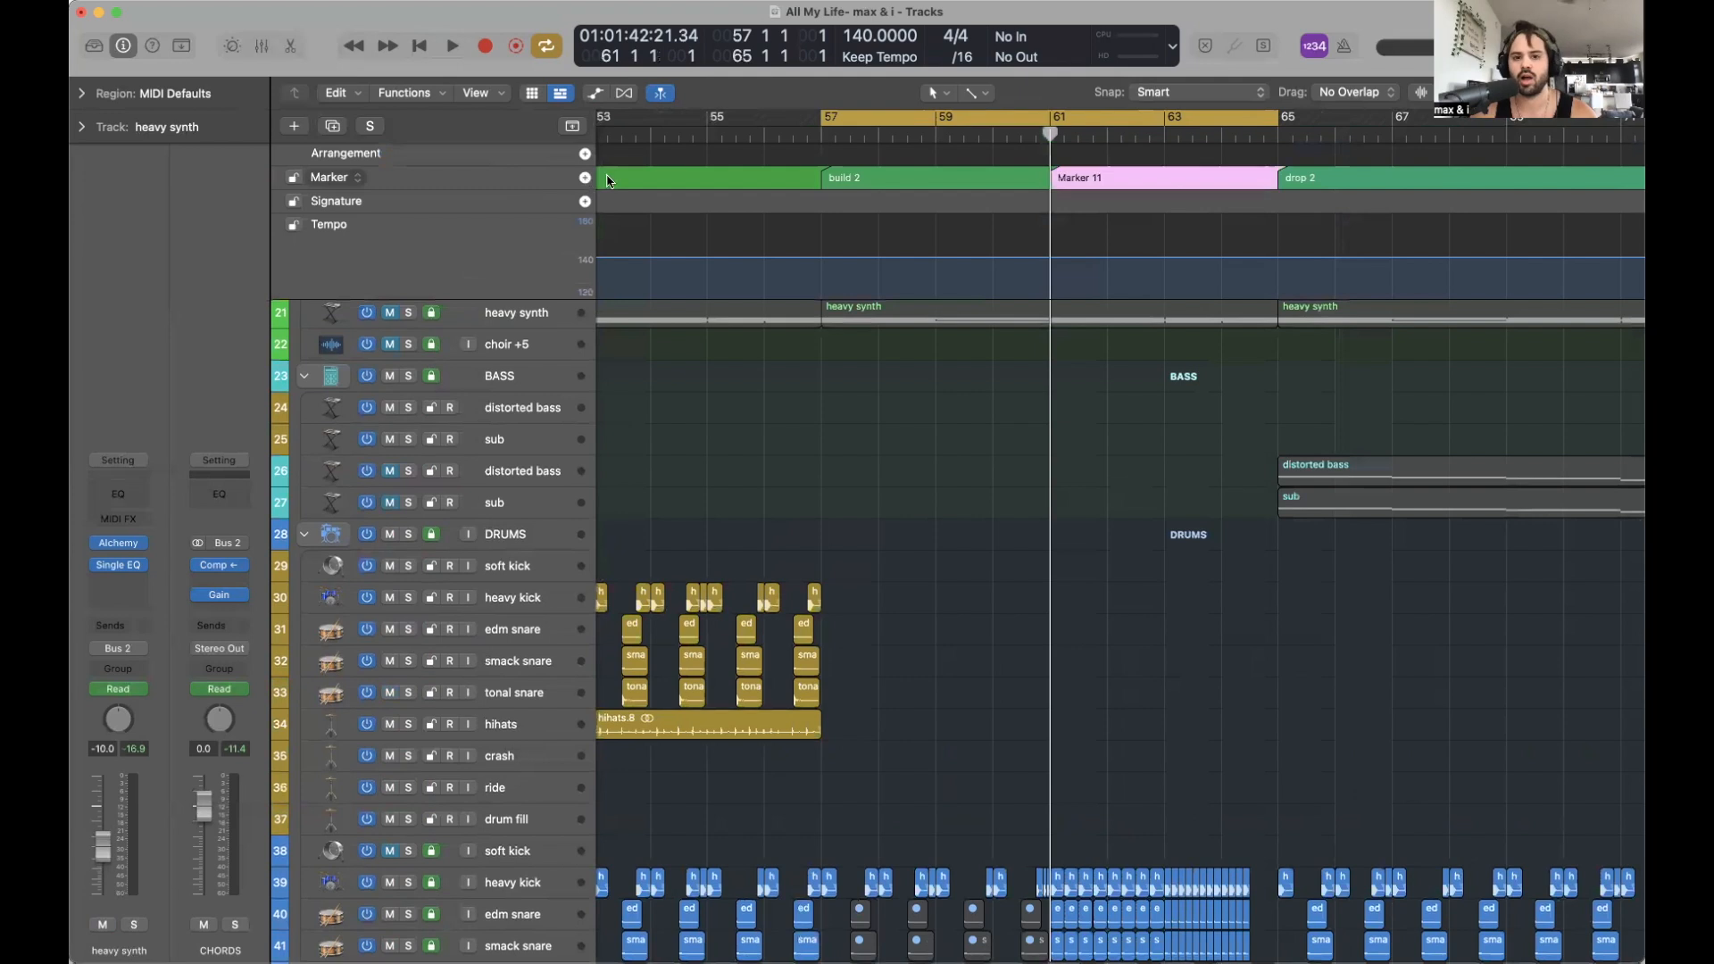
pyautogui.doubleClick(1108, 177)
pyautogui.write('b')
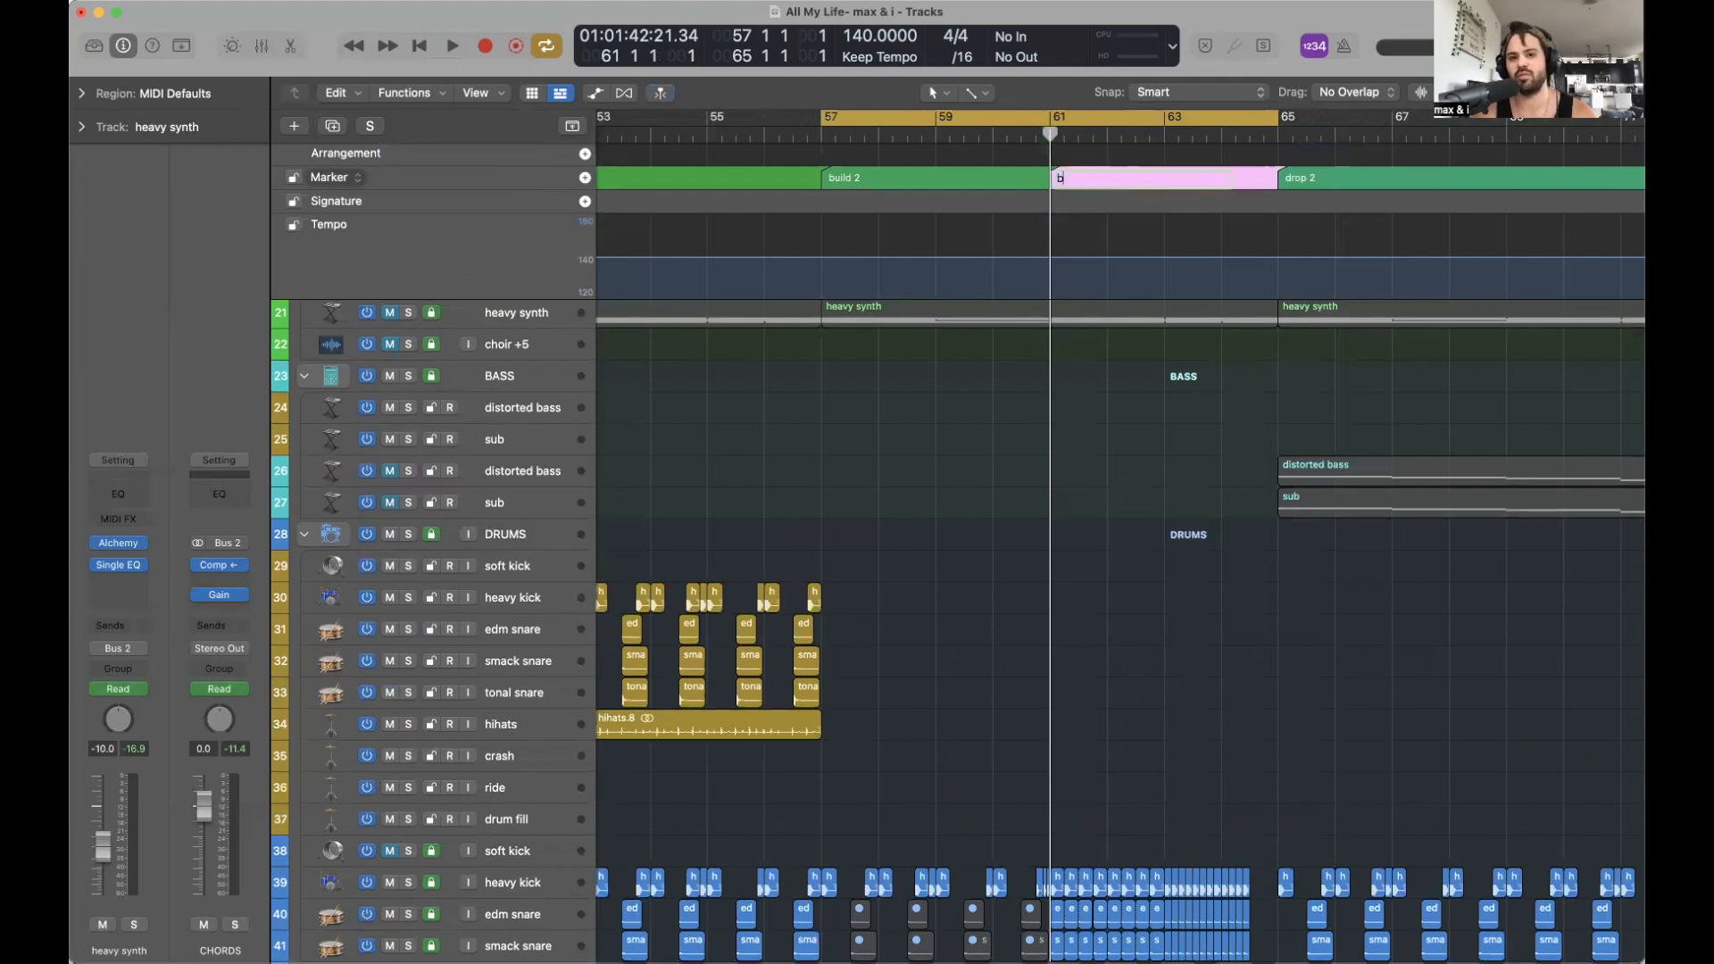
pyautogui.write('uild 2.55')
pyautogui.press('Return')
pyautogui.press('g')
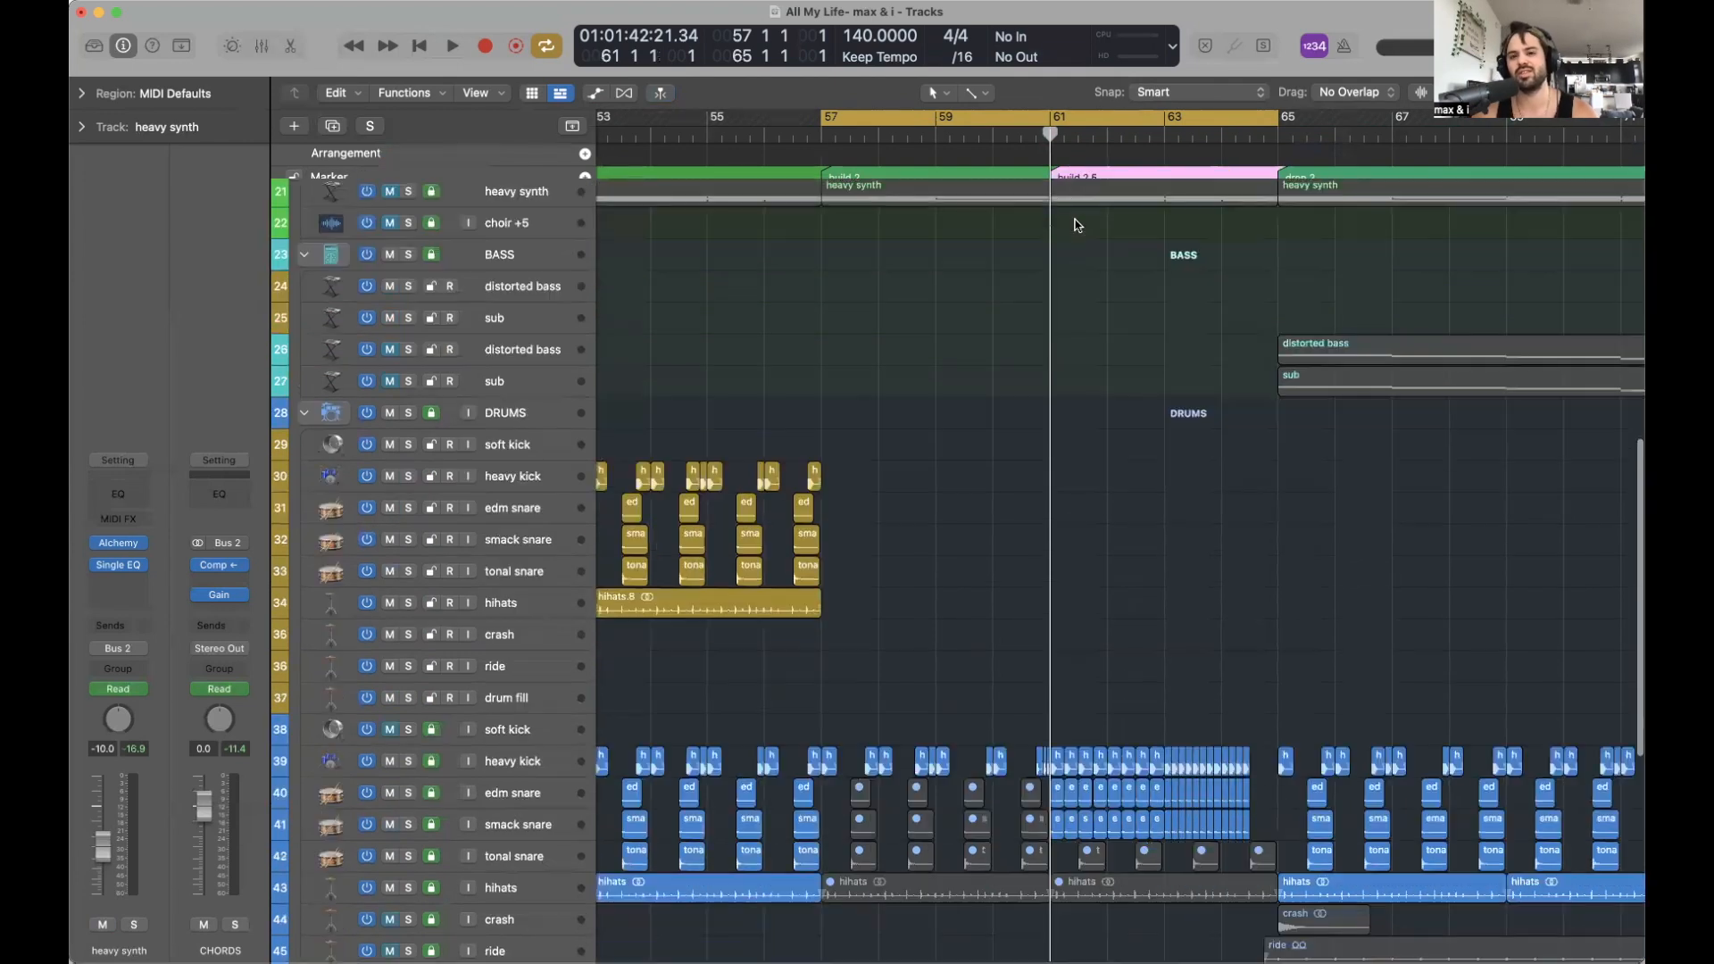
pyautogui.moveTo(826, 136); pyautogui.dragTo(1049, 143)
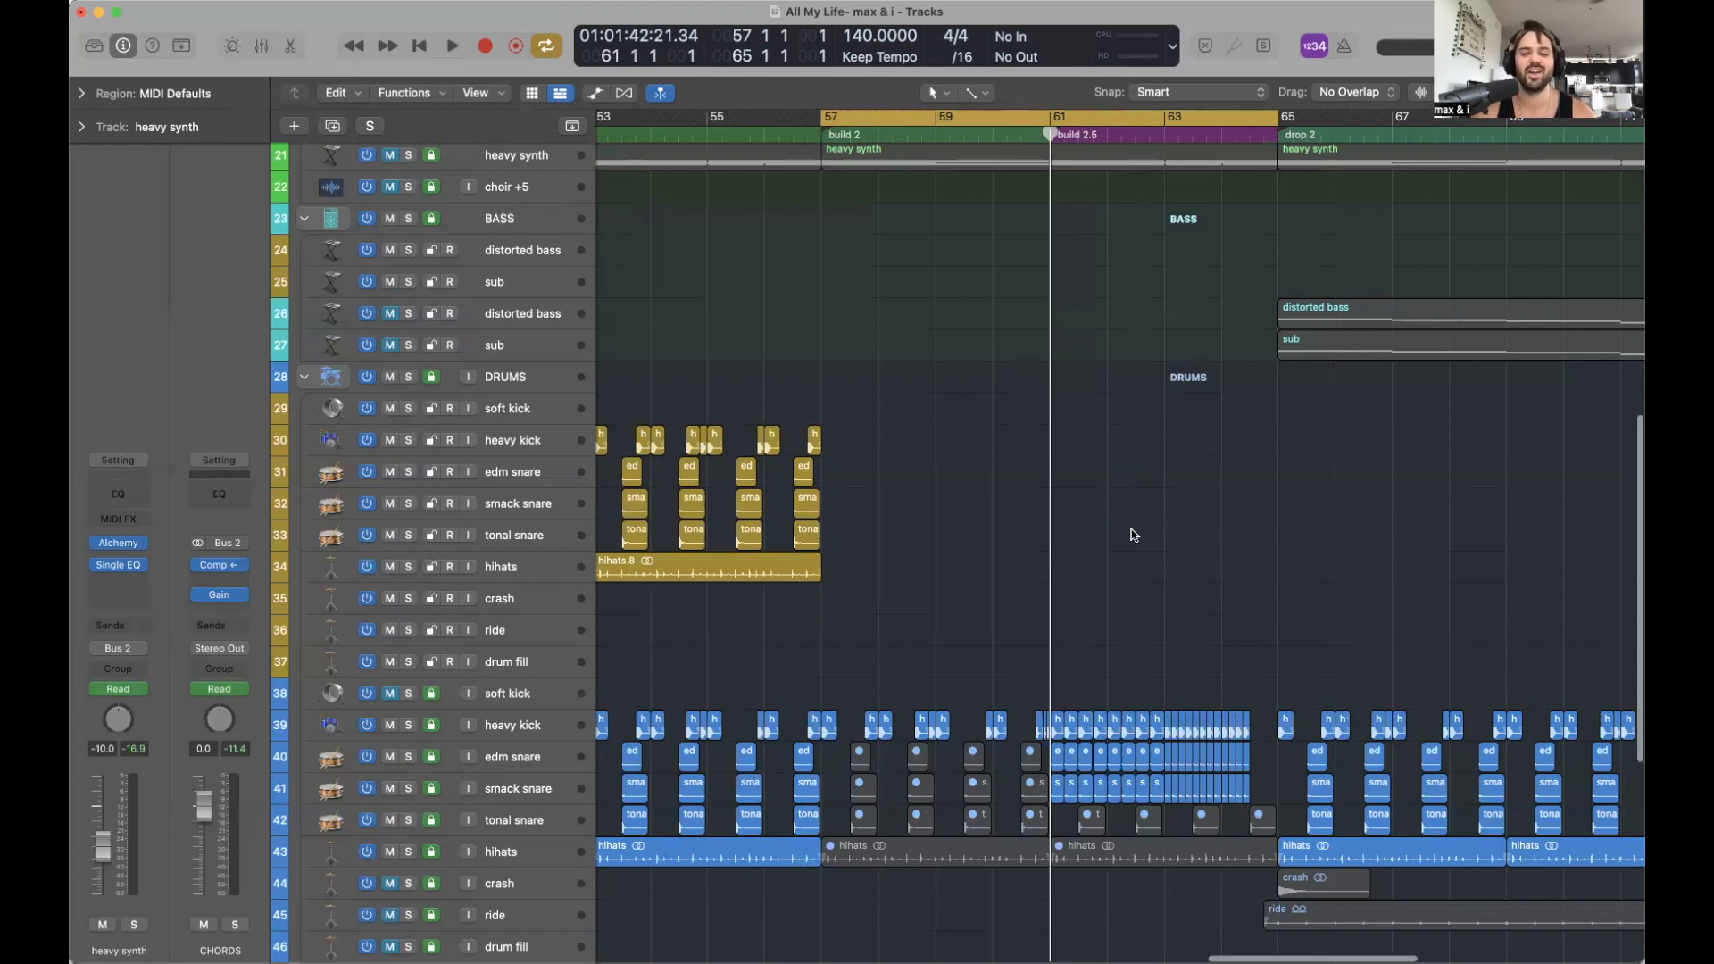
# Copy the new heavy kick track's four-bar pattern from bars 49 to 53 so that it starts at bar 57.
pyautogui.hscroll(-3, 1129, 536)
pyautogui.hscroll(-5, 1034, 371)
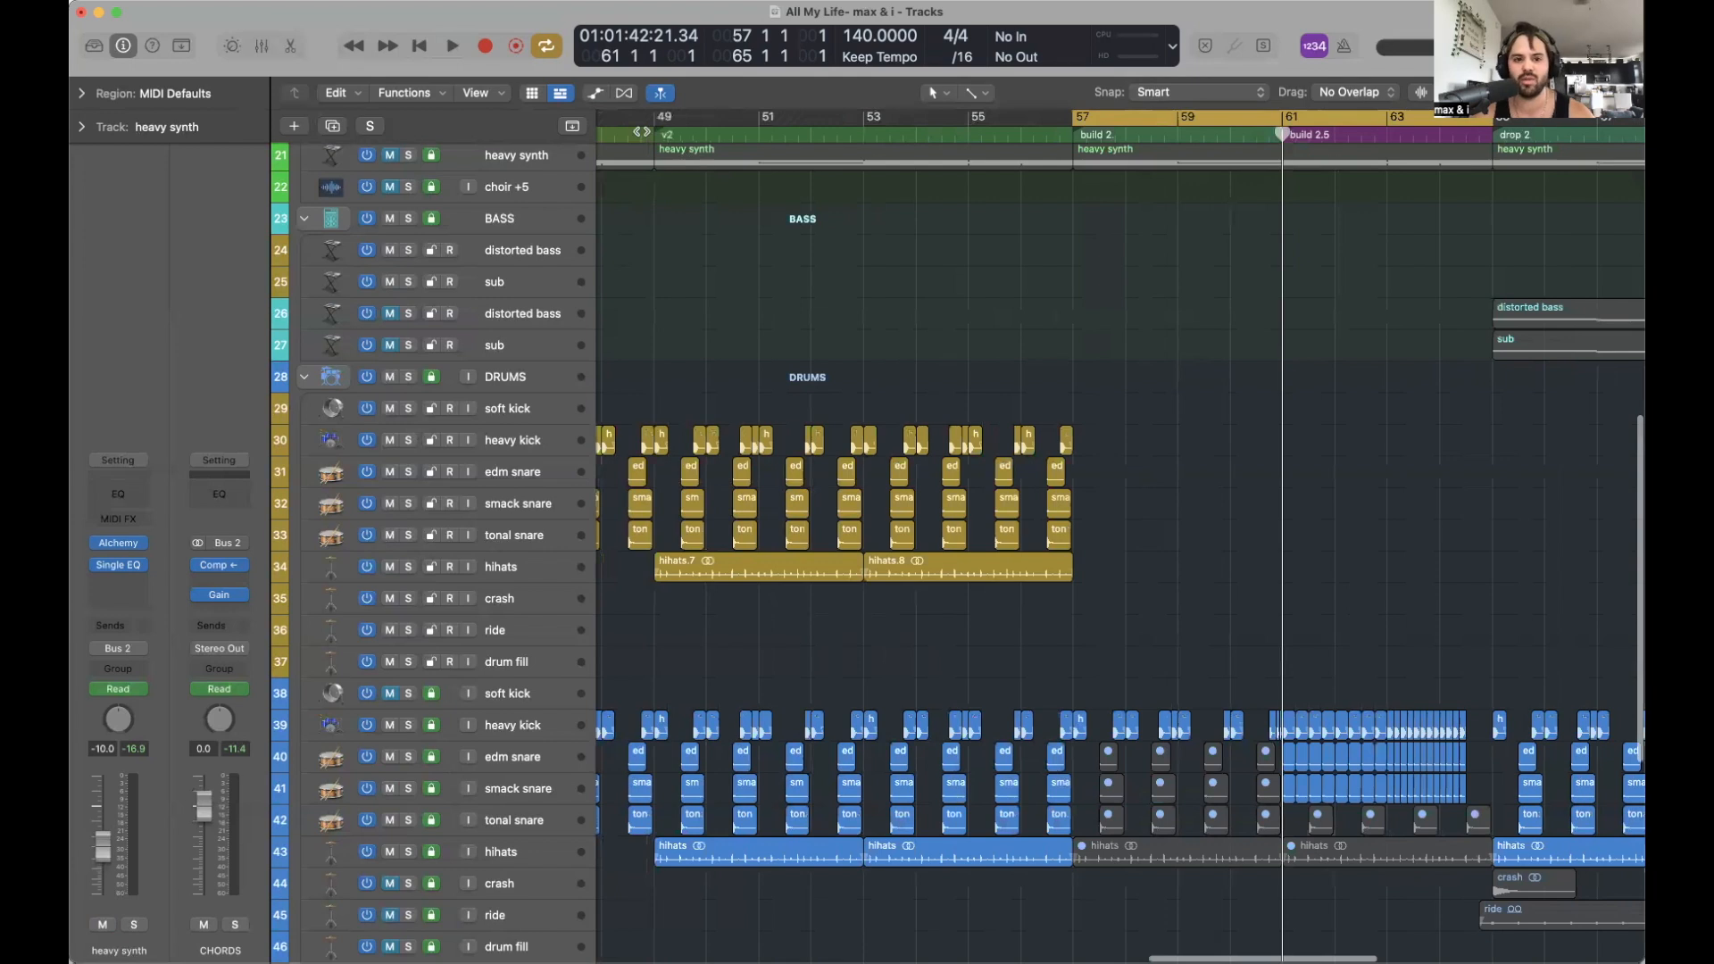
pyautogui.click(648, 133)
pyautogui.click(854, 133)
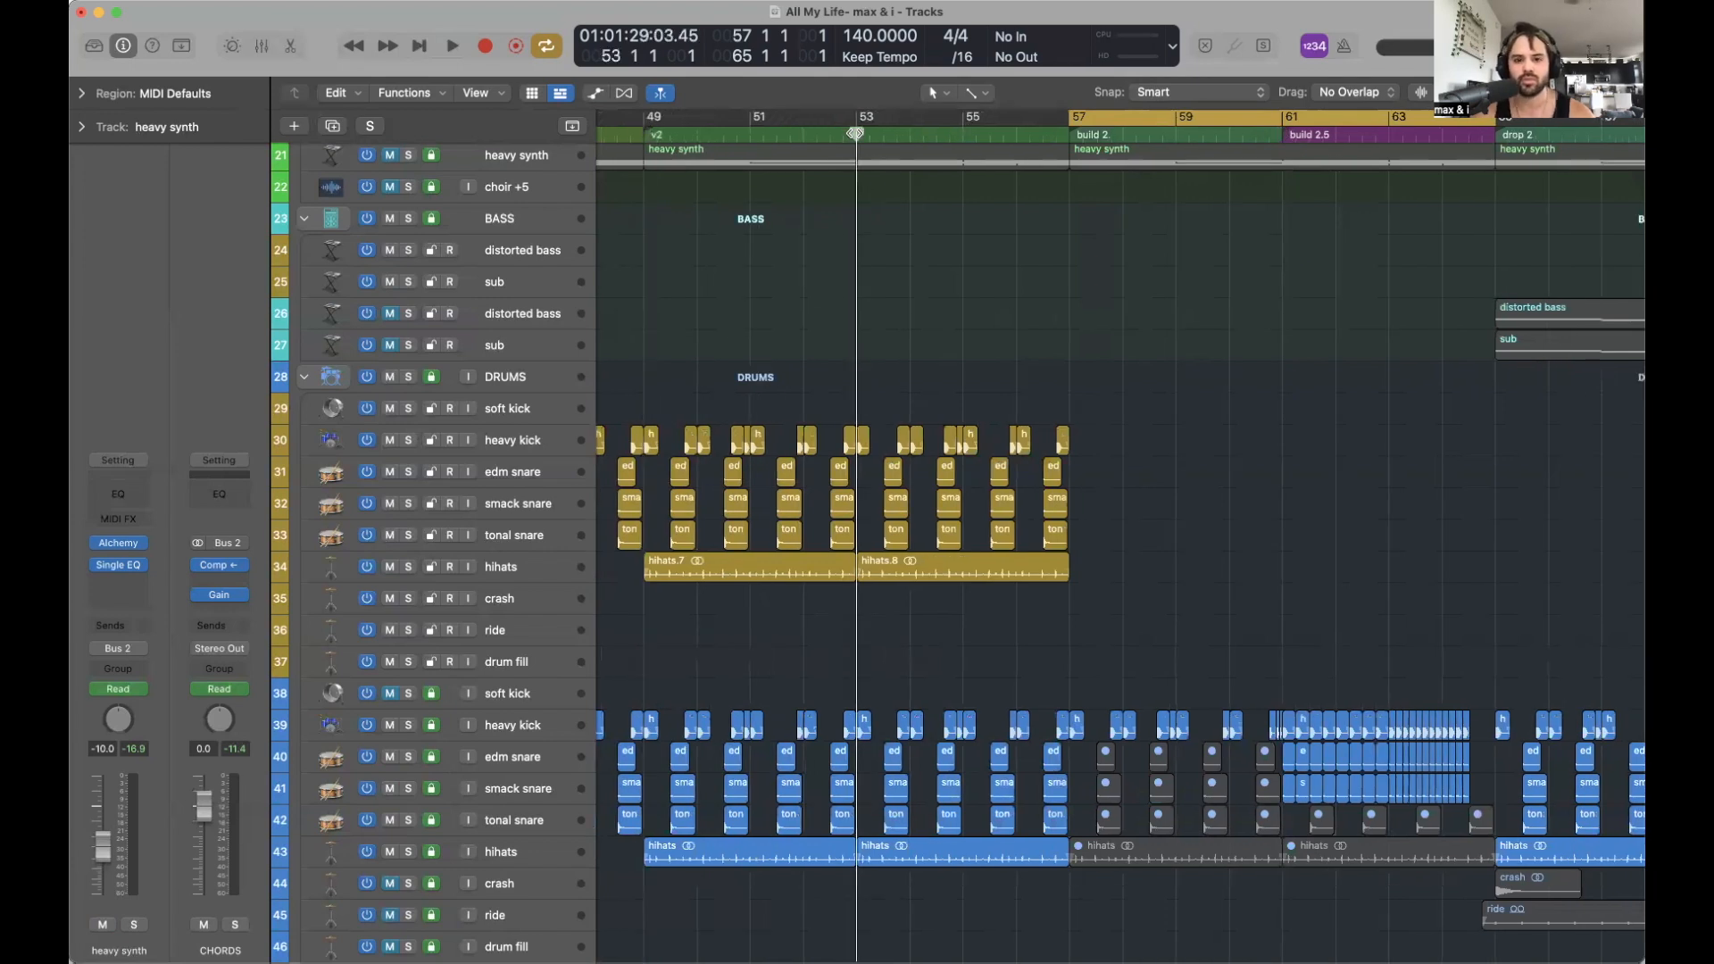
pyautogui.click(643, 133)
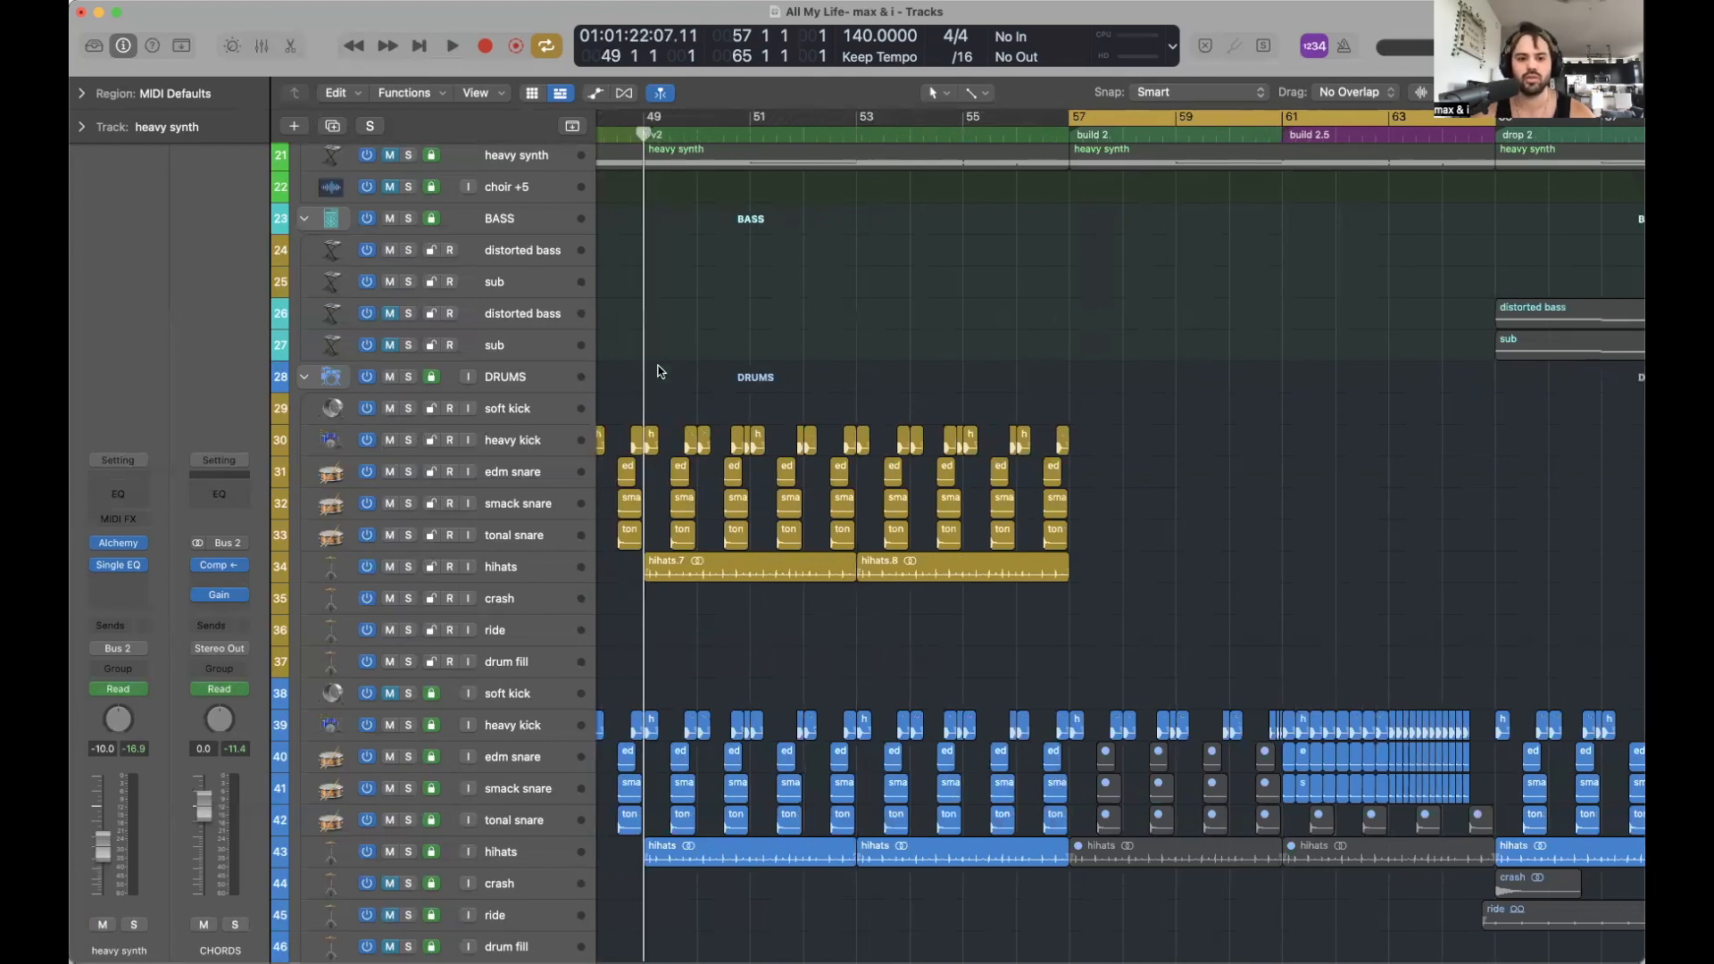
pyautogui.moveTo(649, 413); pyautogui.dragTo(849, 436)
pyautogui.moveTo(652, 441); pyautogui.dragTo(1080, 449)
pyautogui.hscroll(2, 1160, 339)
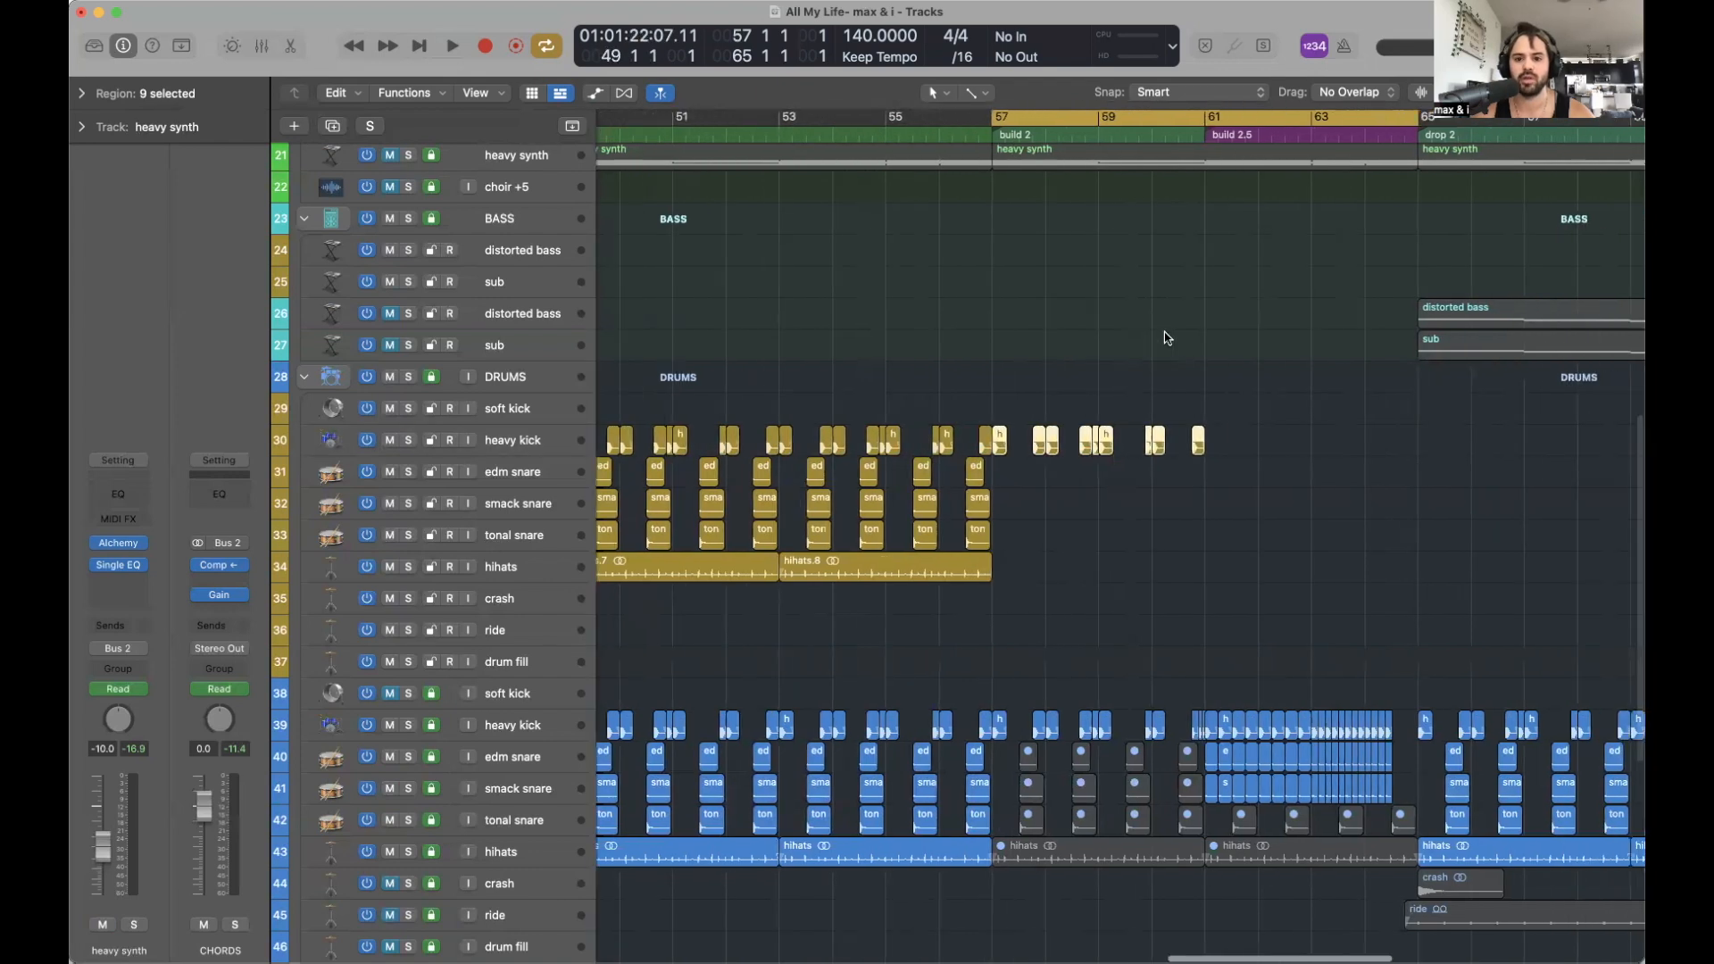
# Mute the original heavy kick, edm snare and smack snare on tracks 39 to 41, and play the copied kicks into build 2.5.
pyautogui.hscroll(2, 1090, 143)
pyautogui.click(1088, 136)
pyautogui.press('super+Right')
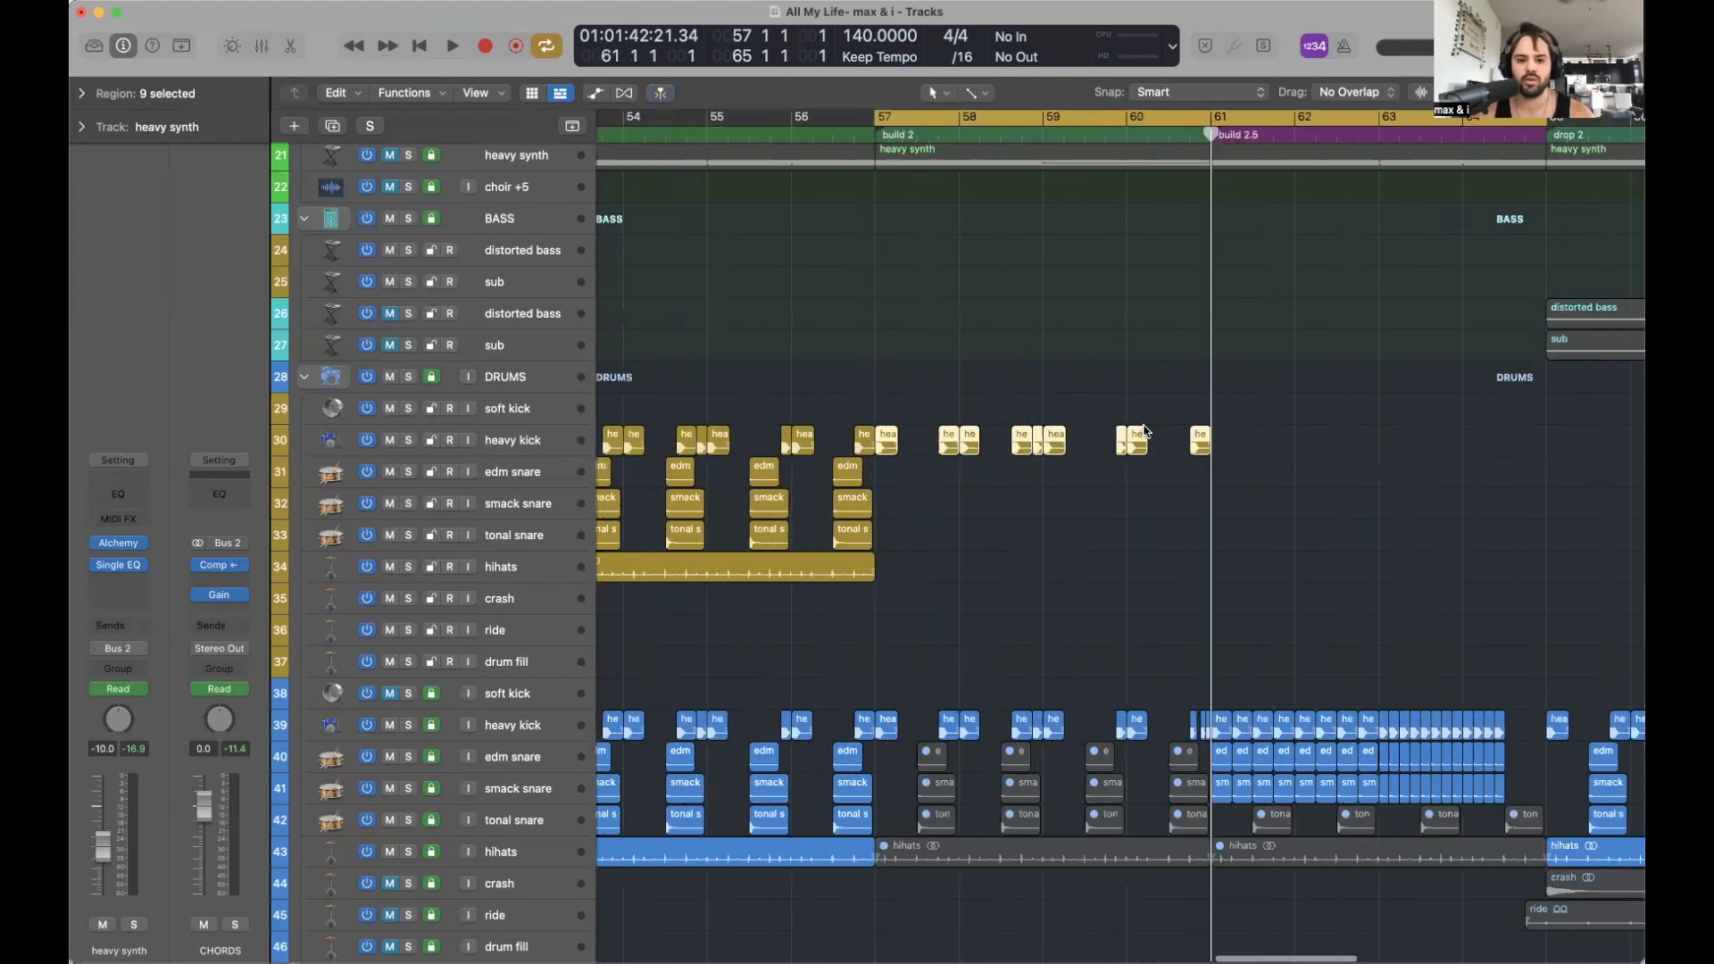
pyautogui.press('super+Right')
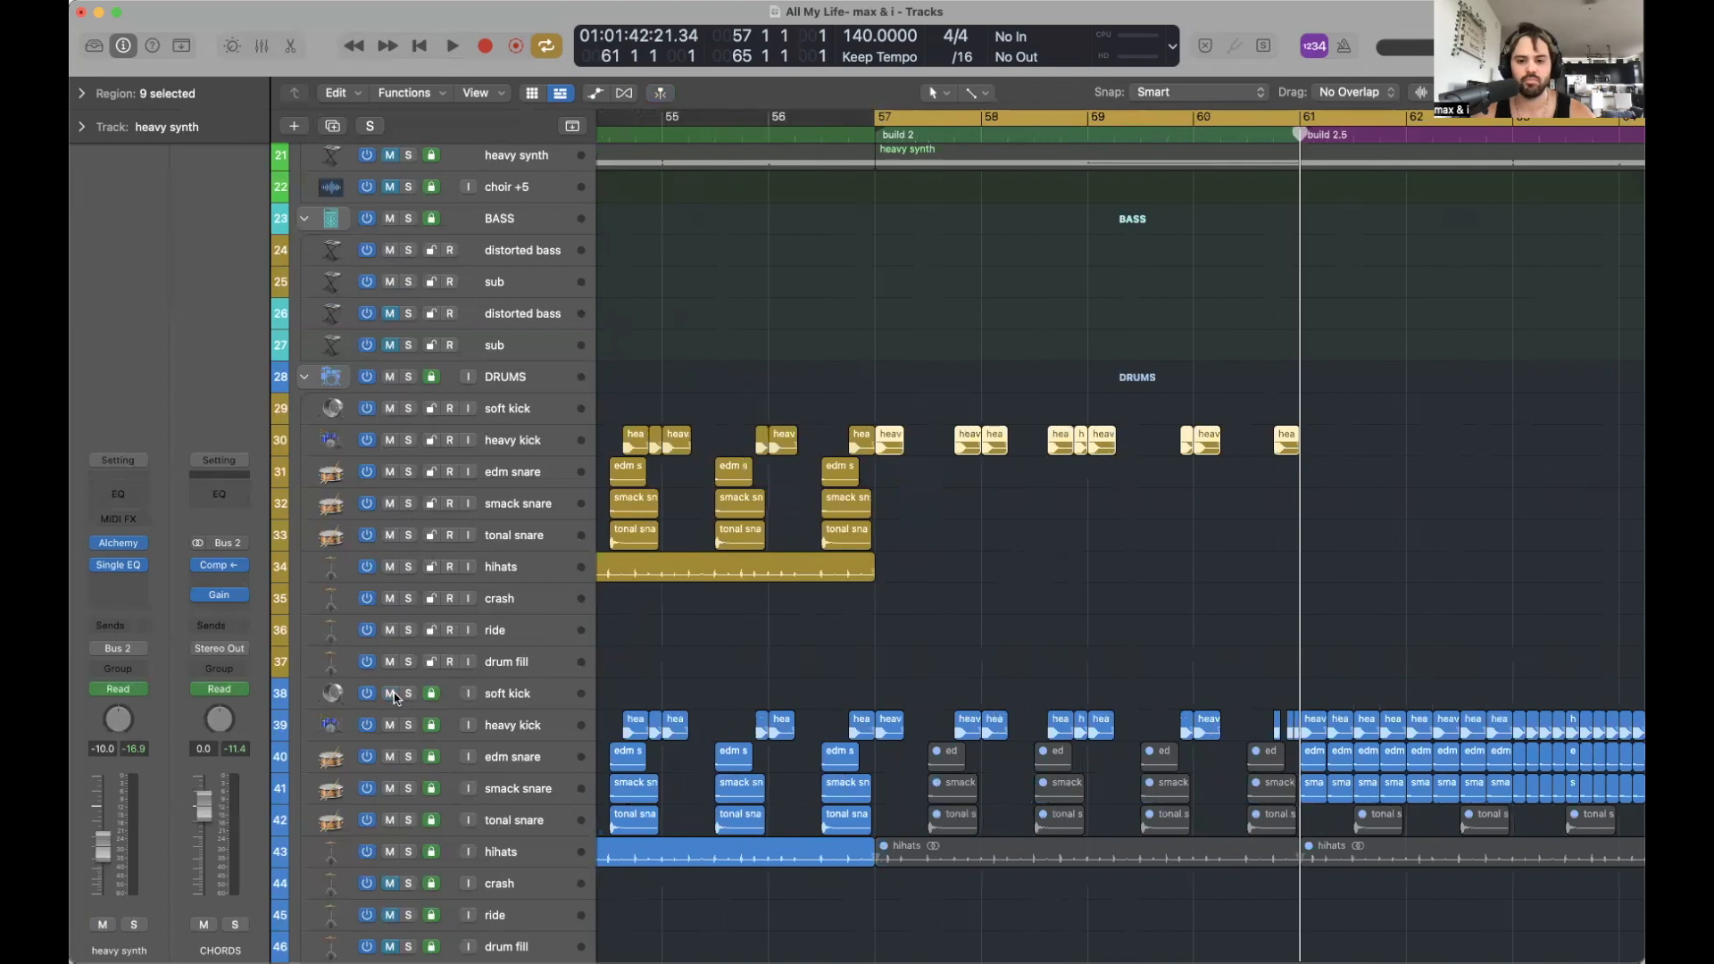
pyautogui.moveTo(393, 692); pyautogui.dragTo(390, 793)
pyautogui.hscroll(2, 1286, 553)
pyautogui.press('space')
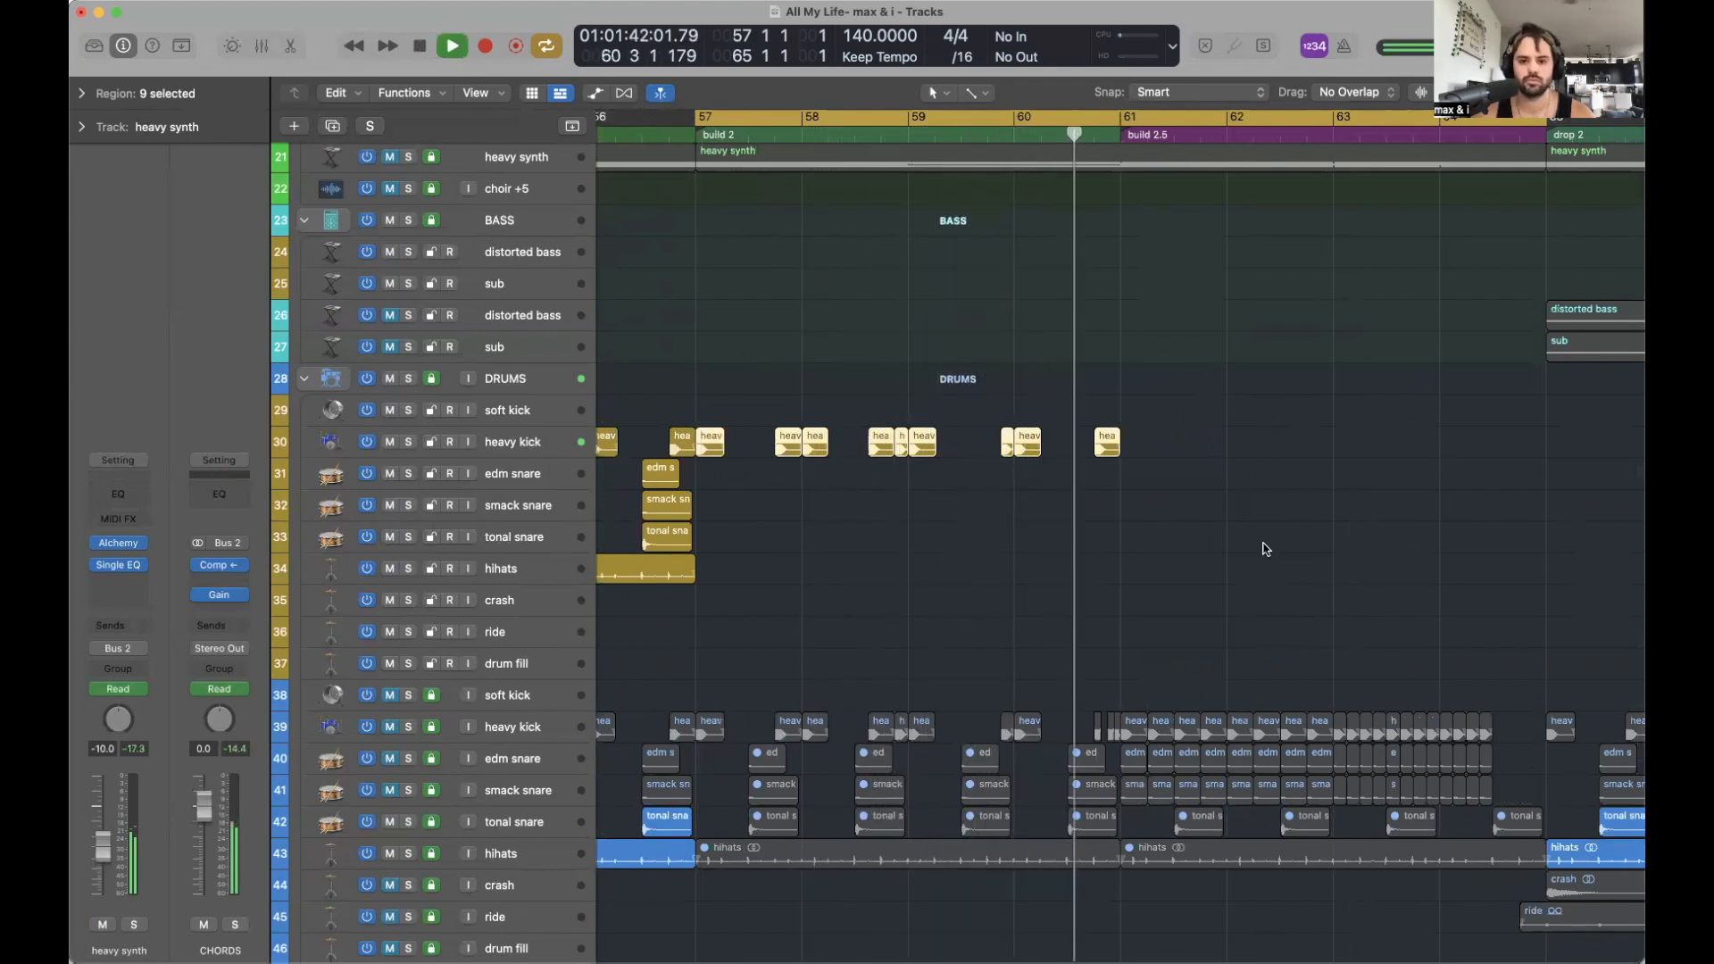
pyautogui.hscroll(3, 1265, 549)
pyautogui.press('space')
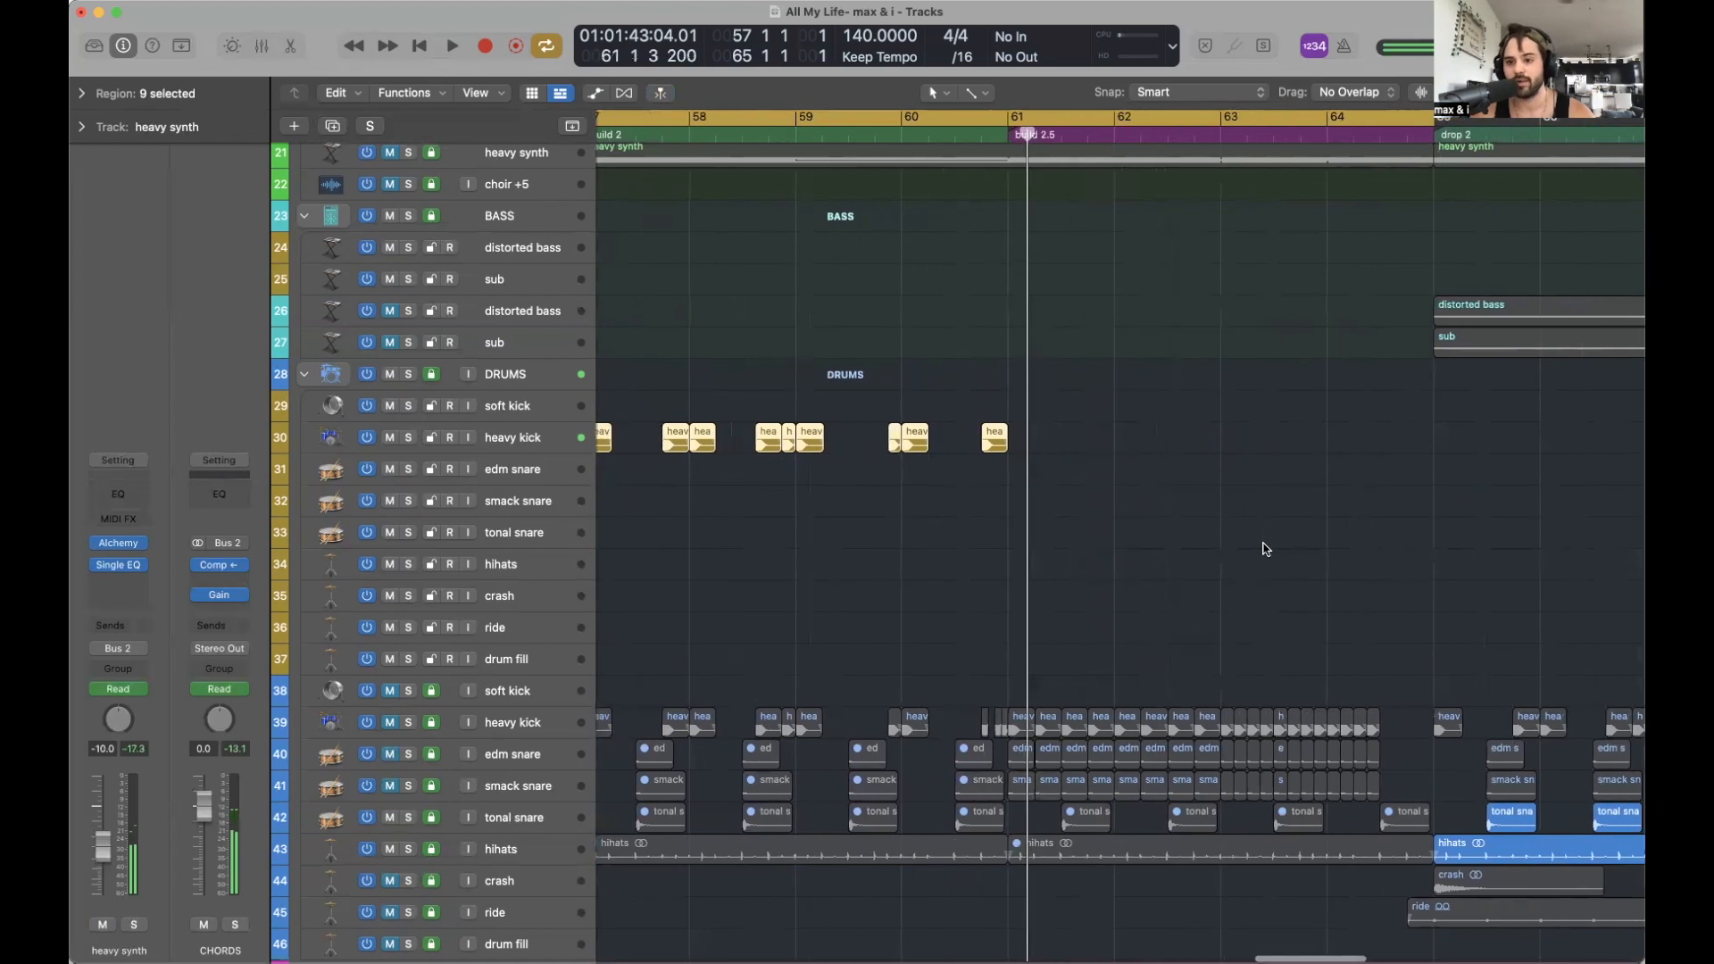
# Deselect the kick regions, place the playhead at bar 61 and set the cycle range from 60 4 to 62.
pyautogui.click(1243, 470)
pyautogui.click(1011, 133)
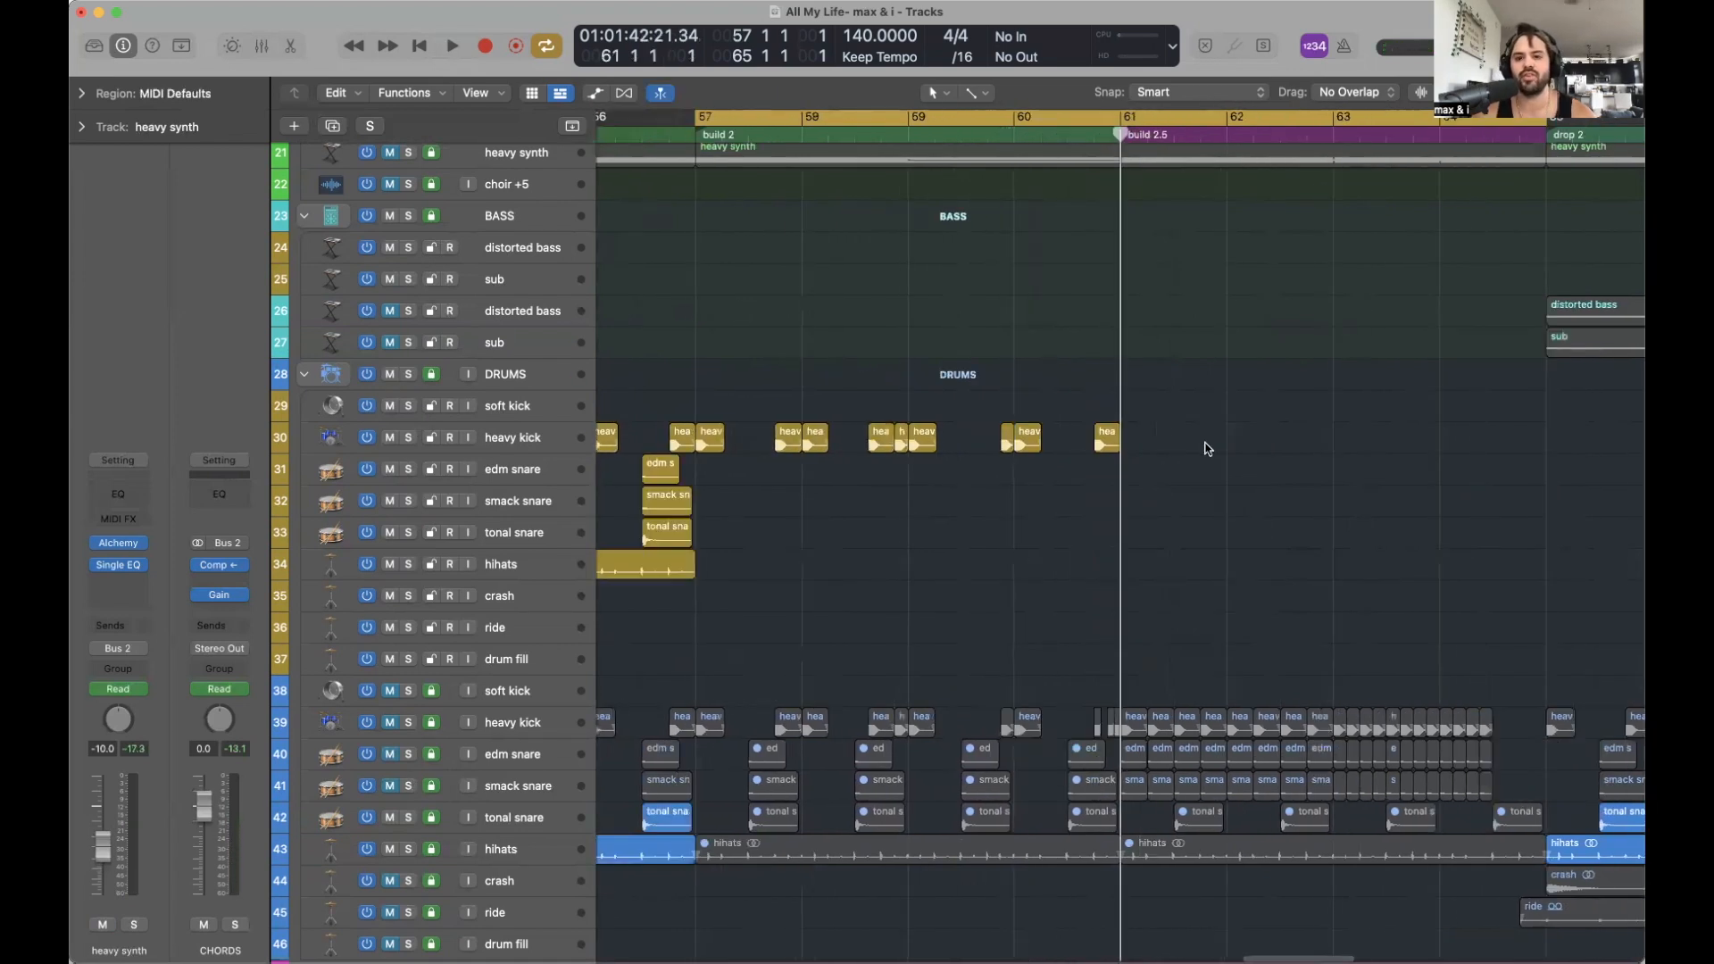
pyautogui.click(1091, 120)
pyautogui.click(1090, 120)
pyautogui.click(1091, 121)
pyautogui.moveTo(1091, 121); pyautogui.dragTo(1226, 120)
pyautogui.hscroll(2, 1260, 350)
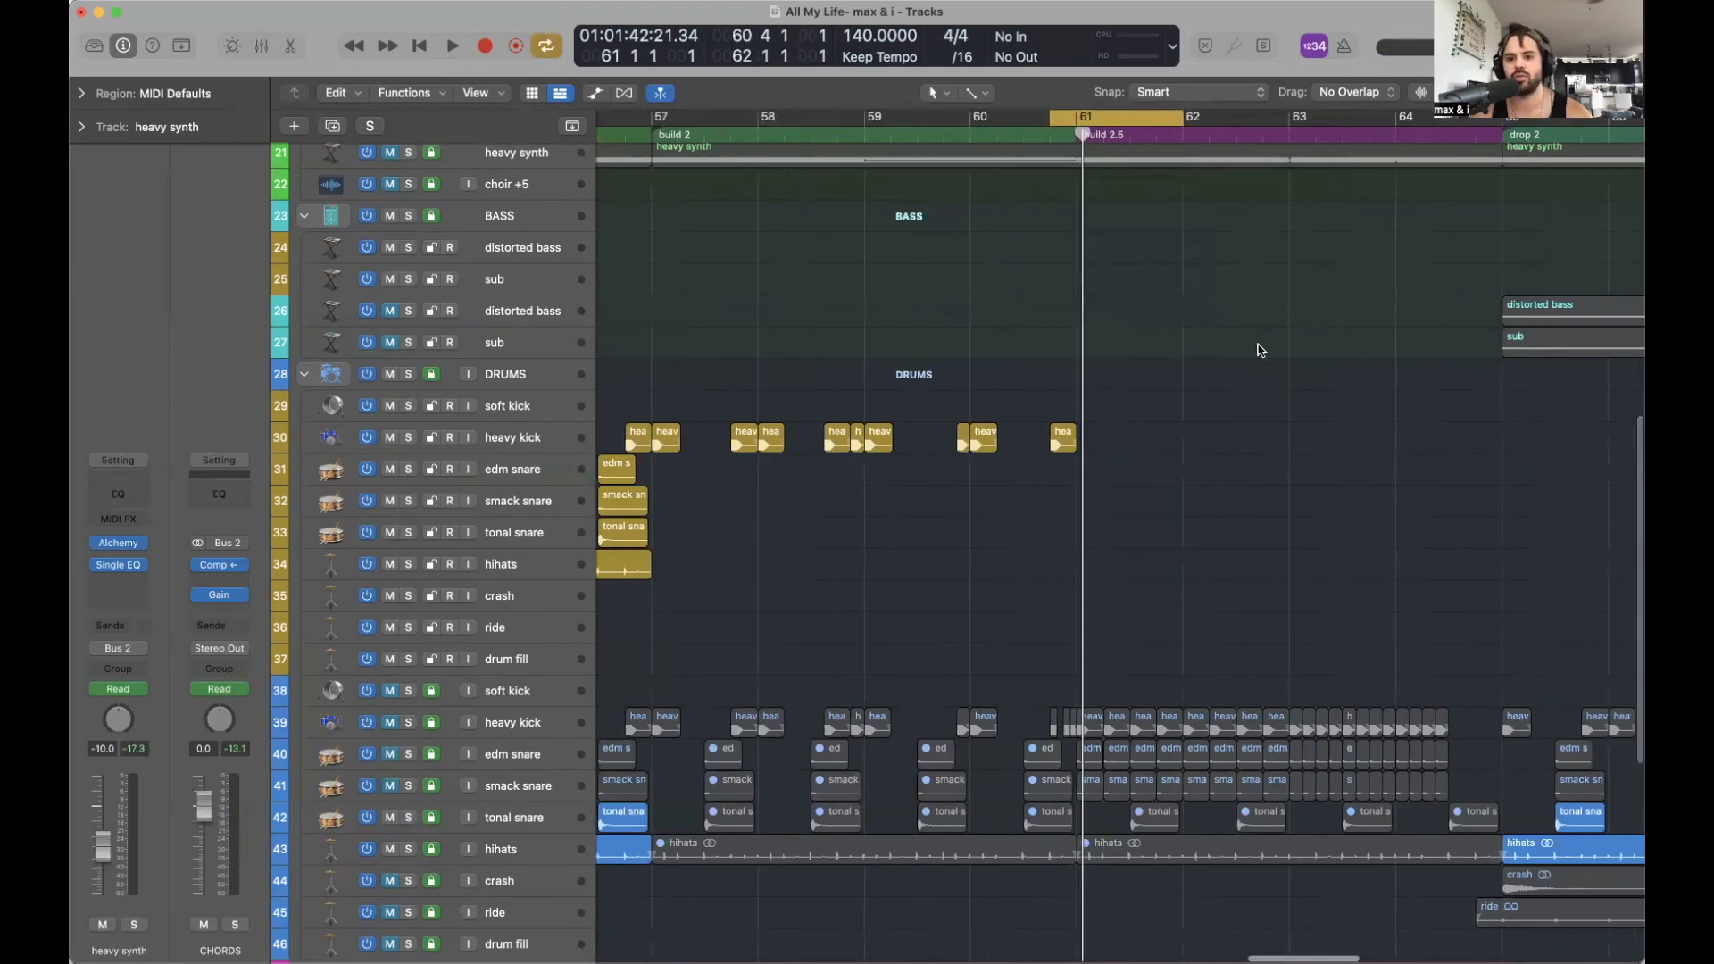
pyautogui.hscroll(1, 1260, 350)
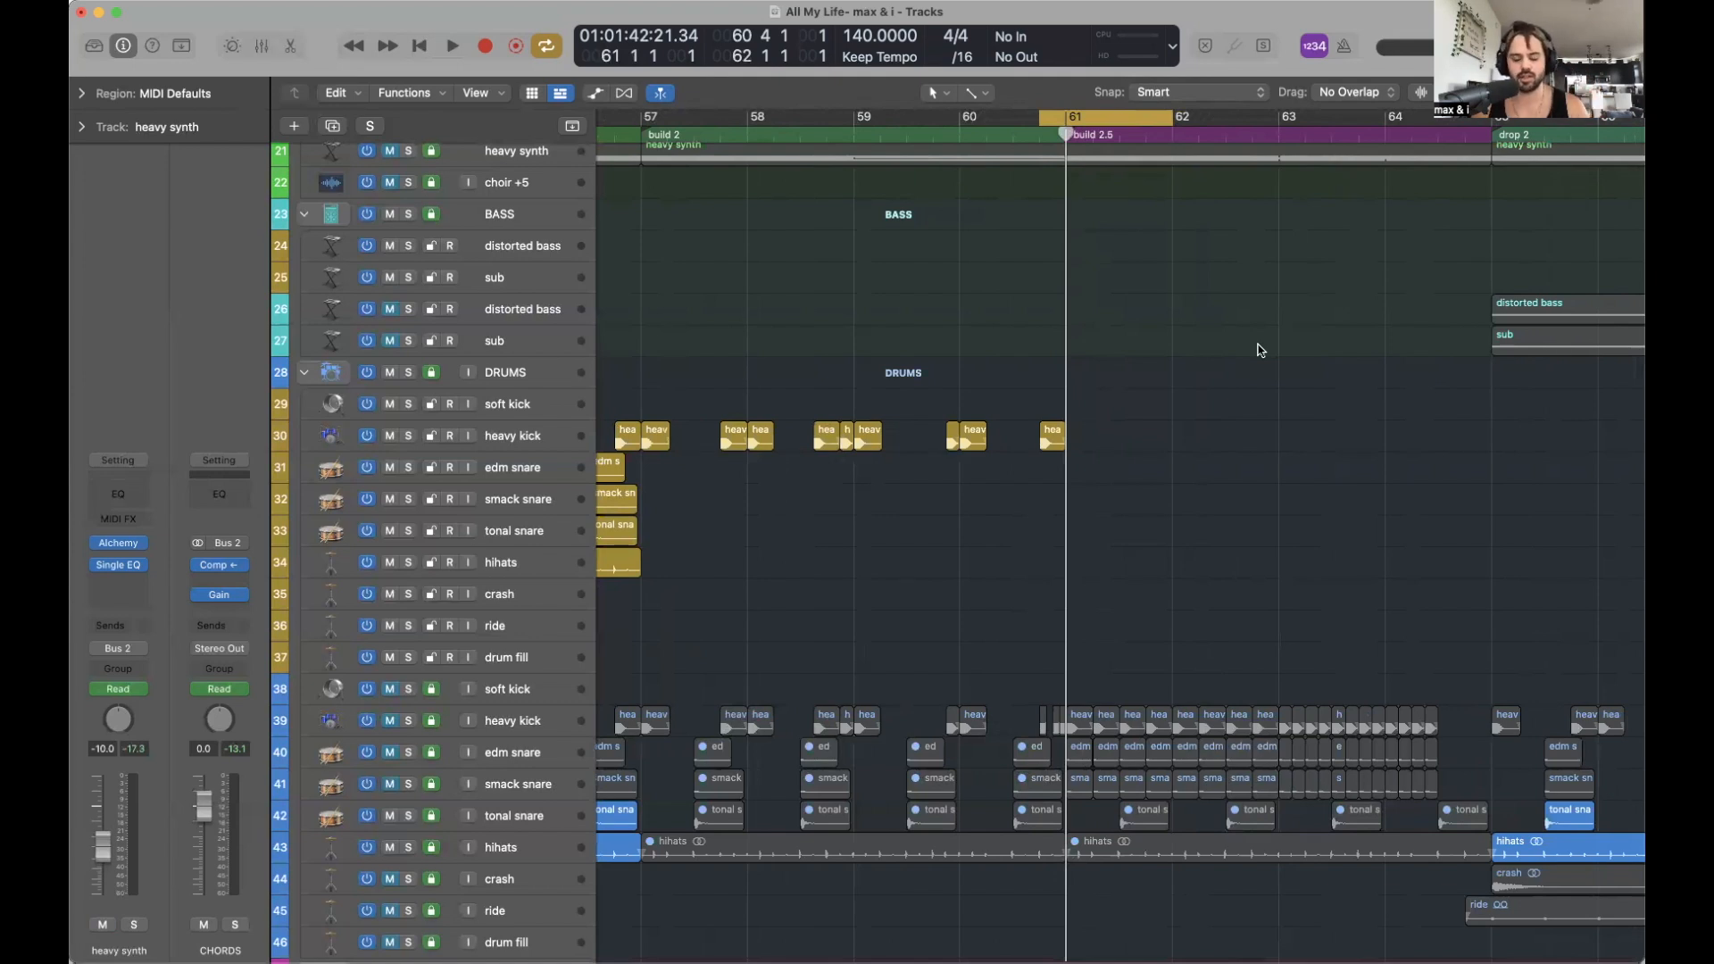
# Compare the new heavy kick regions with the original kick fill between 60 4 and bar 61.
pyautogui.press('super+Right')
pyautogui.press('super+Right')
pyautogui.press('super+Right')
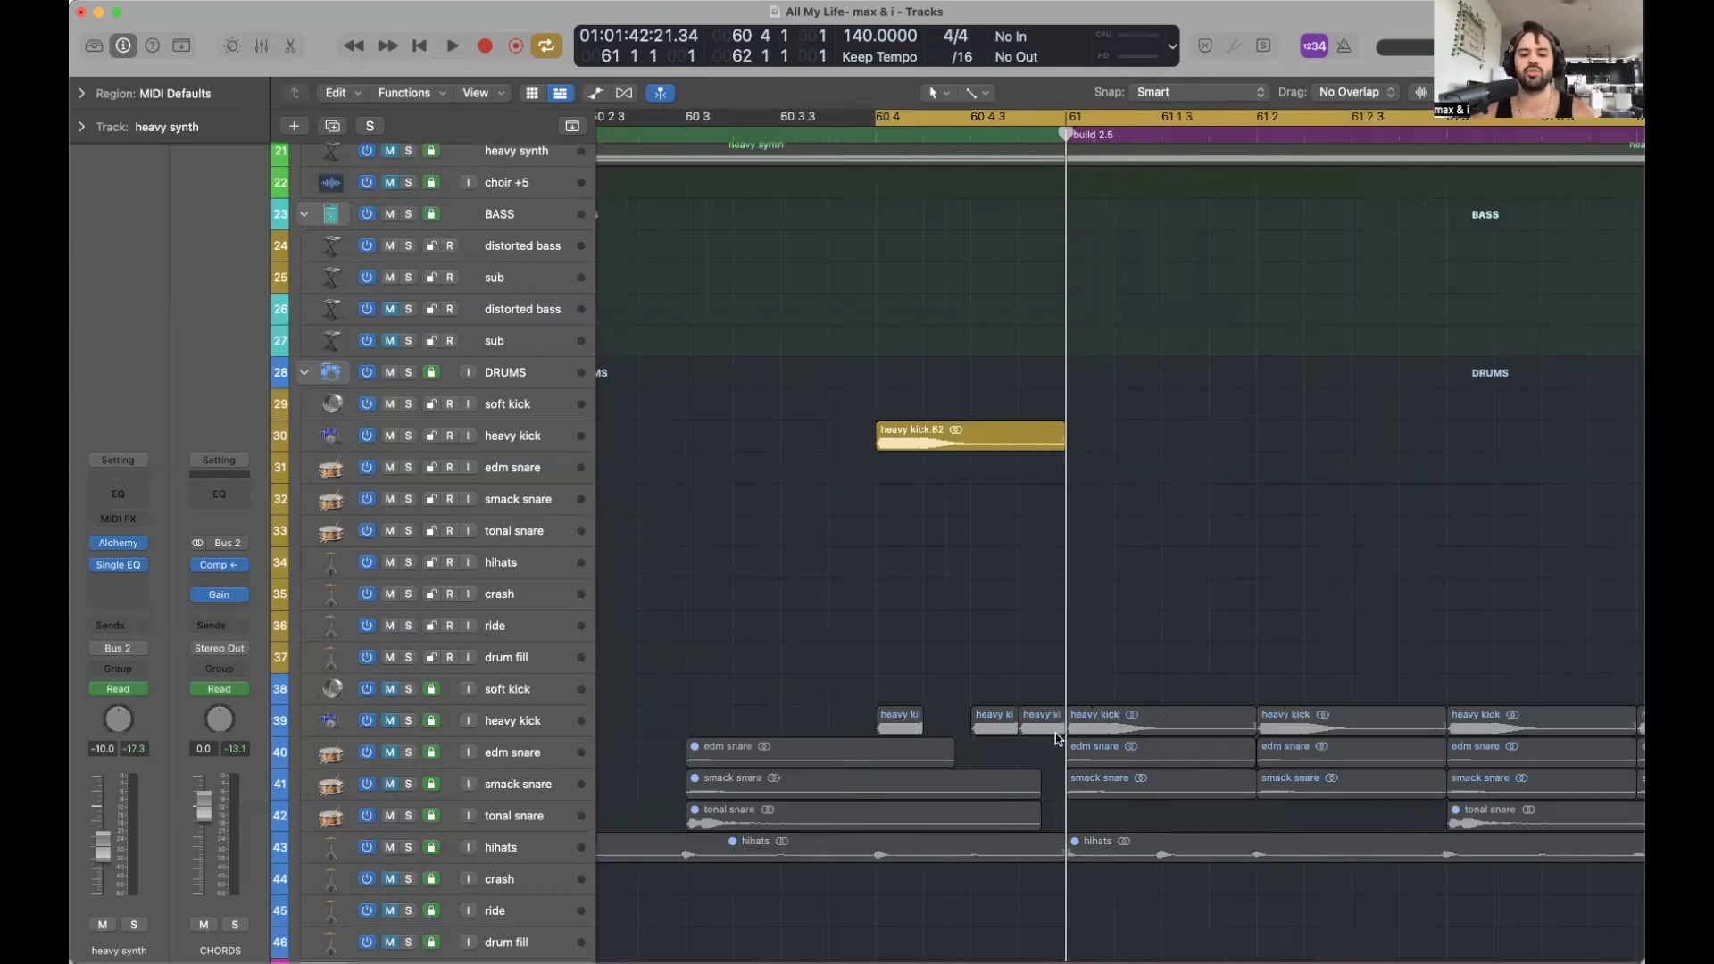
pyautogui.click(937, 134)
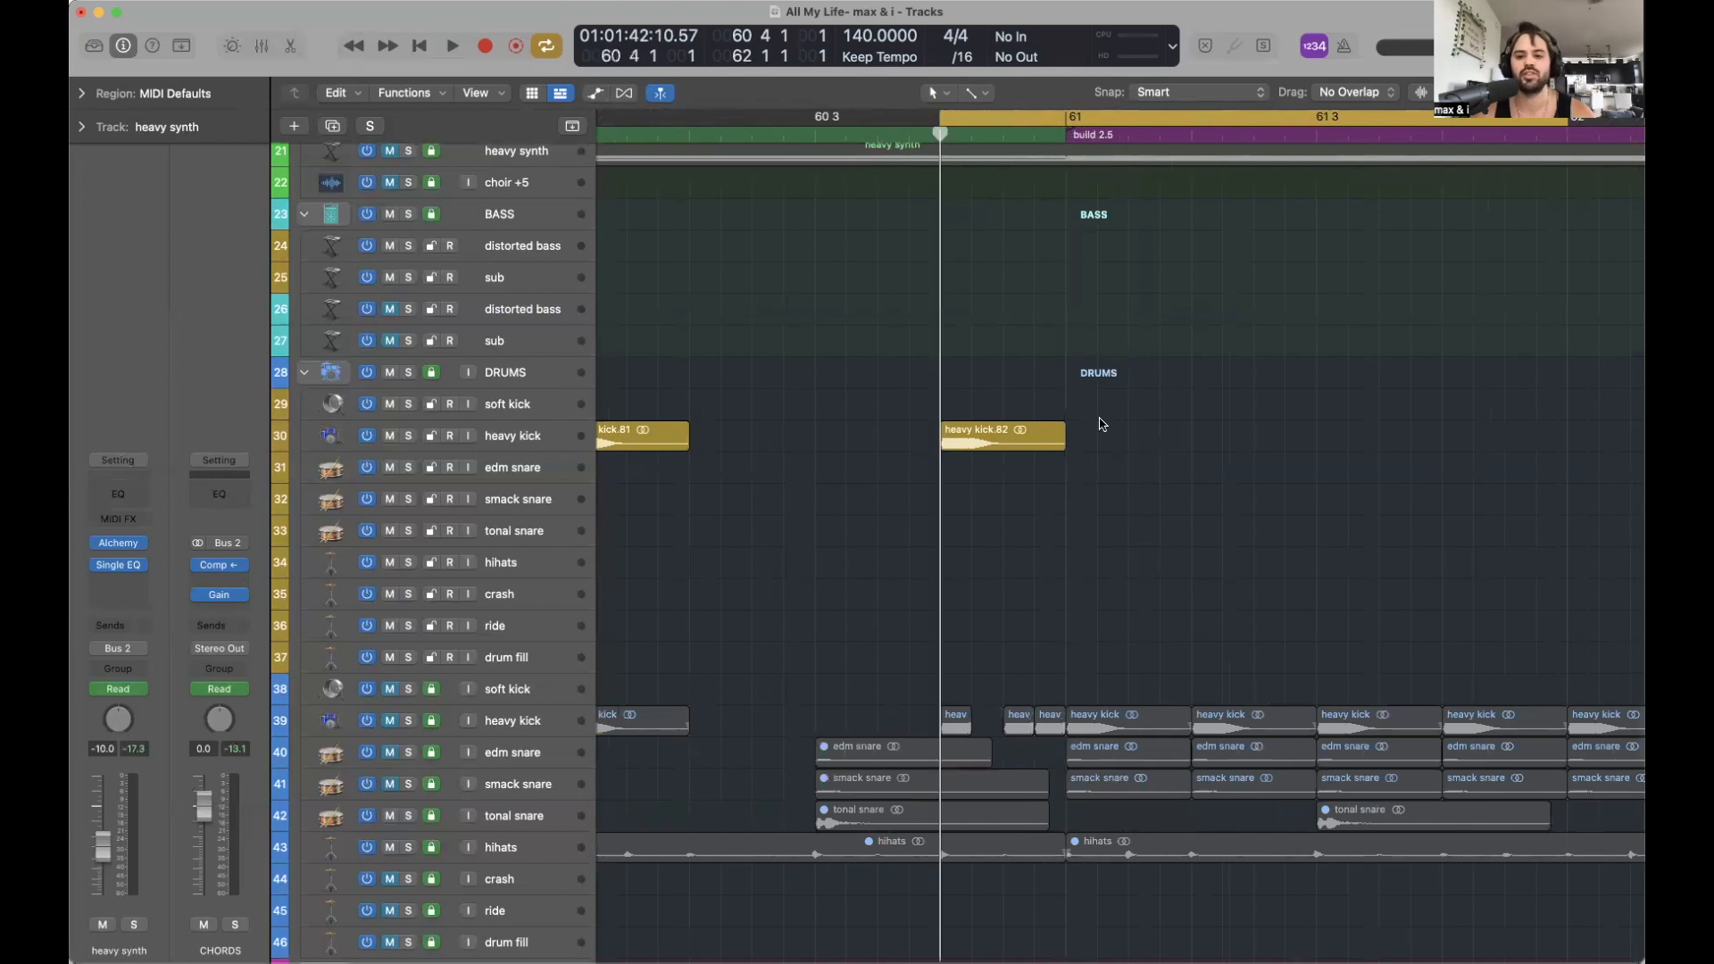
pyautogui.press('super+Left')
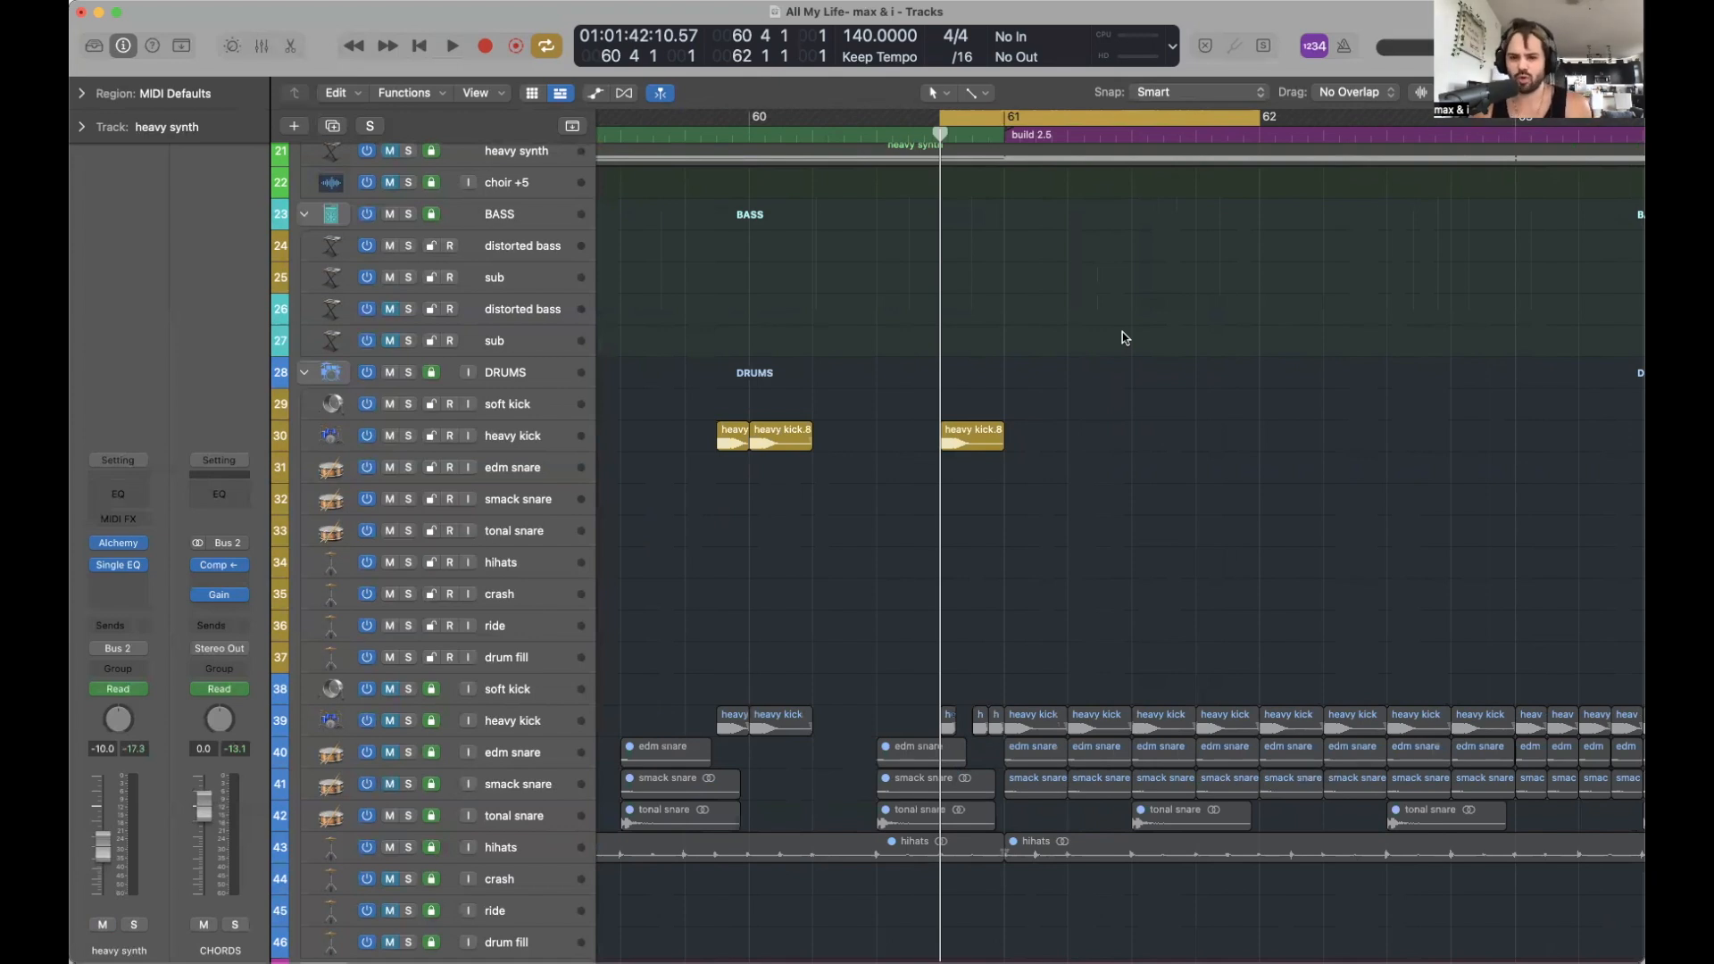
pyautogui.press('super+Right')
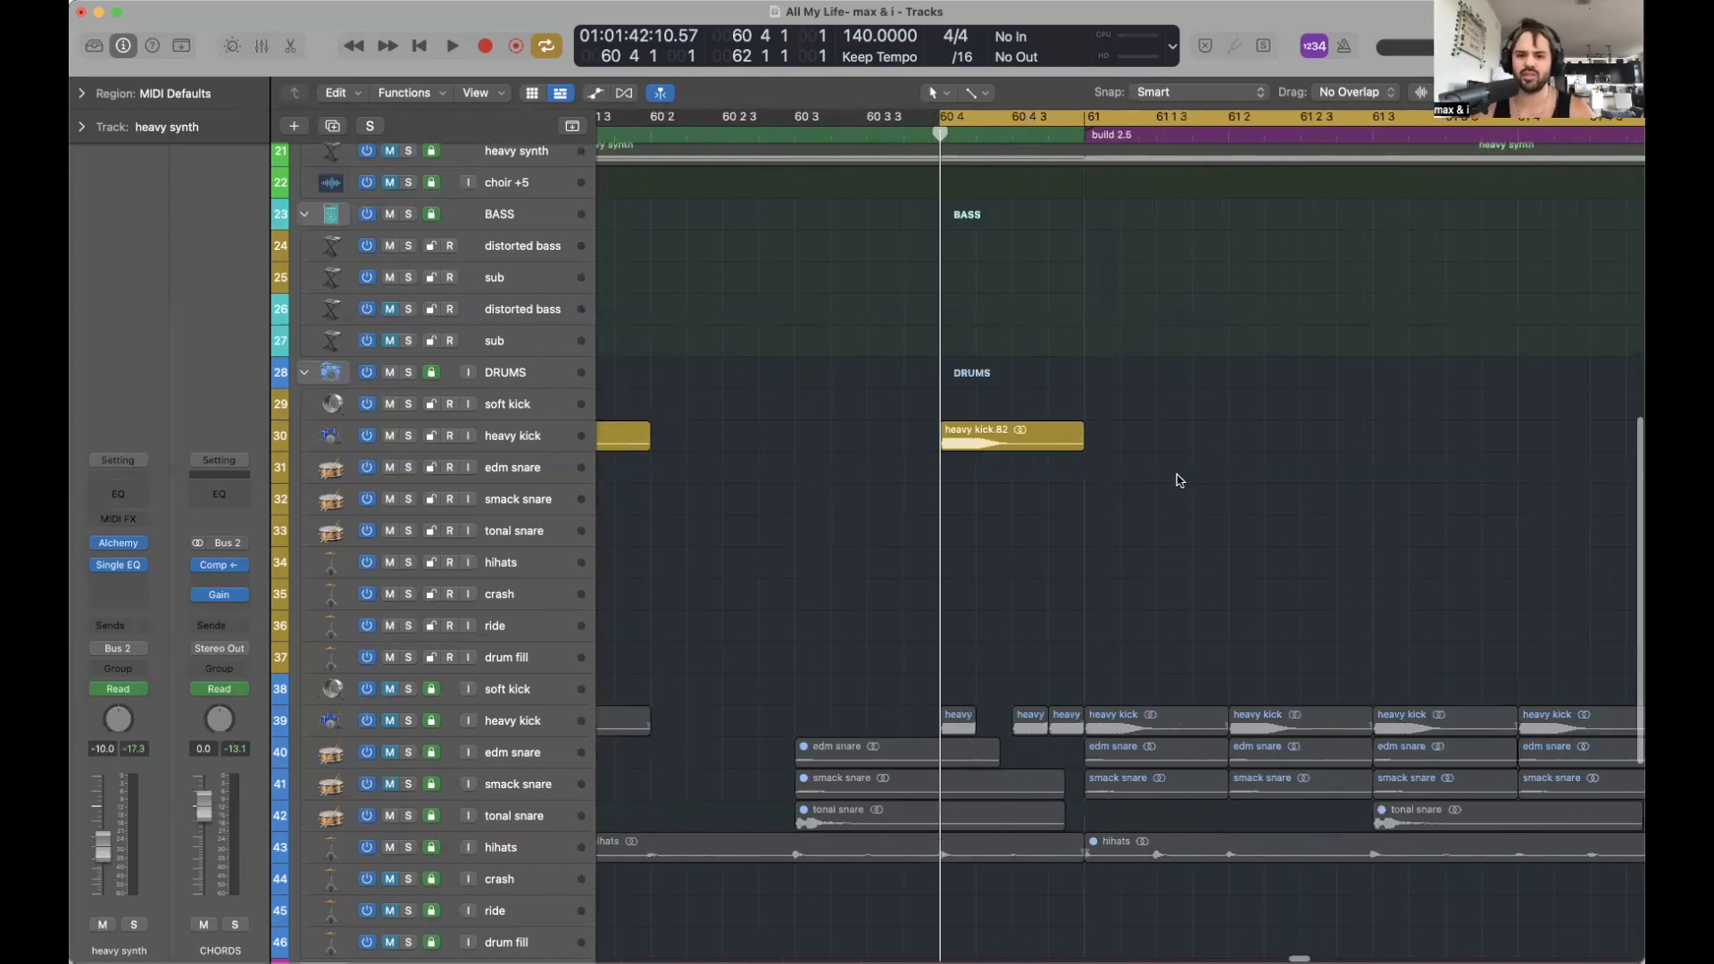
pyautogui.hscroll(5, 1176, 480)
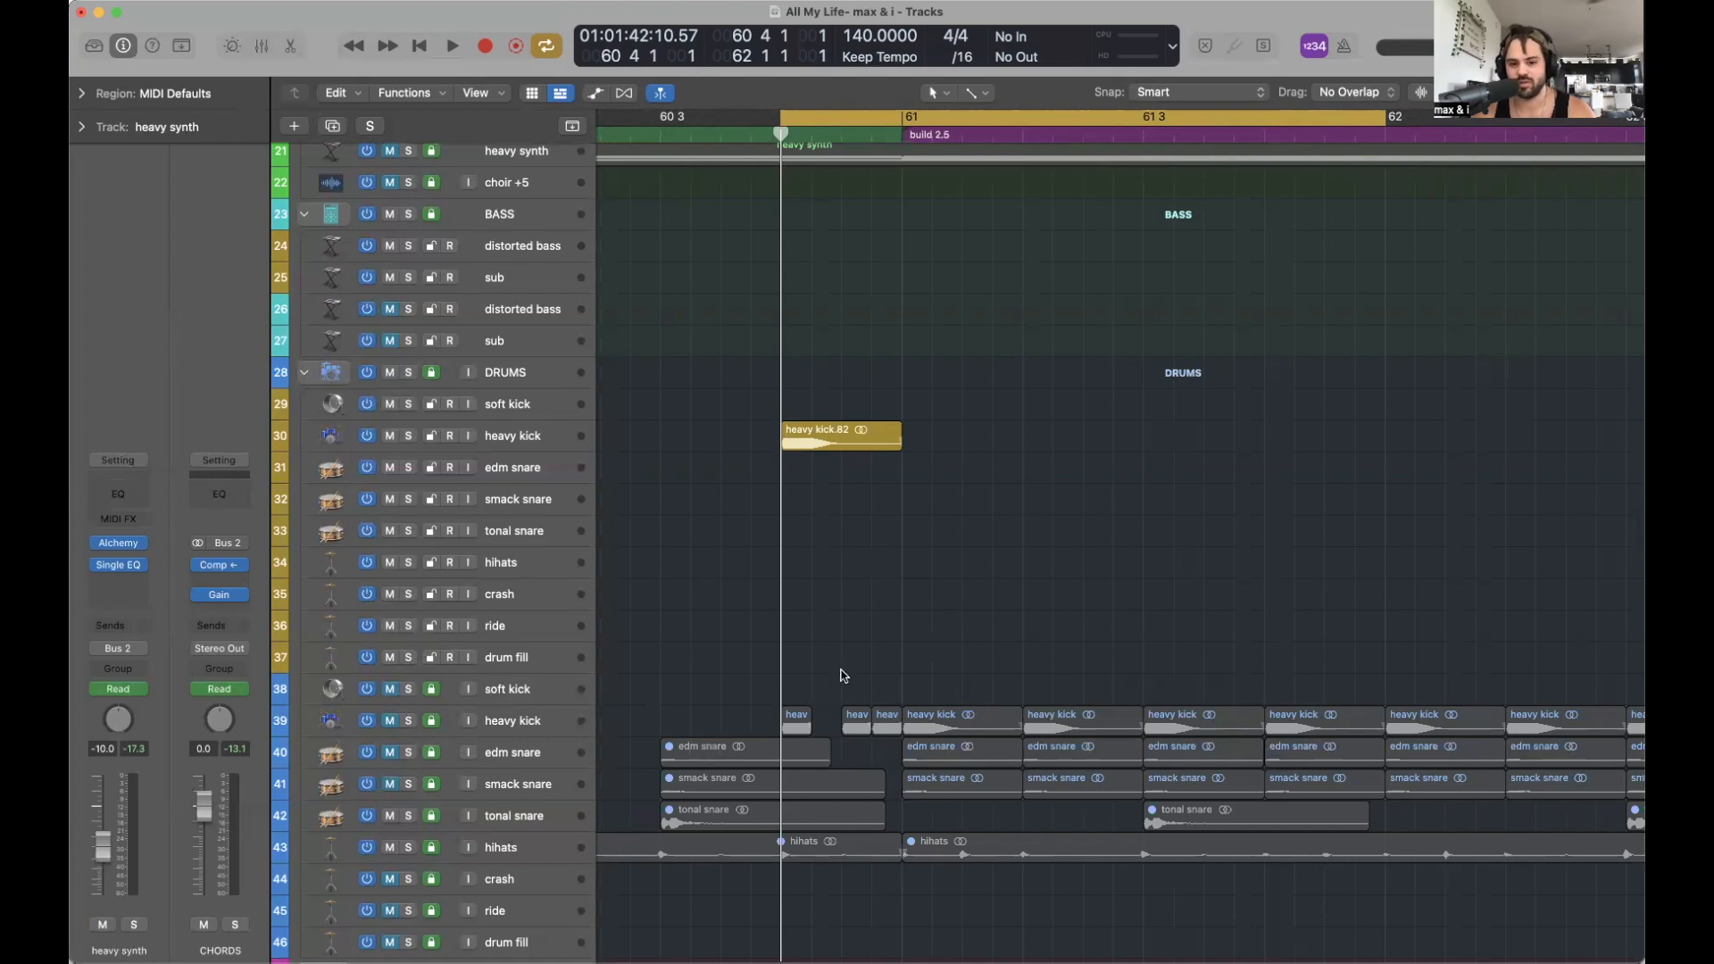
pyautogui.click(899, 129)
pyautogui.click(778, 132)
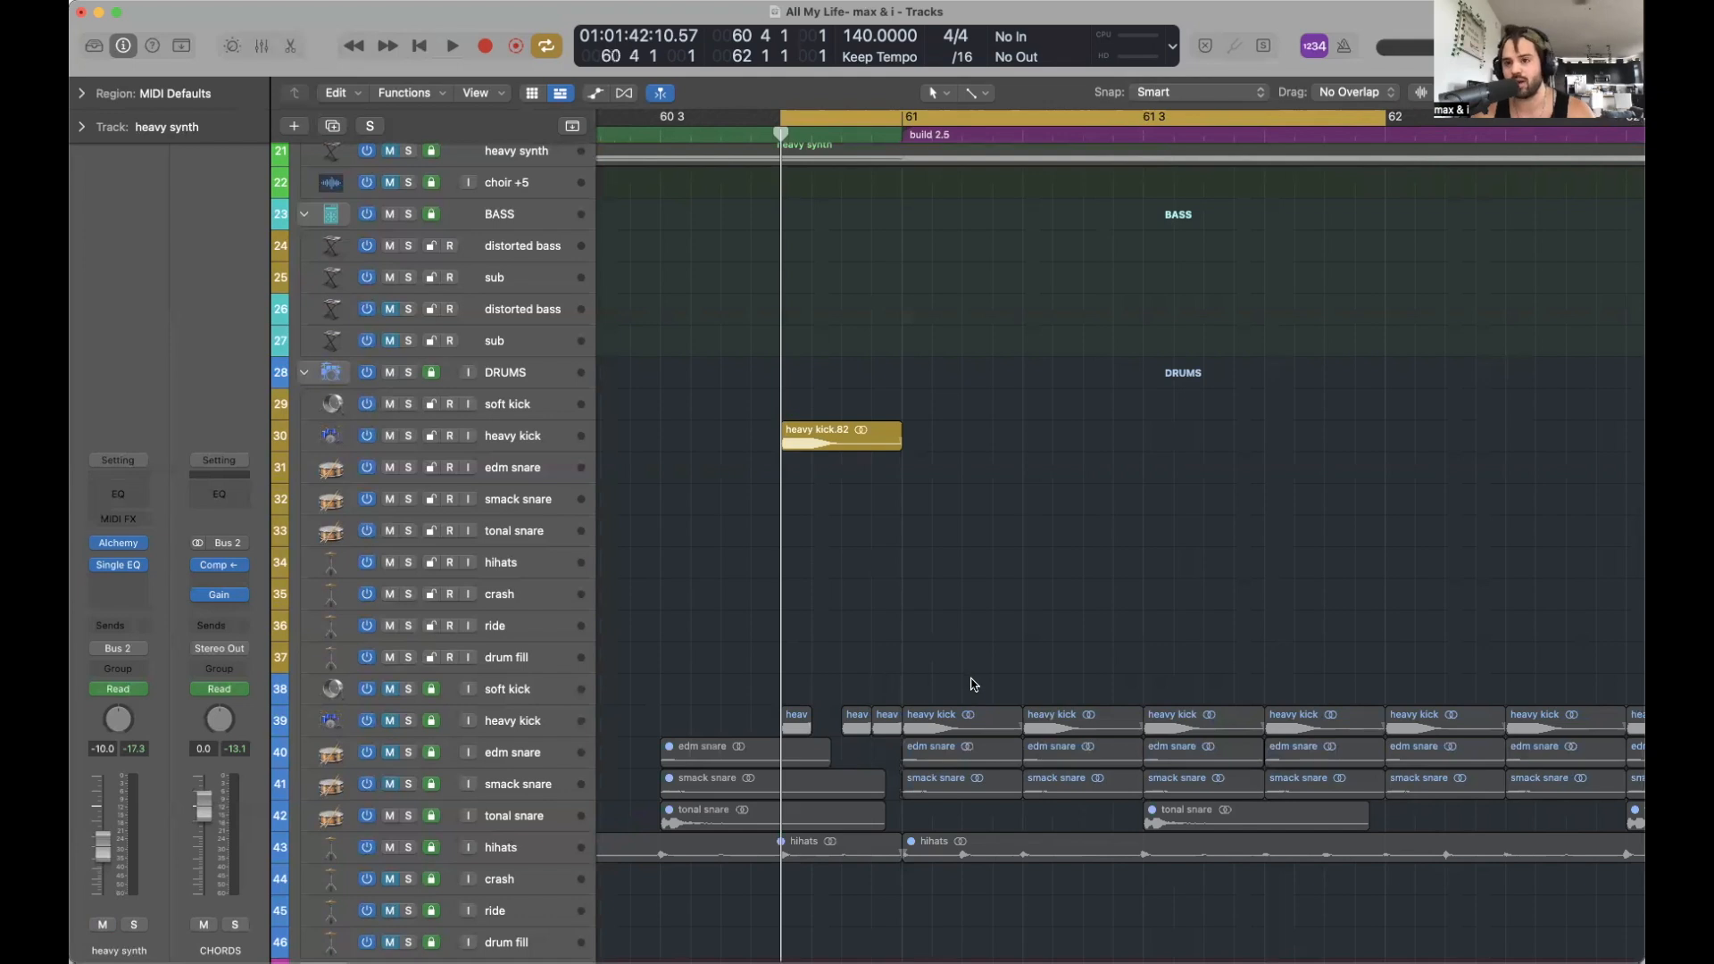
# Trim the heavy kick region at 60 4 to a sixteenth note and copy it to 60 4 3 and 60 4 4.
pyautogui.click(898, 445)
pyautogui.moveTo(898, 444); pyautogui.dragTo(811, 444)
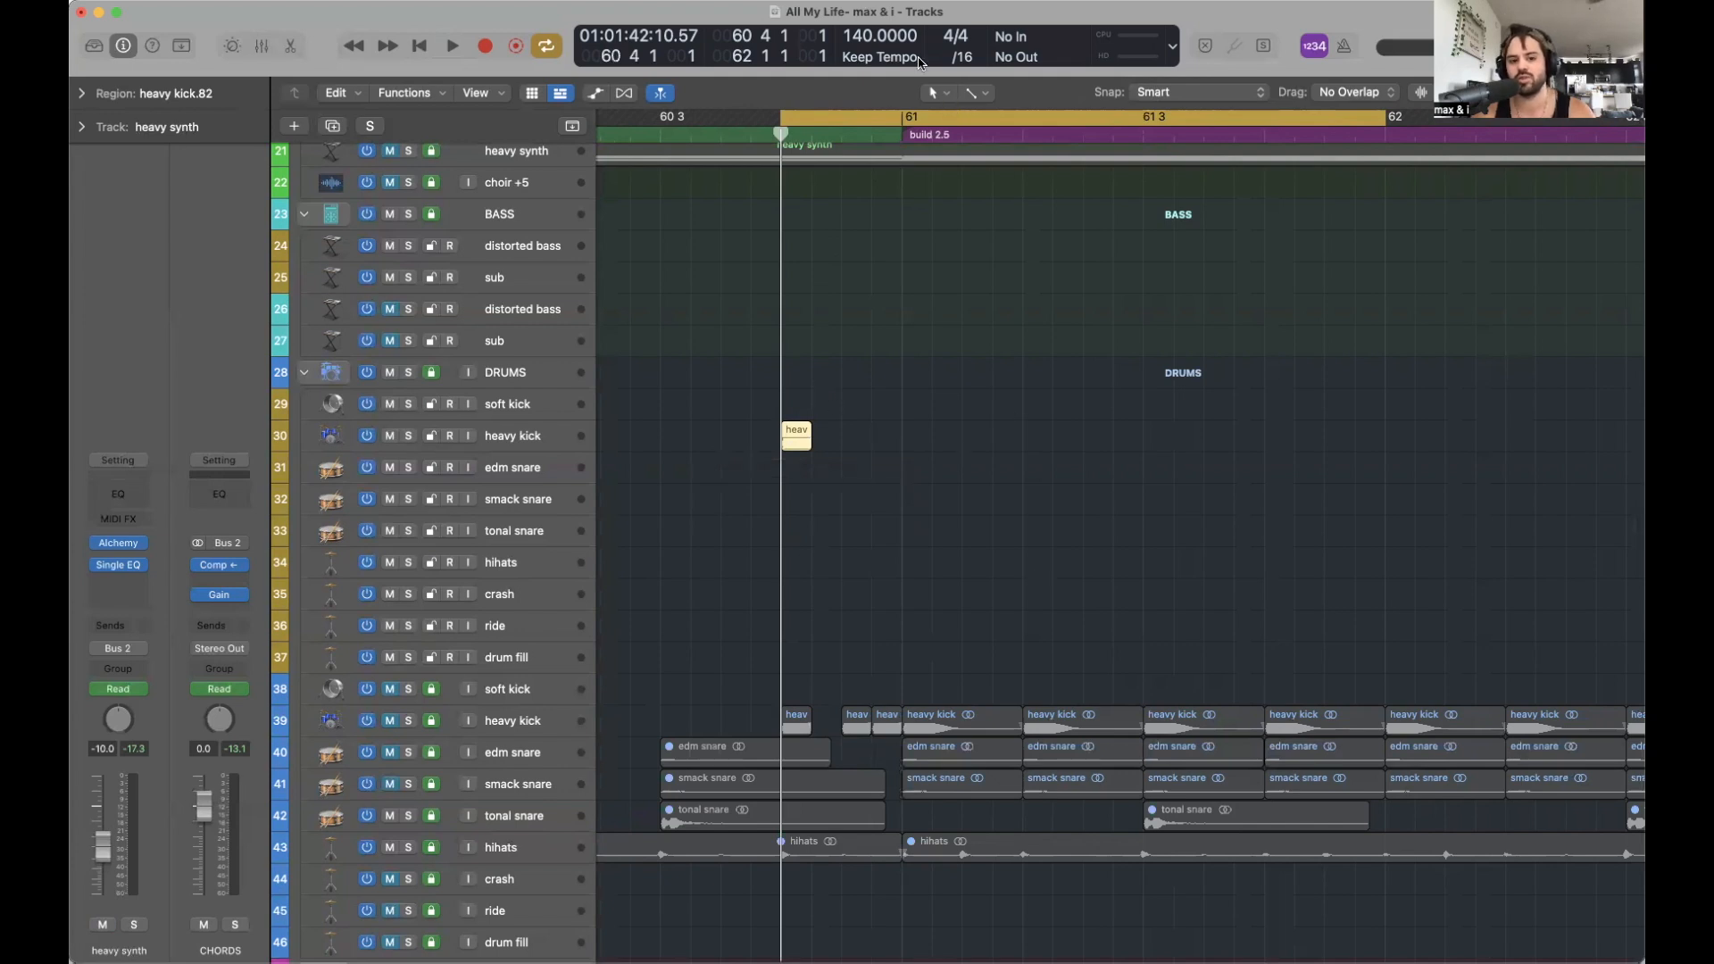
pyautogui.moveTo(797, 444); pyautogui.dragTo(857, 451)
pyautogui.moveTo(784, 135); pyautogui.dragTo(902, 134)
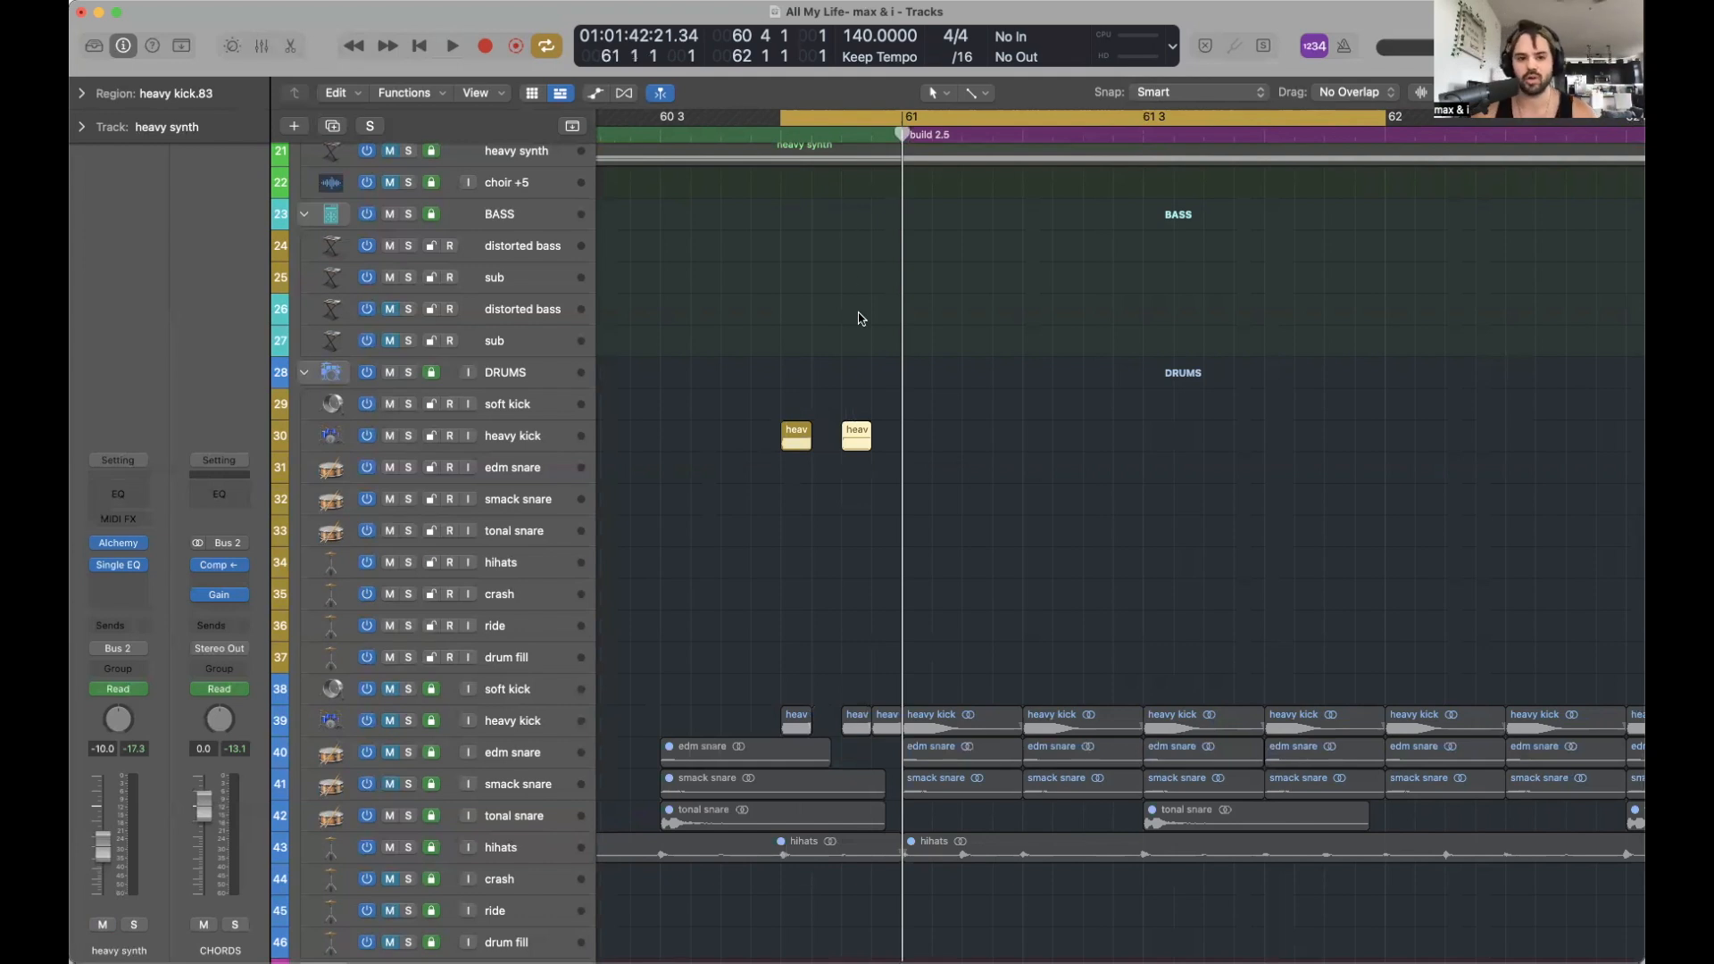
pyautogui.click(780, 134)
pyautogui.click(825, 413)
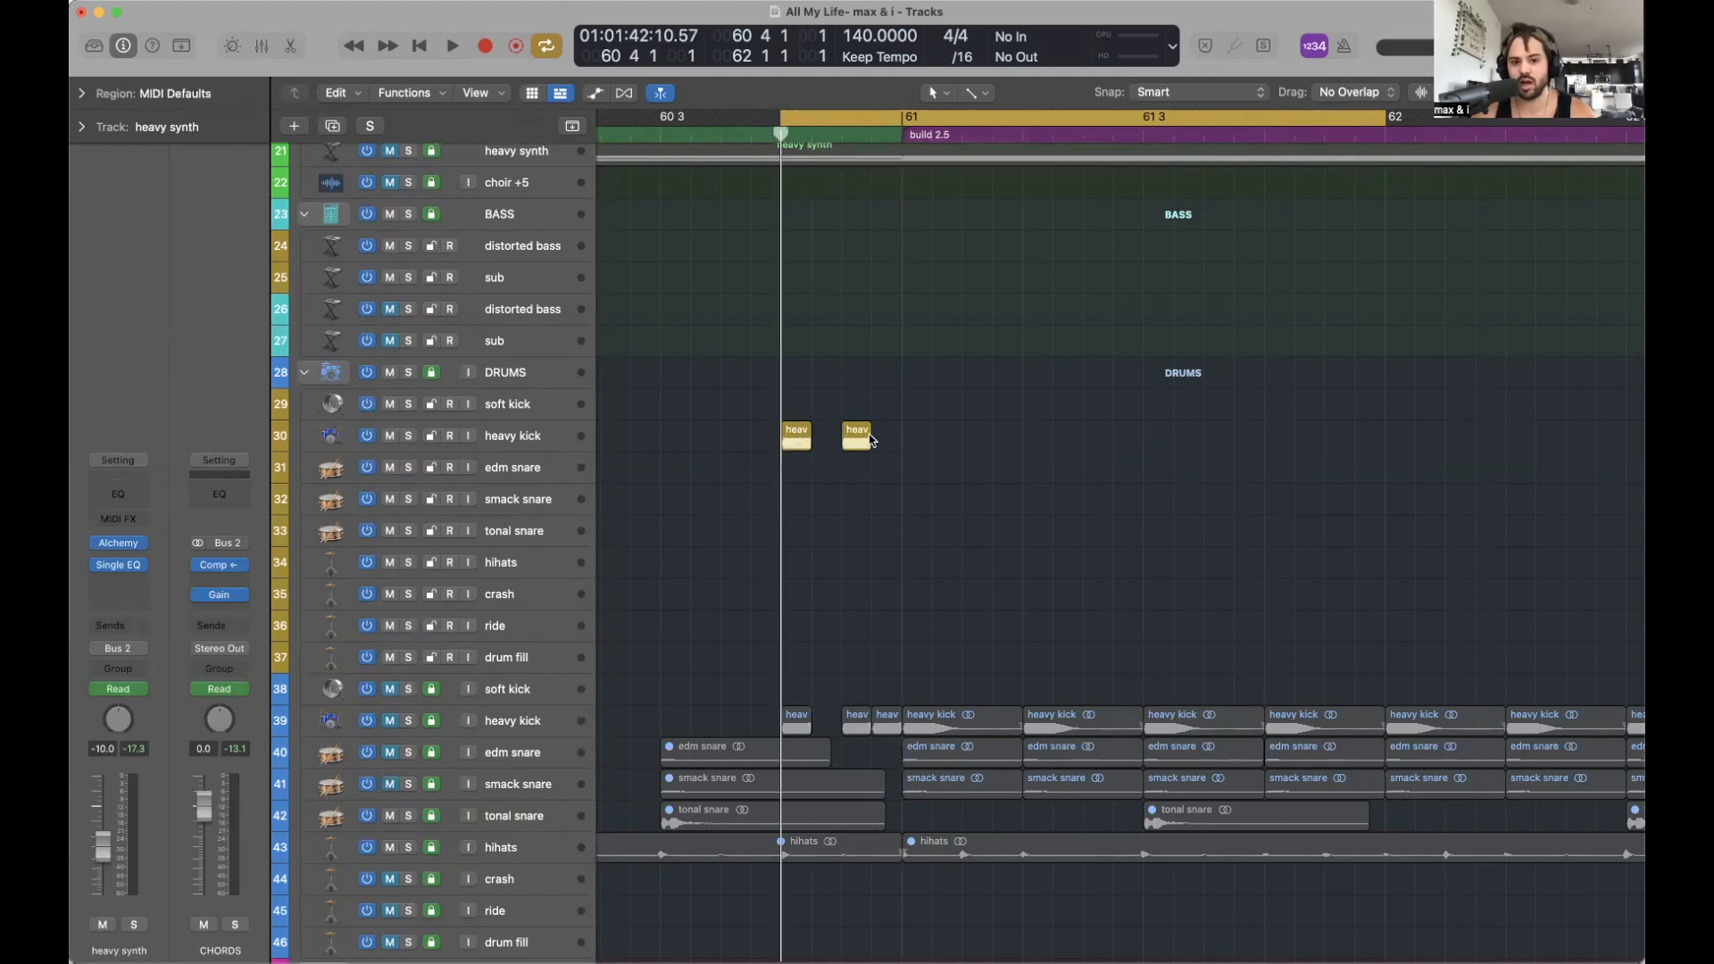
pyautogui.moveTo(858, 436); pyautogui.dragTo(888, 439)
pyautogui.click(914, 440)
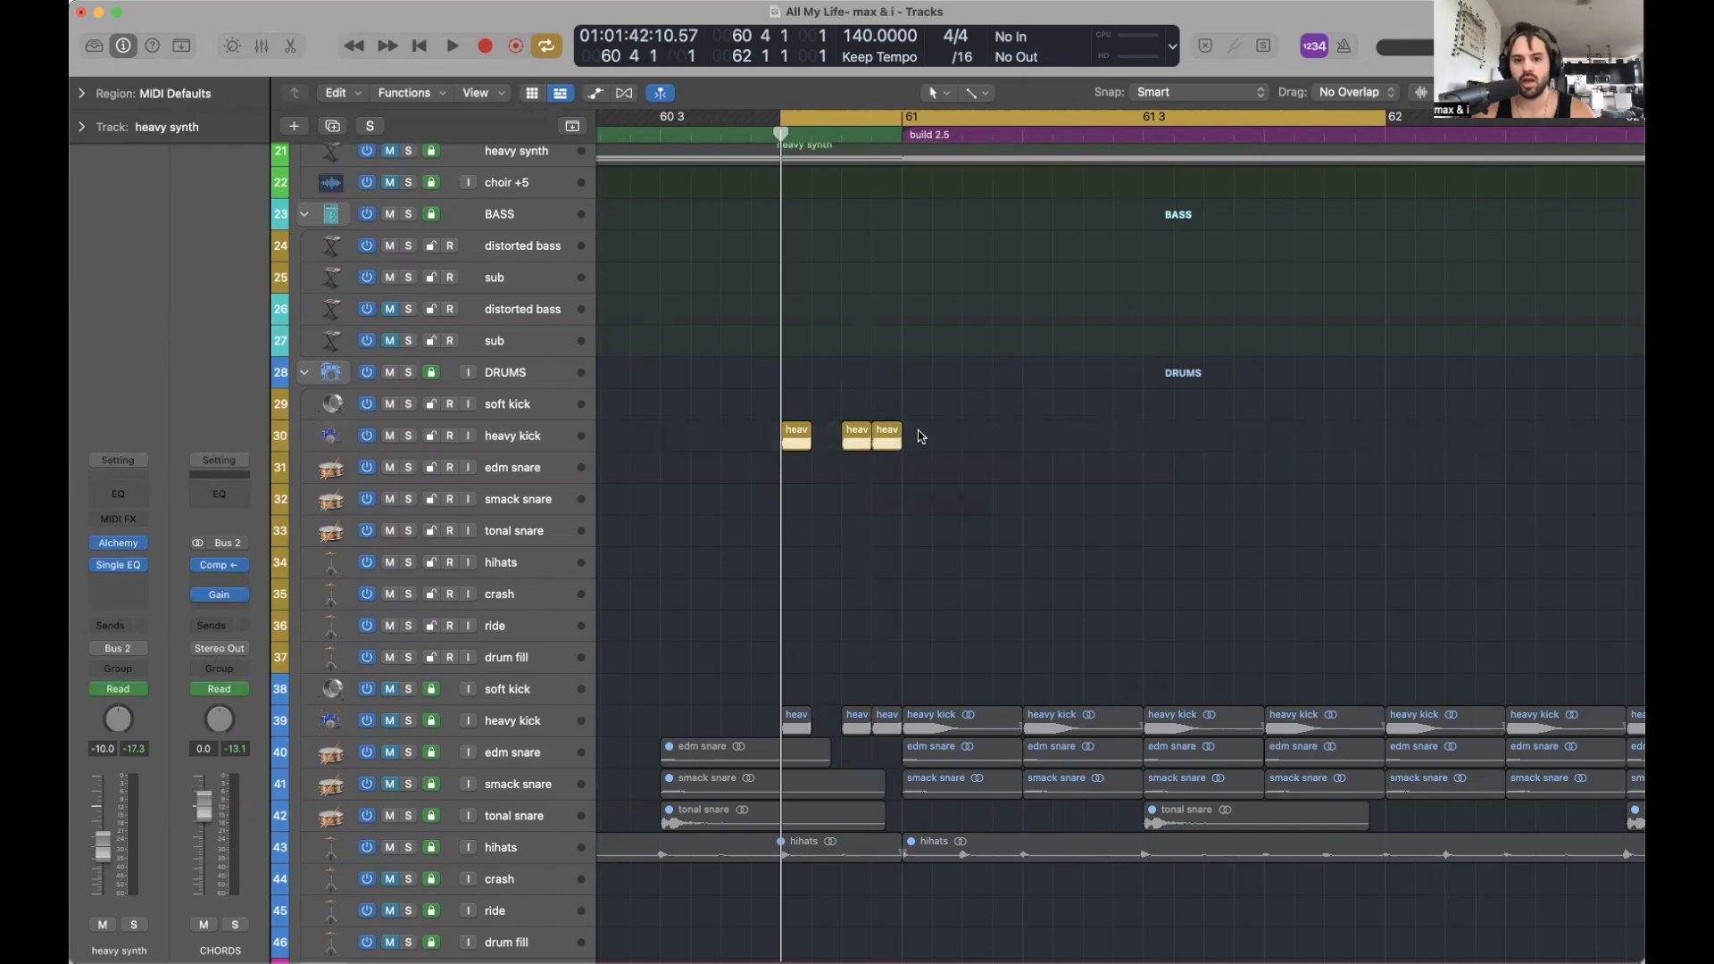
# Extend the first heavy kick region at 60 4 to an eighth note so it meets the region at 60 4 3.
pyautogui.press('super+Left')
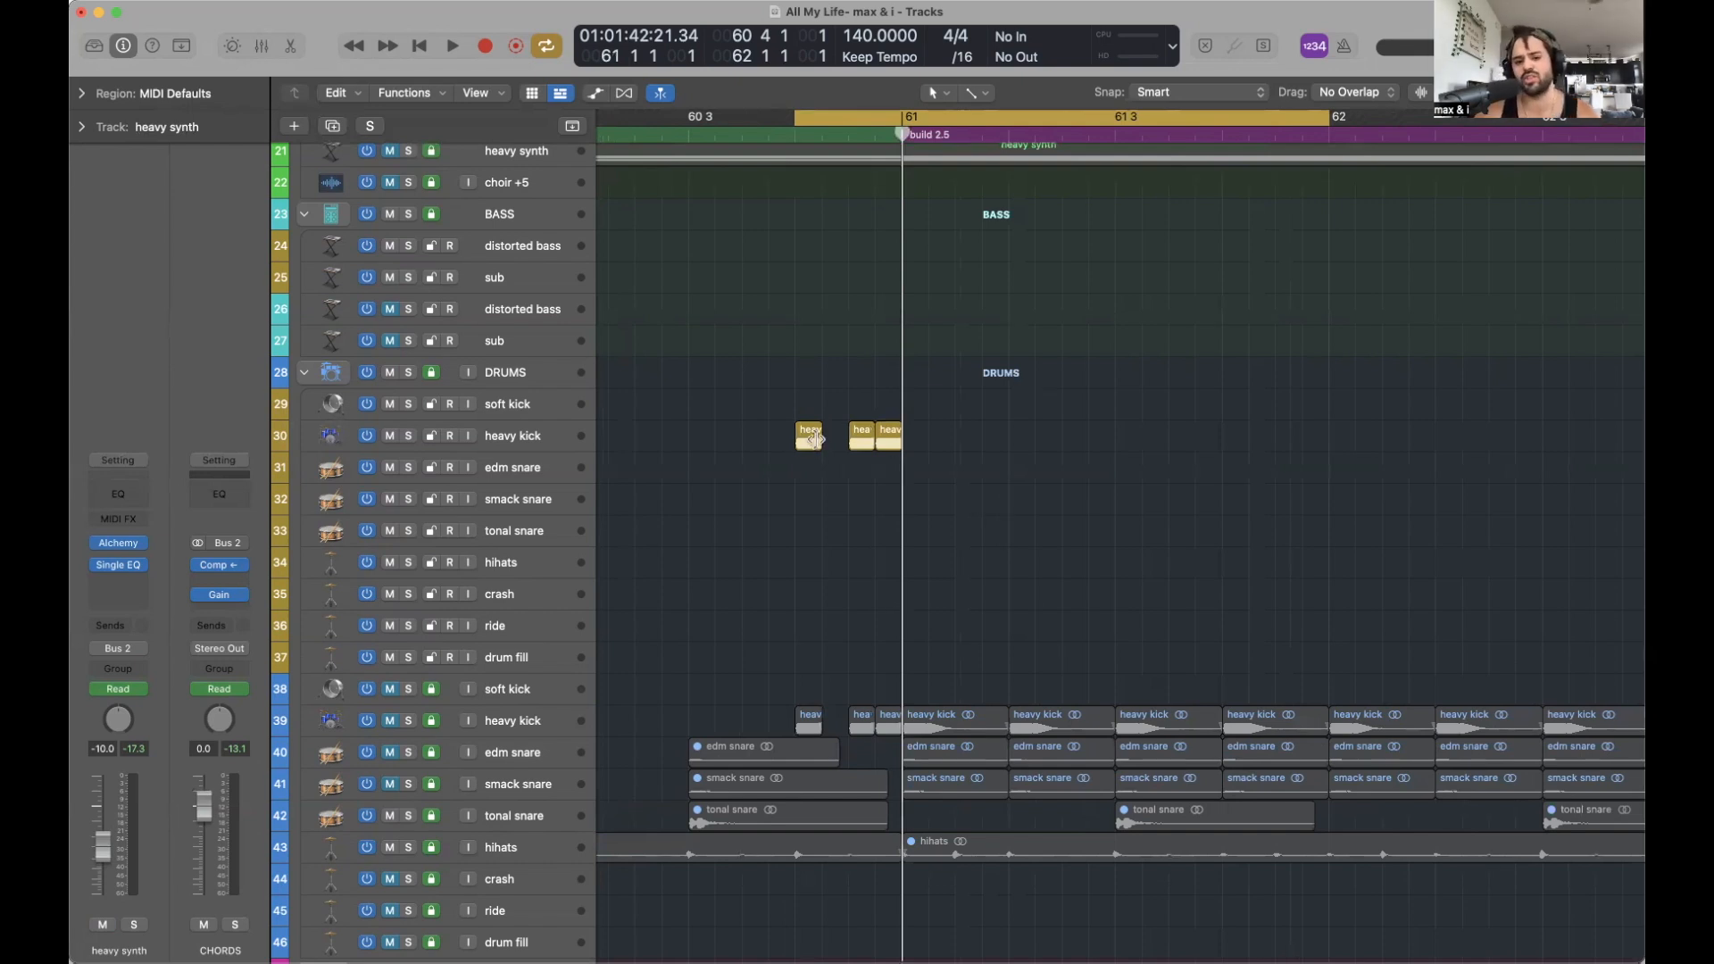
pyautogui.press('super+Right')
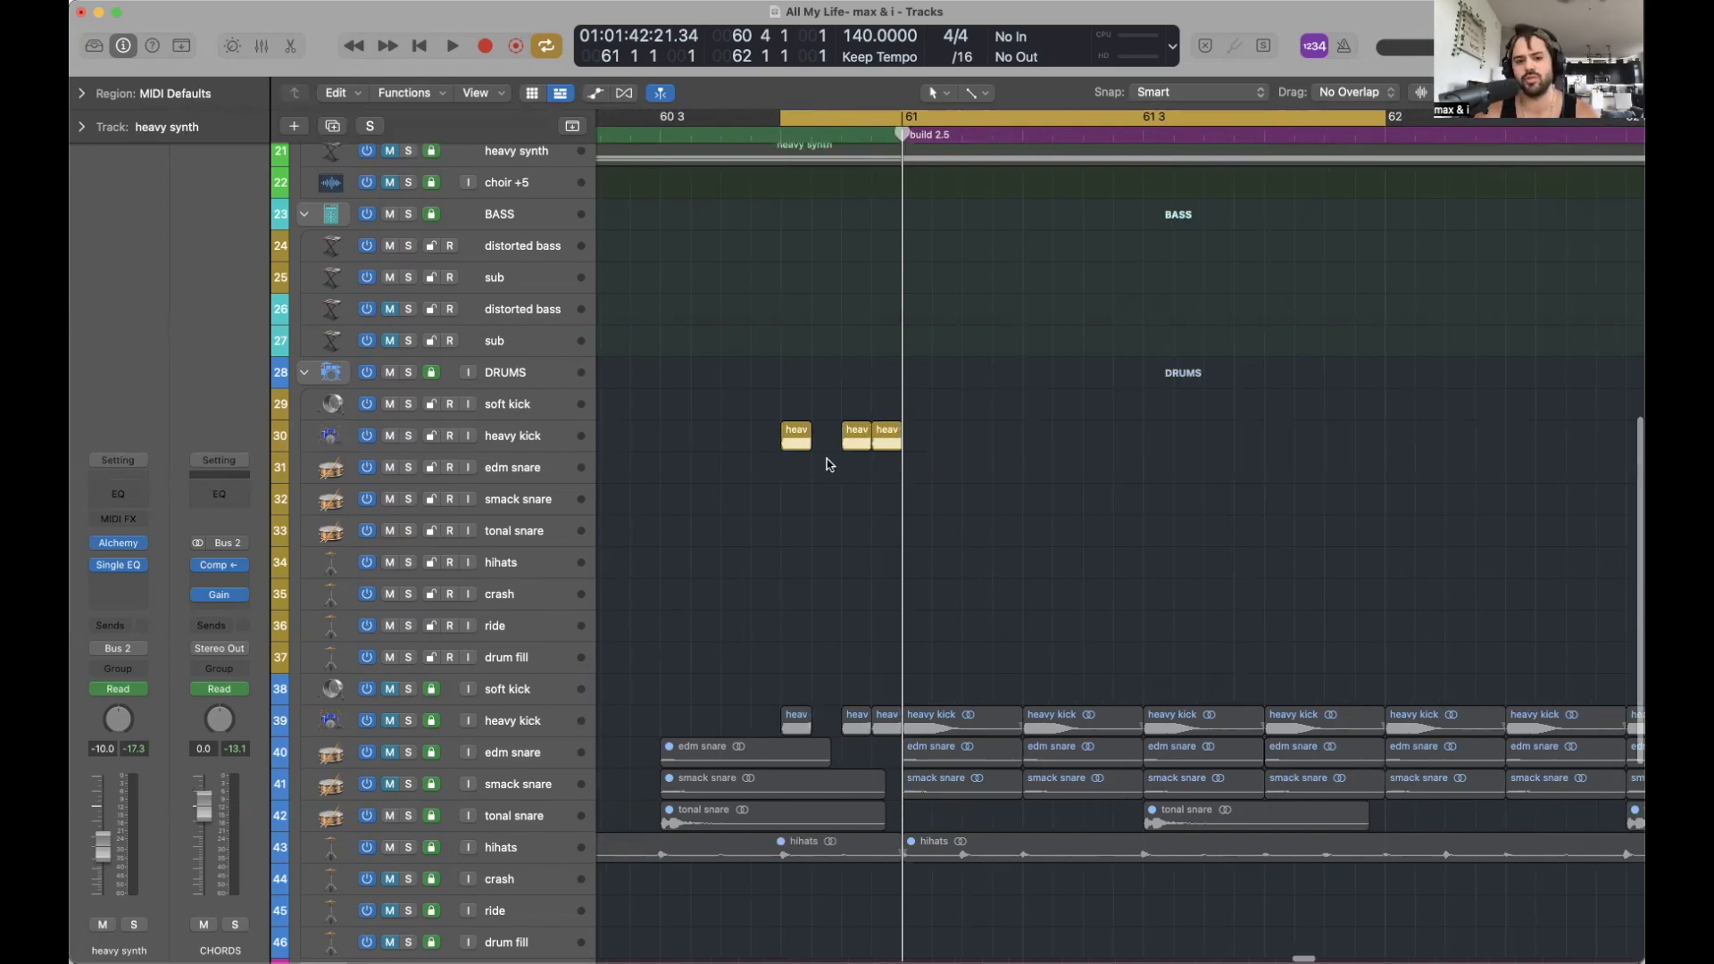
pyautogui.moveTo(802, 447); pyautogui.dragTo(831, 446)
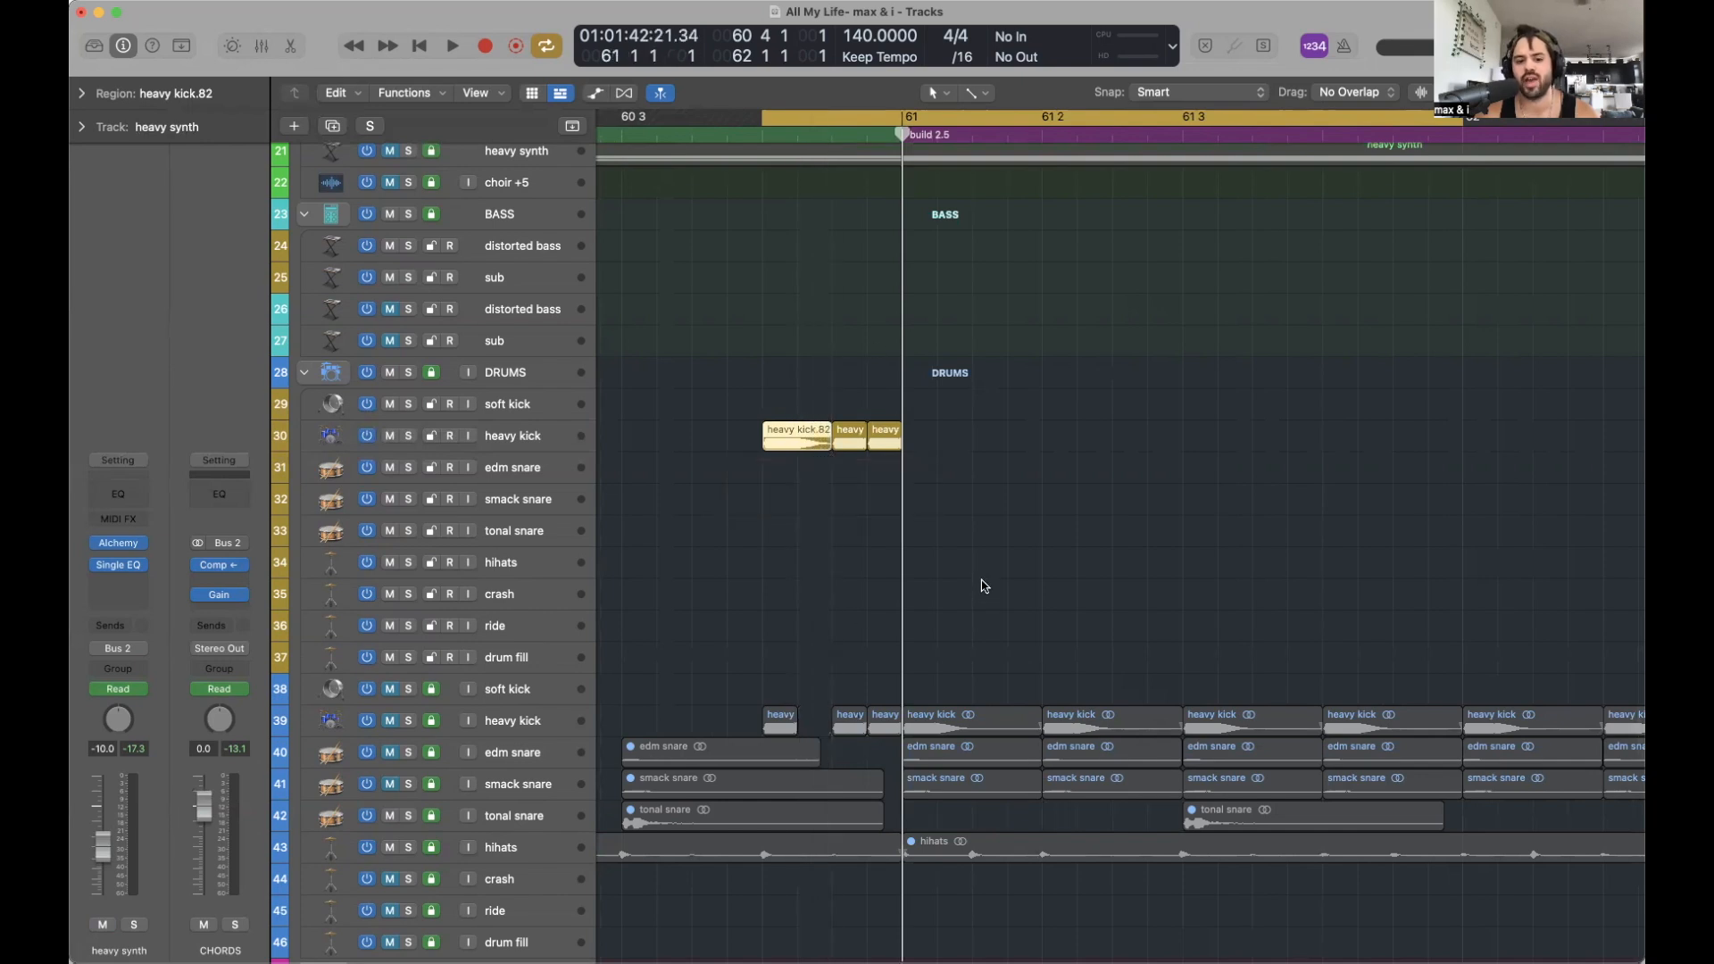
pyautogui.click(942, 489)
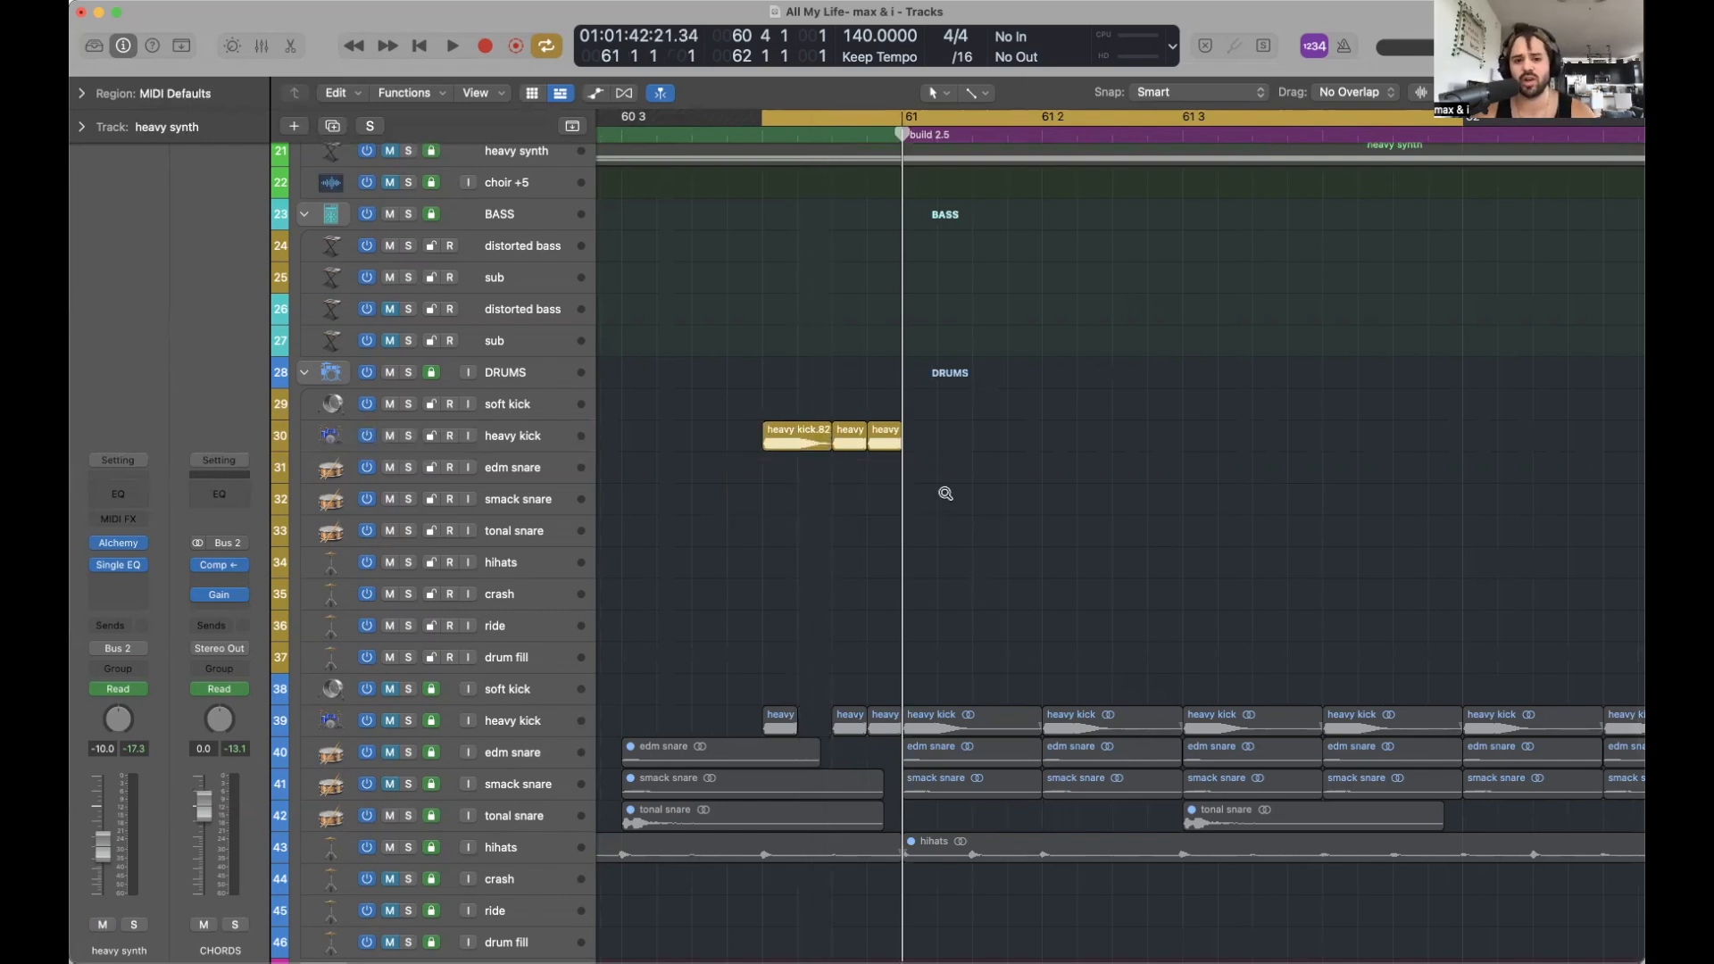
pyautogui.press('super+Down')
pyautogui.press('super+Down')
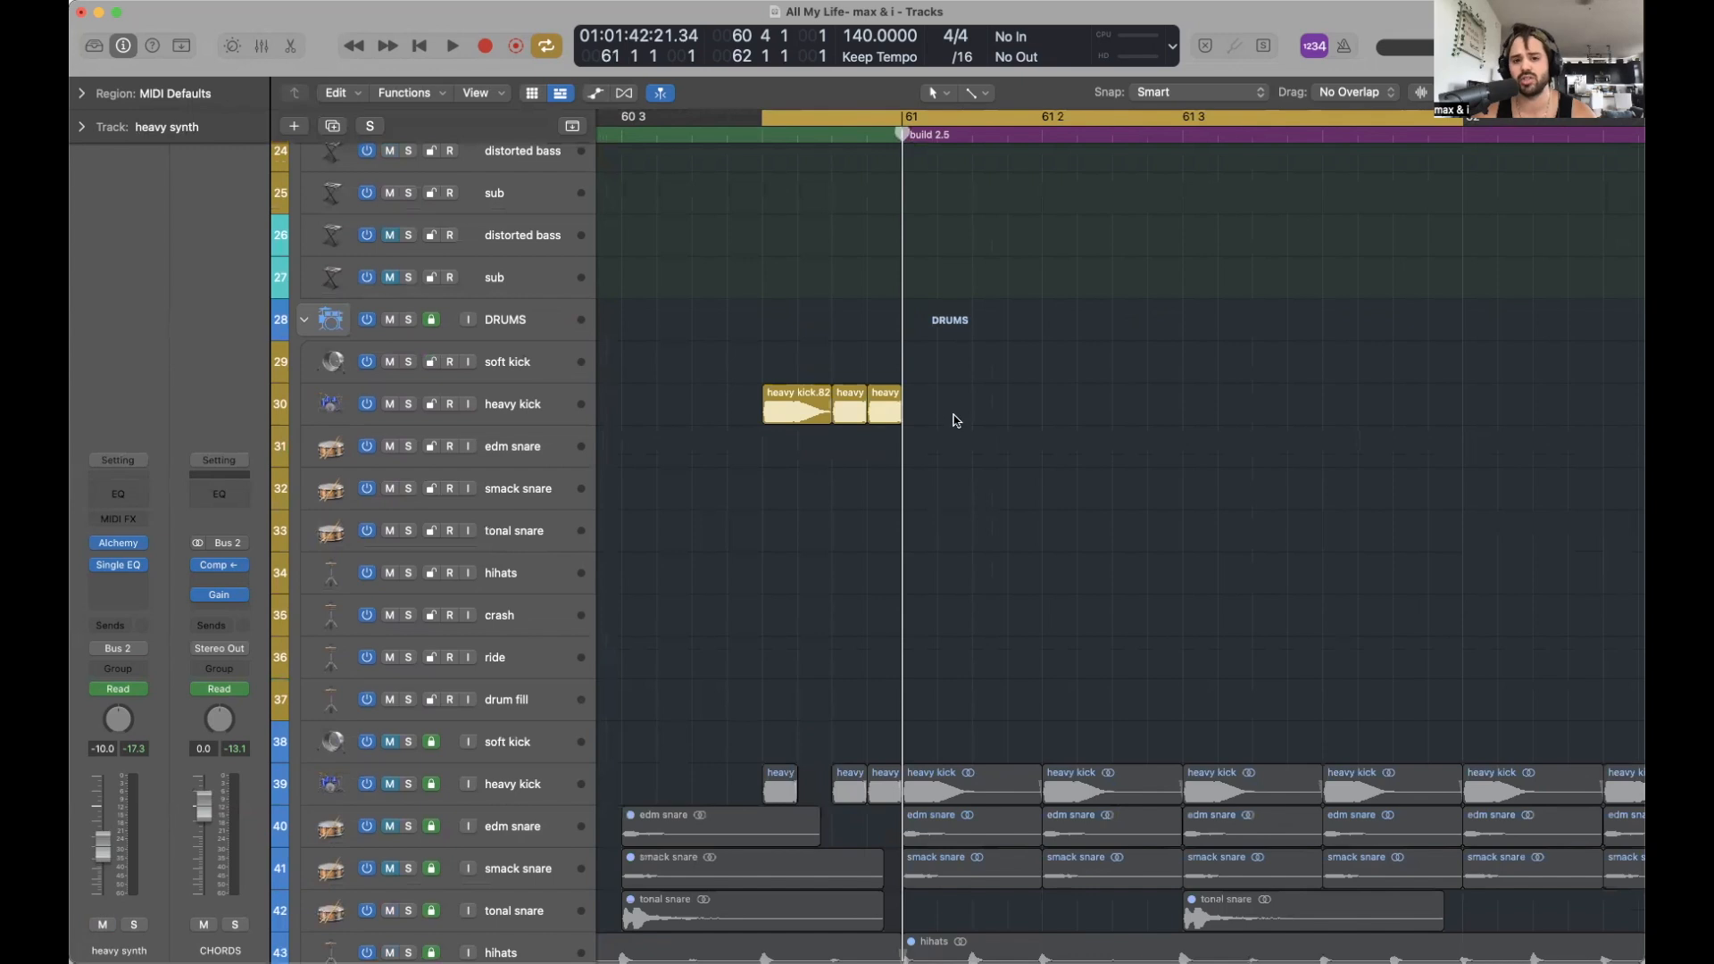
# Play back the heavy kick fill leading into bar 61.
pyautogui.scroll(2, 960, 390)
pyautogui.press('space')
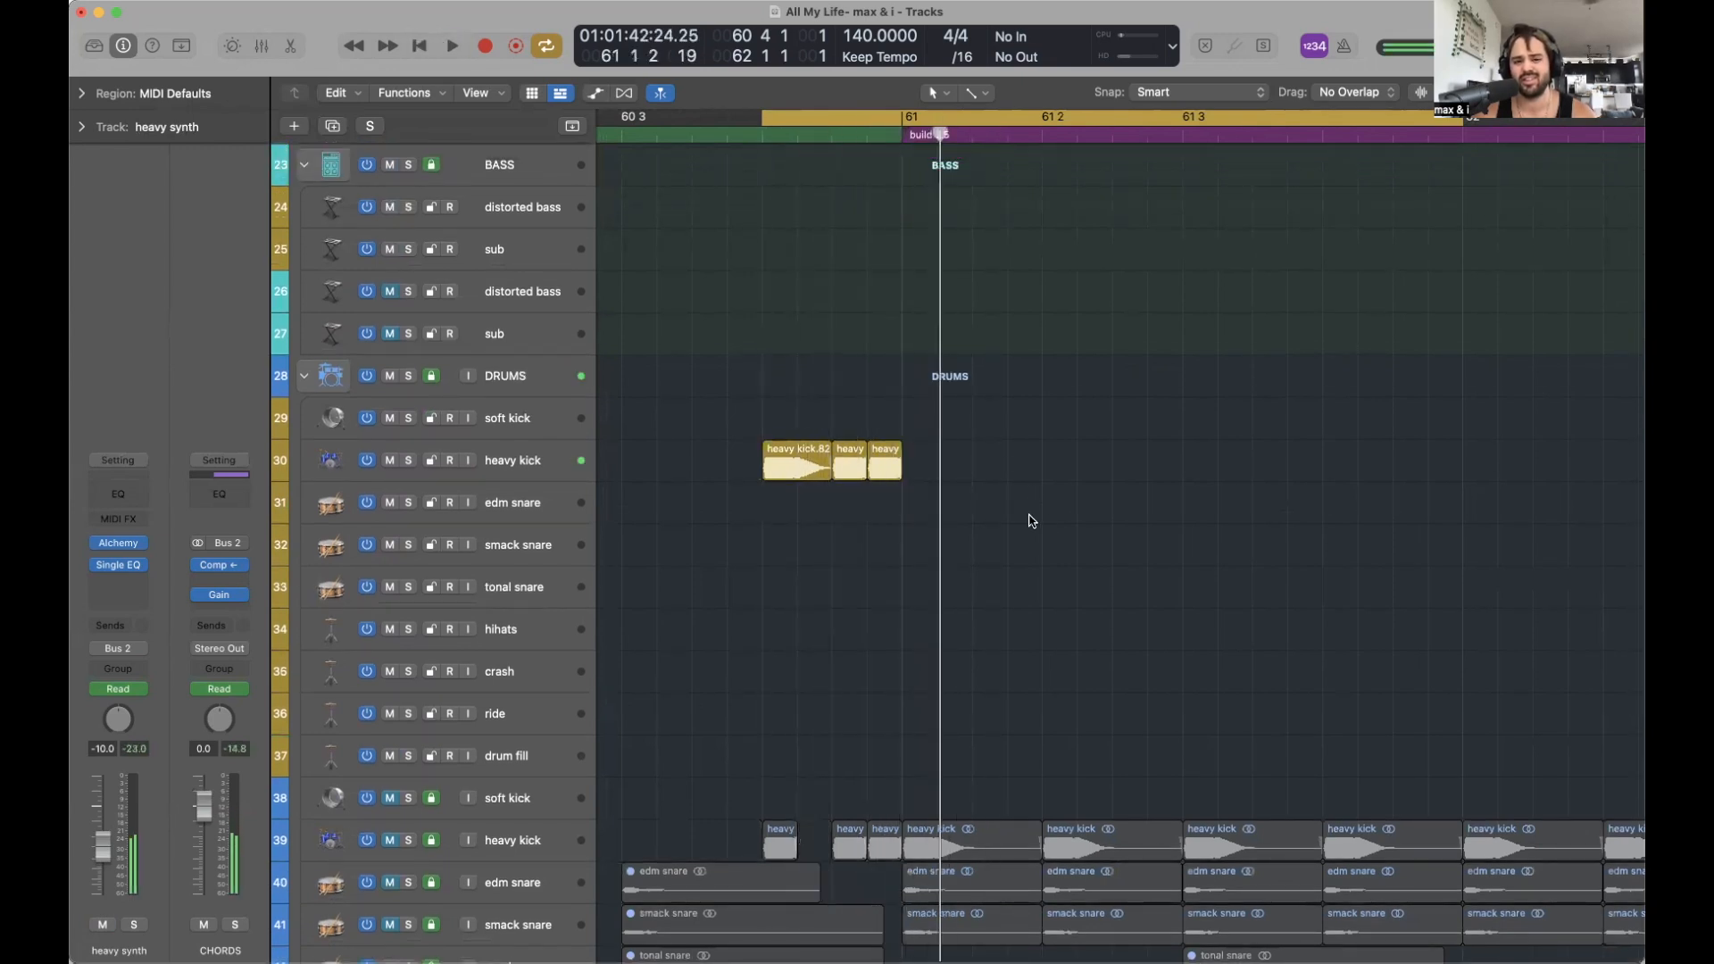
pyautogui.press('space')
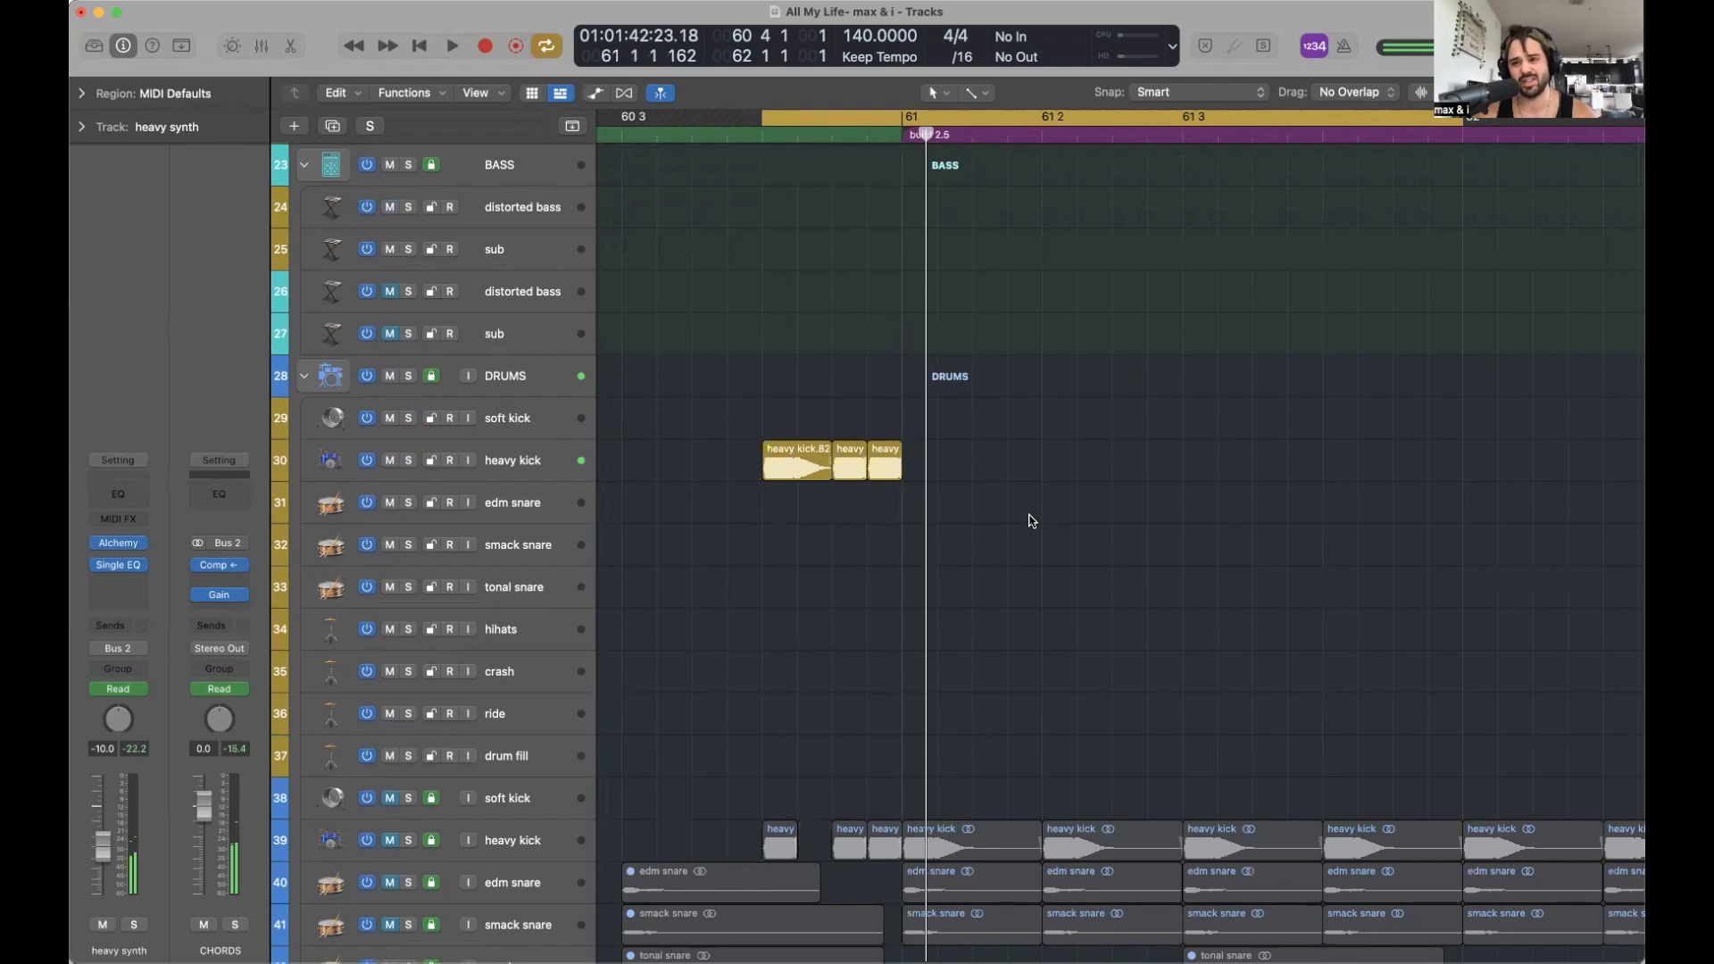
# Set a fade-out of 10 on the two sixteenth-note heavy kick regions at 60 4 3 and 60 4 4 and play the fill.
pyautogui.moveTo(943, 437); pyautogui.dragTo(843, 477)
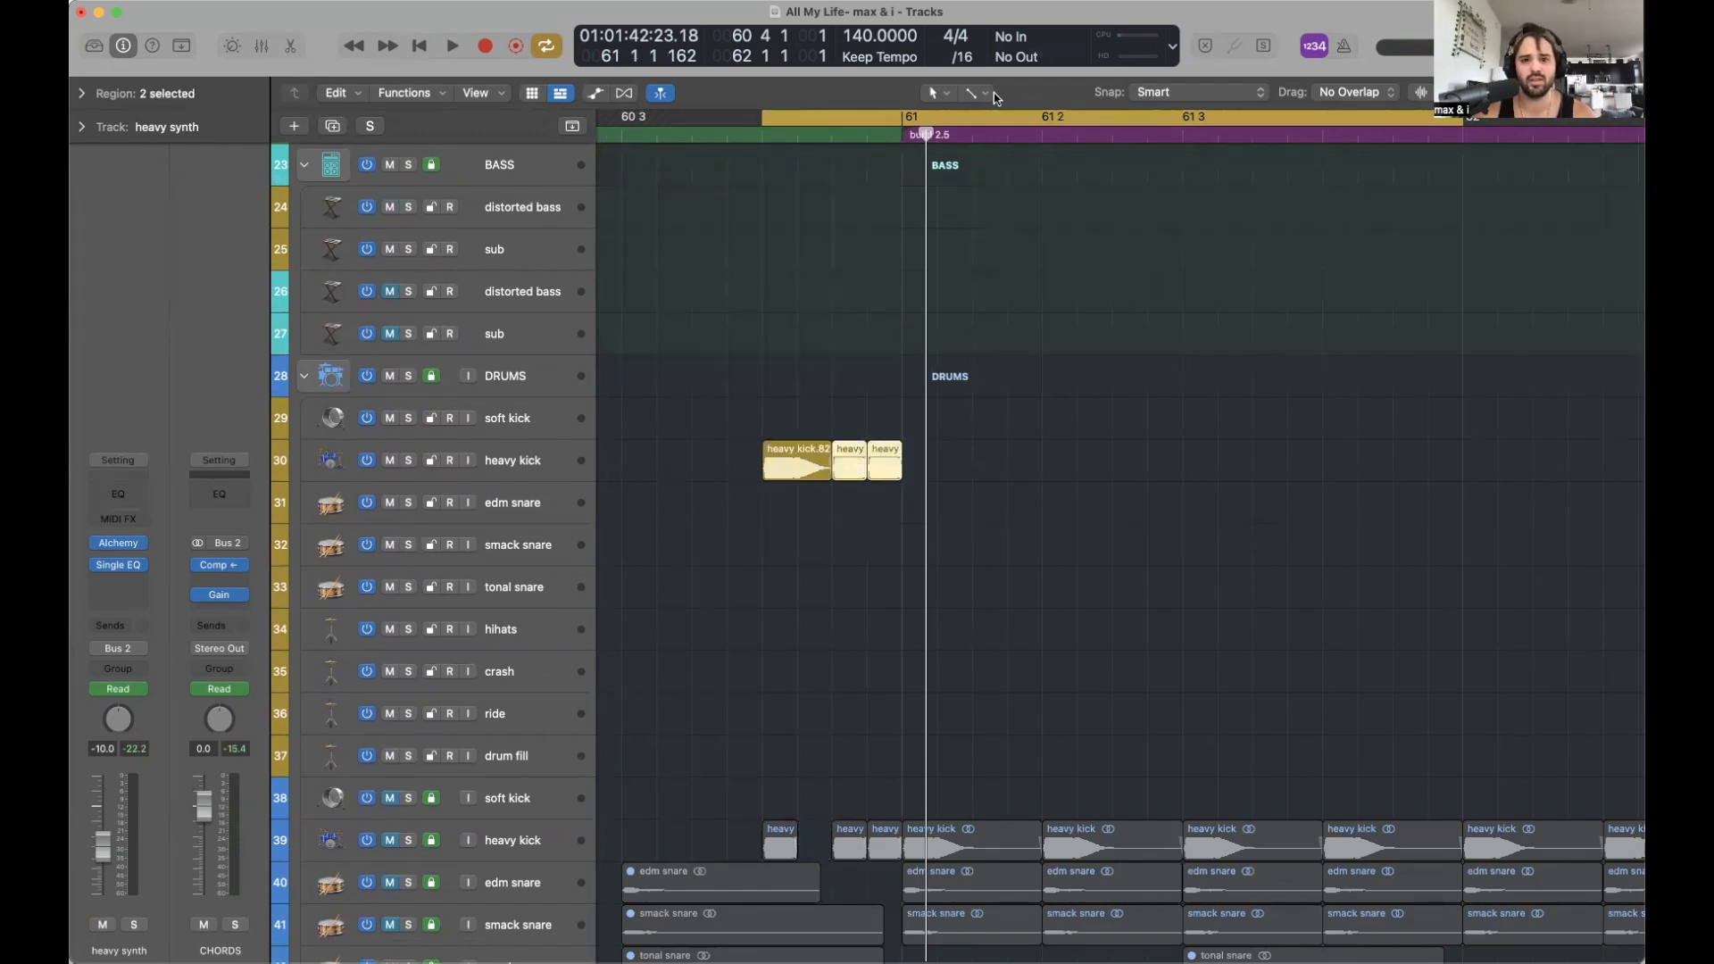
pyautogui.click(82, 94)
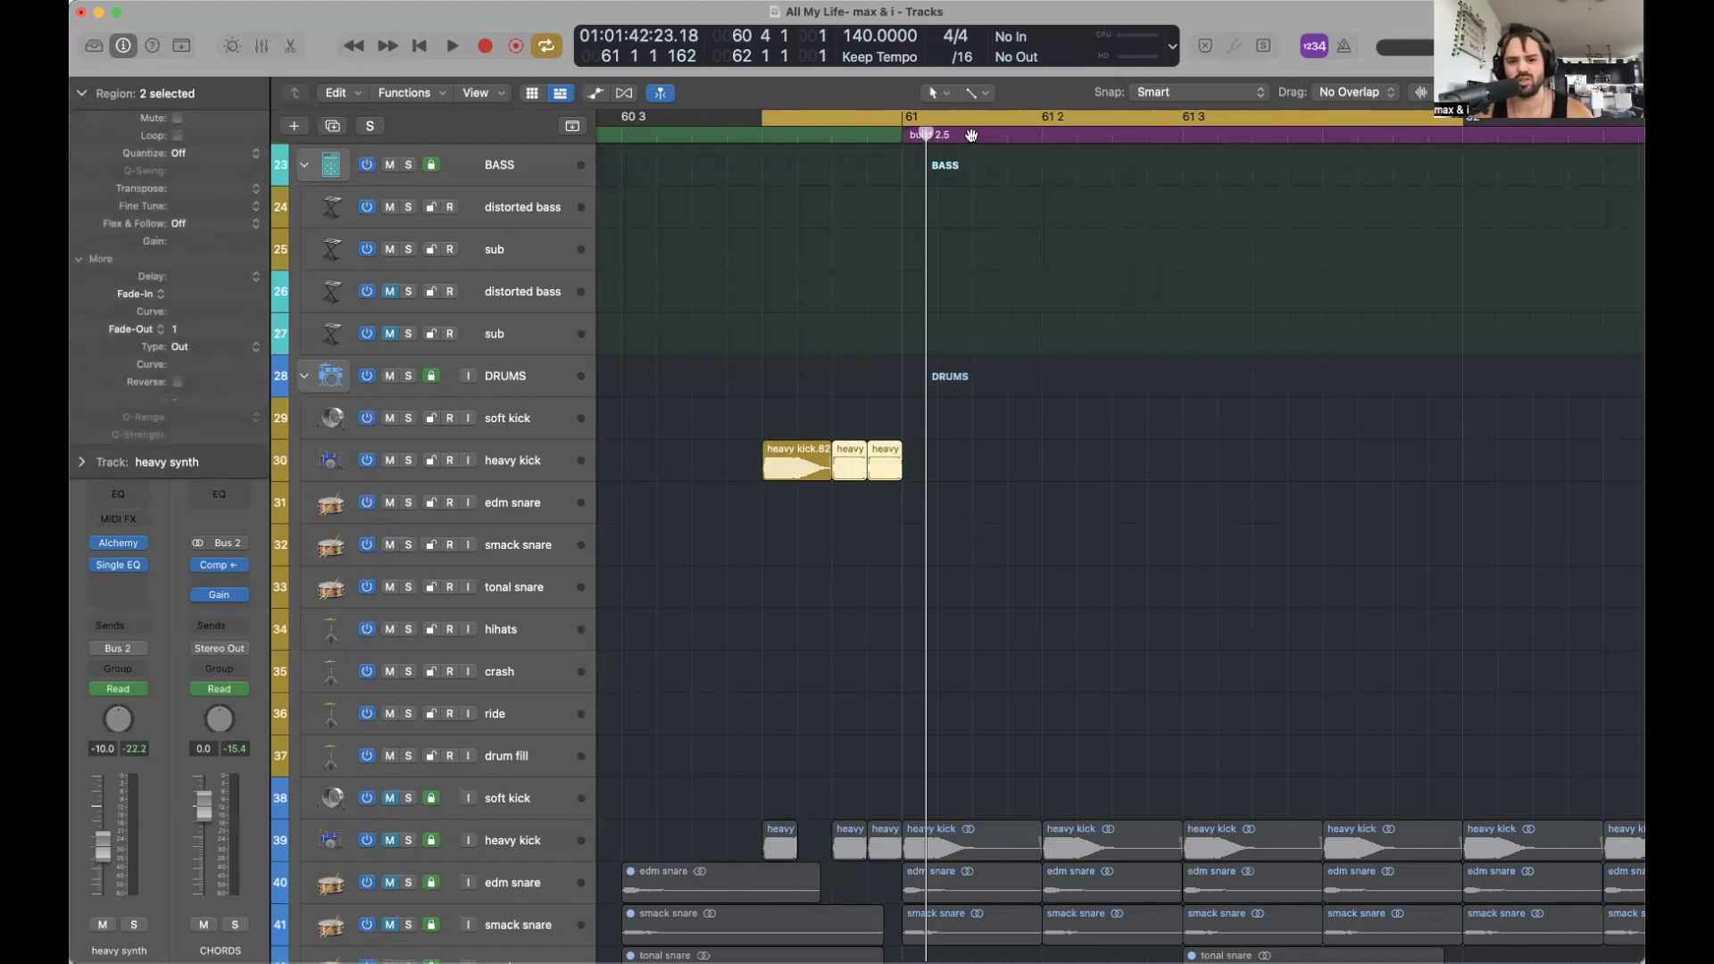
pyautogui.scroll(4, 1004, 446)
pyautogui.scroll(3, 1003, 444)
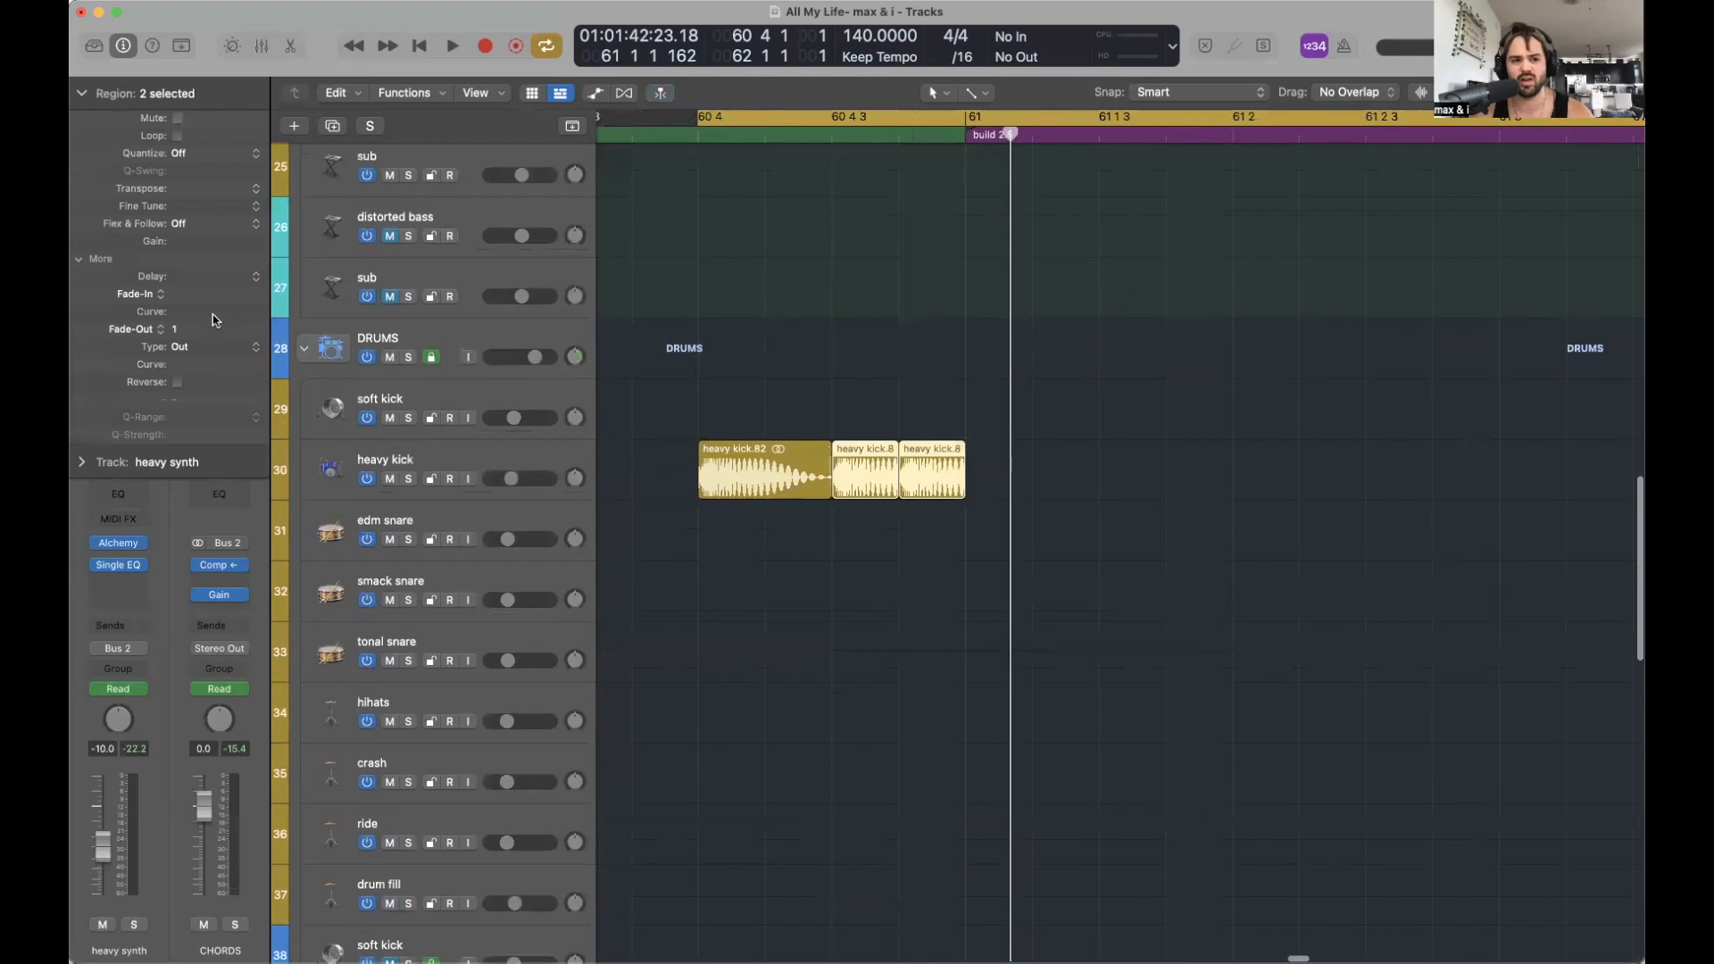
pyautogui.moveTo(202, 314); pyautogui.dragTo(207, 300)
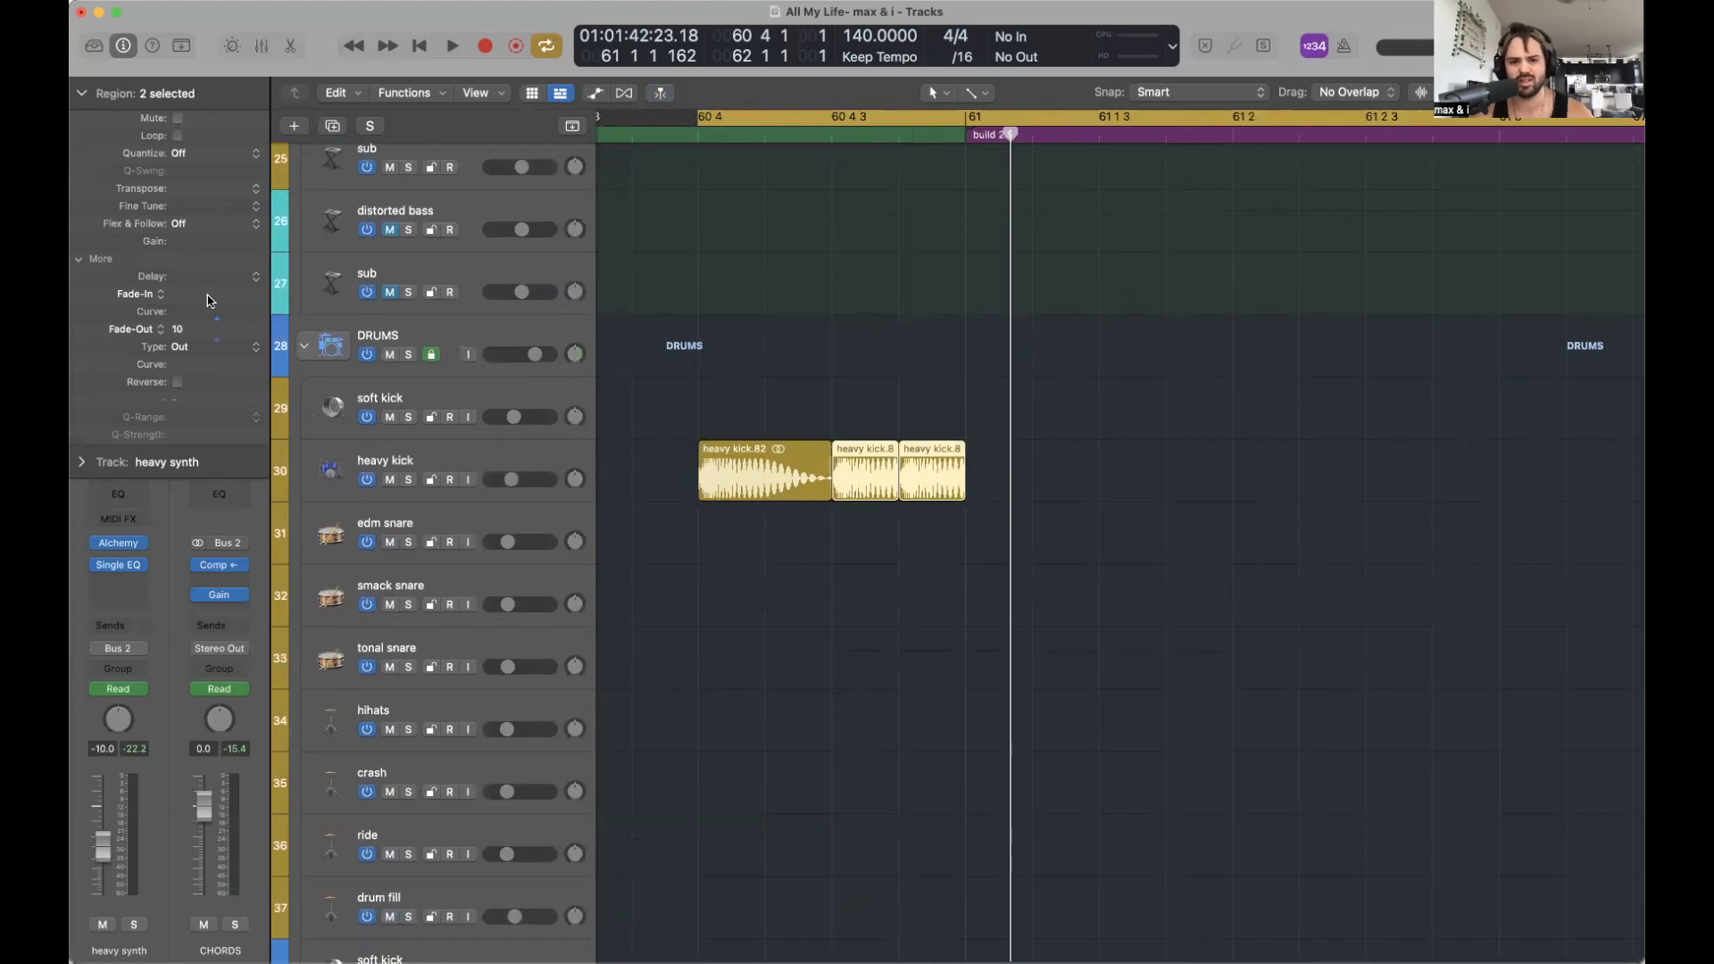
pyautogui.click(1116, 500)
pyautogui.press('space')
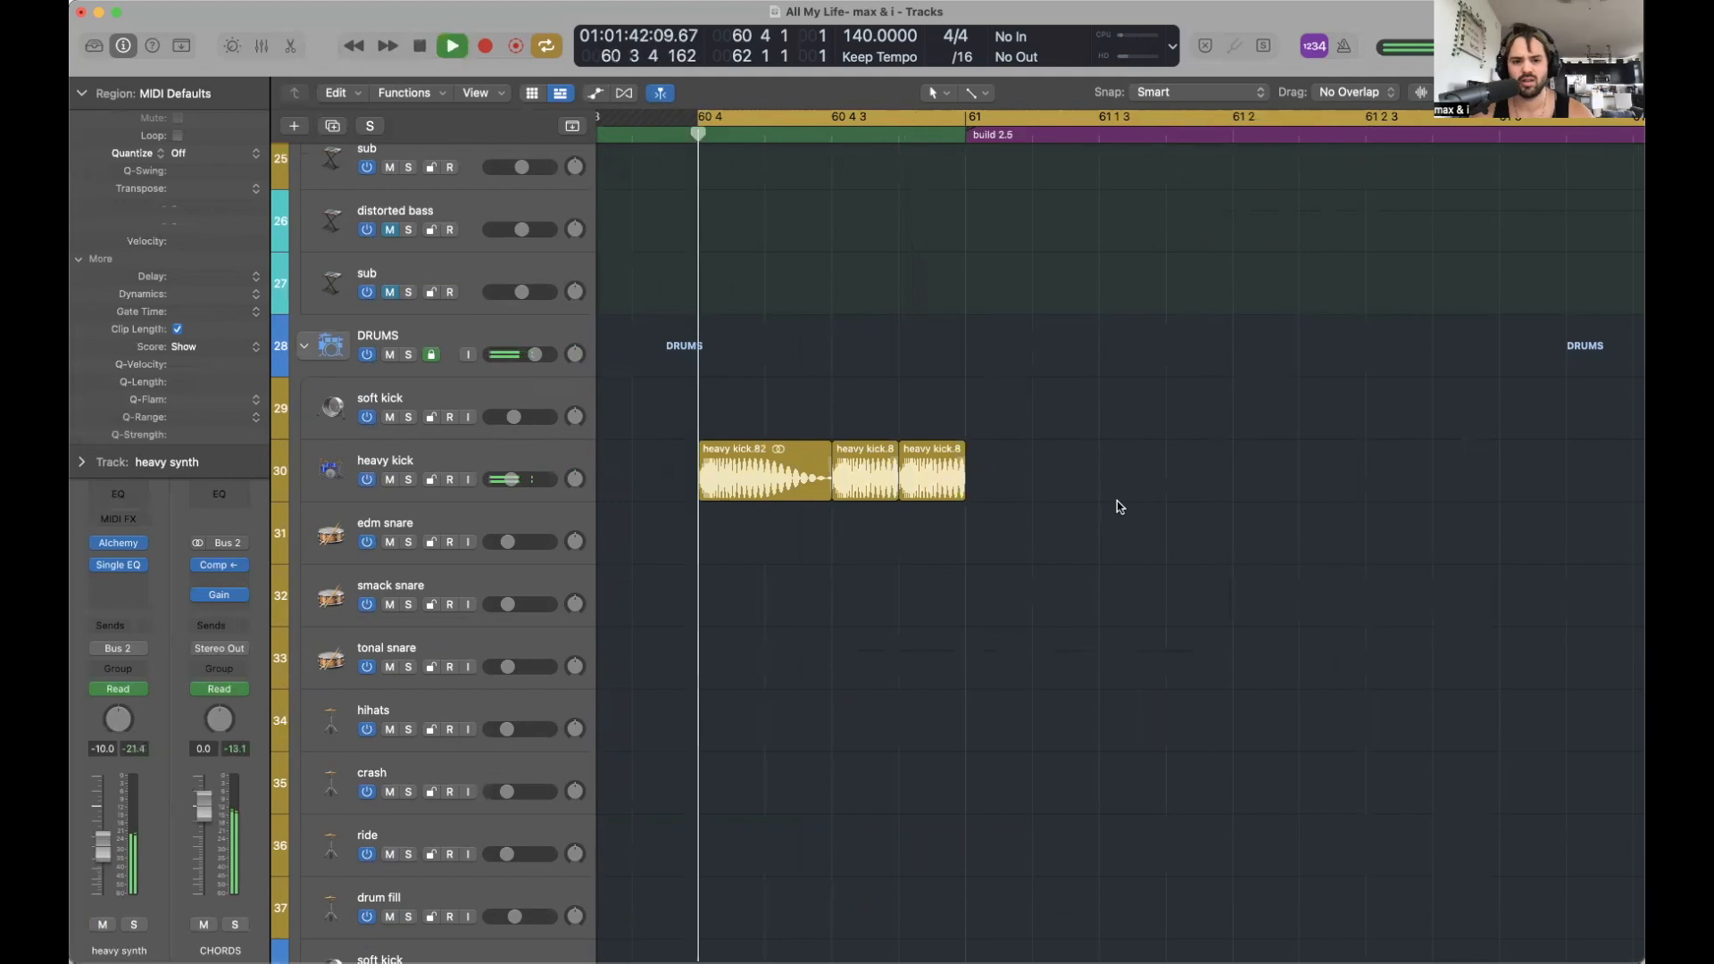
pyautogui.press('space')
# Set the fade-out of the first heavy kick region at 60 4 to 22 and play the fill.
pyautogui.click(762, 452)
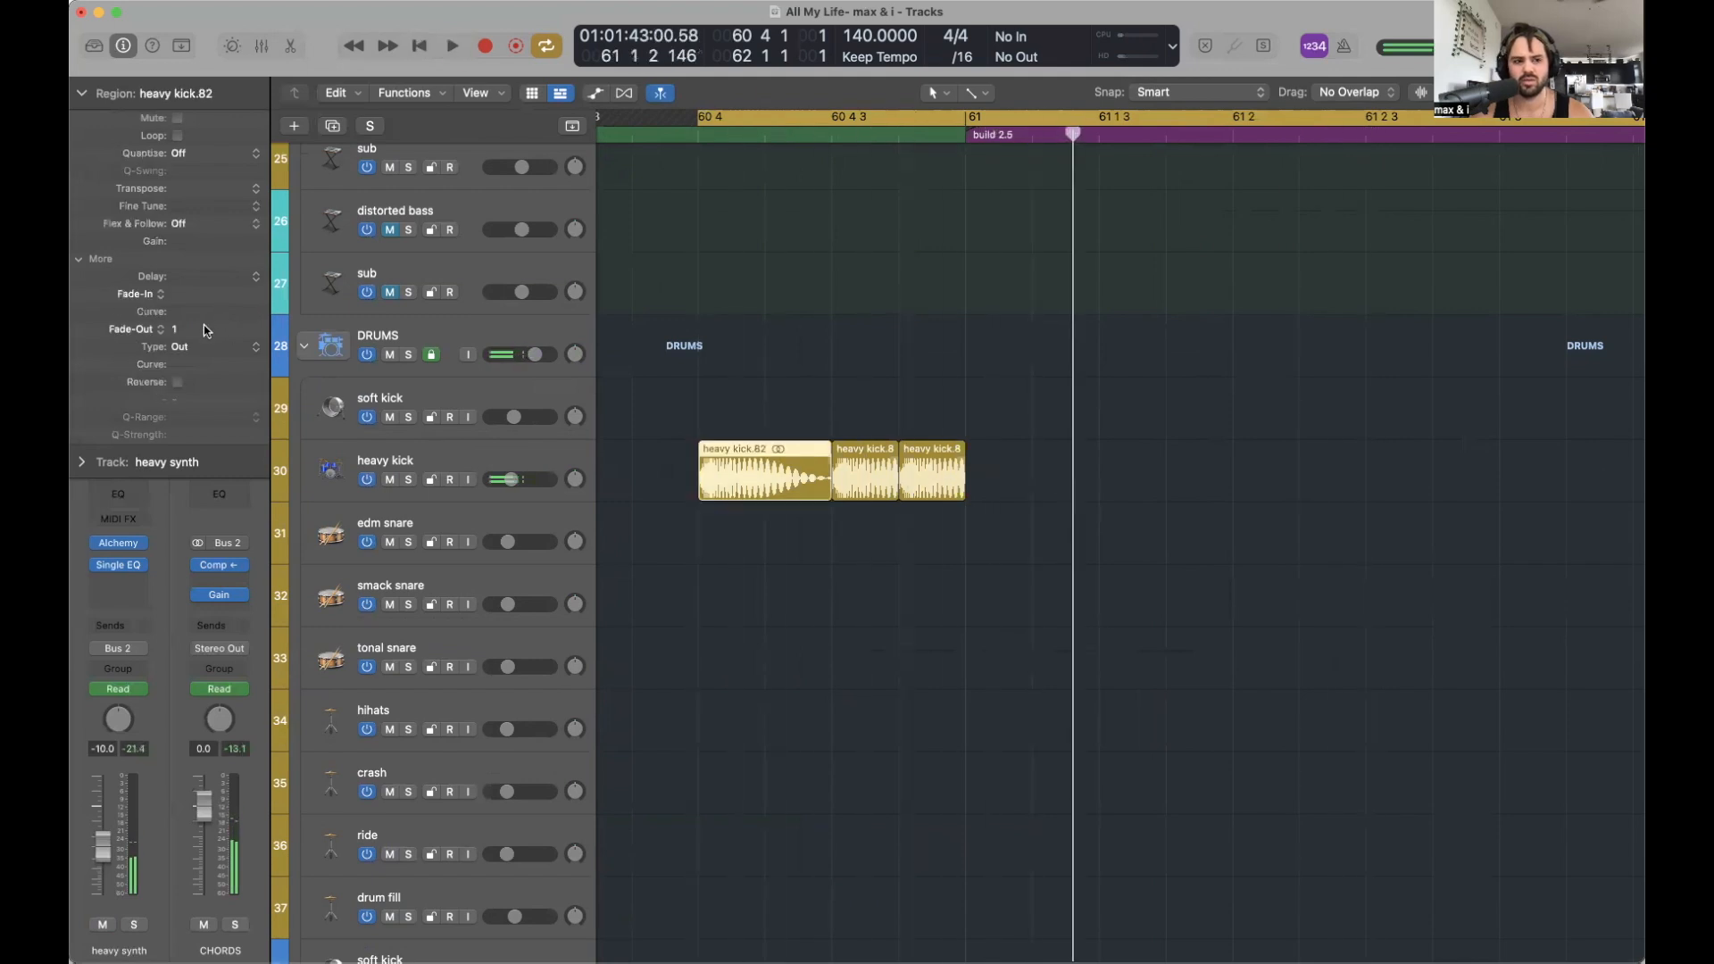
pyautogui.press('space')
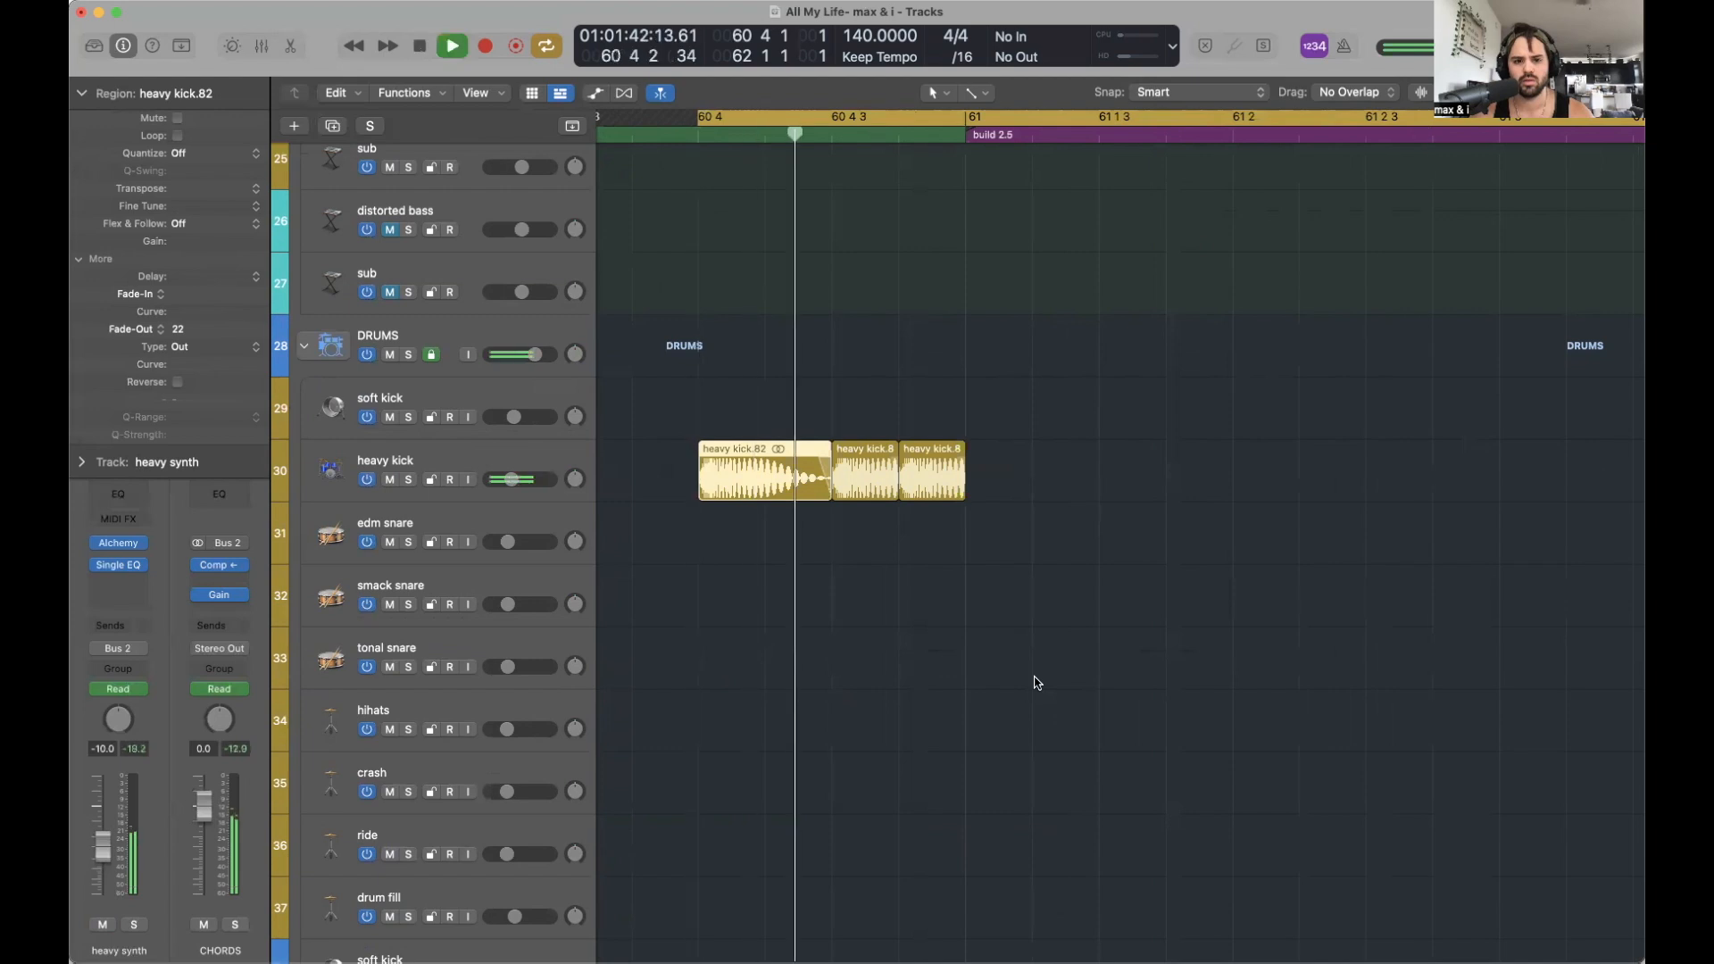
pyautogui.press('space')
pyautogui.press('super+Left')
pyautogui.press('super+Up')
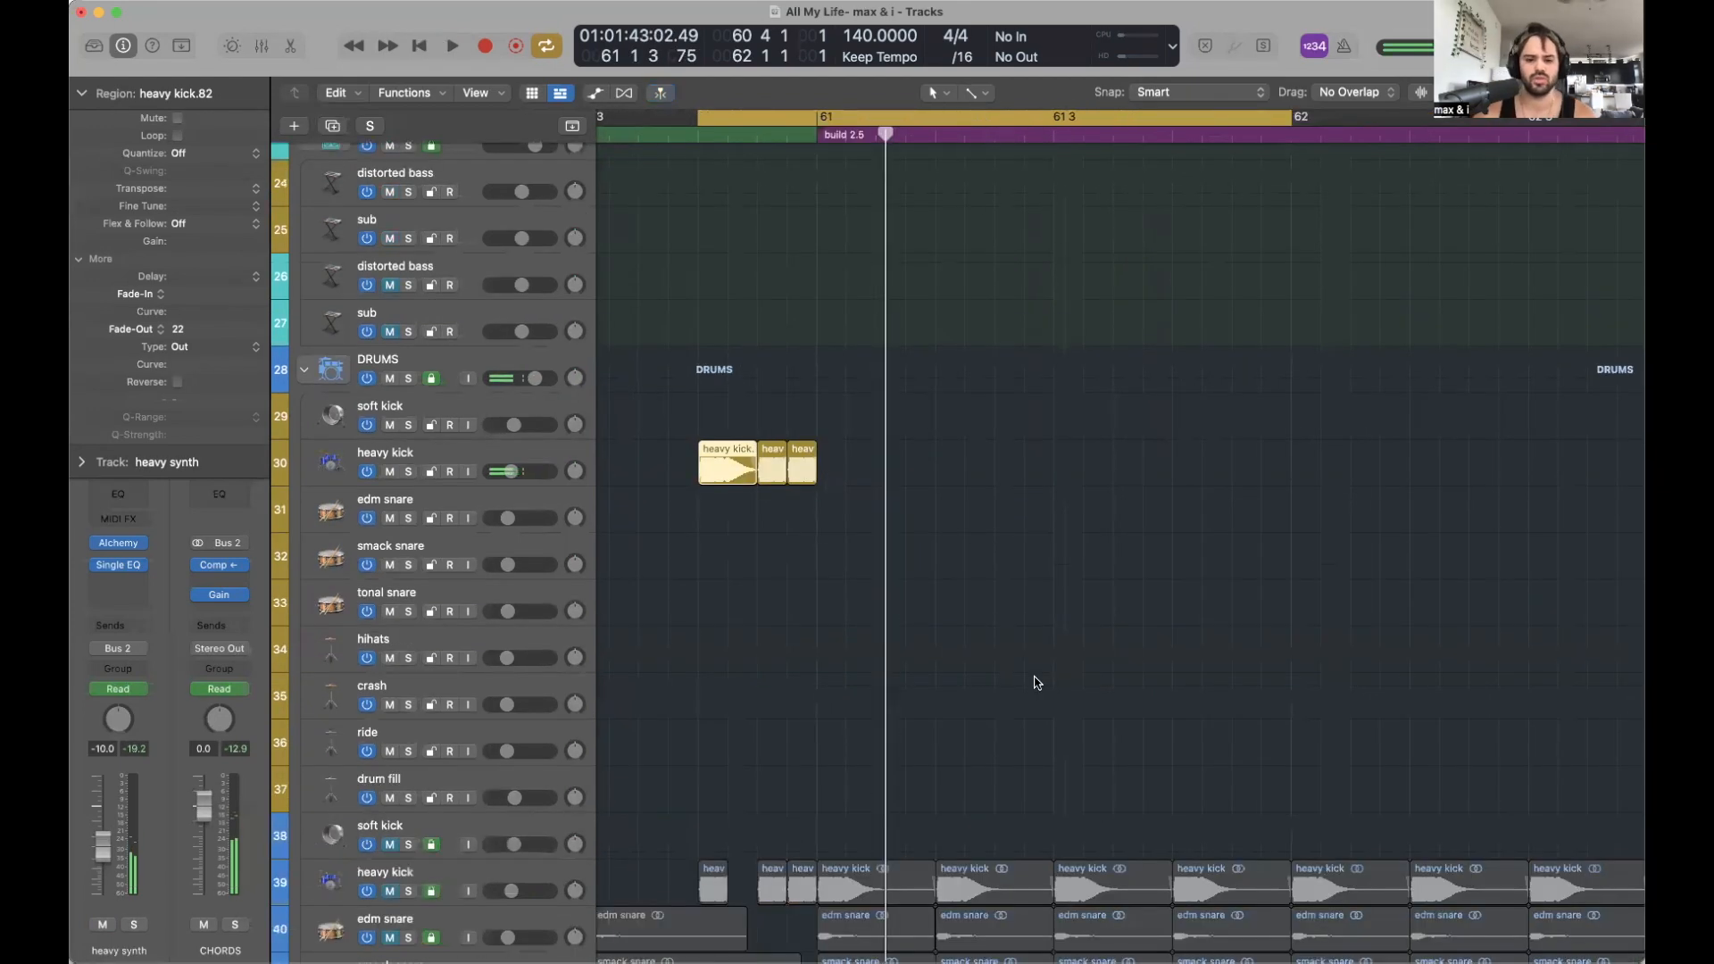
# Copy the heavy kick region from 60 4 to bar 61 as a quarter-note hit ending at 61 2.
pyautogui.click(901, 531)
pyautogui.press('super+Left')
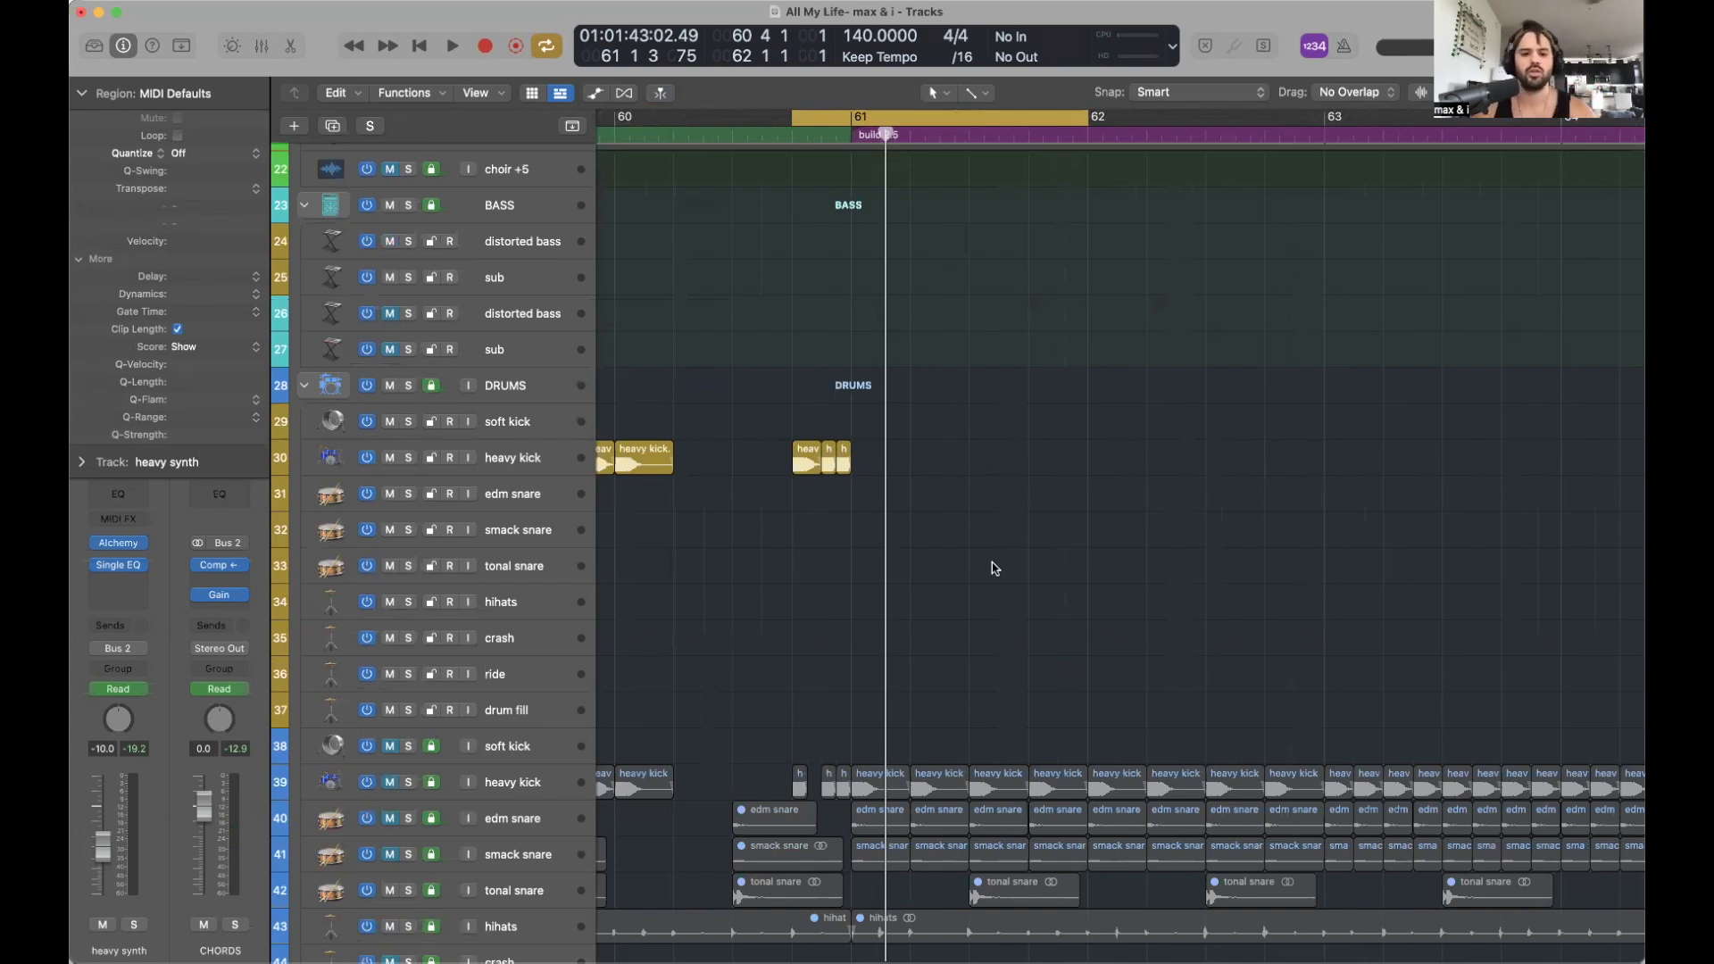
pyautogui.hscroll(-2, 798, 466)
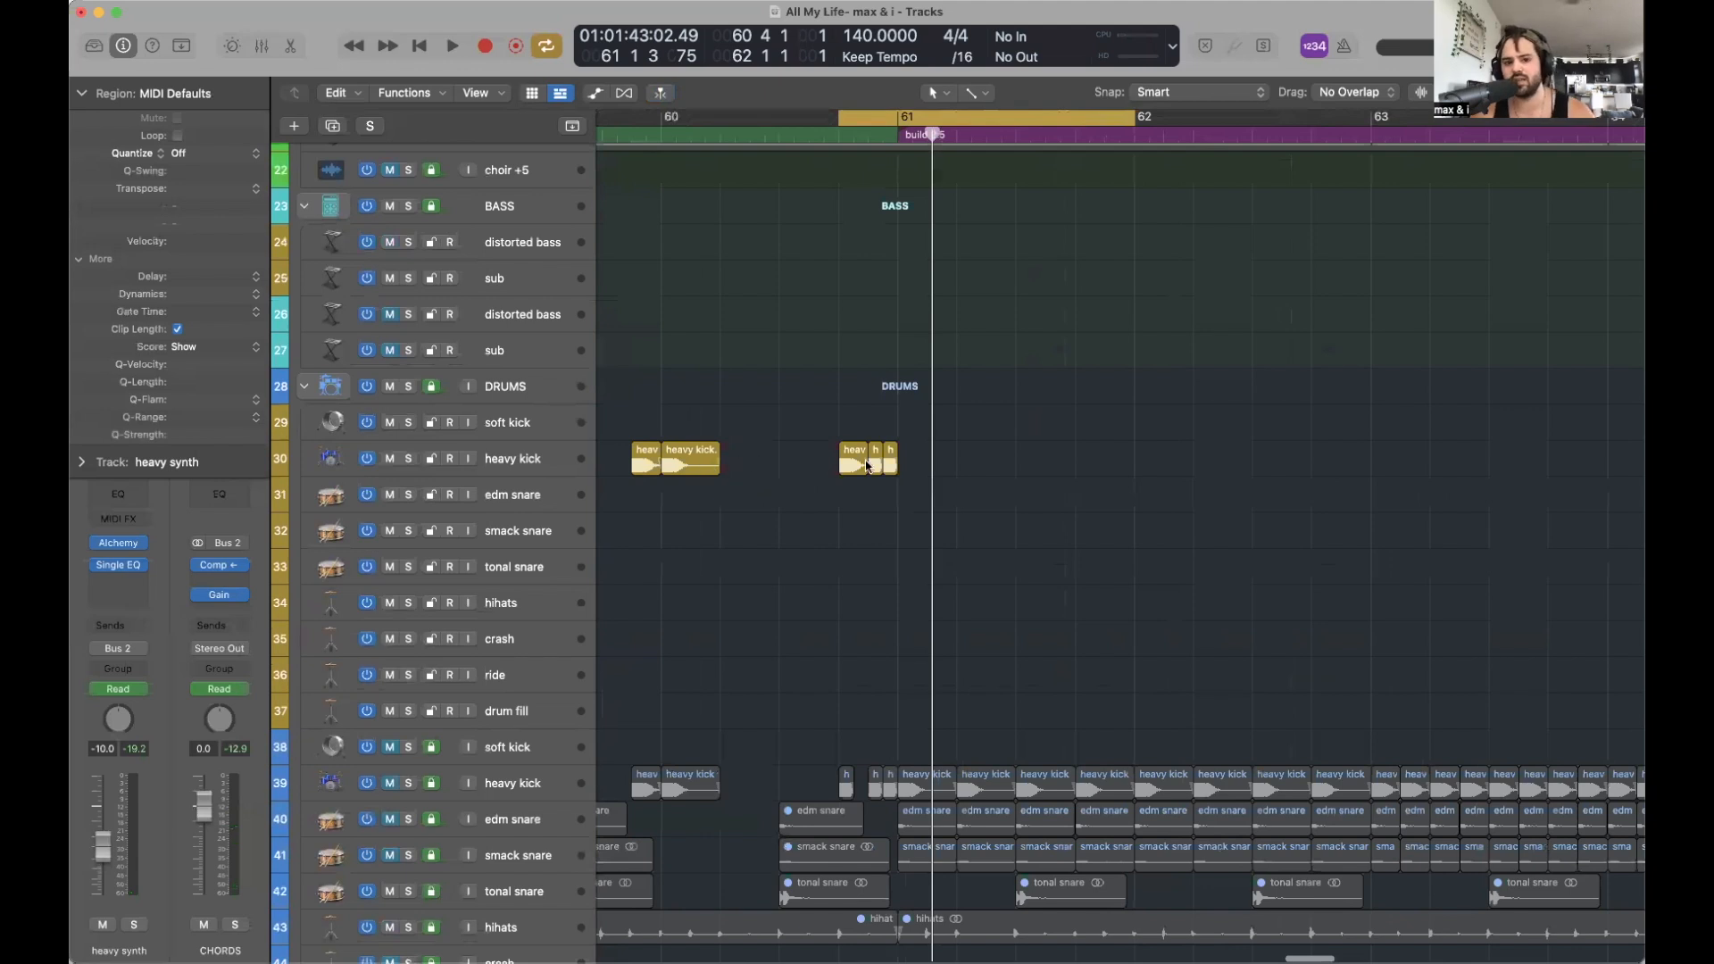
pyautogui.moveTo(851, 465); pyautogui.dragTo(956, 467)
pyautogui.click(955, 137)
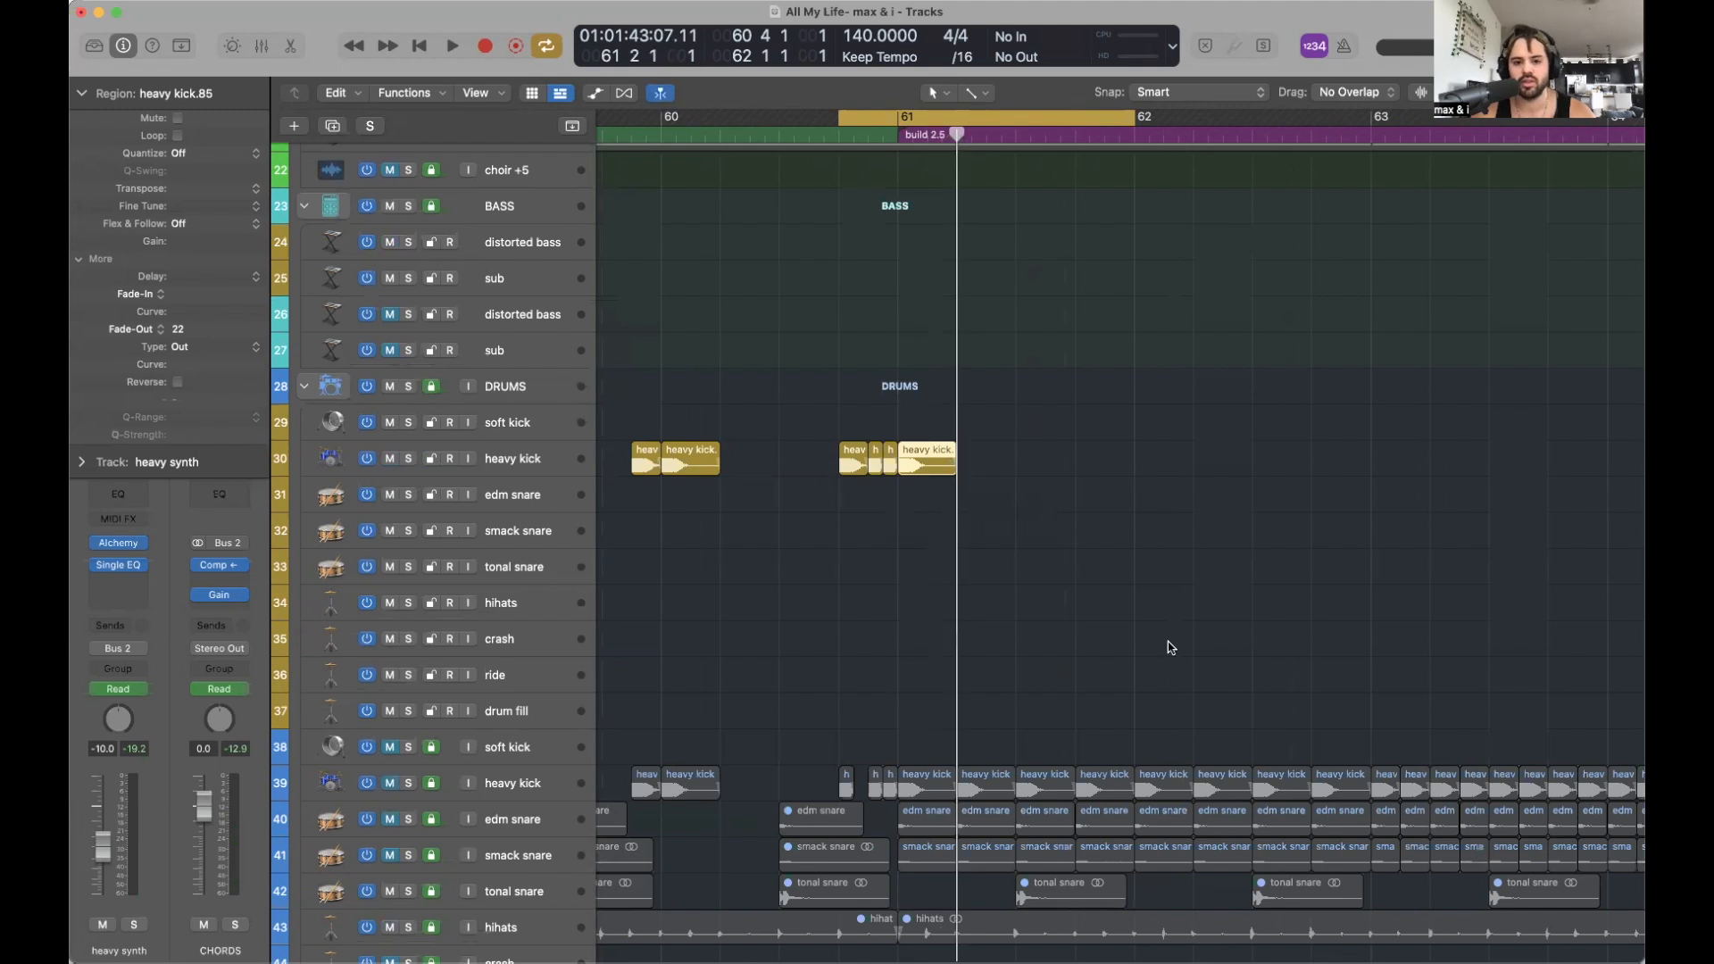
# Set the cycle range from bar 61 to bar 65 and copy the heavy kick at bar 61 to 61 2.
pyautogui.hscroll(5, 1168, 643)
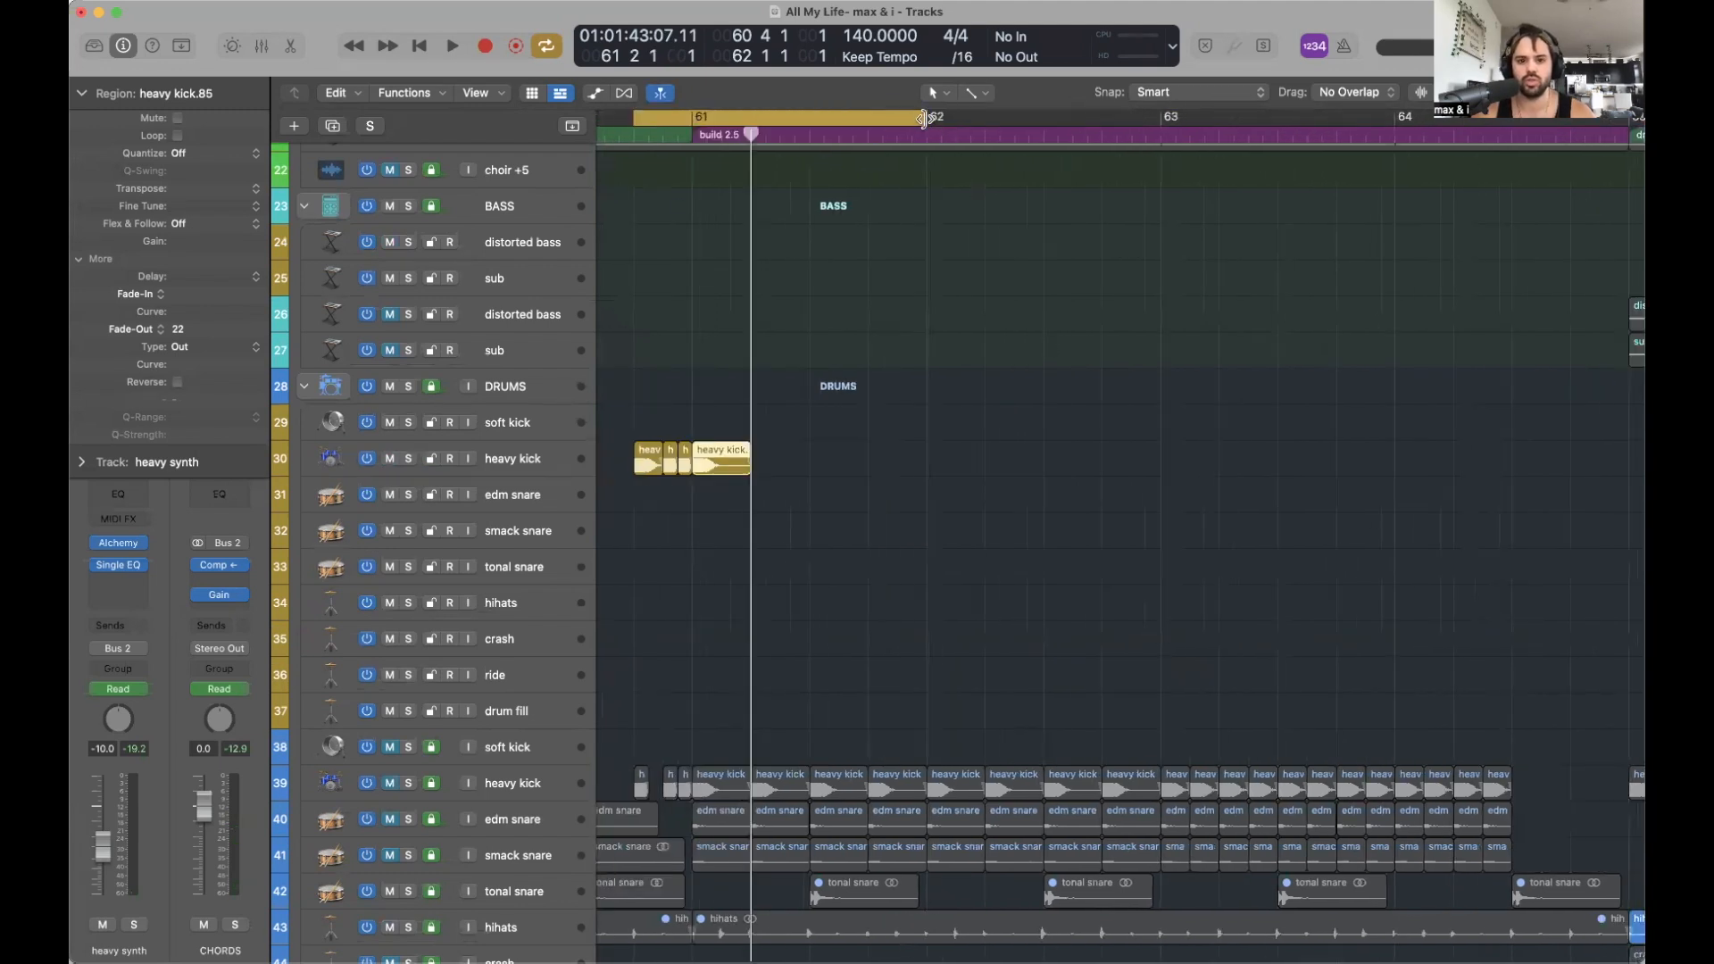
pyautogui.moveTo(694, 117); pyautogui.dragTo(1162, 117)
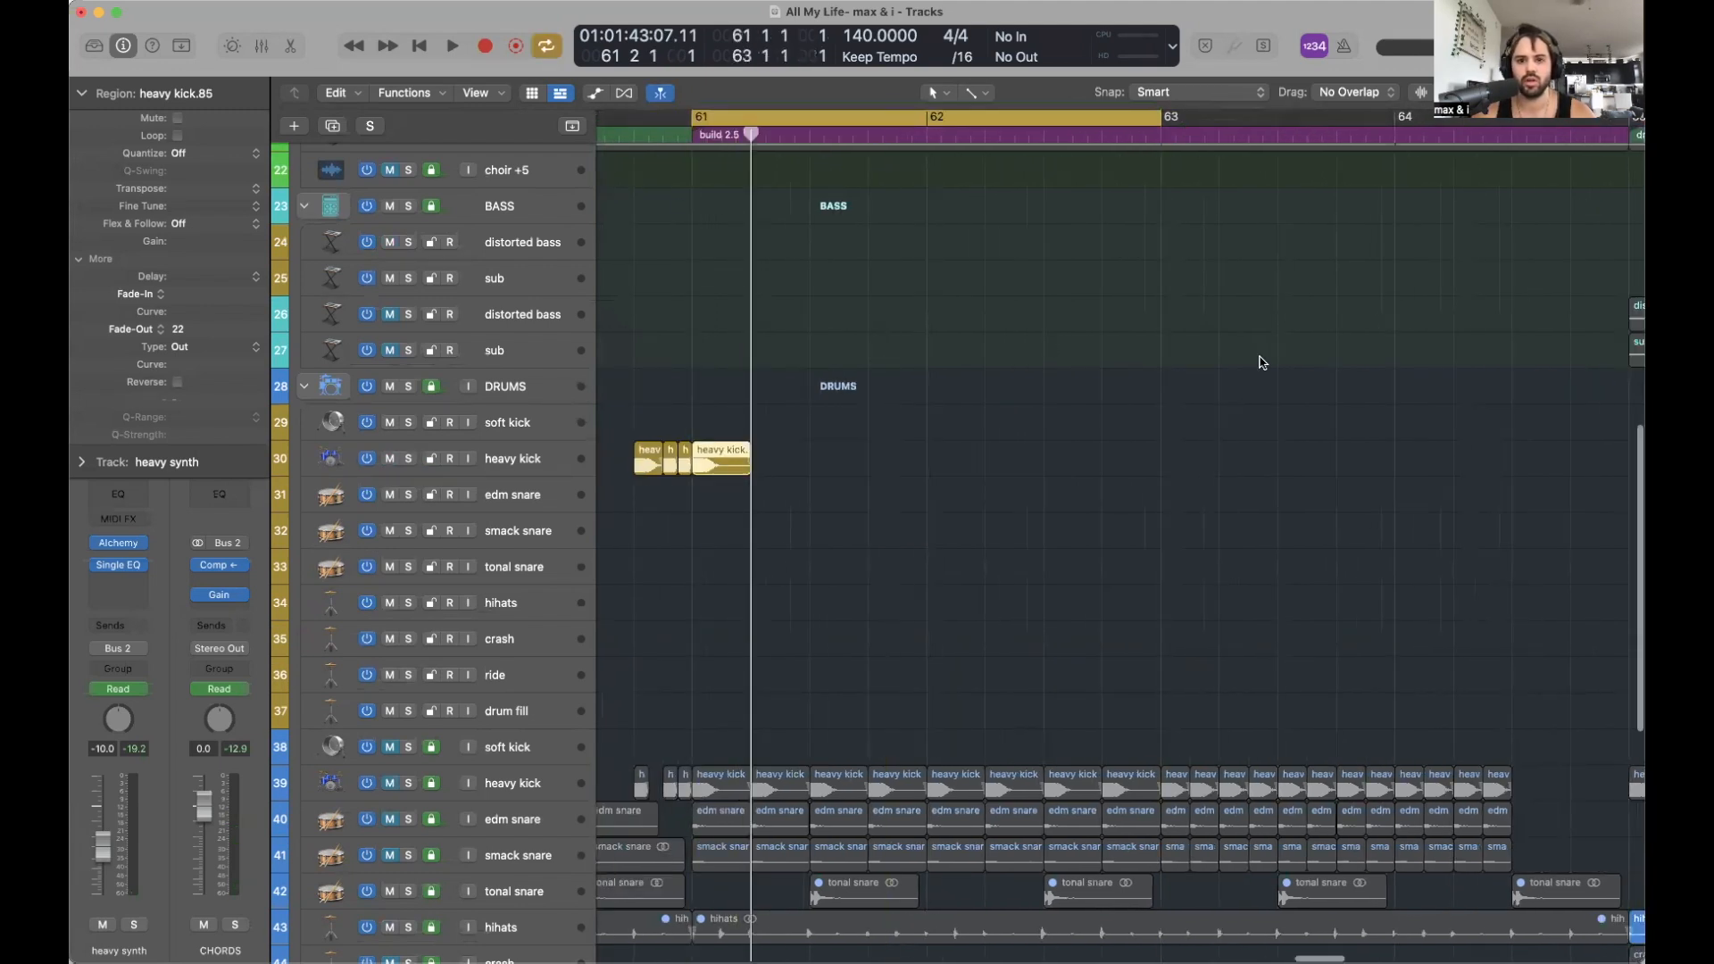
pyautogui.press('super+Left')
pyautogui.moveTo(997, 123); pyautogui.dragTo(1262, 120)
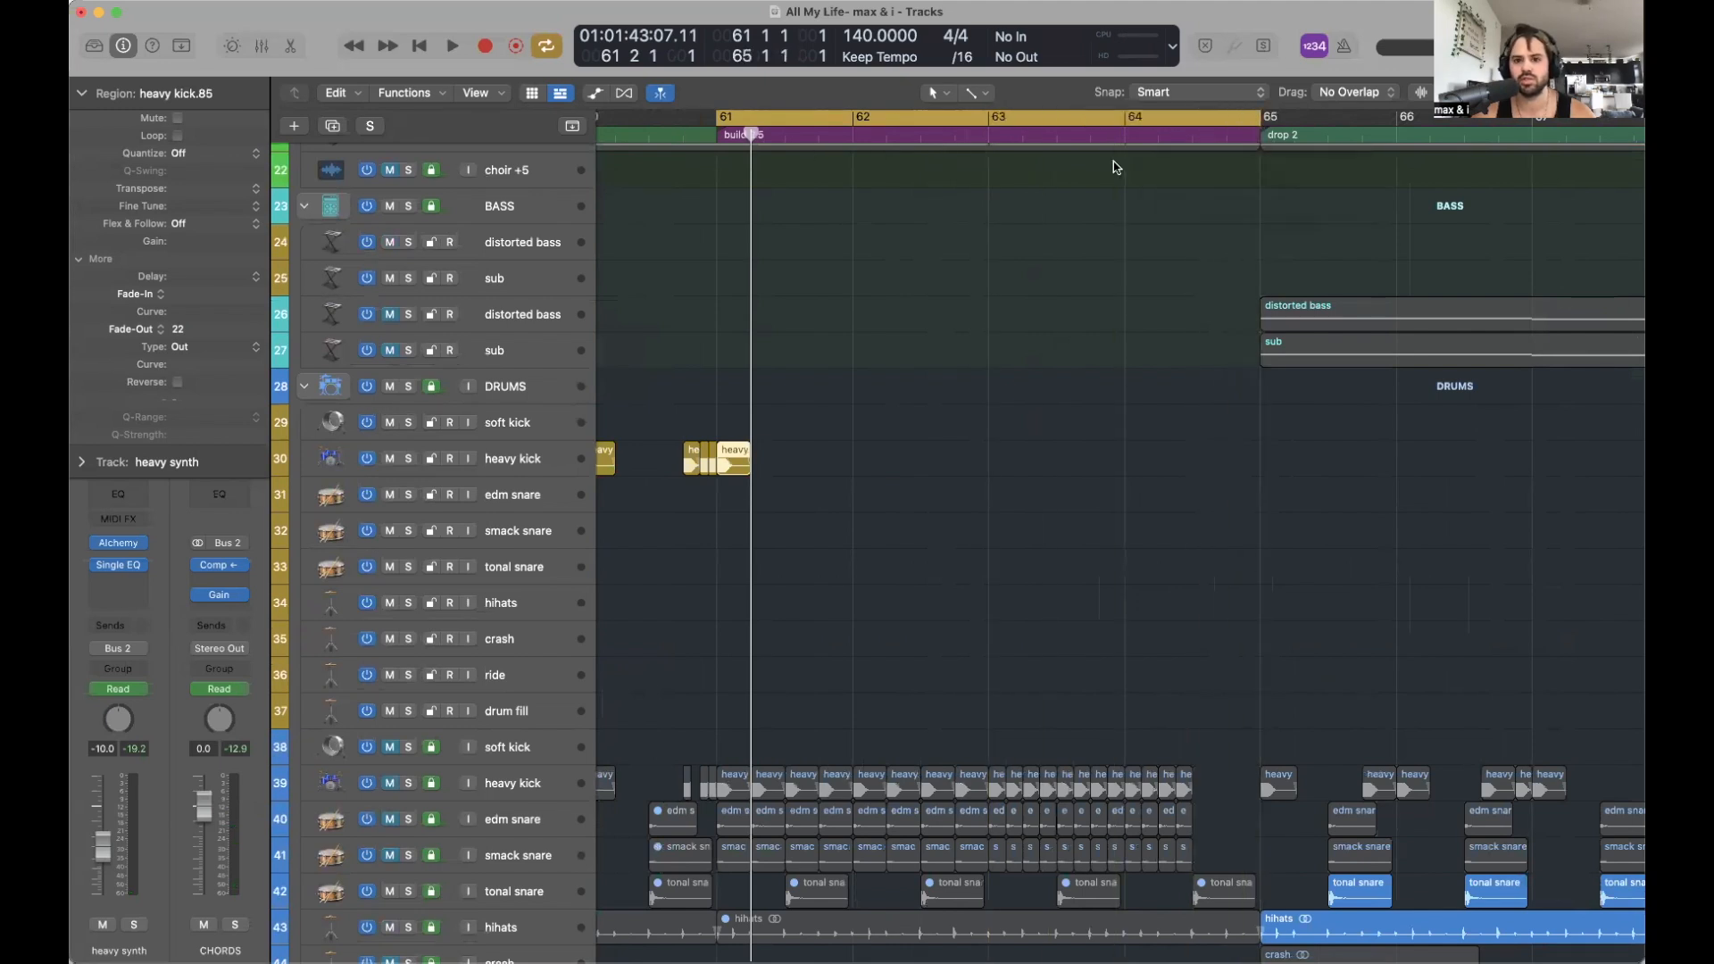
pyautogui.click(848, 435)
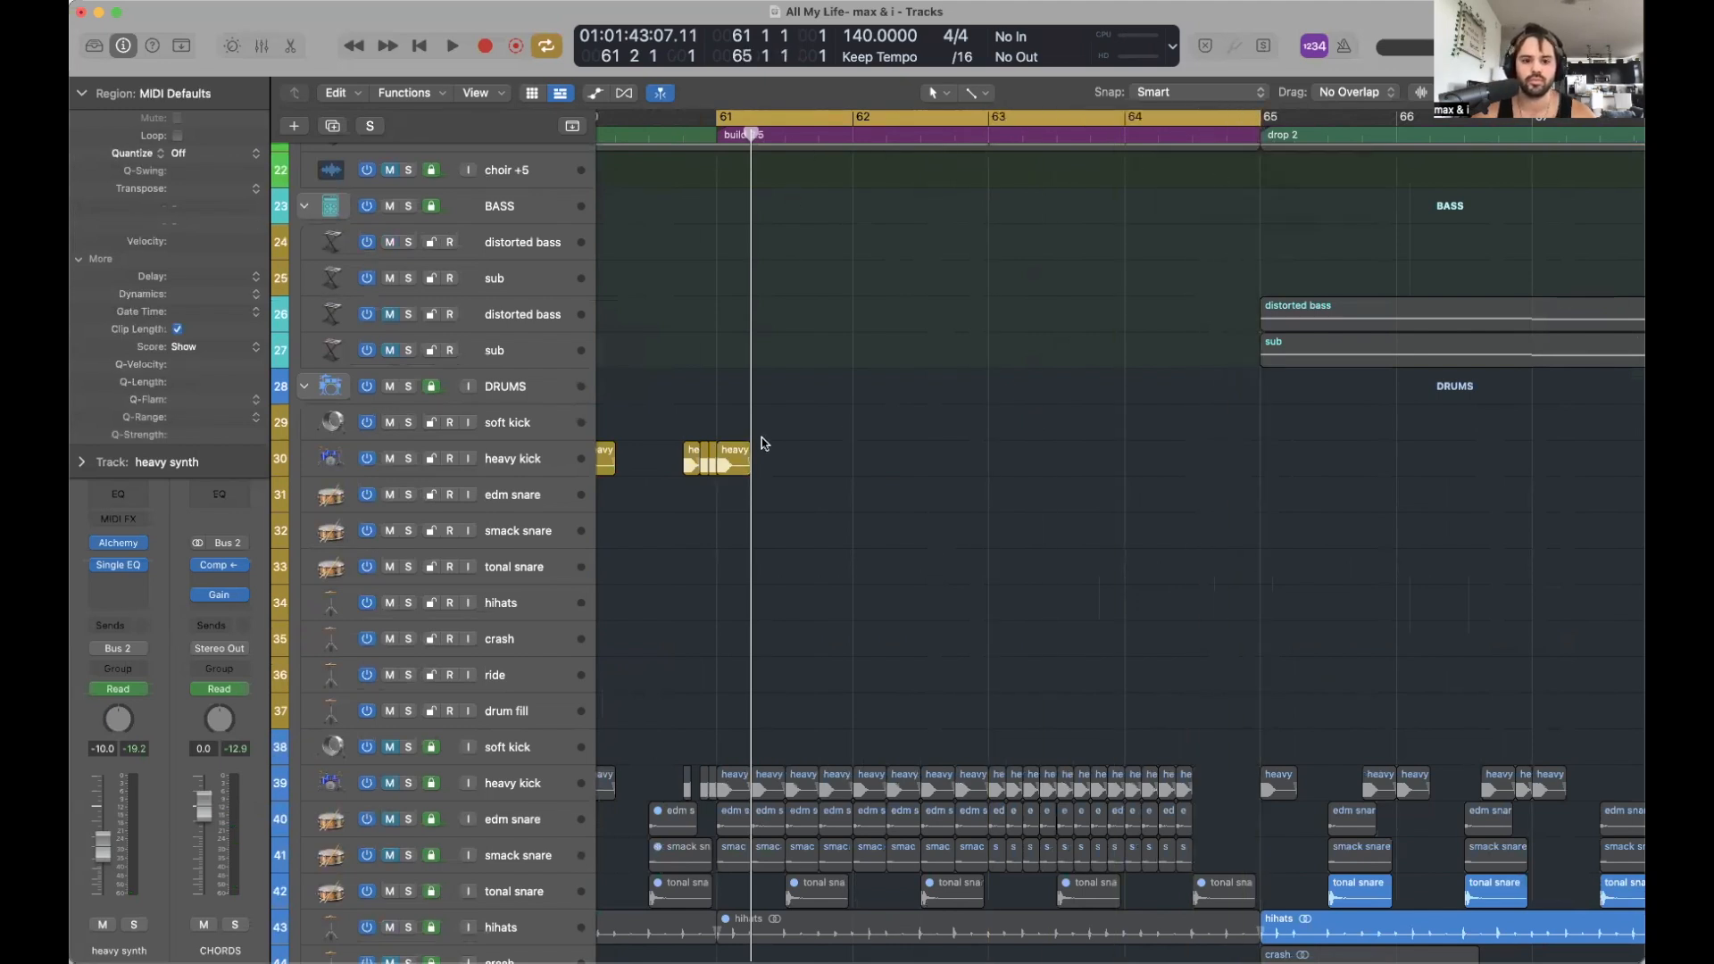
pyautogui.moveTo(732, 465); pyautogui.dragTo(770, 471)
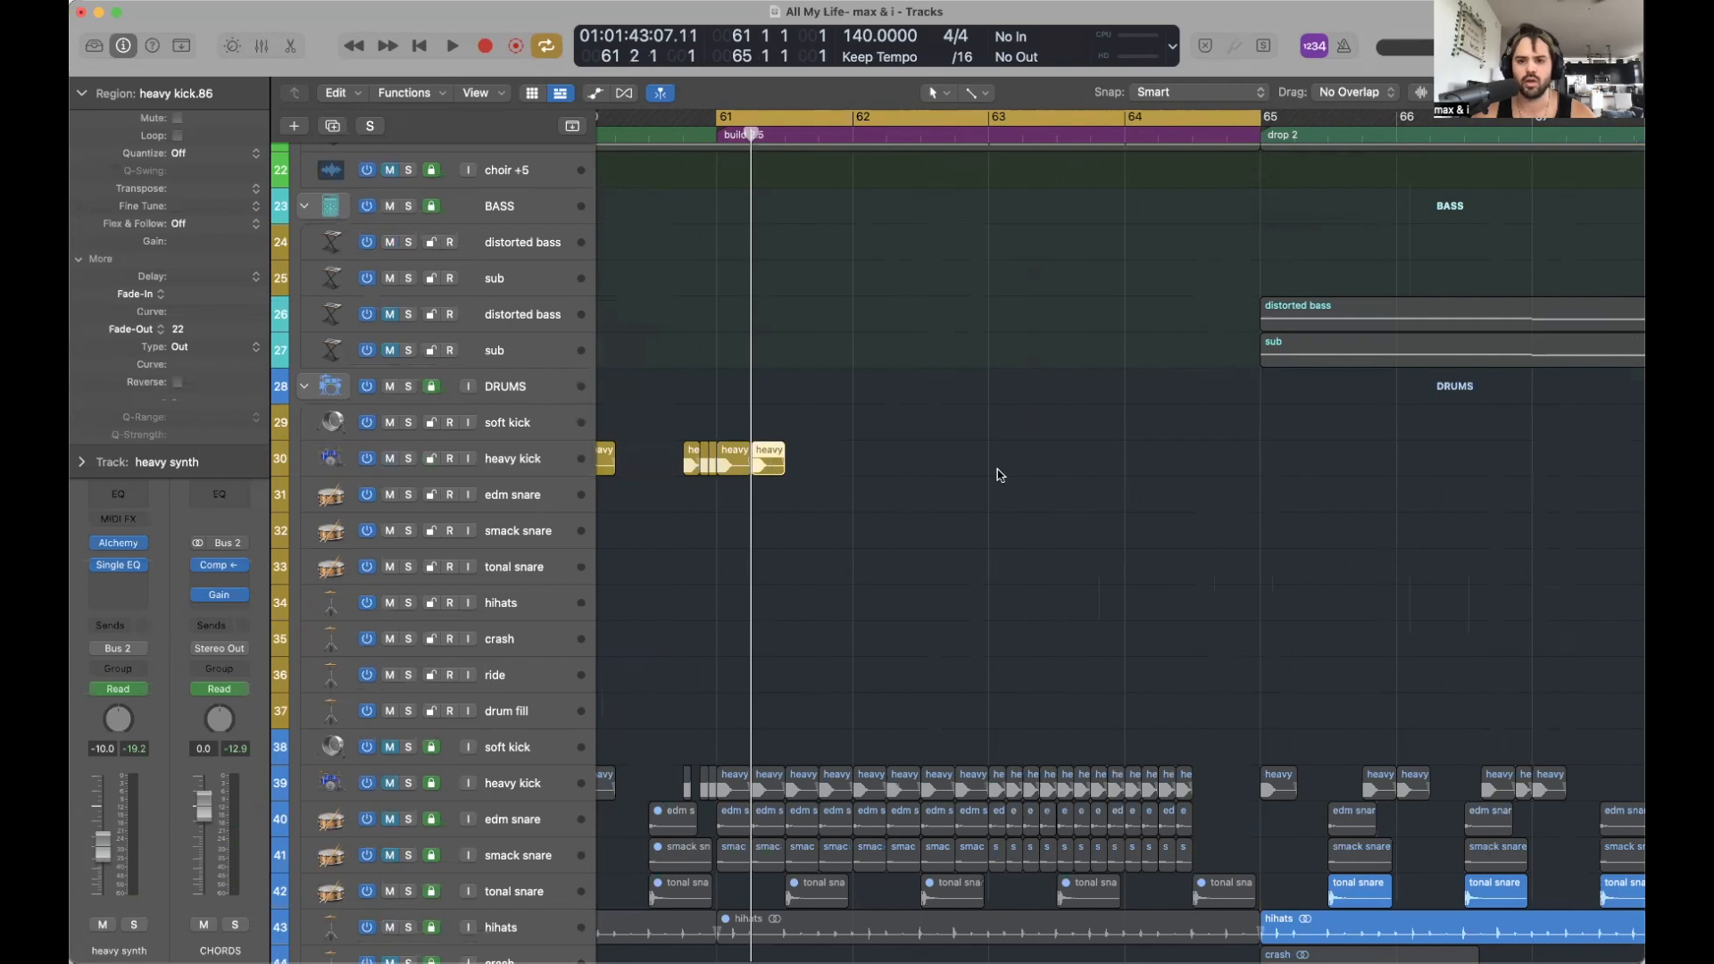
# Review the snap options and examine how the timeline grid divisions adapt with Smart snap.
pyautogui.click(1186, 101)
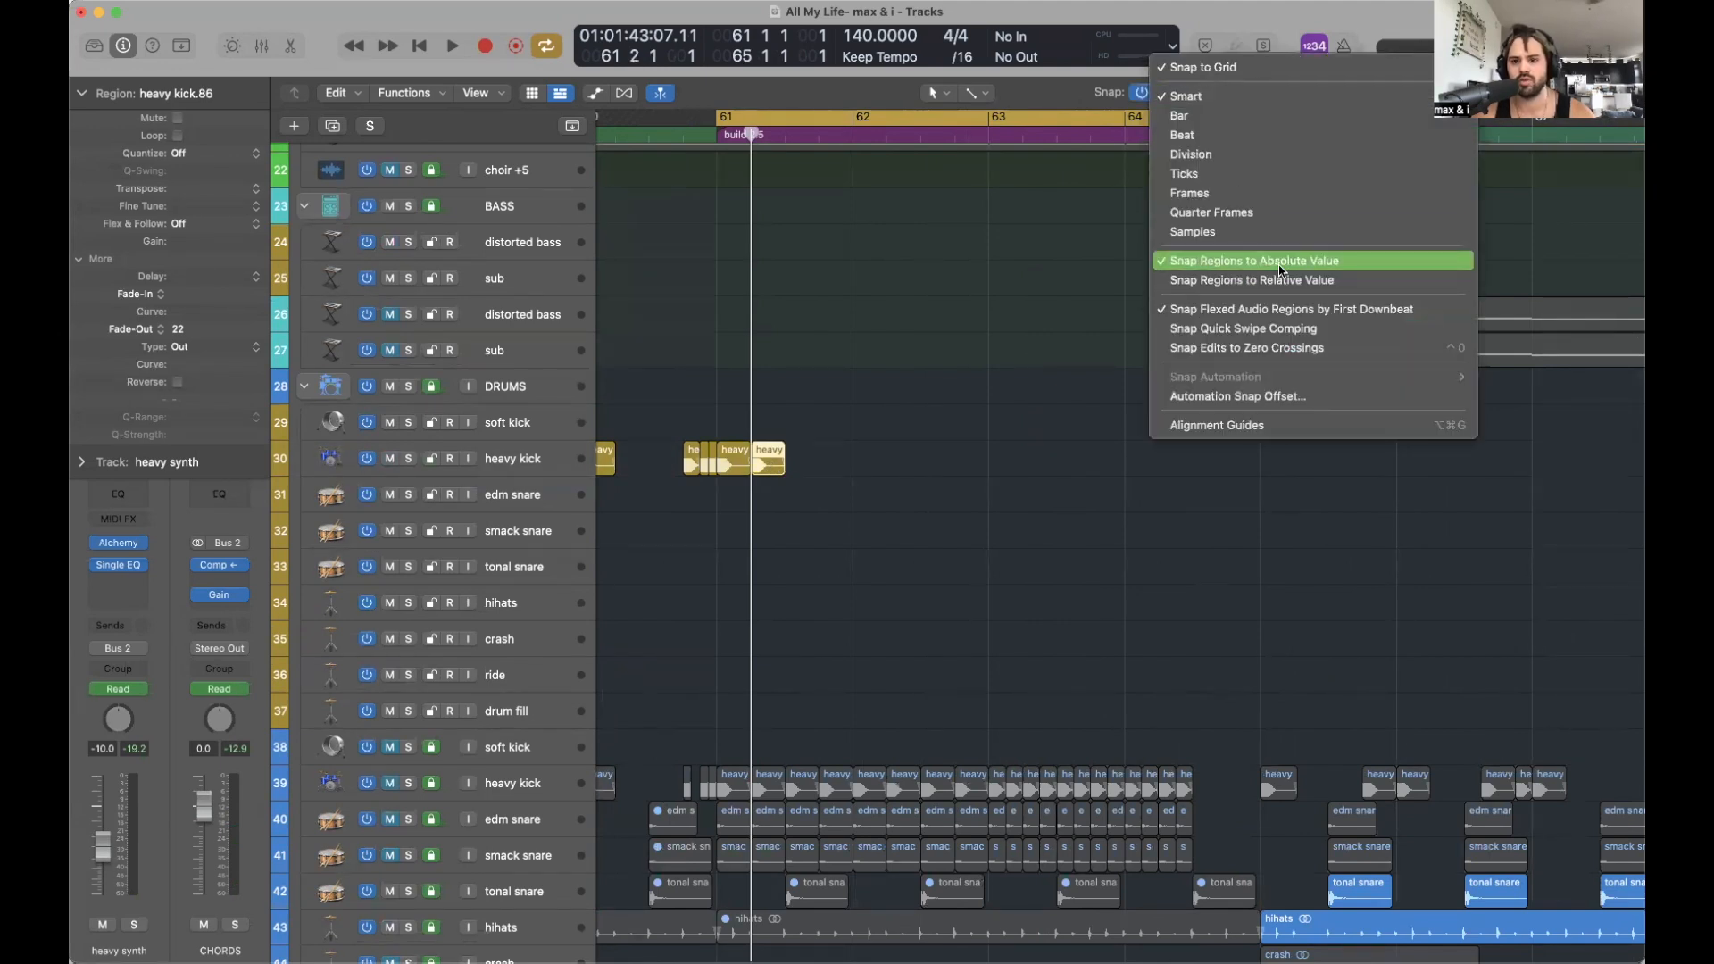
pyautogui.click(837, 516)
pyautogui.click(938, 517)
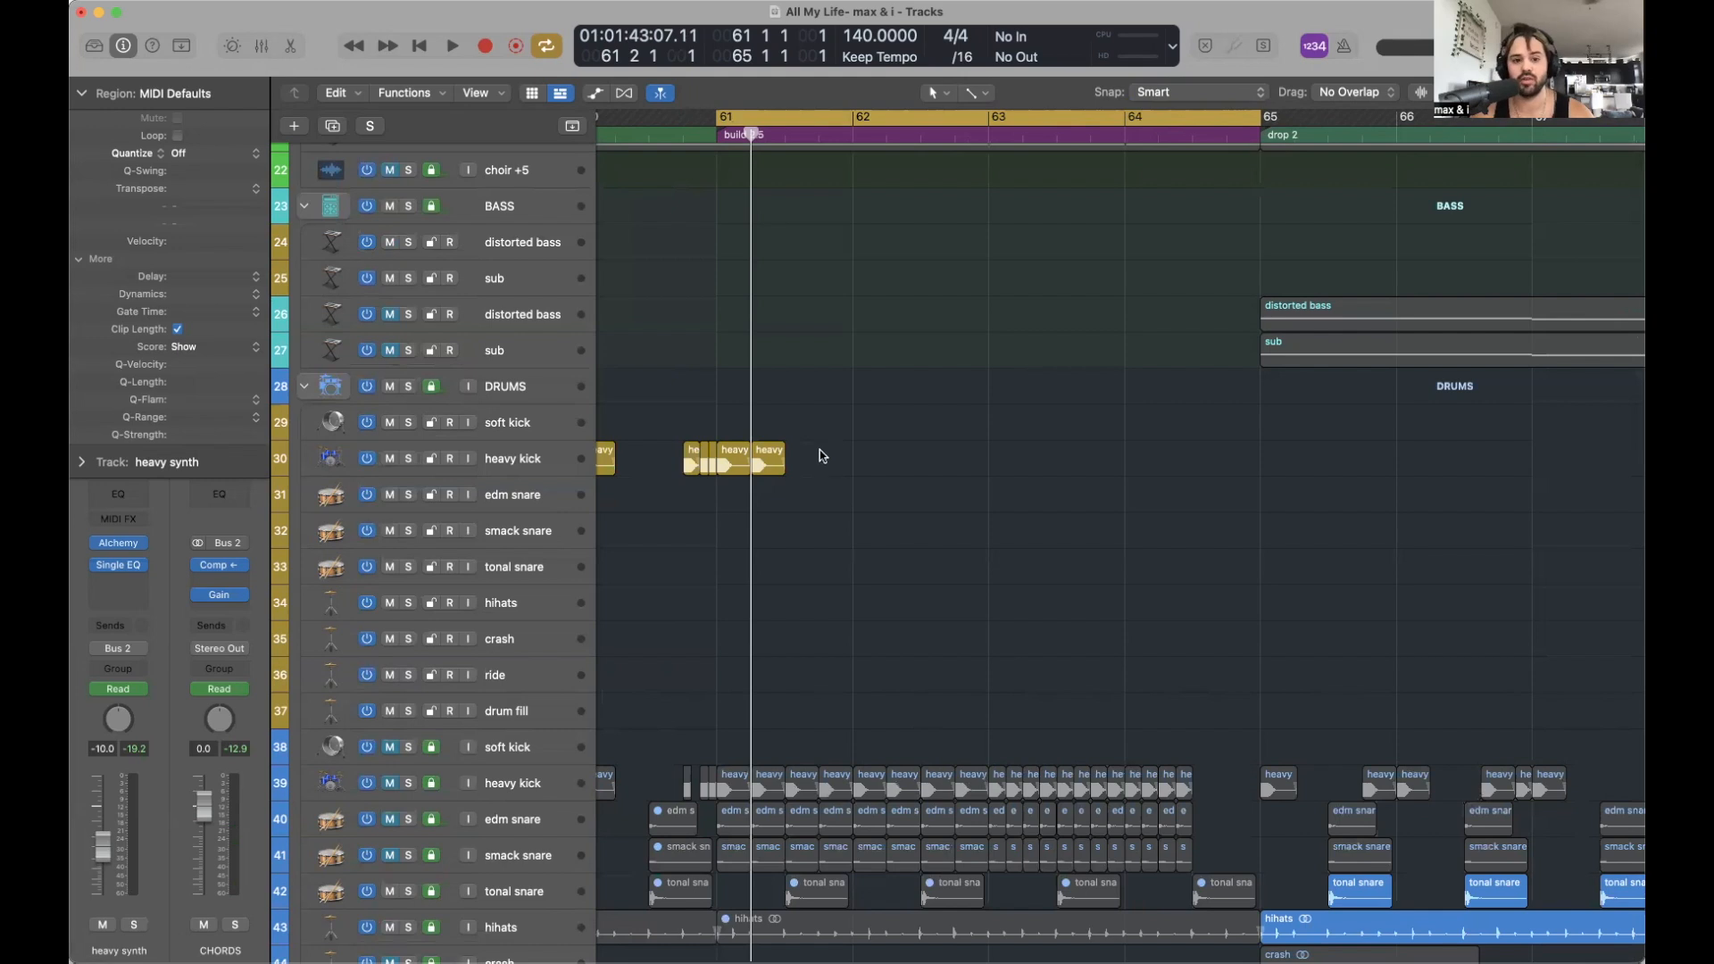
pyautogui.press('super+Right')
pyautogui.press('super+Right')
pyautogui.press('super+Right')
pyautogui.press('super+Right')
pyautogui.press('super+Right')
pyautogui.press('super+Right')
pyautogui.press('super+Right')
pyautogui.press('super+Right')
pyautogui.press('super+Right')
pyautogui.press('super+Right')
pyautogui.press('super+Right')
pyautogui.press('super+Right')
pyautogui.press('super+Left')
pyautogui.press('super+Left')
pyautogui.press('super+Left')
pyautogui.press('super+Left')
pyautogui.press('super+Left')
pyautogui.press('super+Left')
pyautogui.press('super+Left')
pyautogui.press('super+Left')
pyautogui.press('super+Left')
pyautogui.press('super+Left')
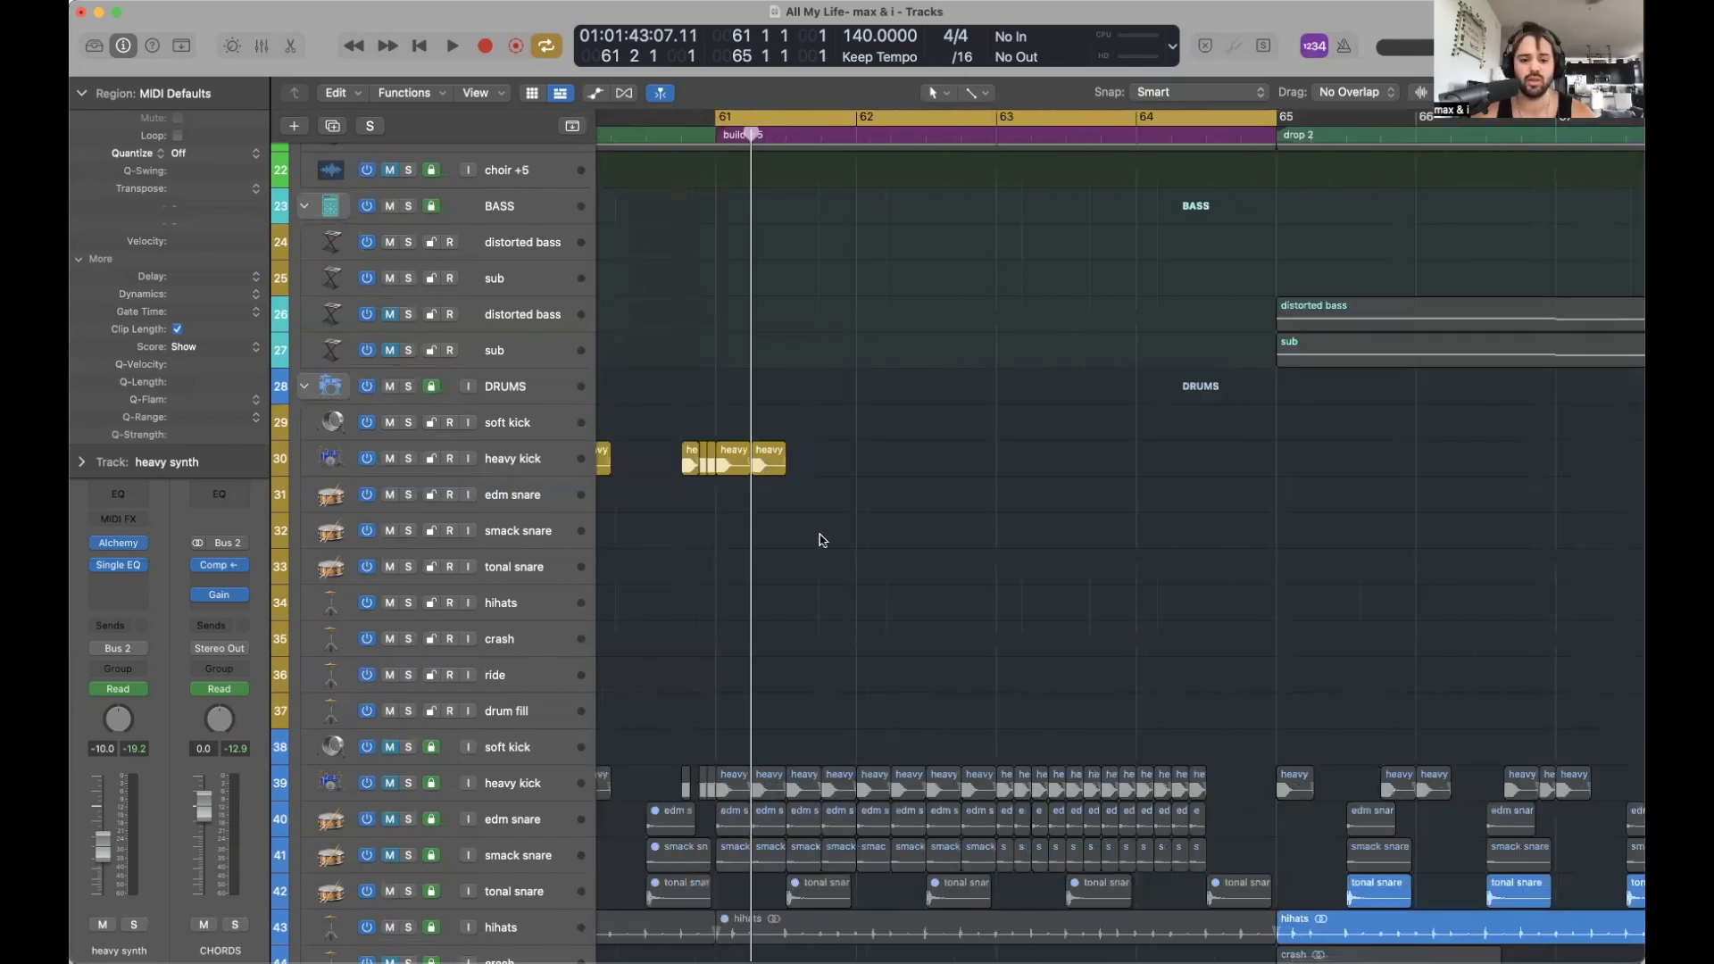
# Copy the heavy kick to 61 3, repeat it every quarter note up to bar 63, and play the result.
pyautogui.moveTo(770, 463); pyautogui.dragTo(812, 469)
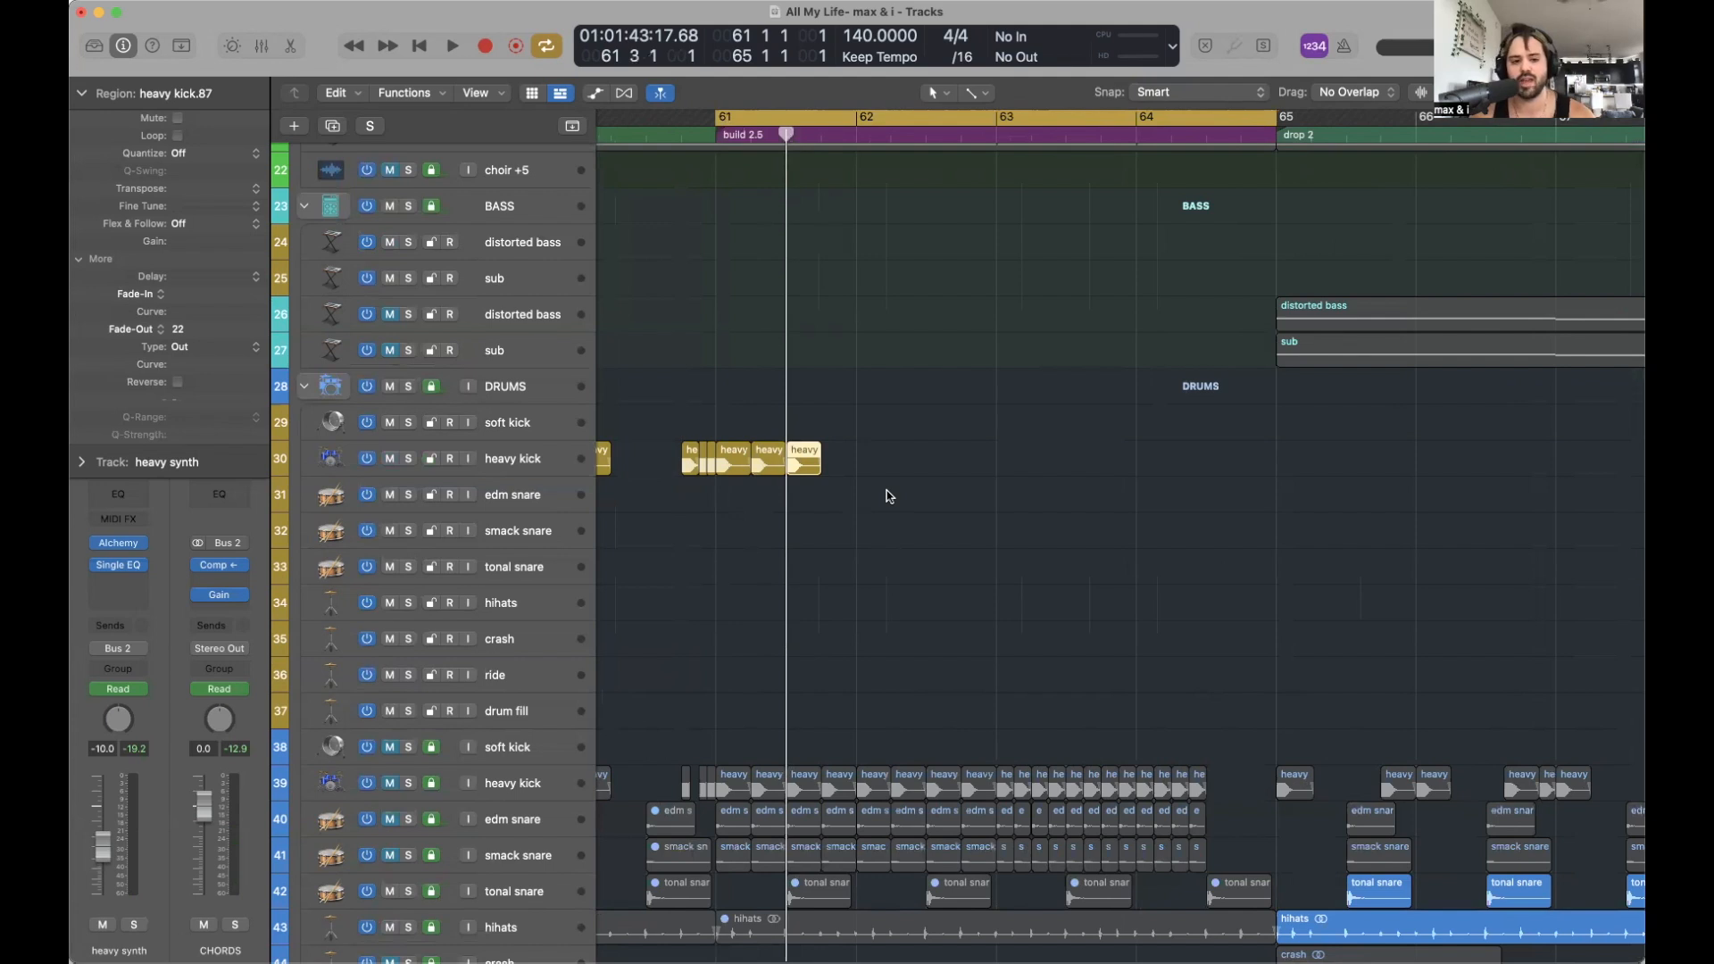
pyautogui.press('super+r')
pyautogui.press('super+r')
pyautogui.press('super+r')
pyautogui.press('super+r')
pyautogui.press('super+r')
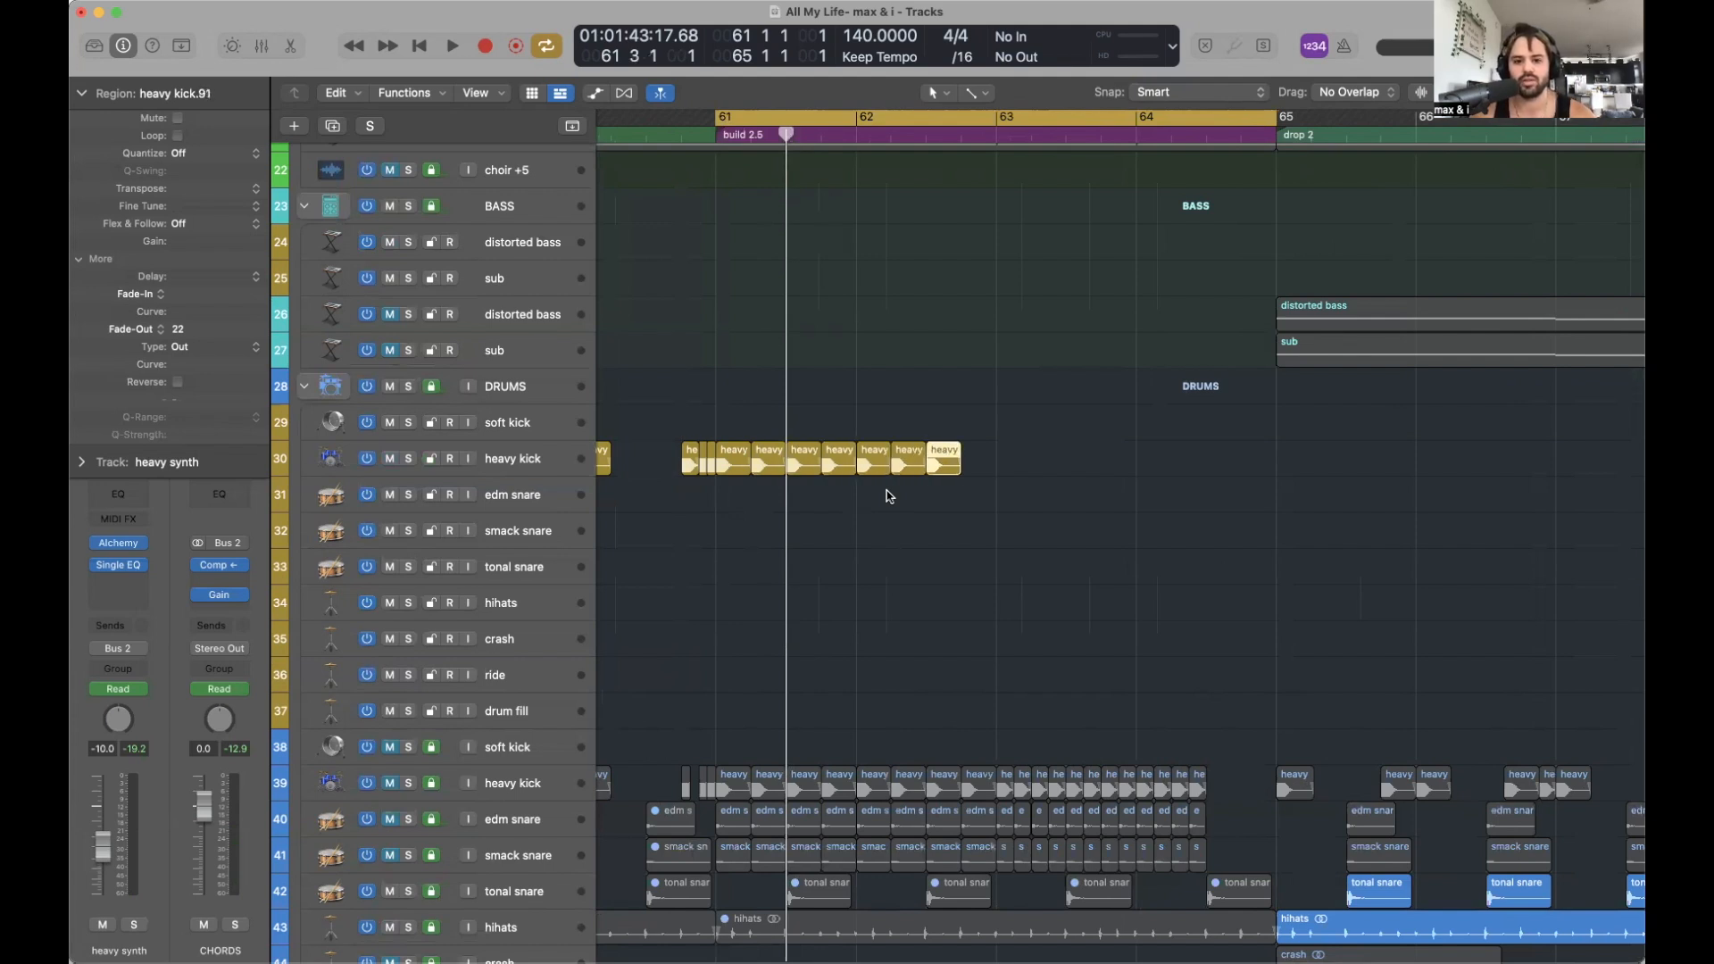
pyautogui.press('space')
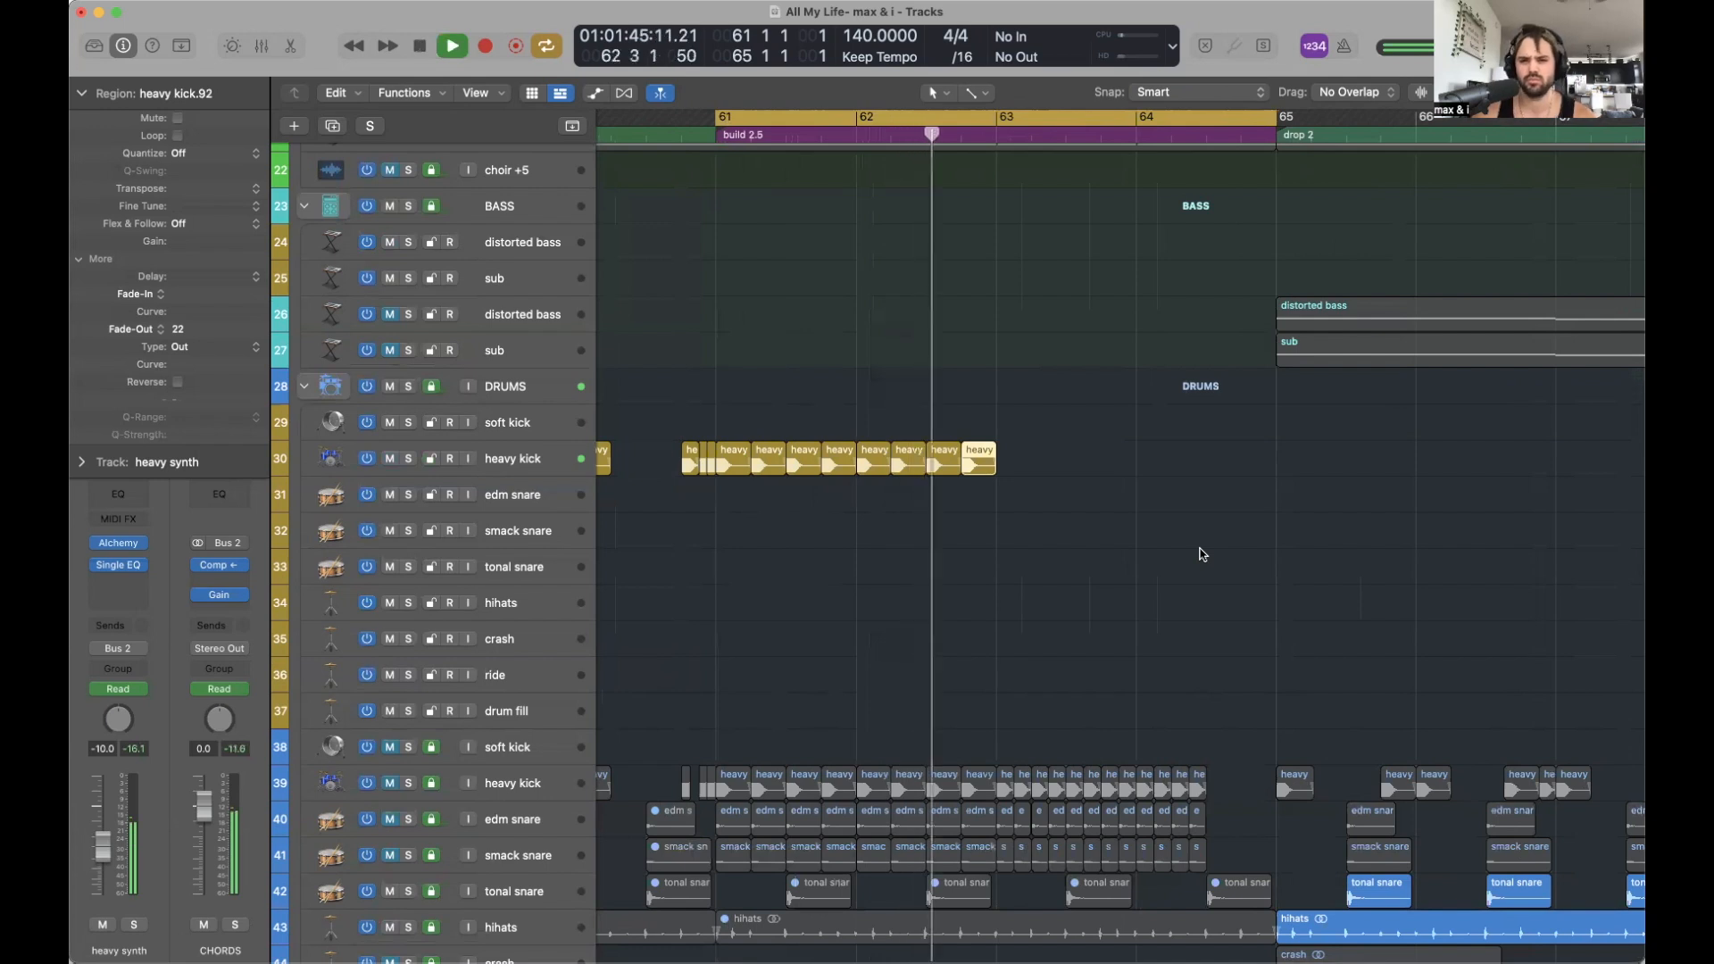
pyautogui.press('space')
# Set the cycle range from bar 63 to bar 65 and repeat the last heavy kick region at bar 63.
pyautogui.hscroll(4, 1202, 554)
pyautogui.moveTo(817, 119); pyautogui.dragTo(1097, 118)
pyautogui.click(897, 449)
pyautogui.click(808, 460)
pyautogui.press('super+r')
# Trim the heavy kick region at bar 63 to an eighth note ending at 63 1 3.
pyautogui.press('super+Right')
pyautogui.press('super+Right')
pyautogui.press('super+Right')
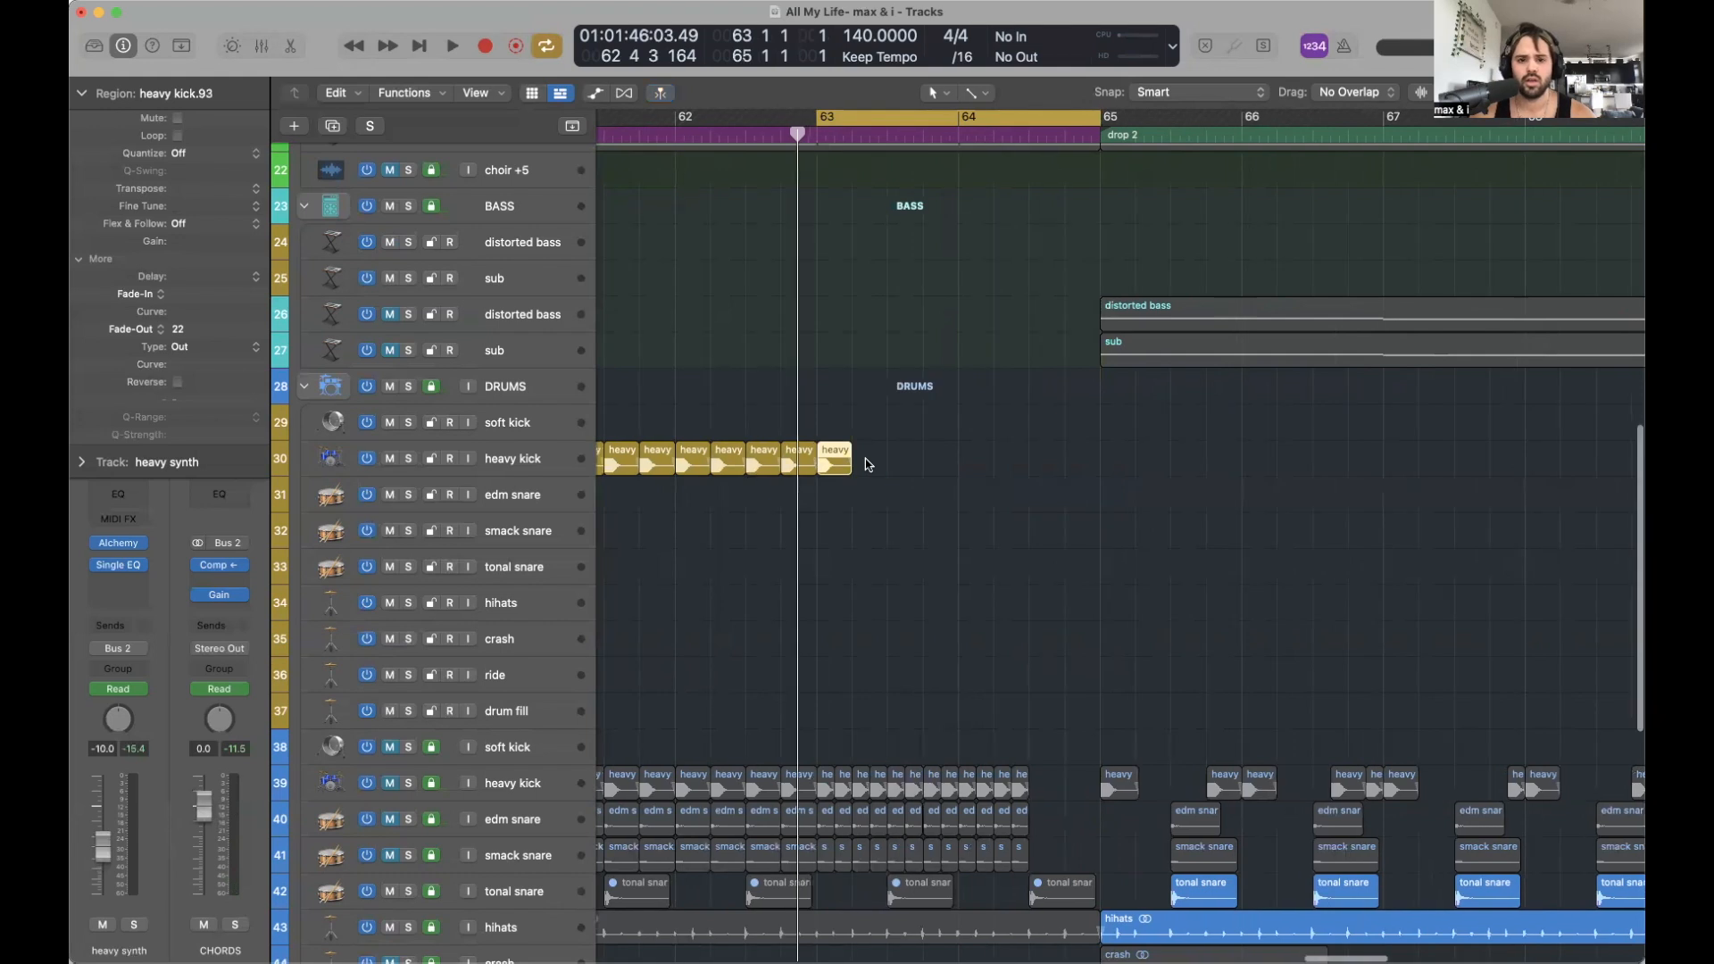
pyautogui.click(868, 135)
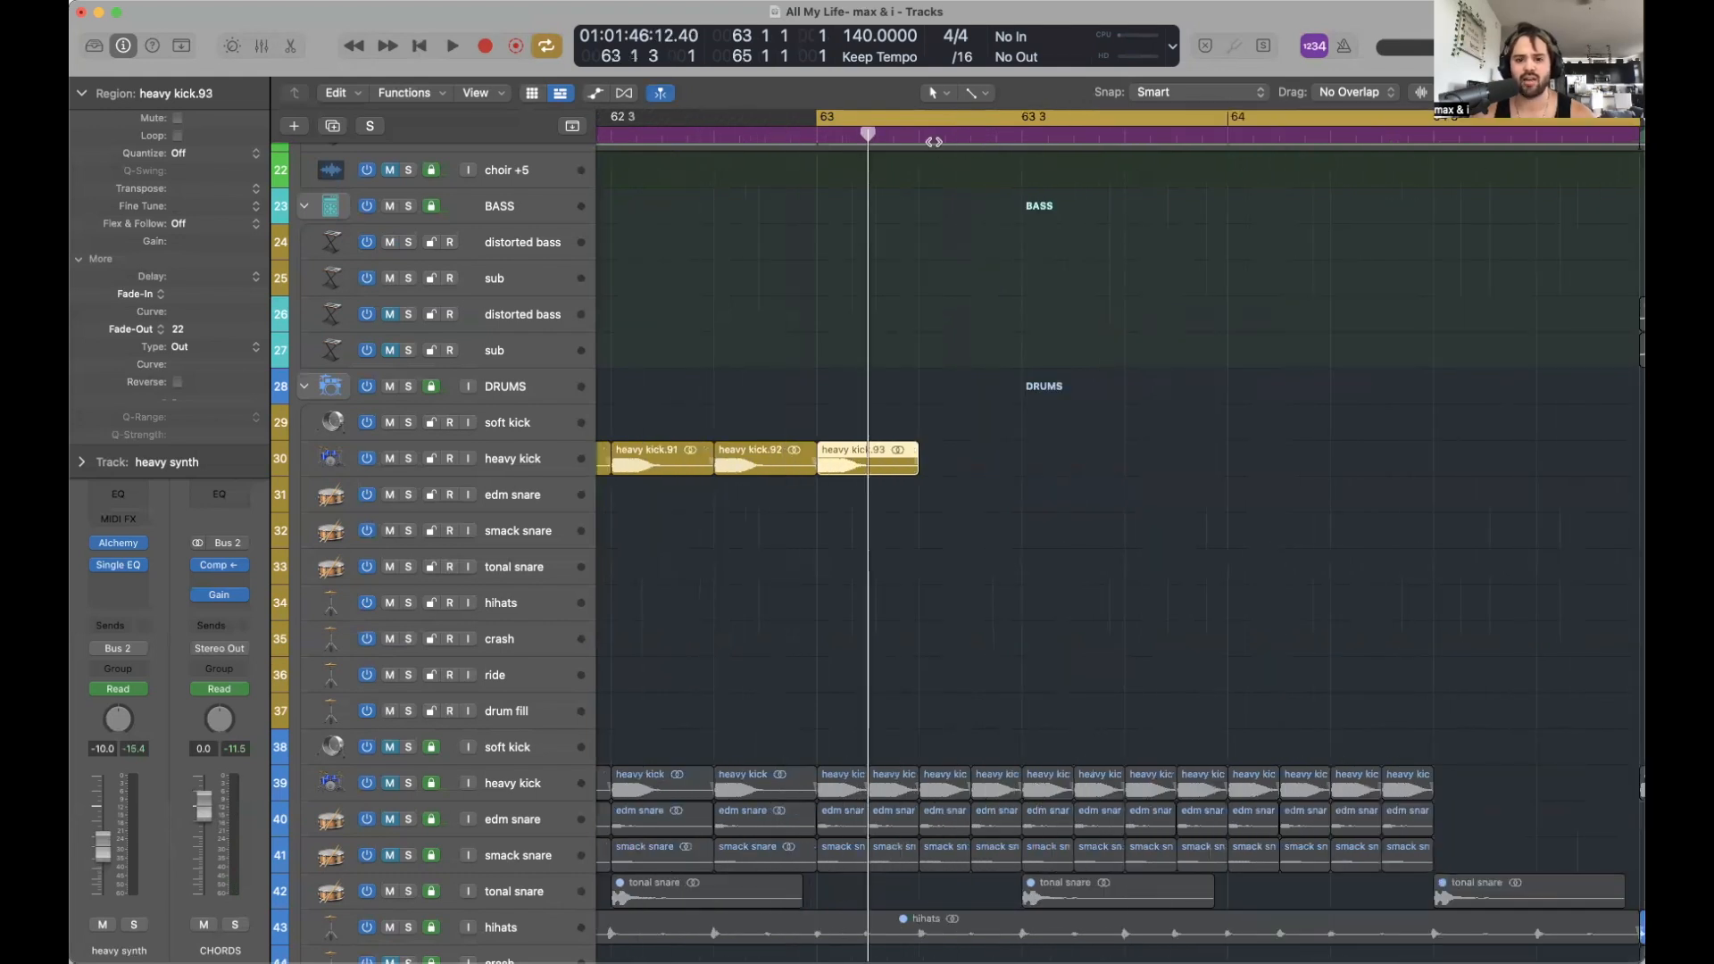
pyautogui.moveTo(915, 468); pyautogui.dragTo(865, 474)
# Repeat the eighth-note heavy kick from bar 63 continuously up to 64 3.
pyautogui.press('super+Left')
pyautogui.press('super+Left')
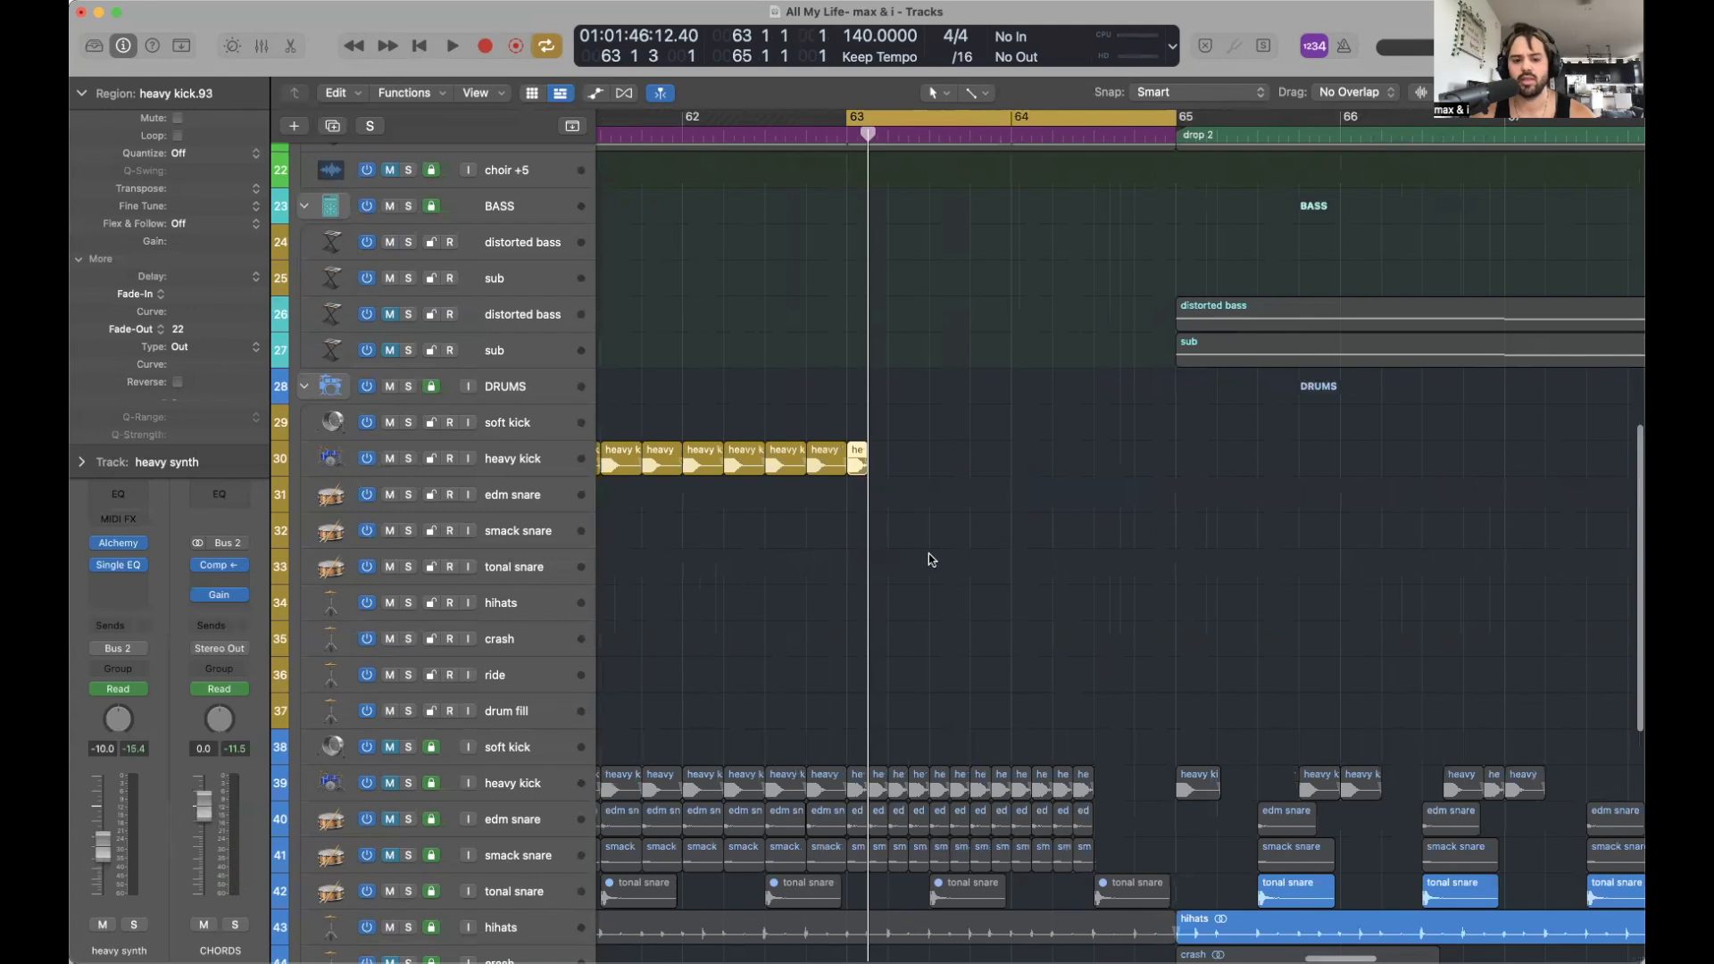
pyautogui.press('super+r')
pyautogui.press('super+r')
pyautogui.press('super+r')
pyautogui.press('super+r')
pyautogui.press('super+r')
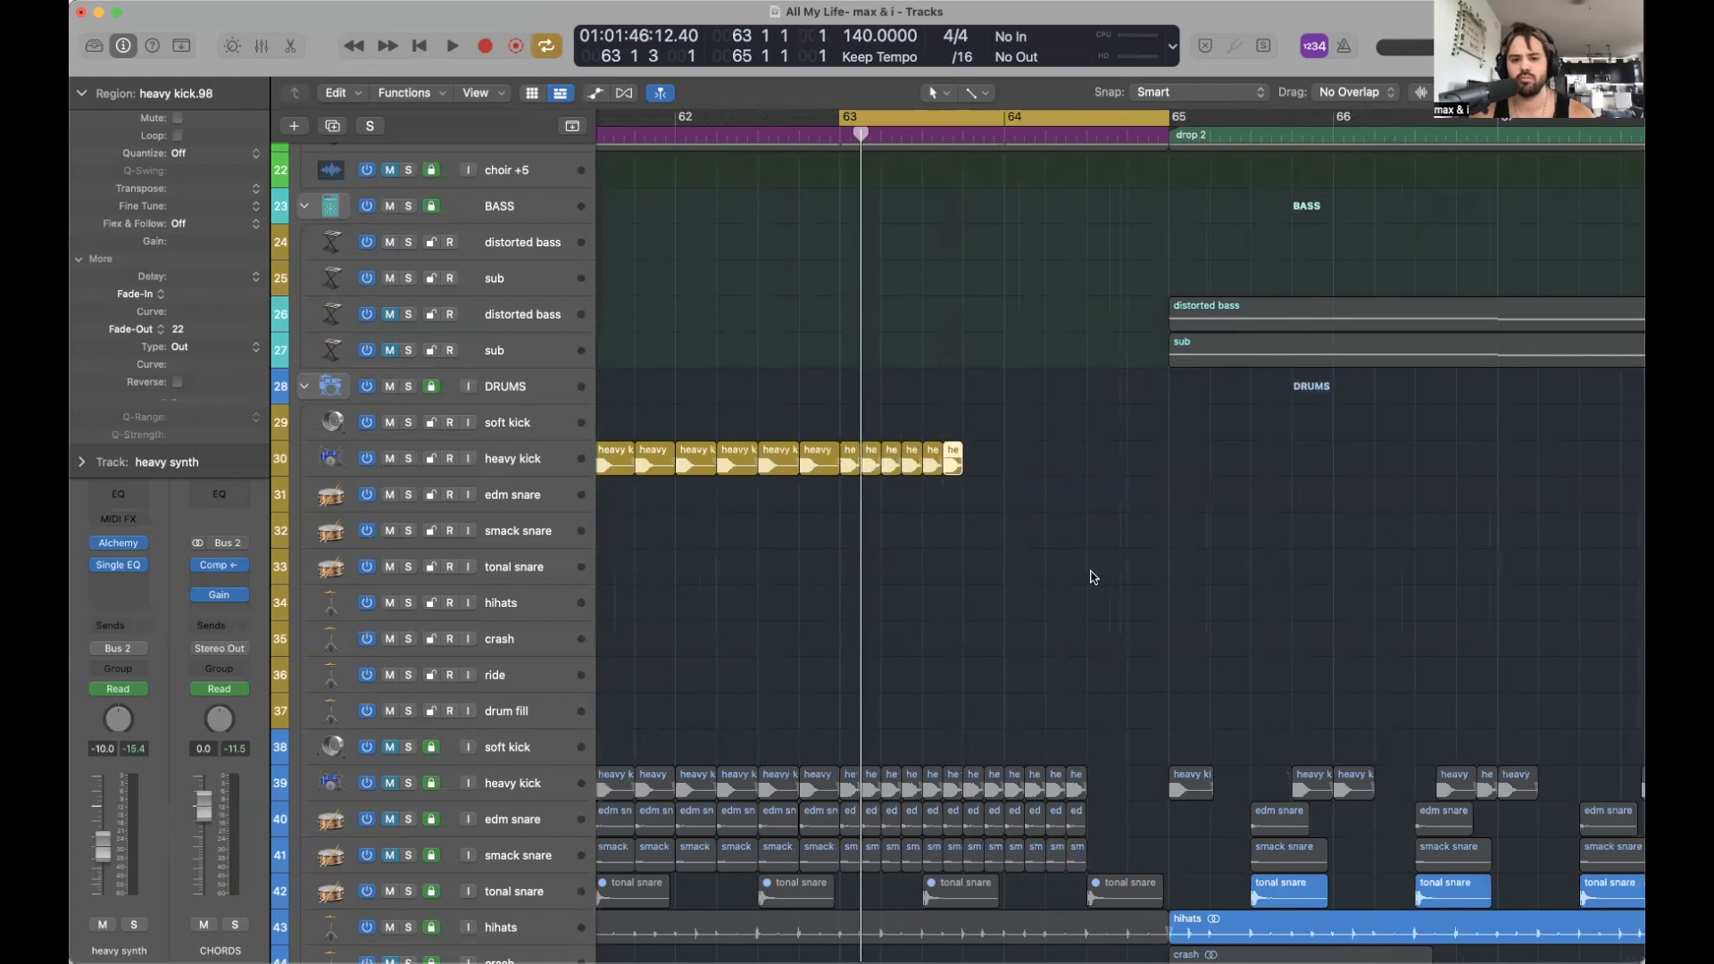
pyautogui.press('super+r')
pyautogui.press('super+r')
pyautogui.press('super+r')
pyautogui.press('super+r')
pyautogui.press('super+r')
pyautogui.press('super+r')
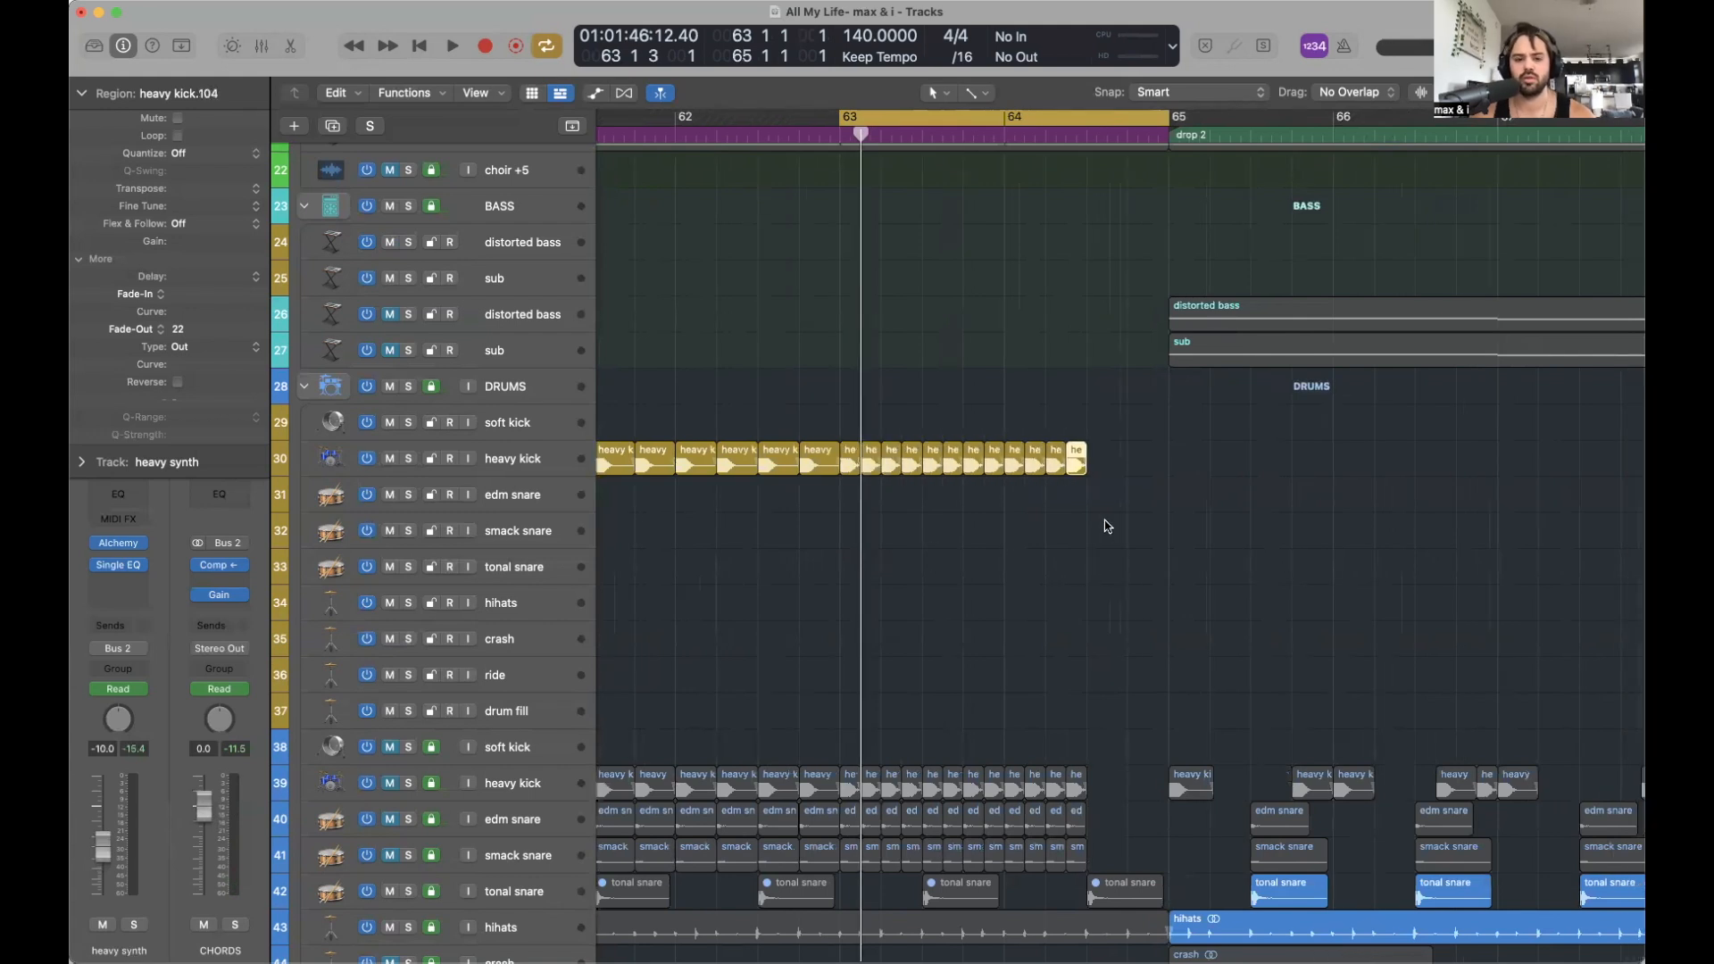
# Set the cycle range from bar 60 to bar 65 and play the whole heavy kick build.
pyautogui.press('super+Left')
pyautogui.press('super+Left')
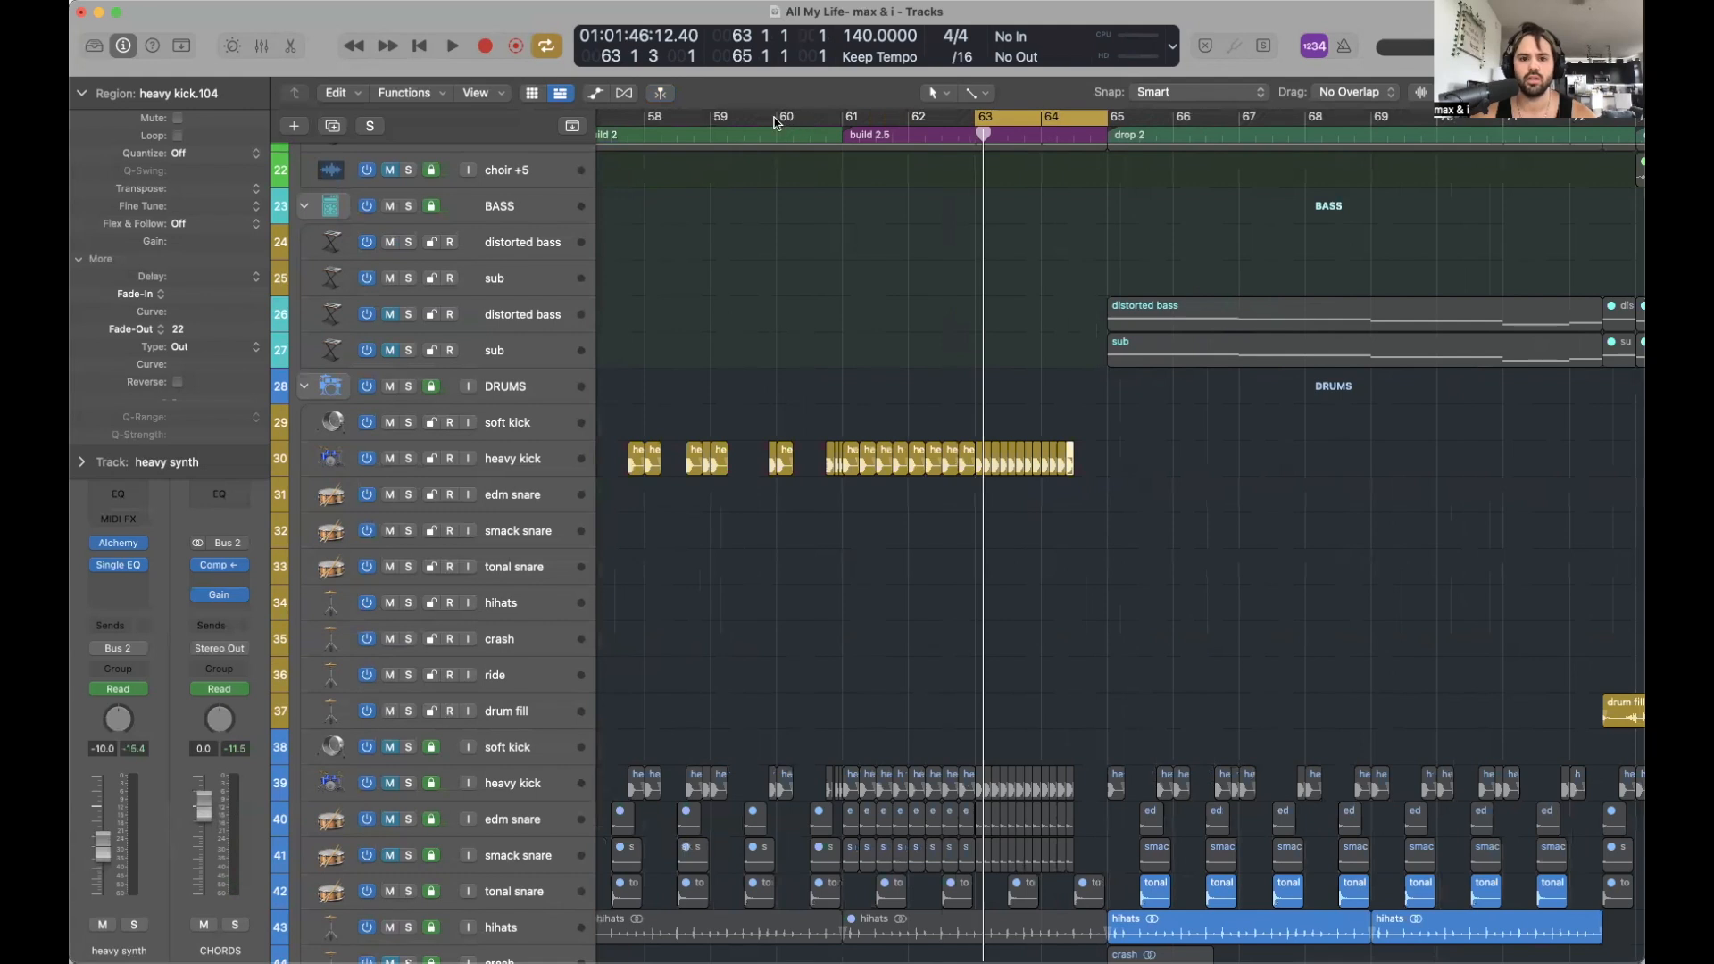
pyautogui.moveTo(776, 123); pyautogui.dragTo(1111, 125)
pyautogui.press('space')
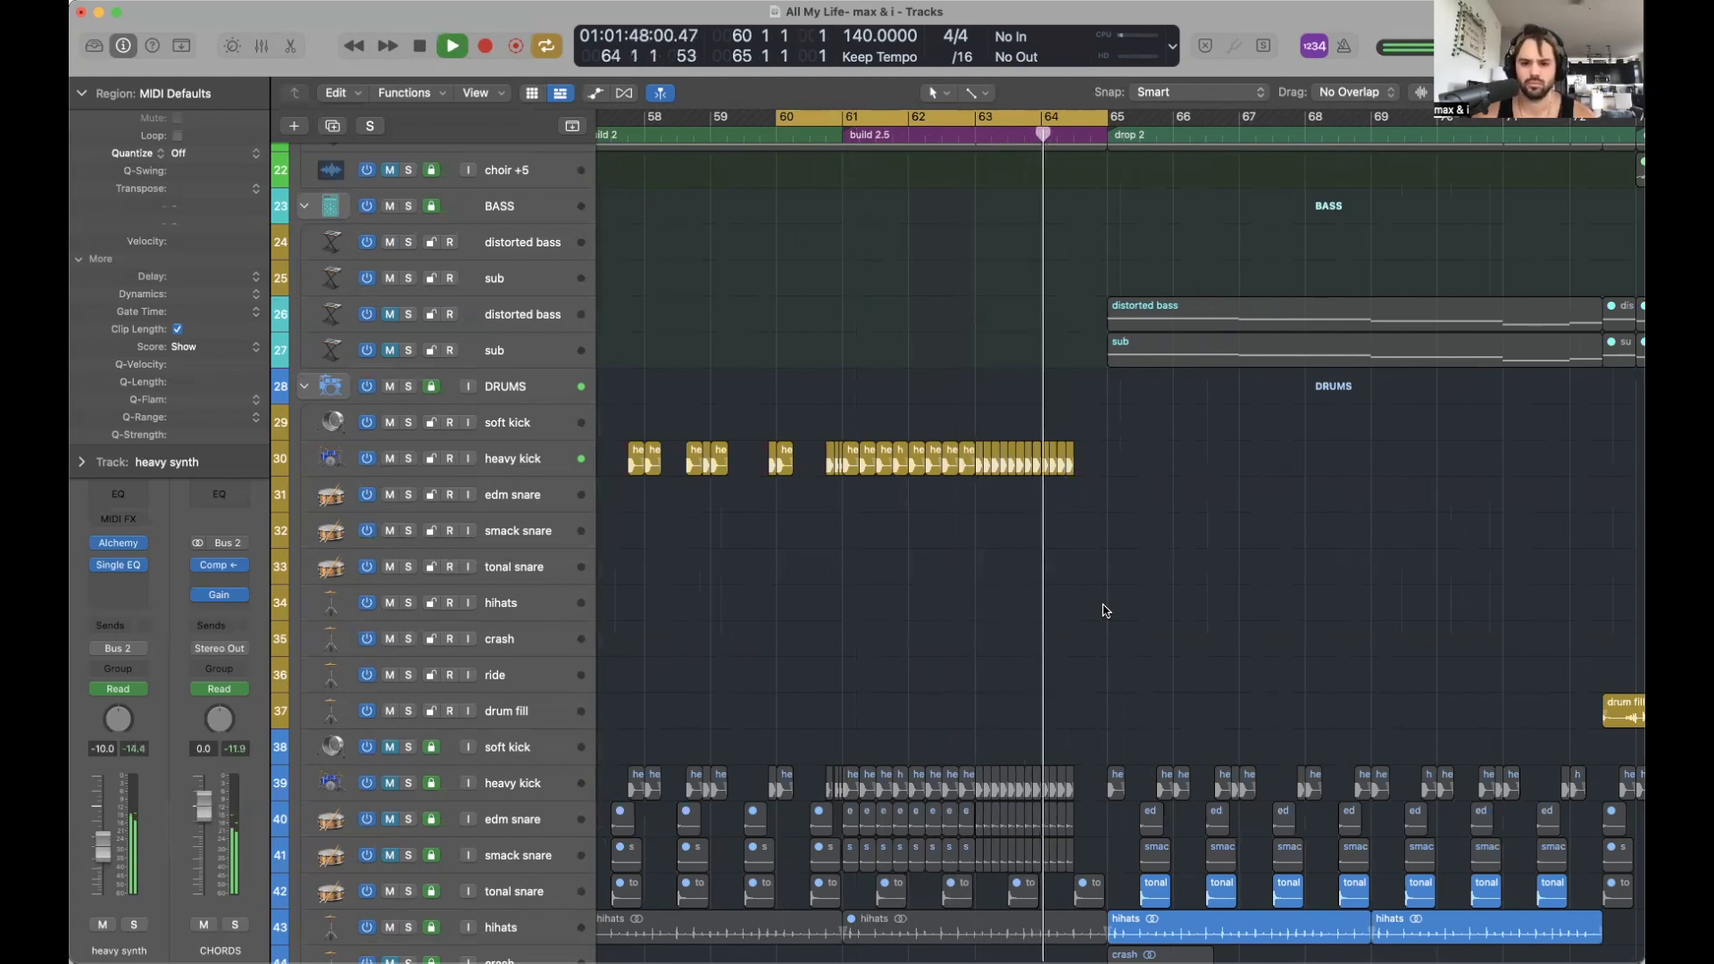
pyautogui.press('super+Right')
pyautogui.press('super+Right')
pyautogui.press('super+Right')
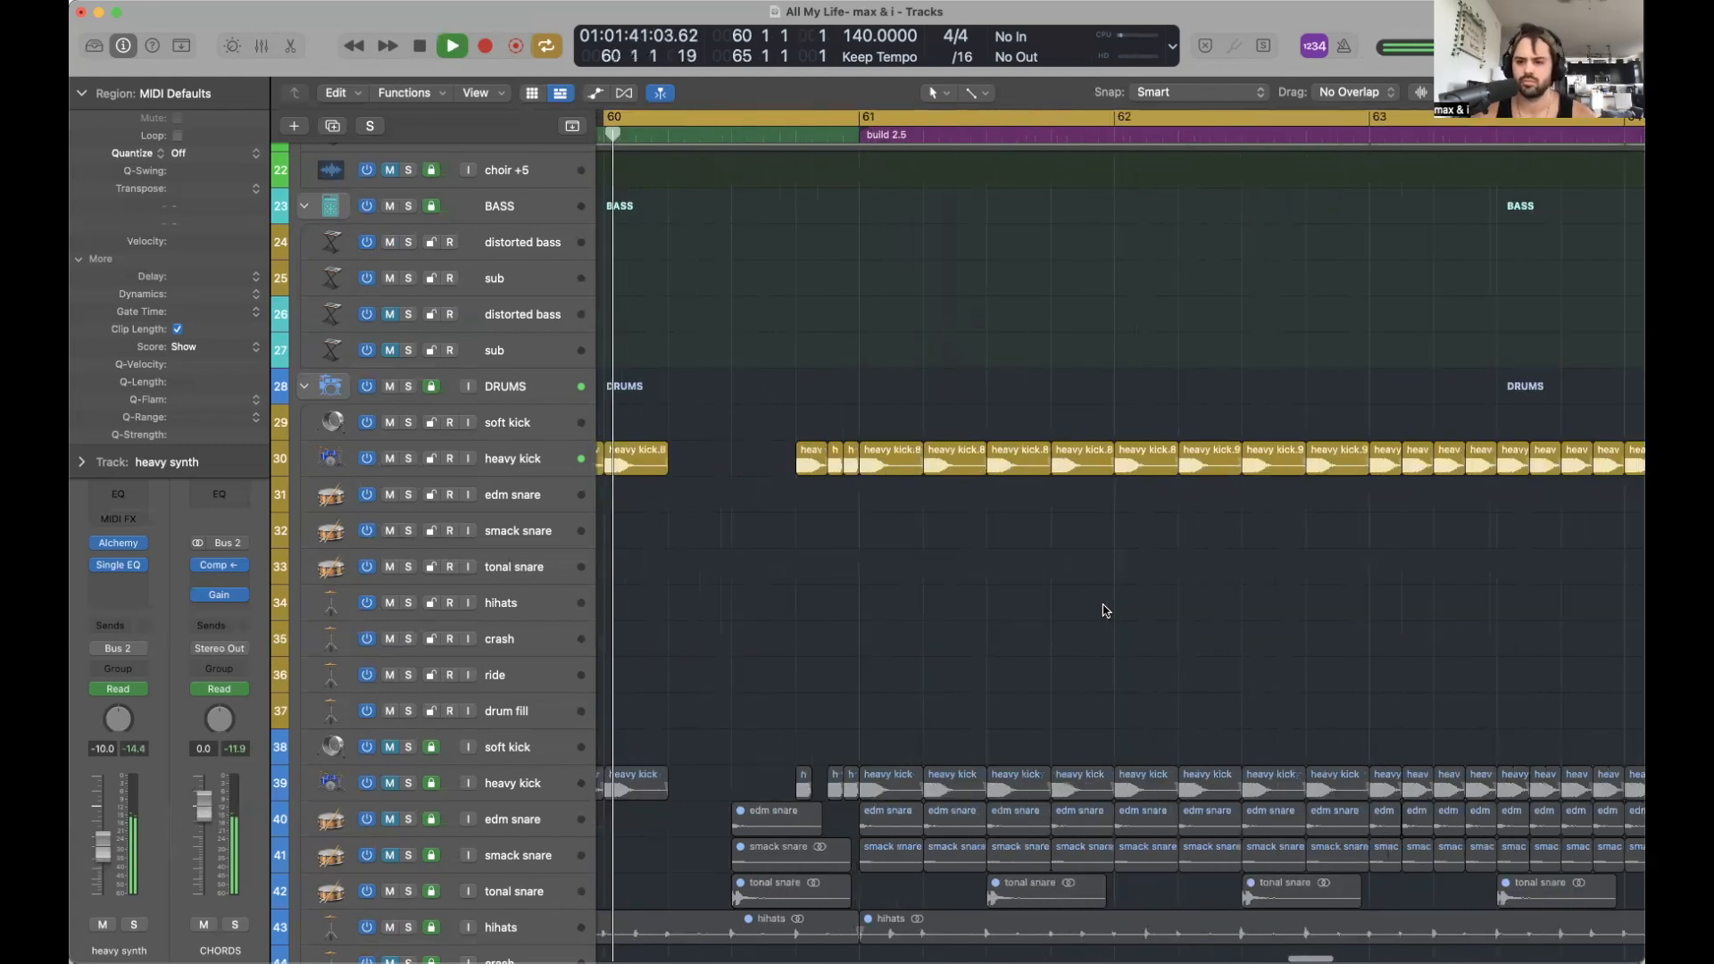
pyautogui.press('space')
# Place the playhead at 64 3 and examine which vocal and chord regions continue through to drop 2.
pyautogui.hscroll(10, 967, 548)
pyautogui.moveTo(743, 135); pyautogui.dragTo(777, 134)
pyautogui.press('super+Left')
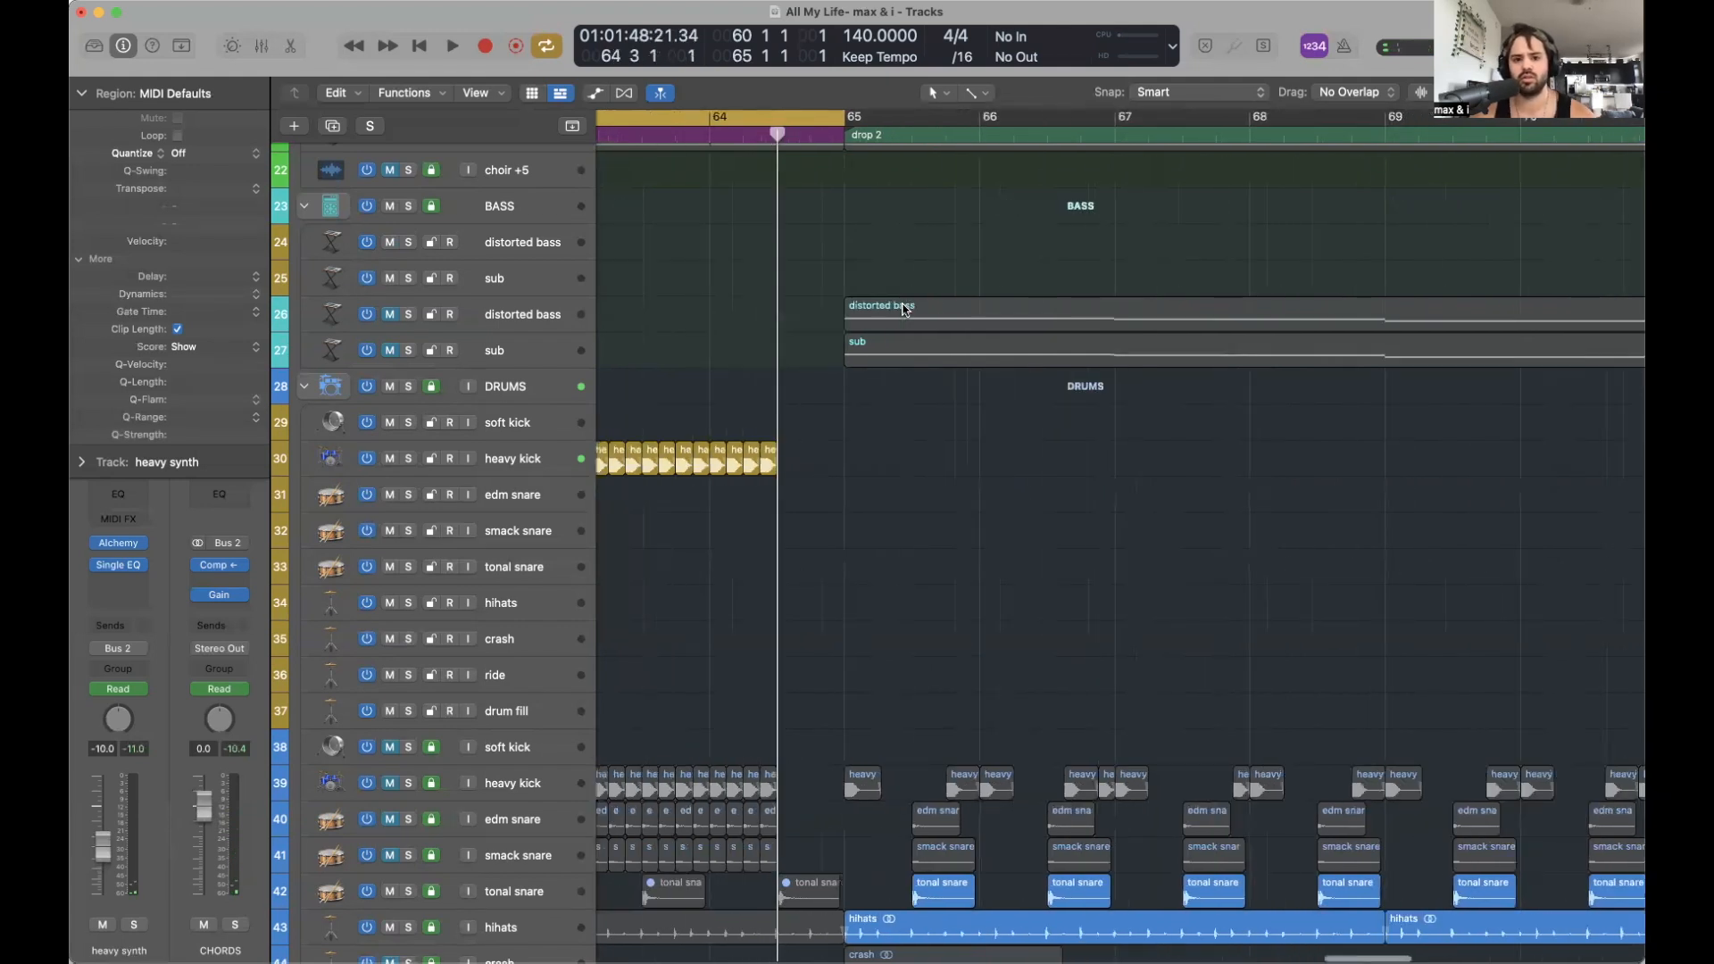
pyautogui.scroll(12, 904, 309)
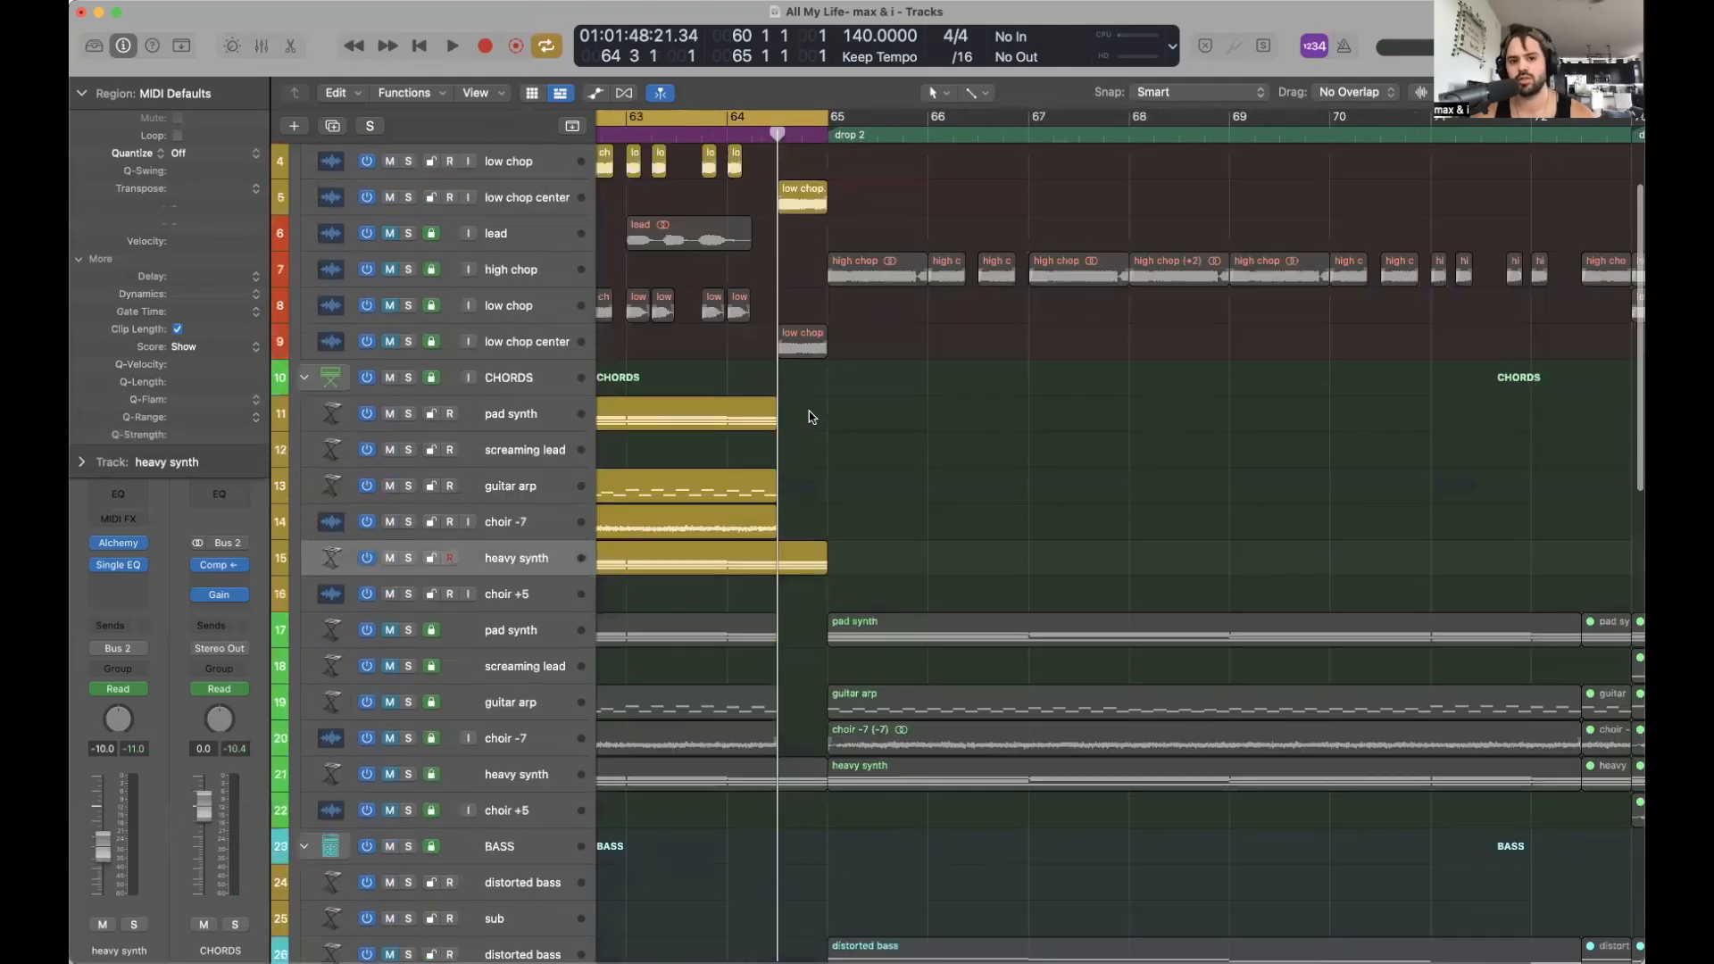
pyautogui.scroll(3, 810, 417)
pyautogui.scroll(-10, 875, 578)
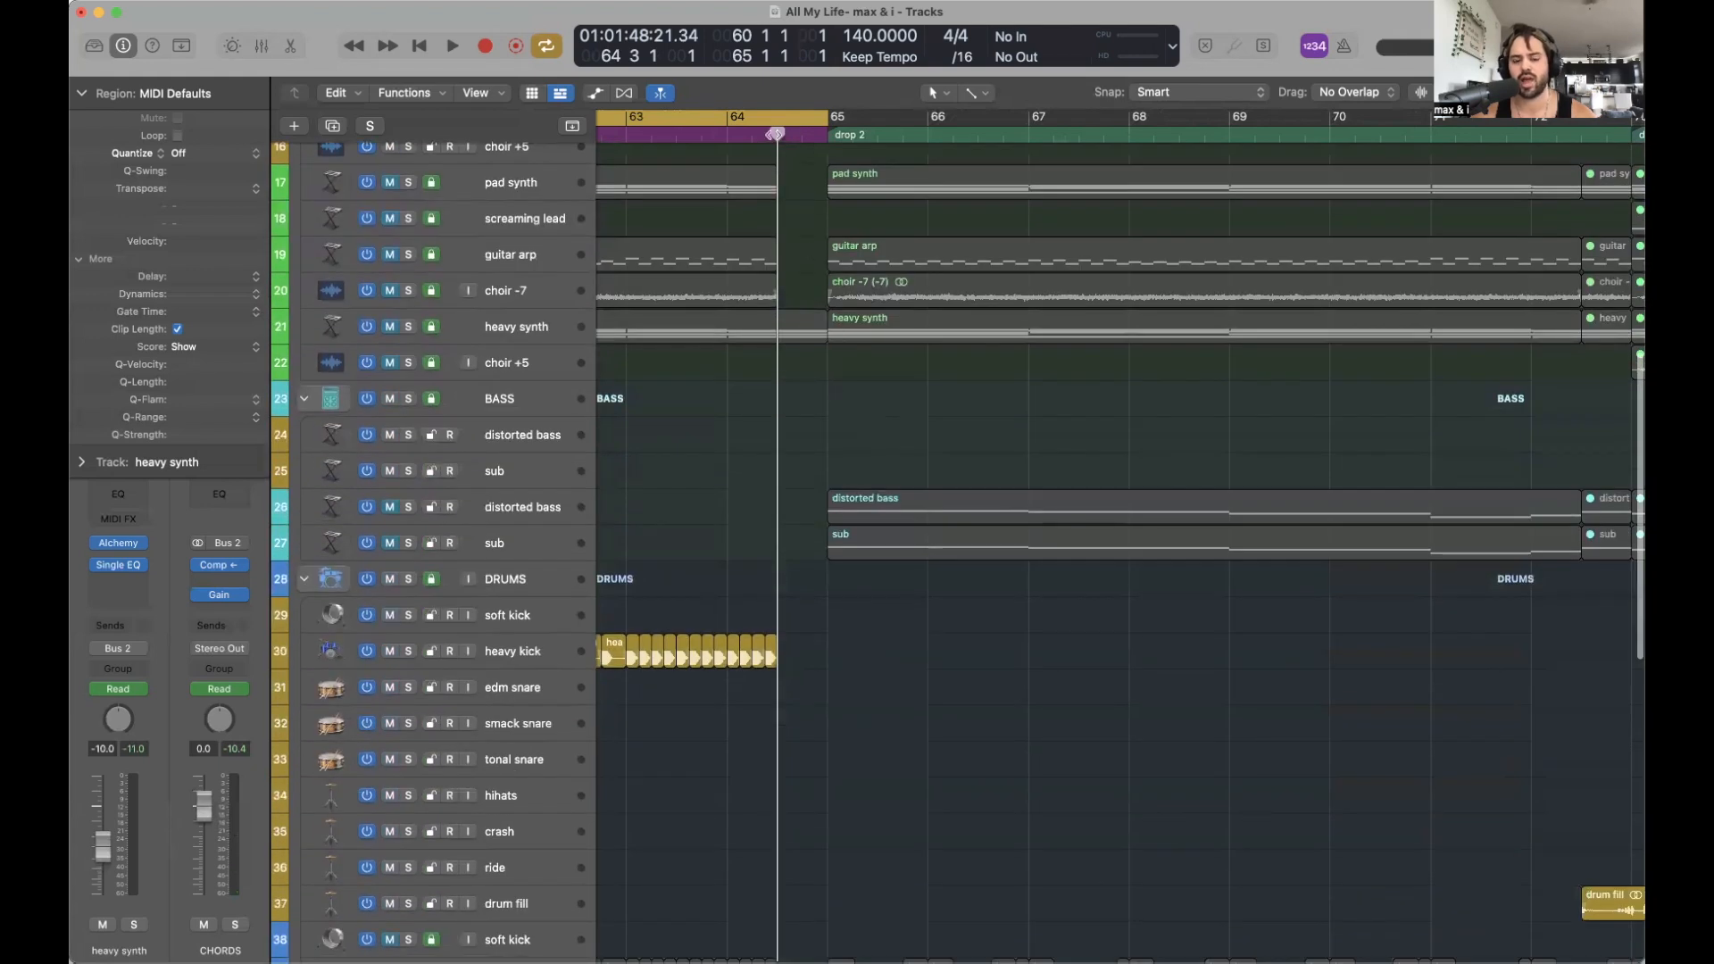
# Set the cycle range from bar 56 to bar 65 and place the playhead at bar 61.
pyautogui.scroll(-3, 834, 660)
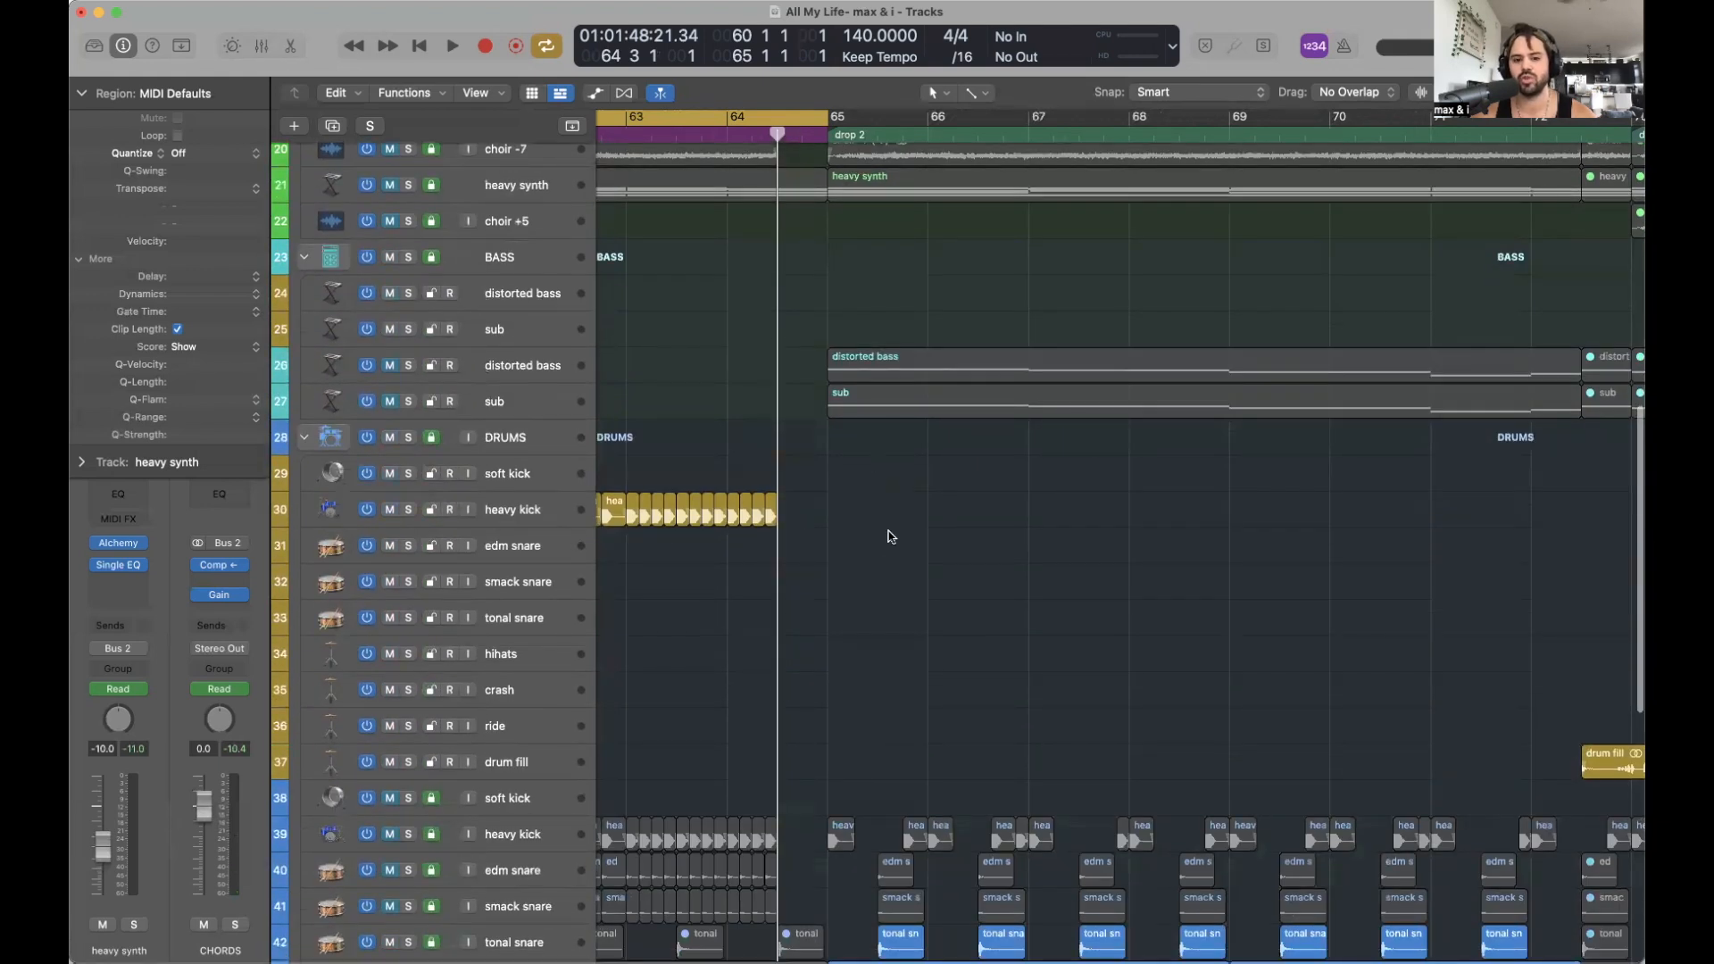
pyautogui.scroll(-2, 1011, 507)
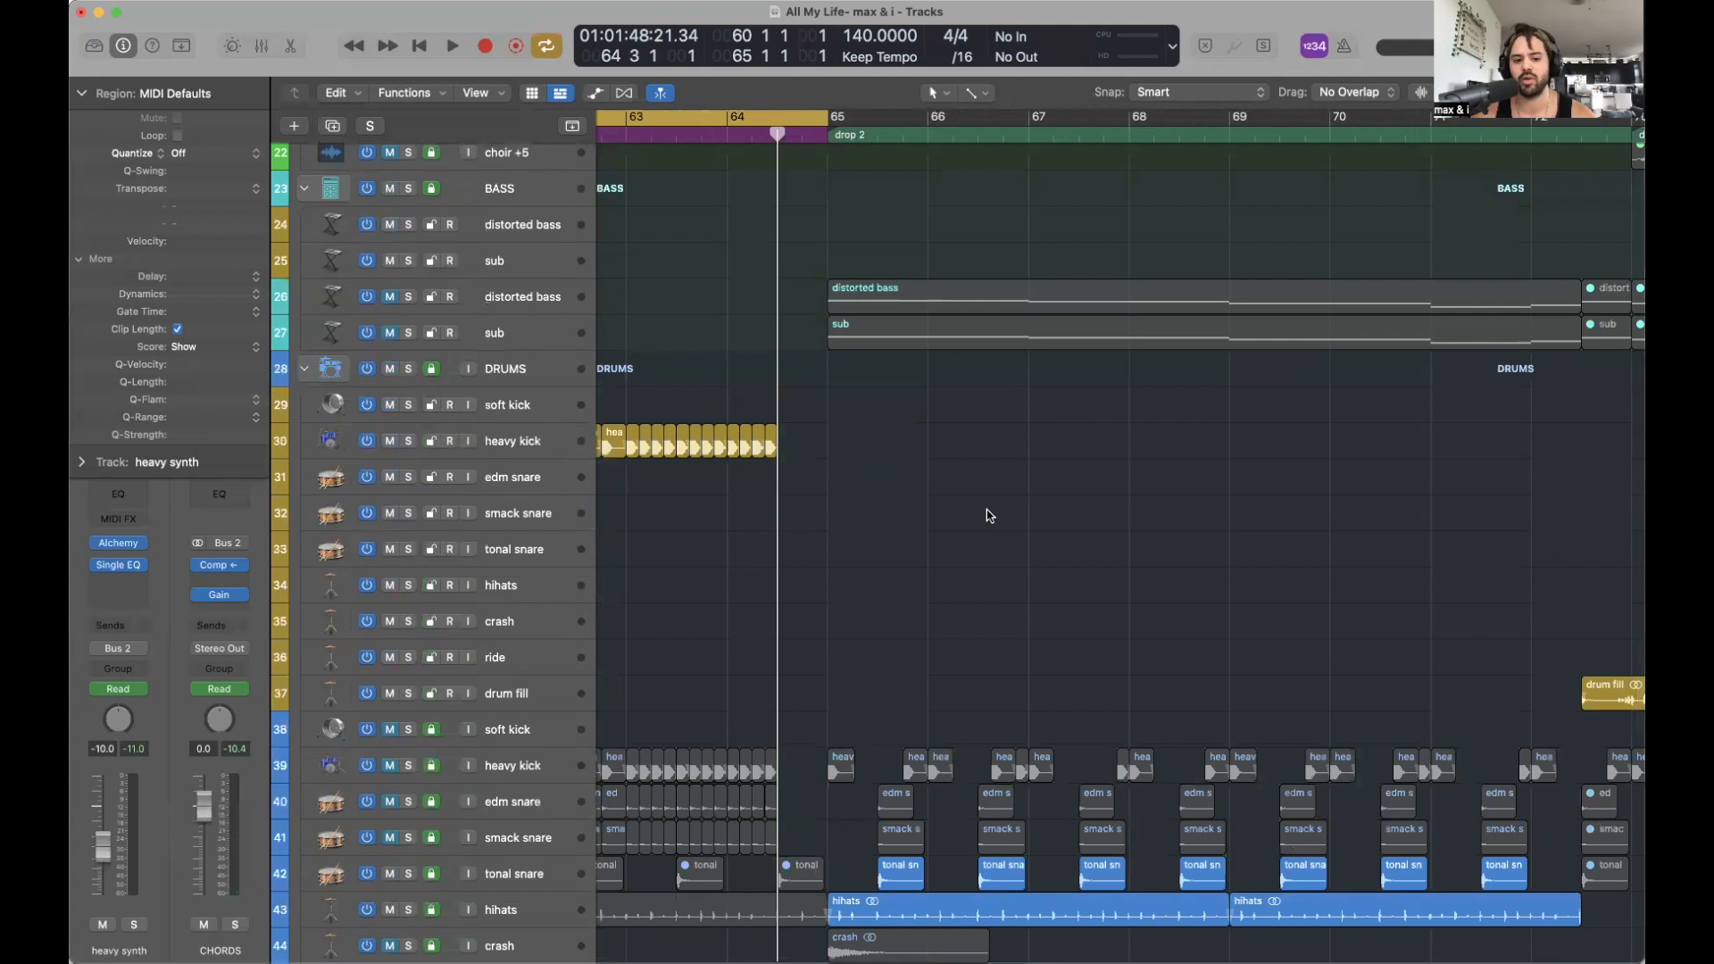
pyautogui.hscroll(-5, 988, 510)
pyautogui.press('super+Left')
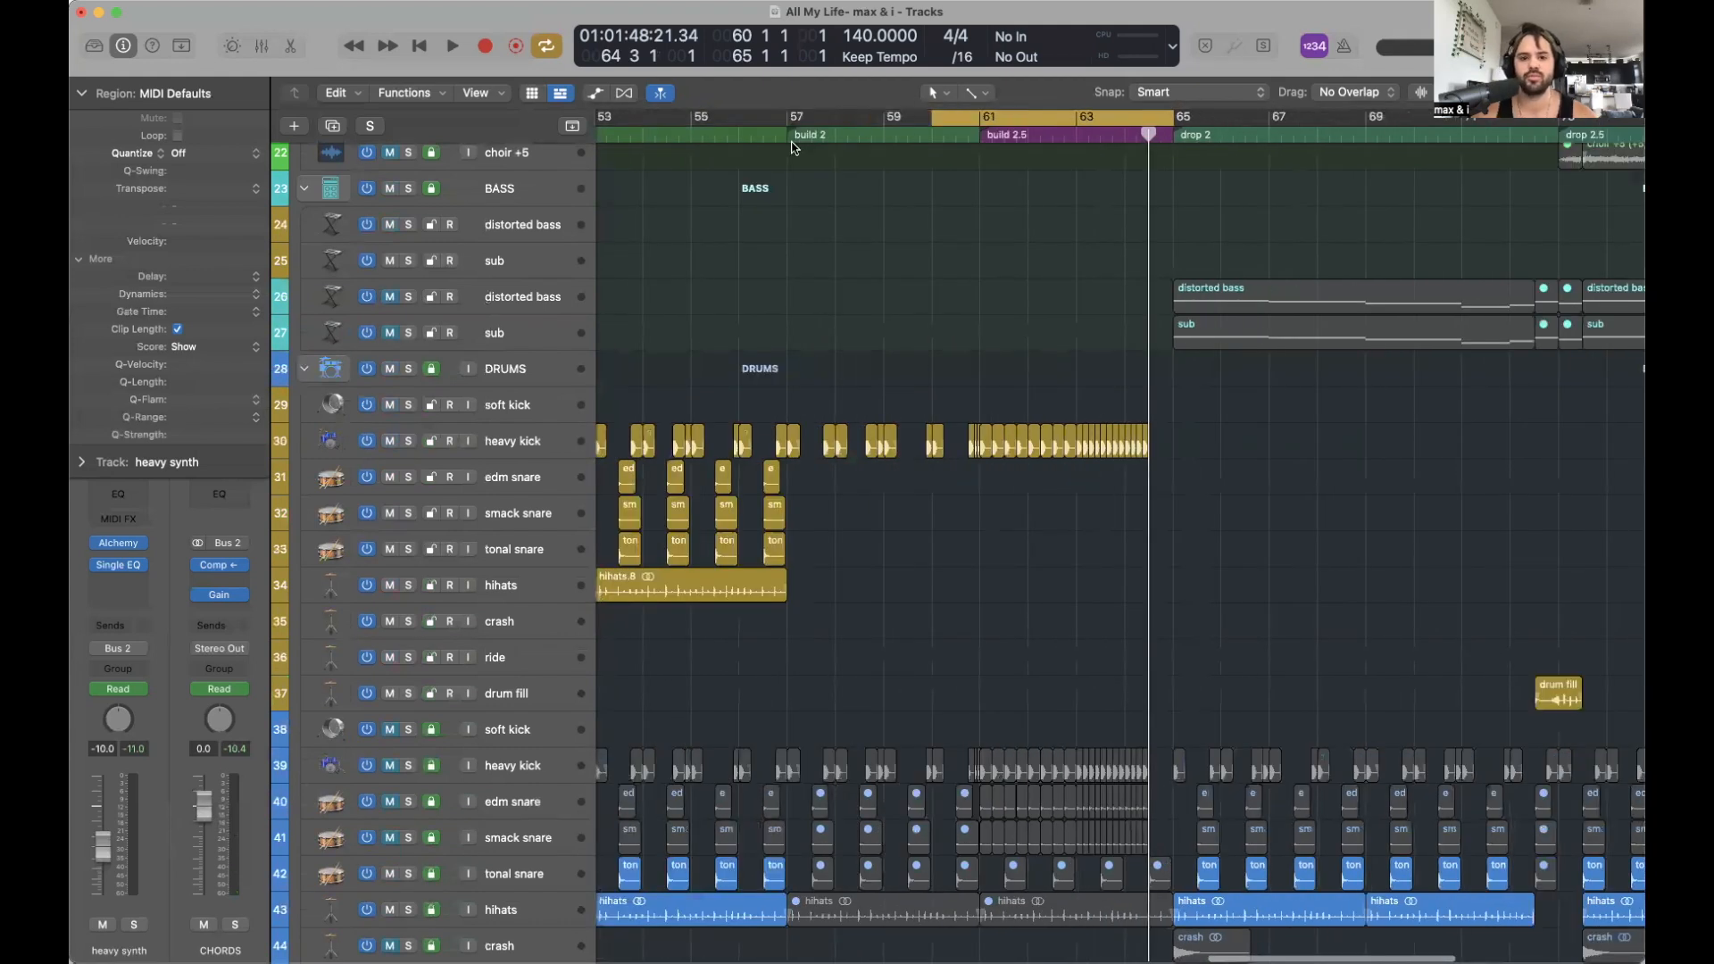
pyautogui.moveTo(734, 118); pyautogui.dragTo(1186, 118)
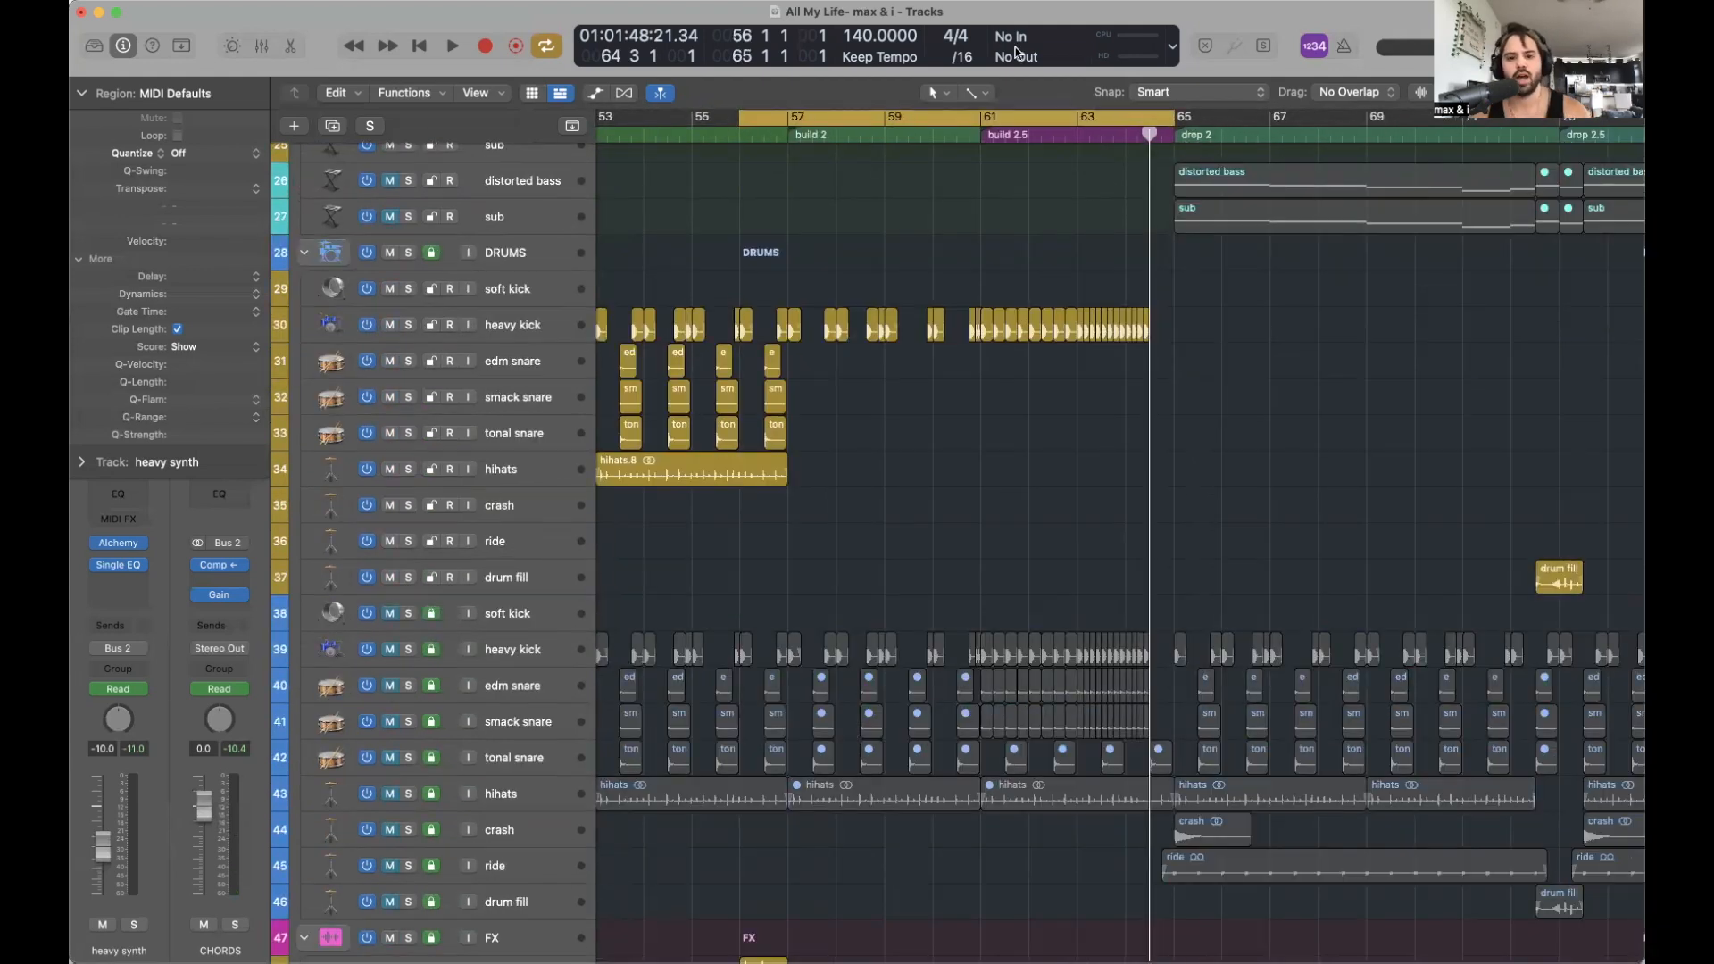
pyautogui.click(977, 135)
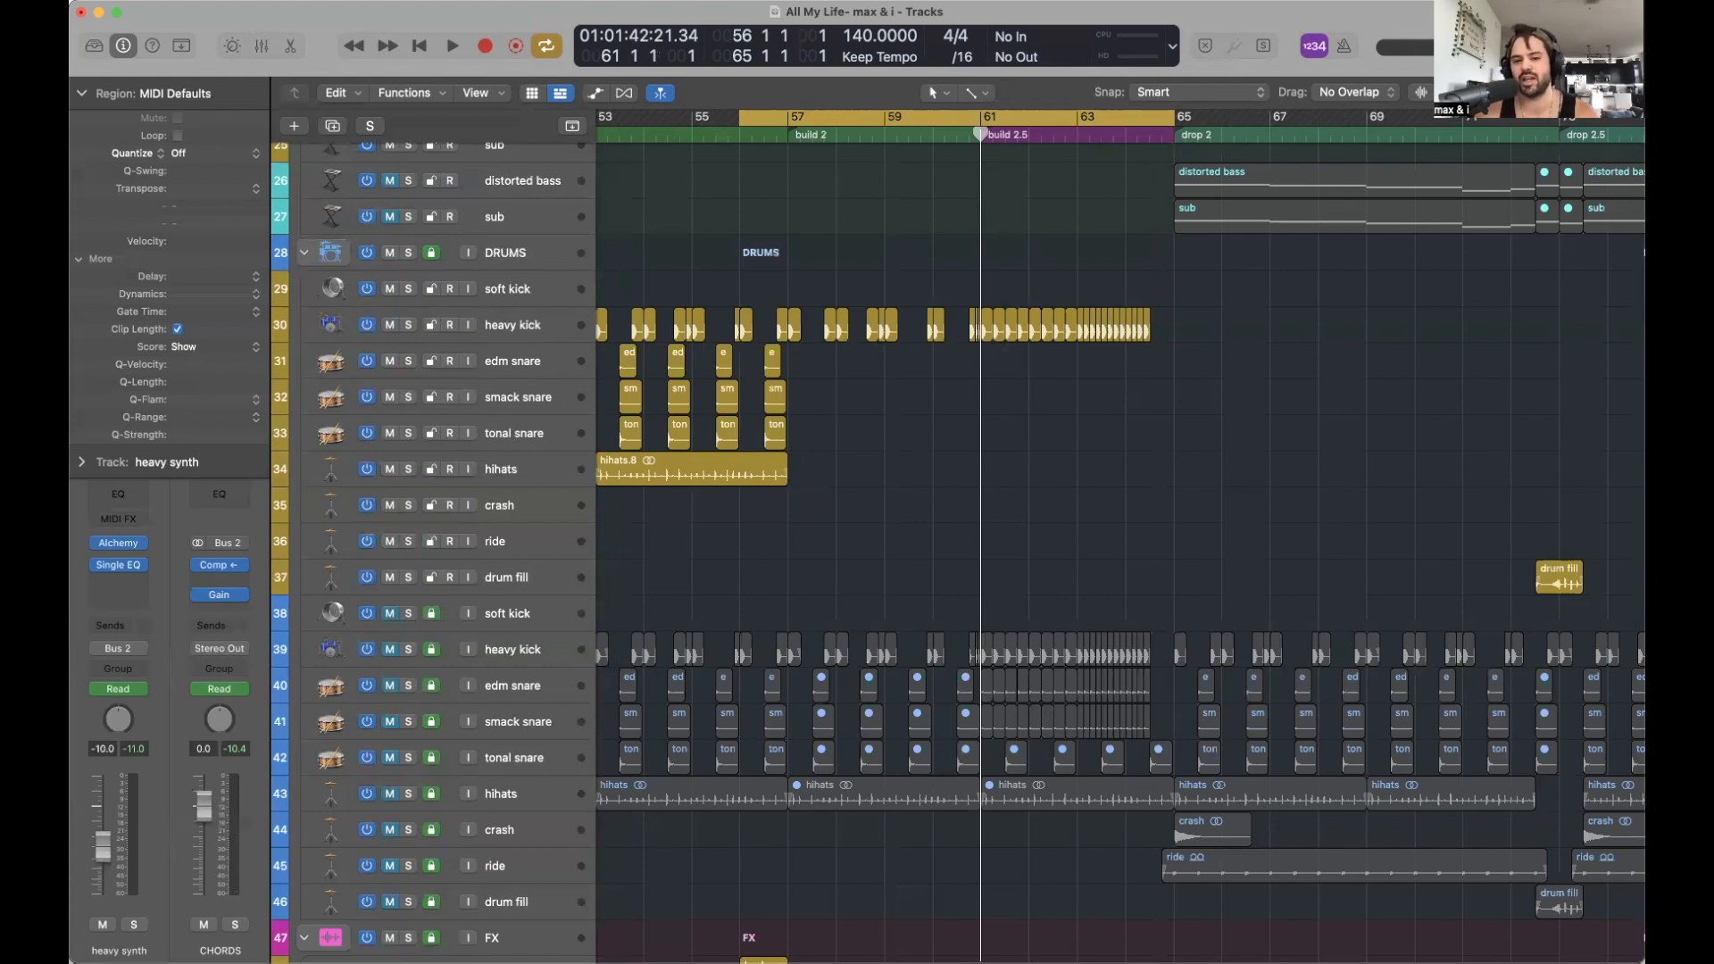
# Copy an edm snare and a smack snare region to the start of build 2.5 at bar 61.
pyautogui.moveTo(836, 402); pyautogui.dragTo(974, 374)
pyautogui.press('super+Right')
pyautogui.press('super+Right')
pyautogui.press('super+Right')
pyautogui.press('super+Right')
pyautogui.hscroll(3, 973, 374)
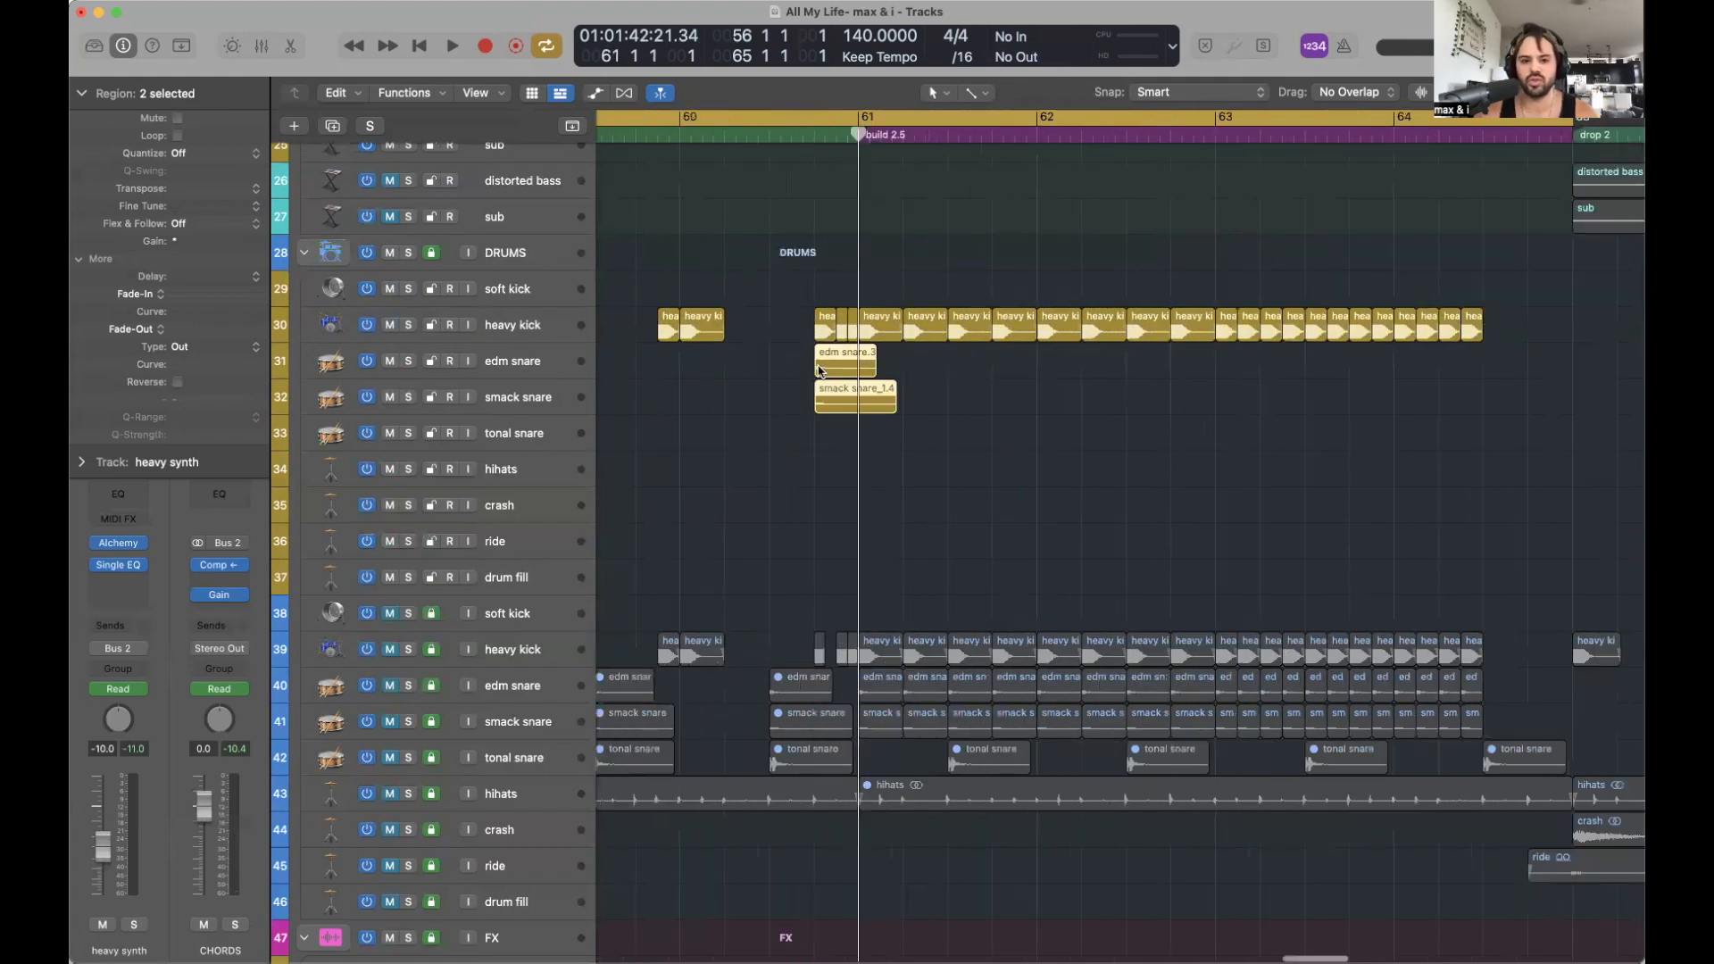
pyautogui.hscroll(1, 819, 371)
pyautogui.click(982, 372)
pyautogui.scroll(1, 981, 366)
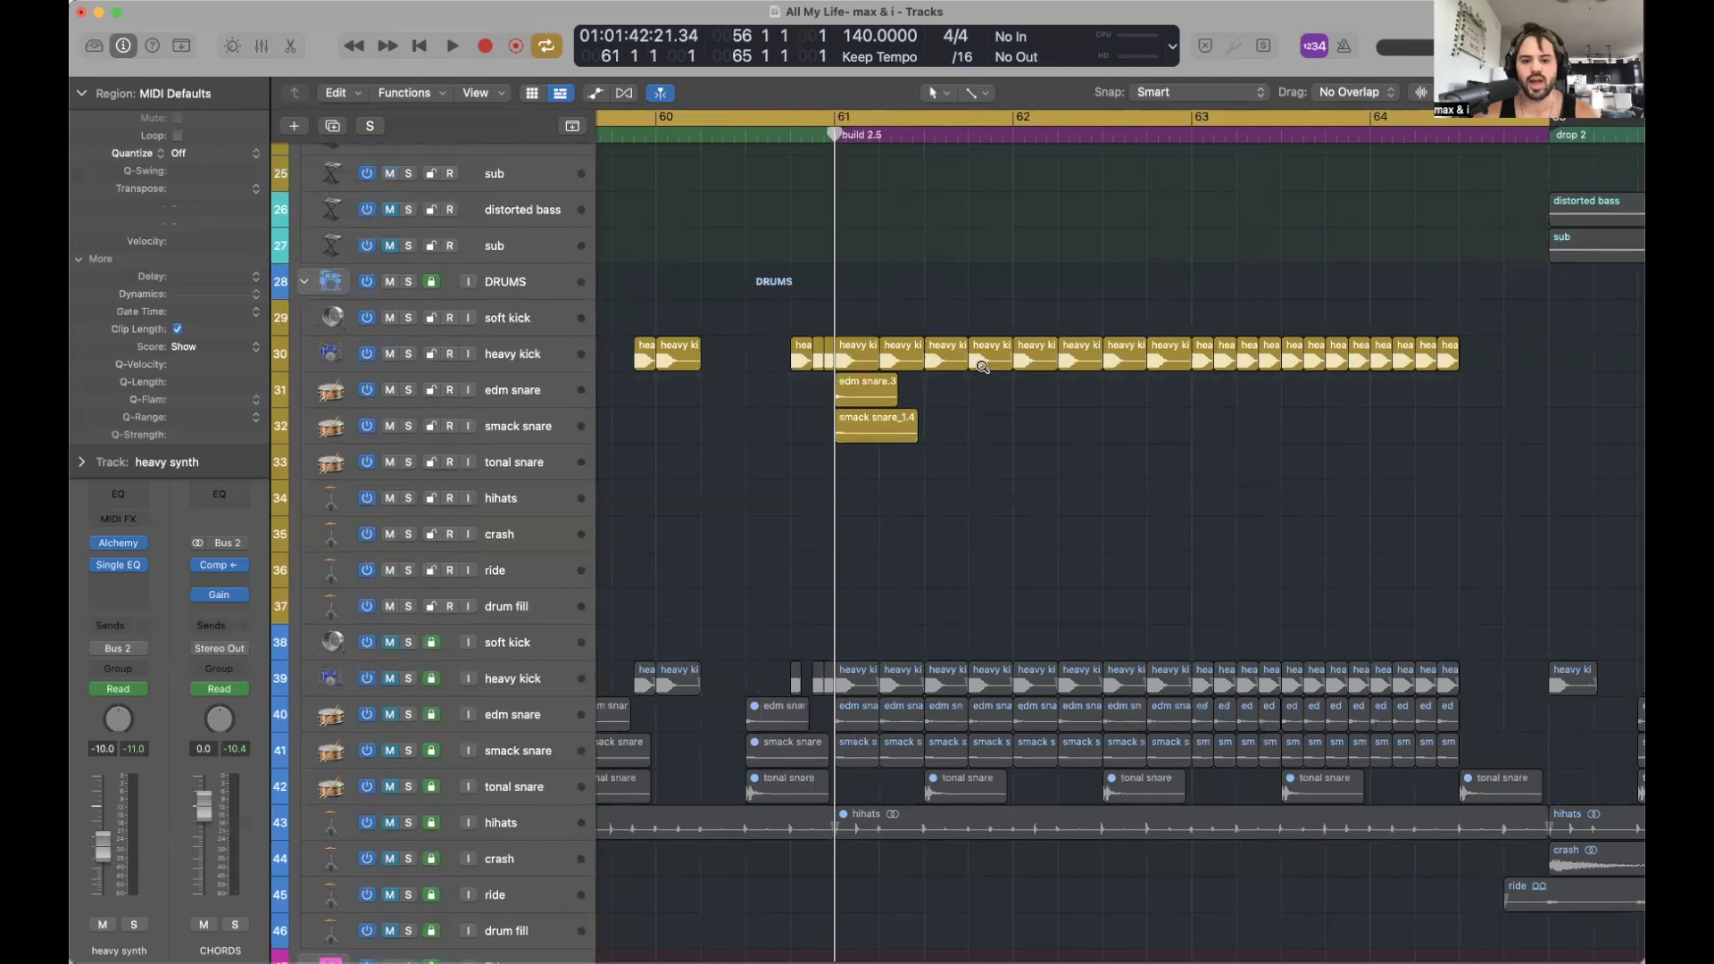
# Trim the edm snare and smack snare regions at bar 61 to a quarter note ending at 61 2.
pyautogui.press('super+Down')
pyautogui.click(880, 136)
pyautogui.press('super+Down')
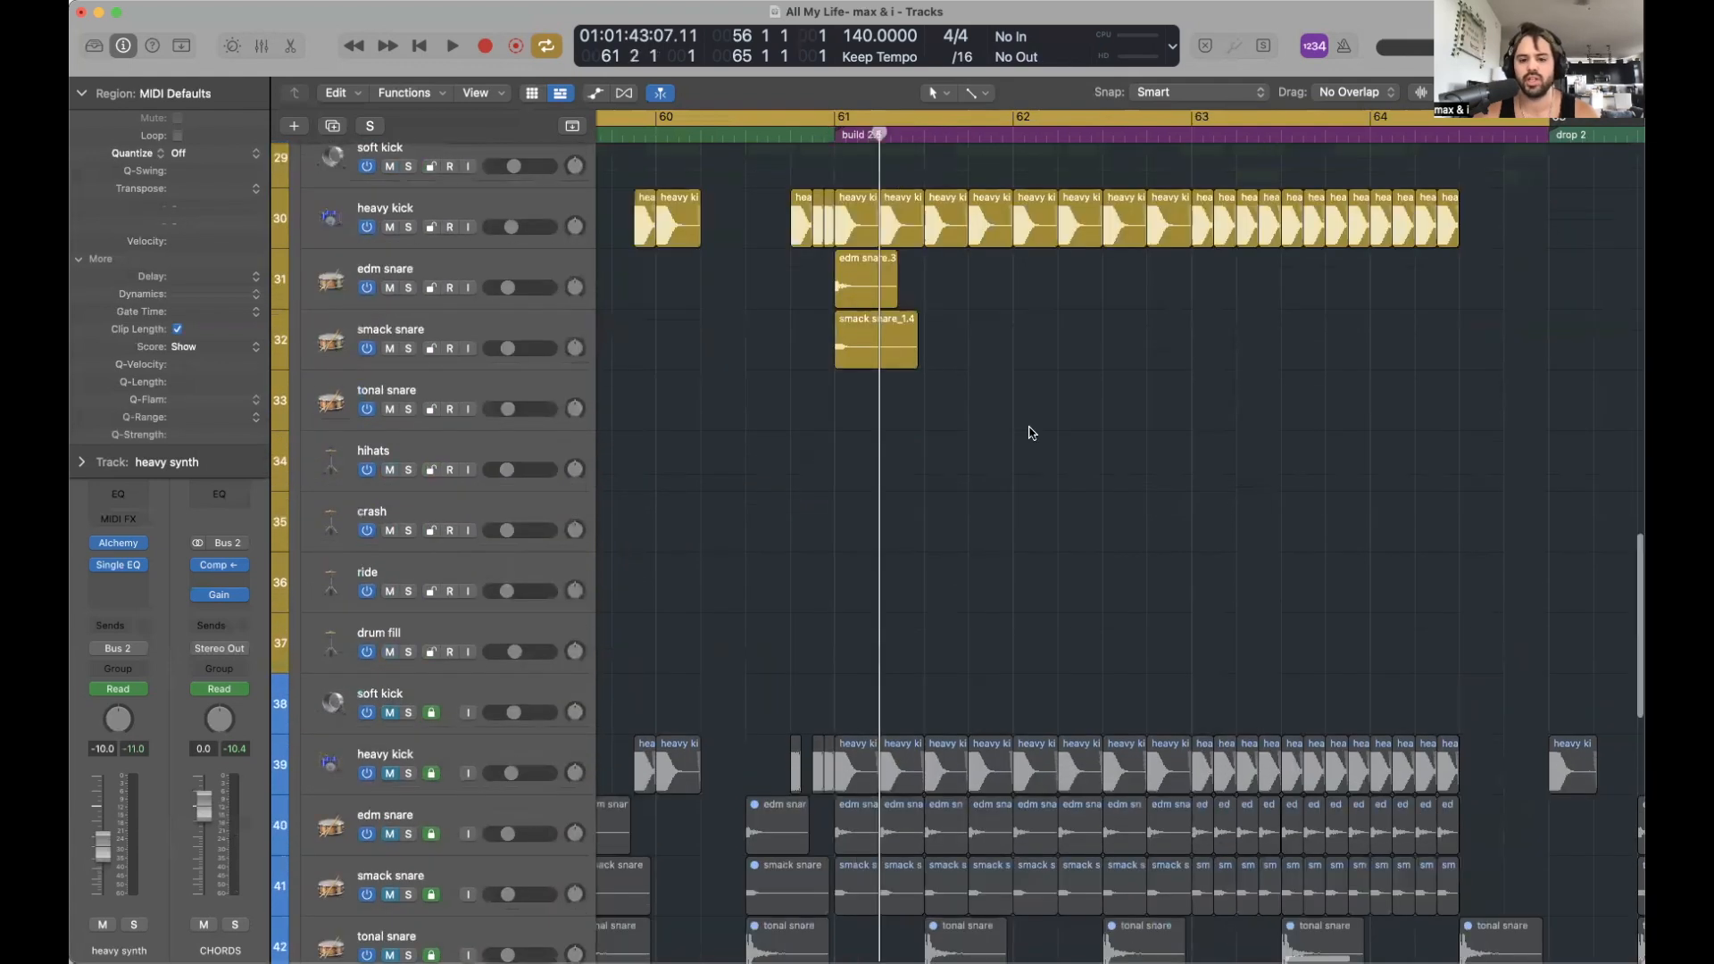
pyautogui.scroll(3, 1031, 432)
pyautogui.press('super+Right')
pyautogui.press('super+Right')
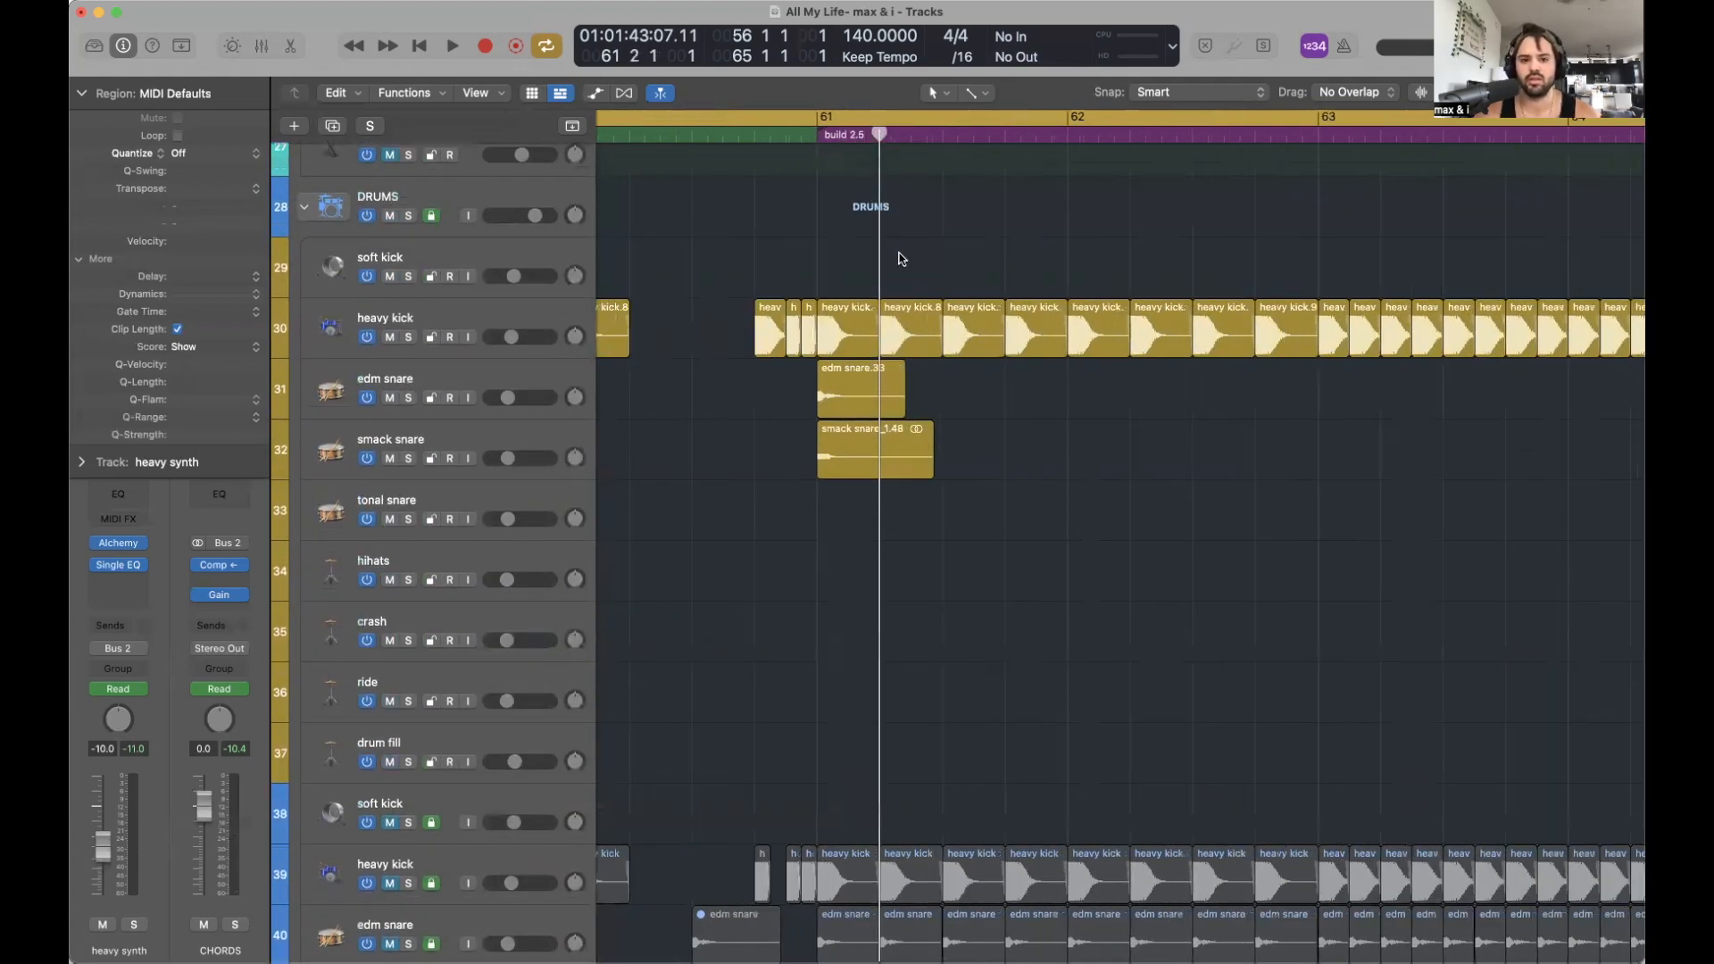
pyautogui.moveTo(902, 406); pyautogui.dragTo(879, 406)
pyautogui.moveTo(924, 467); pyautogui.dragTo(872, 470)
# Give both trimmed snare regions at bar 61 a fade-out of 22.
pyautogui.keyDown('ctrl'); pyautogui.keyDown('alt'); pyautogui.click(1021, 498); pyautogui.keyUp('alt'); pyautogui.keyUp('ctrl')
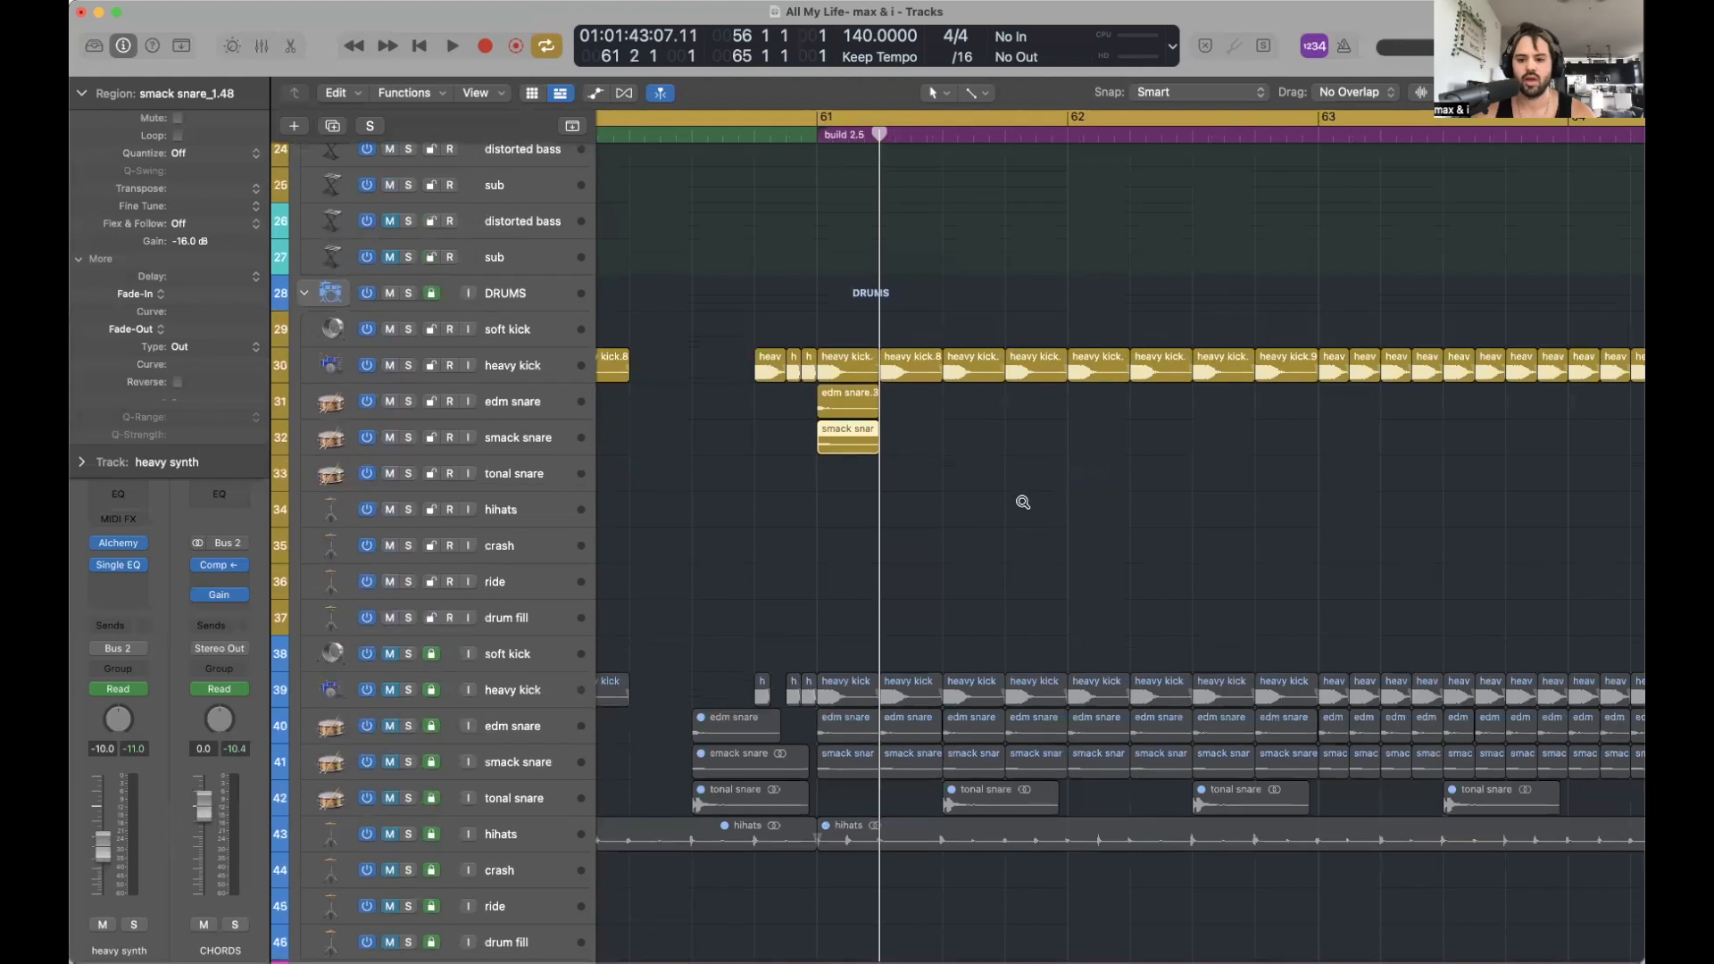
pyautogui.keyDown('ctrl'); pyautogui.keyDown('alt'); pyautogui.click(1023, 501); pyautogui.keyUp('alt'); pyautogui.keyUp('ctrl')
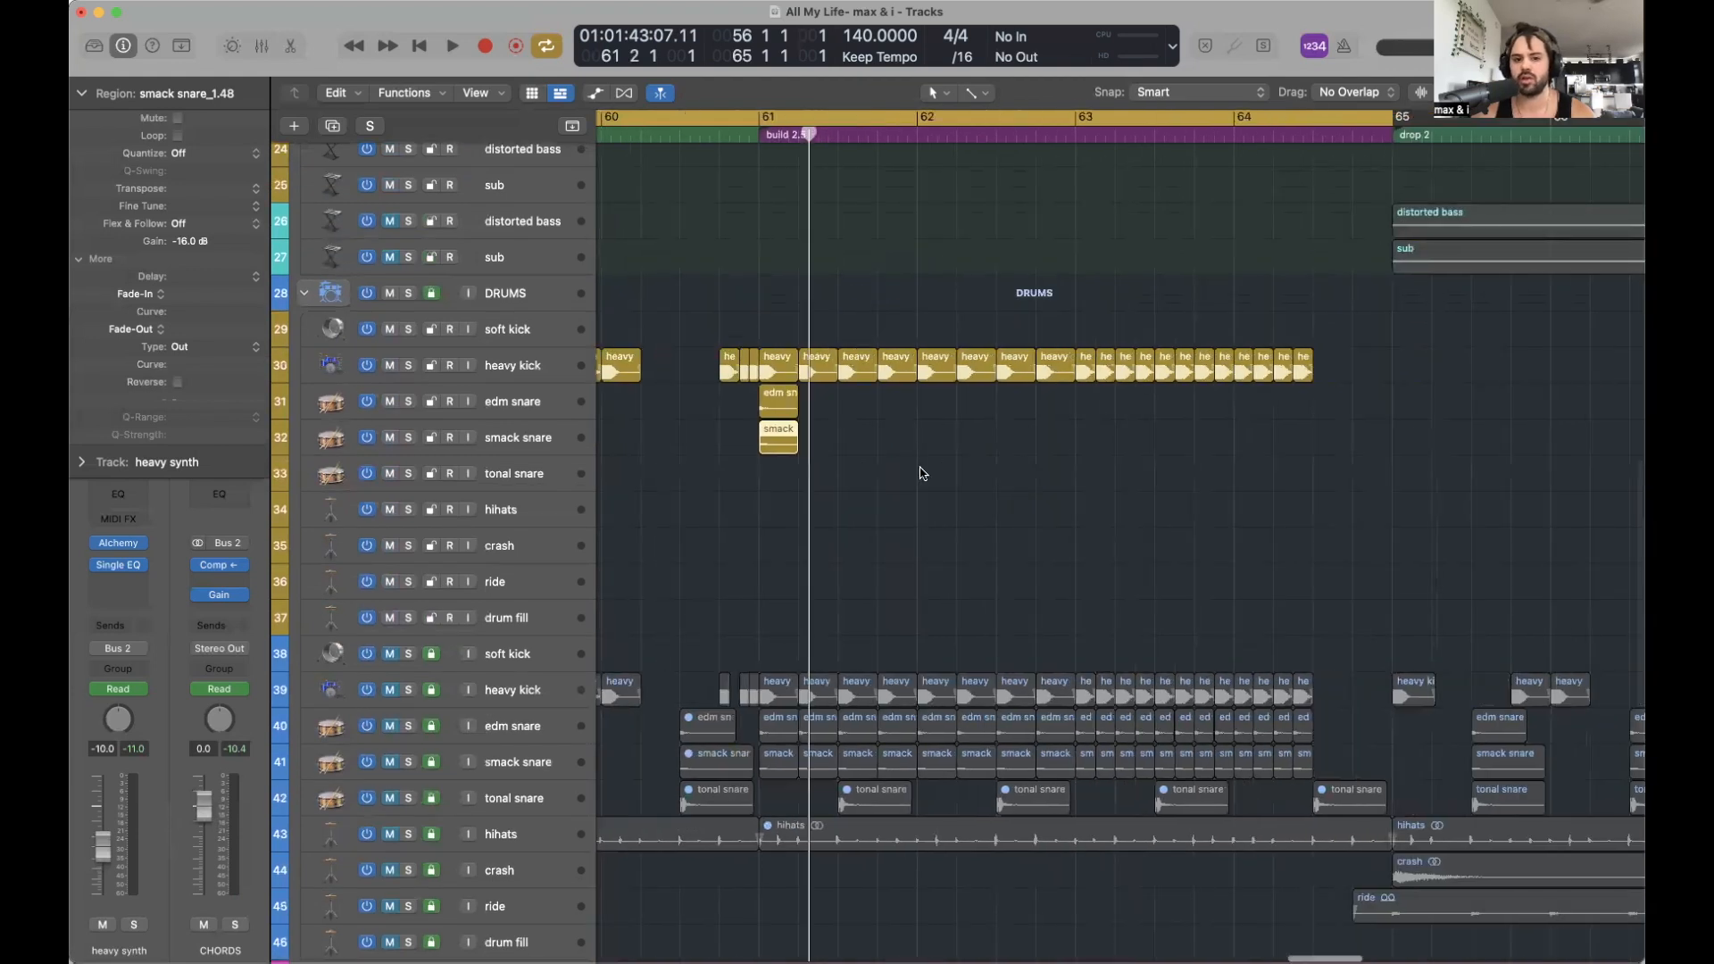
pyautogui.hscroll(3, 923, 473)
pyautogui.moveTo(777, 465); pyautogui.dragTo(723, 408)
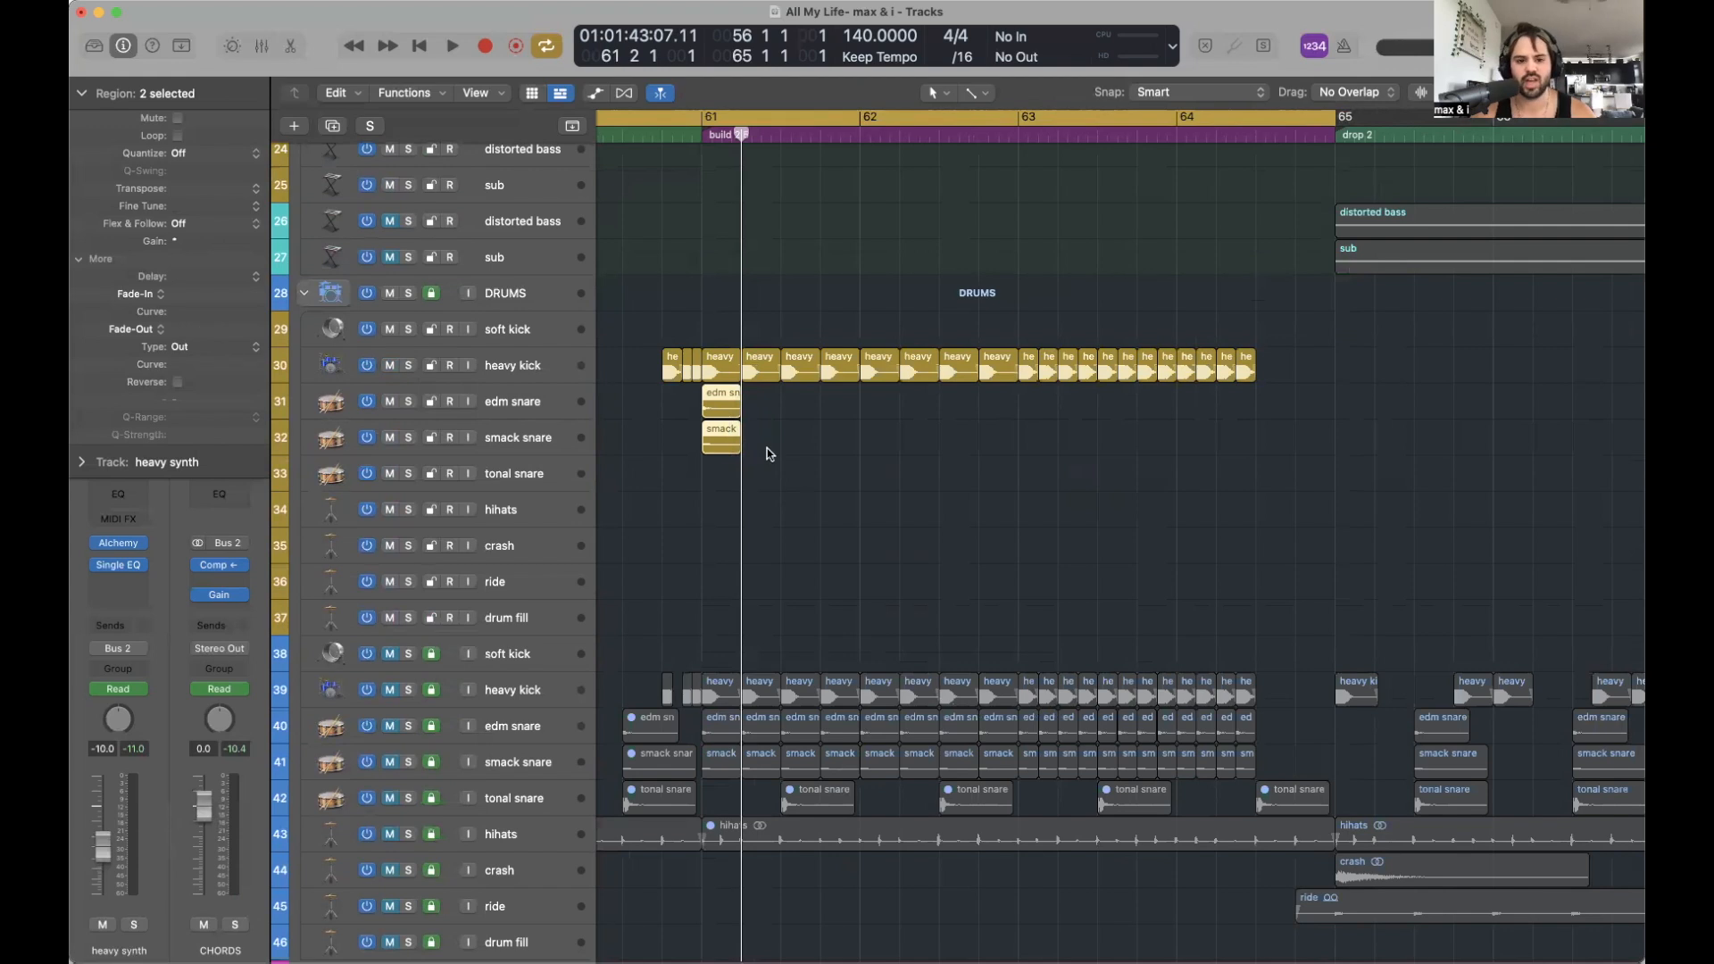
pyautogui.press('cmd+Down')
pyautogui.press('cmd+Right')
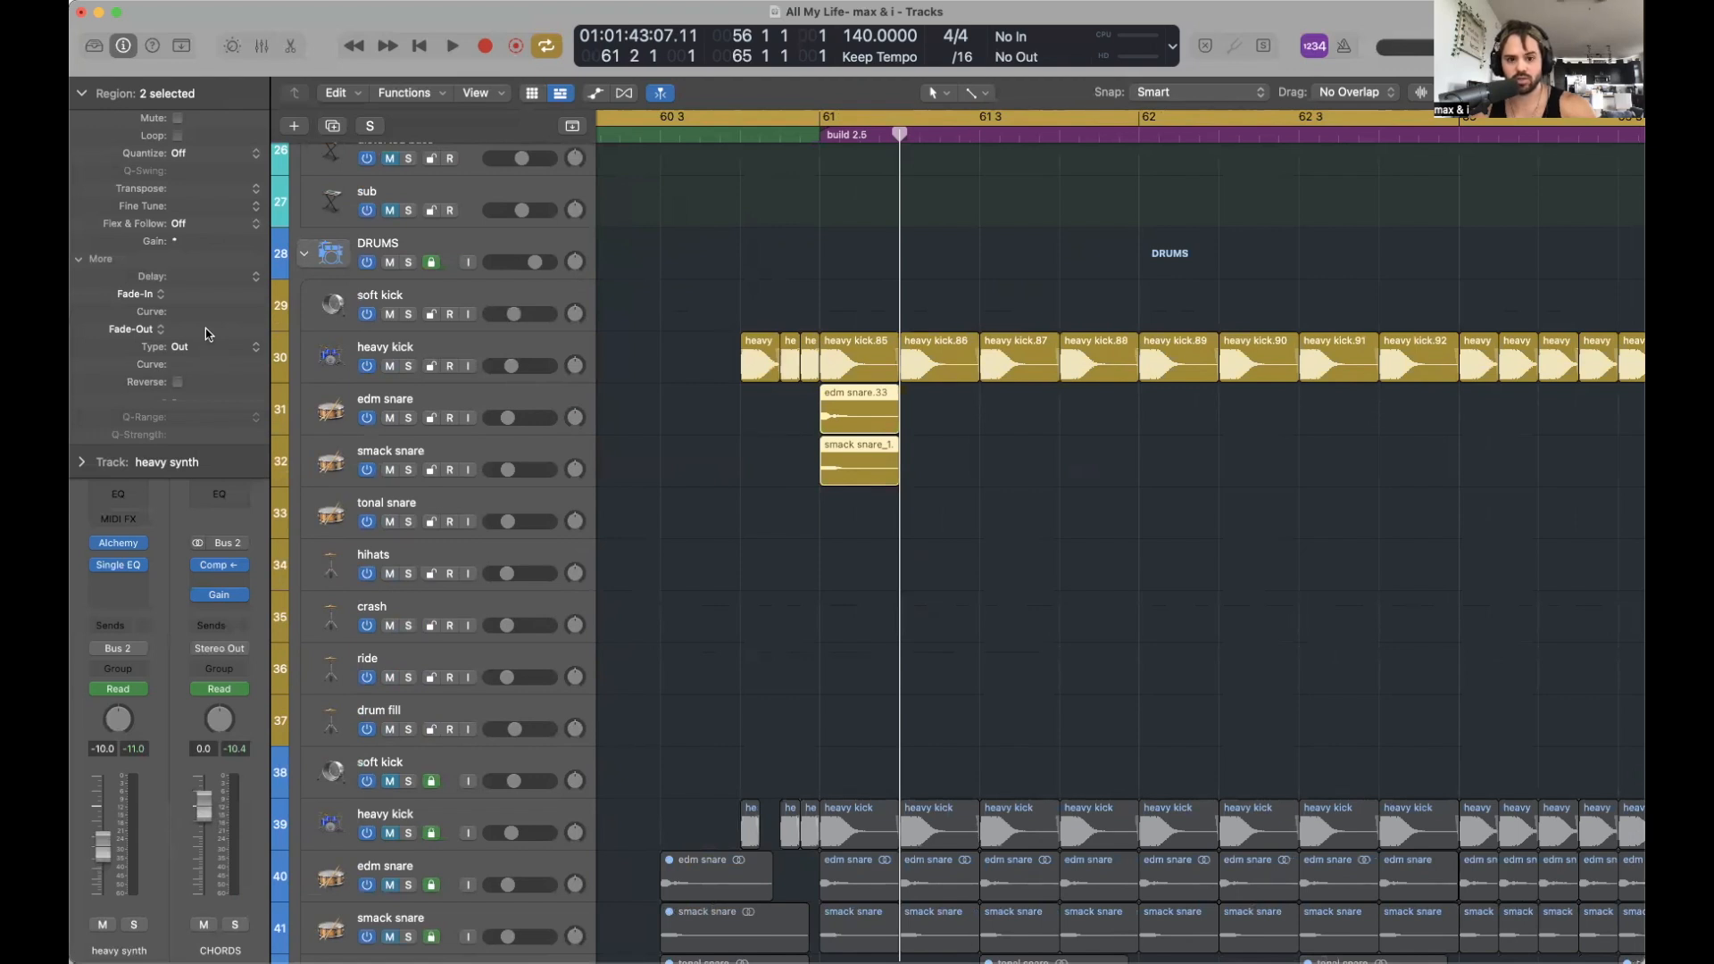
pyautogui.moveTo(214, 327); pyautogui.dragTo(211, 276)
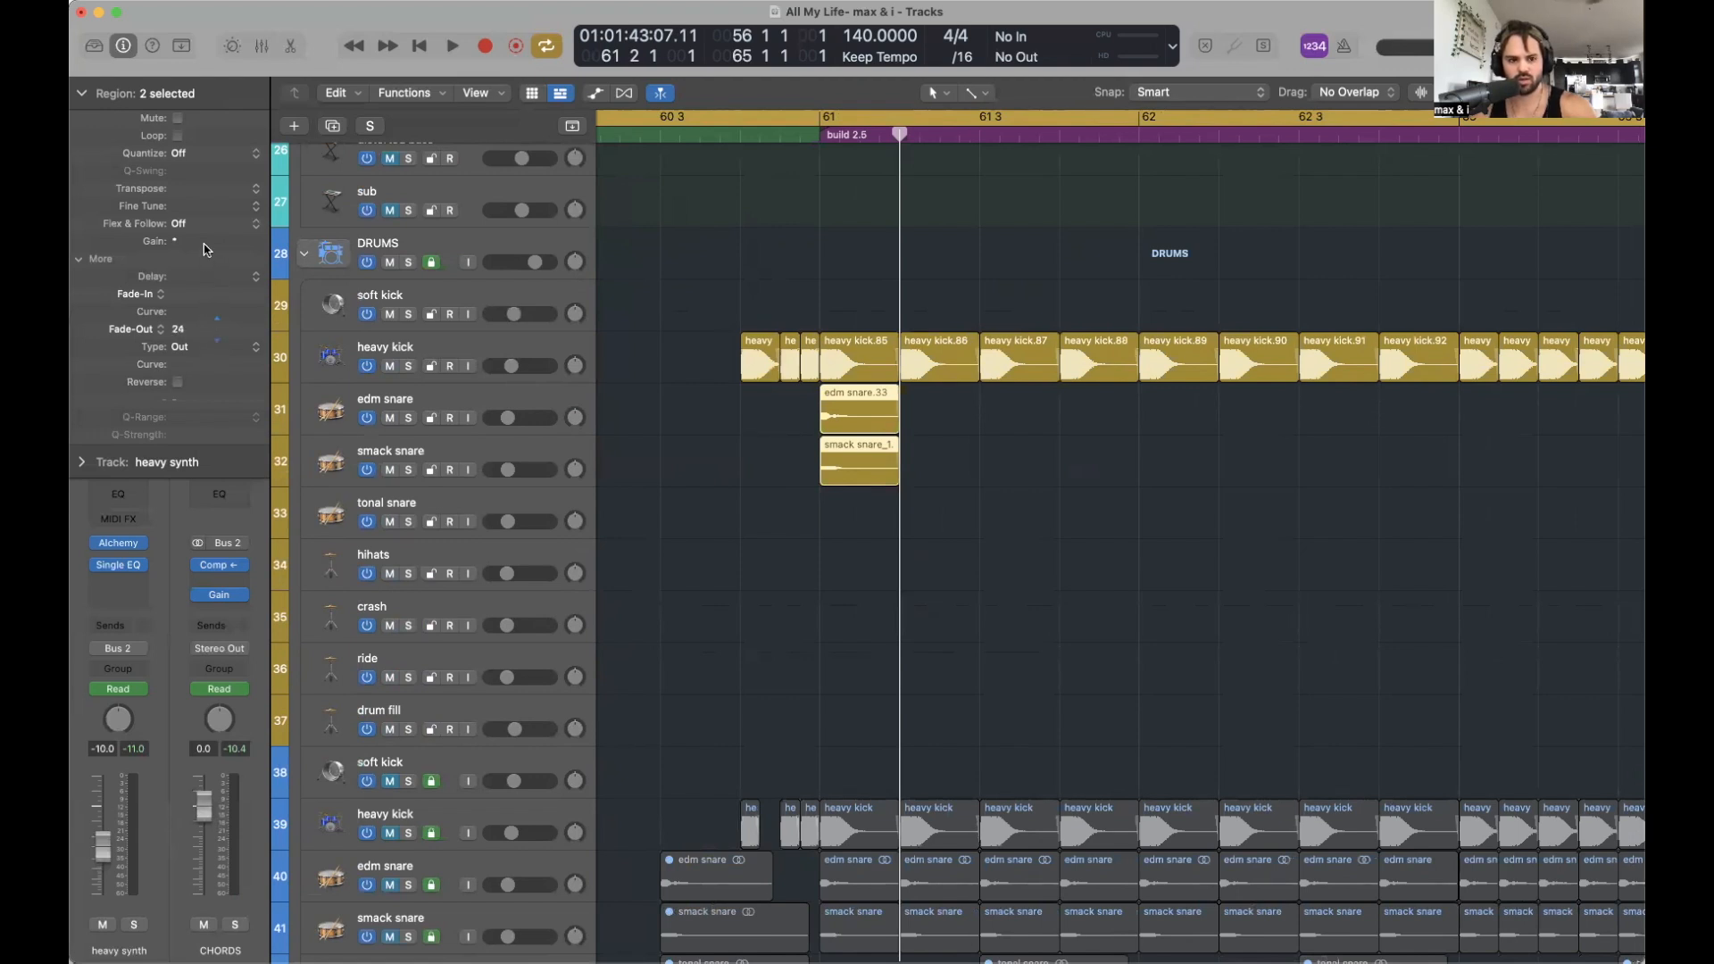
pyautogui.click(955, 462)
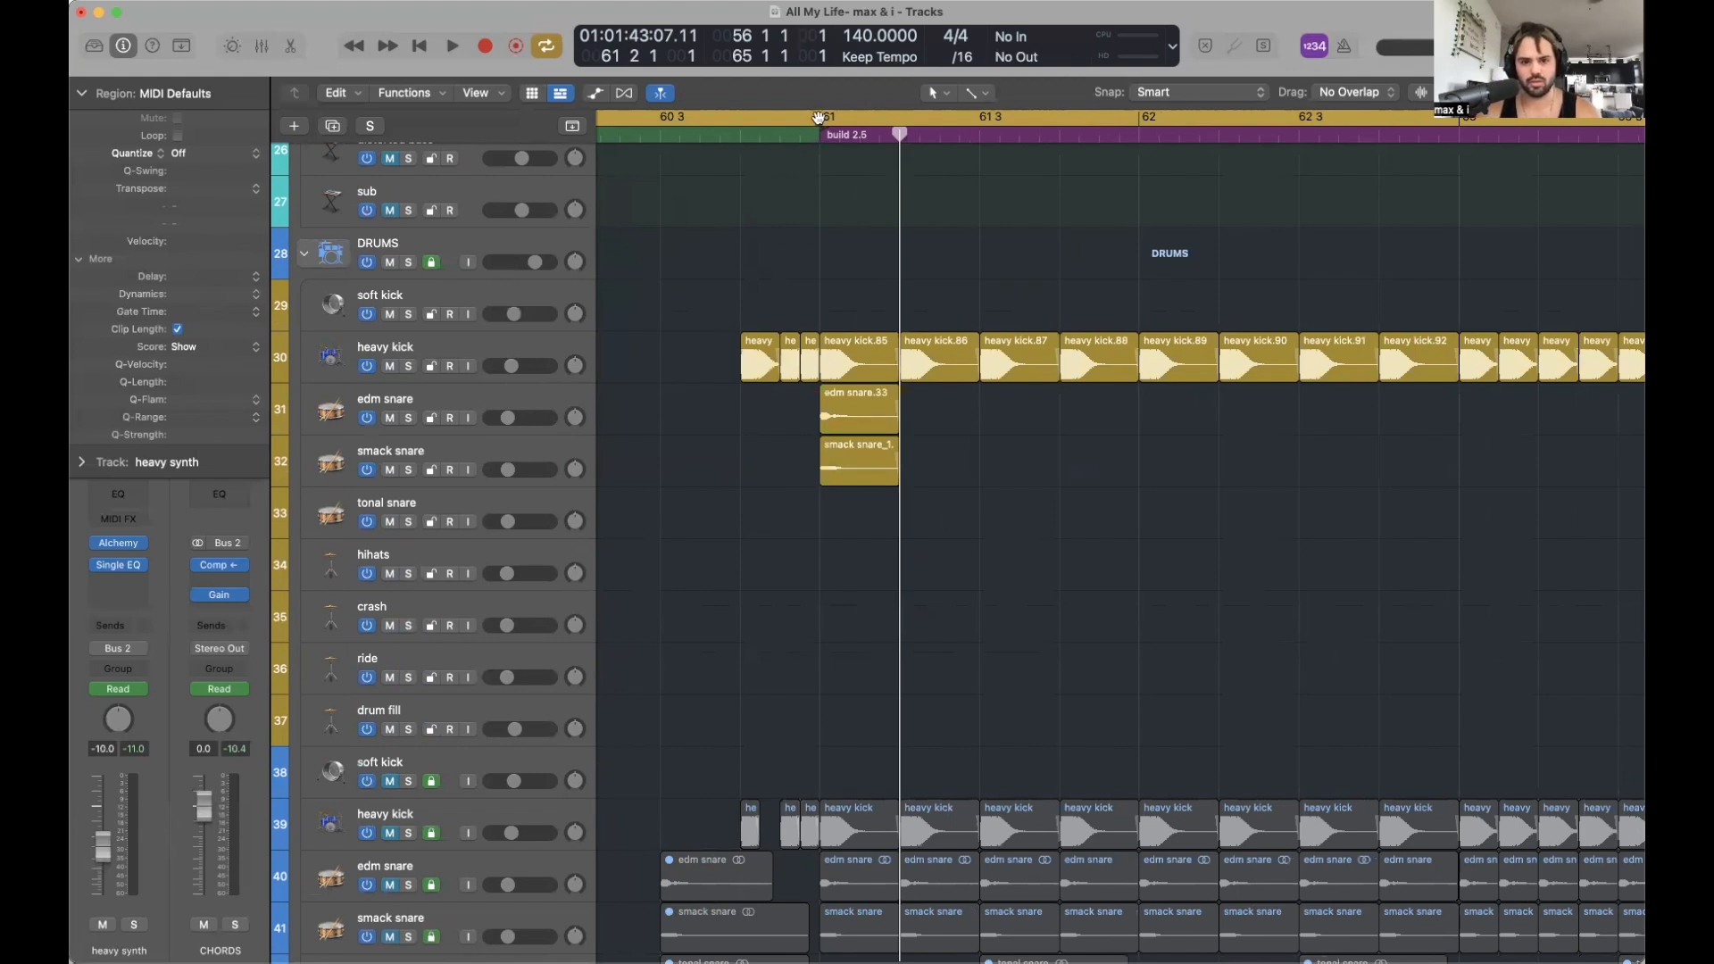
# Cycle the first beats of bar 61 and audition the edm snare and smack snare soloed, then unsolo both.
pyautogui.moveTo(814, 118); pyautogui.dragTo(992, 118)
pyautogui.click(408, 418)
pyautogui.click(408, 469)
pyautogui.press('space')
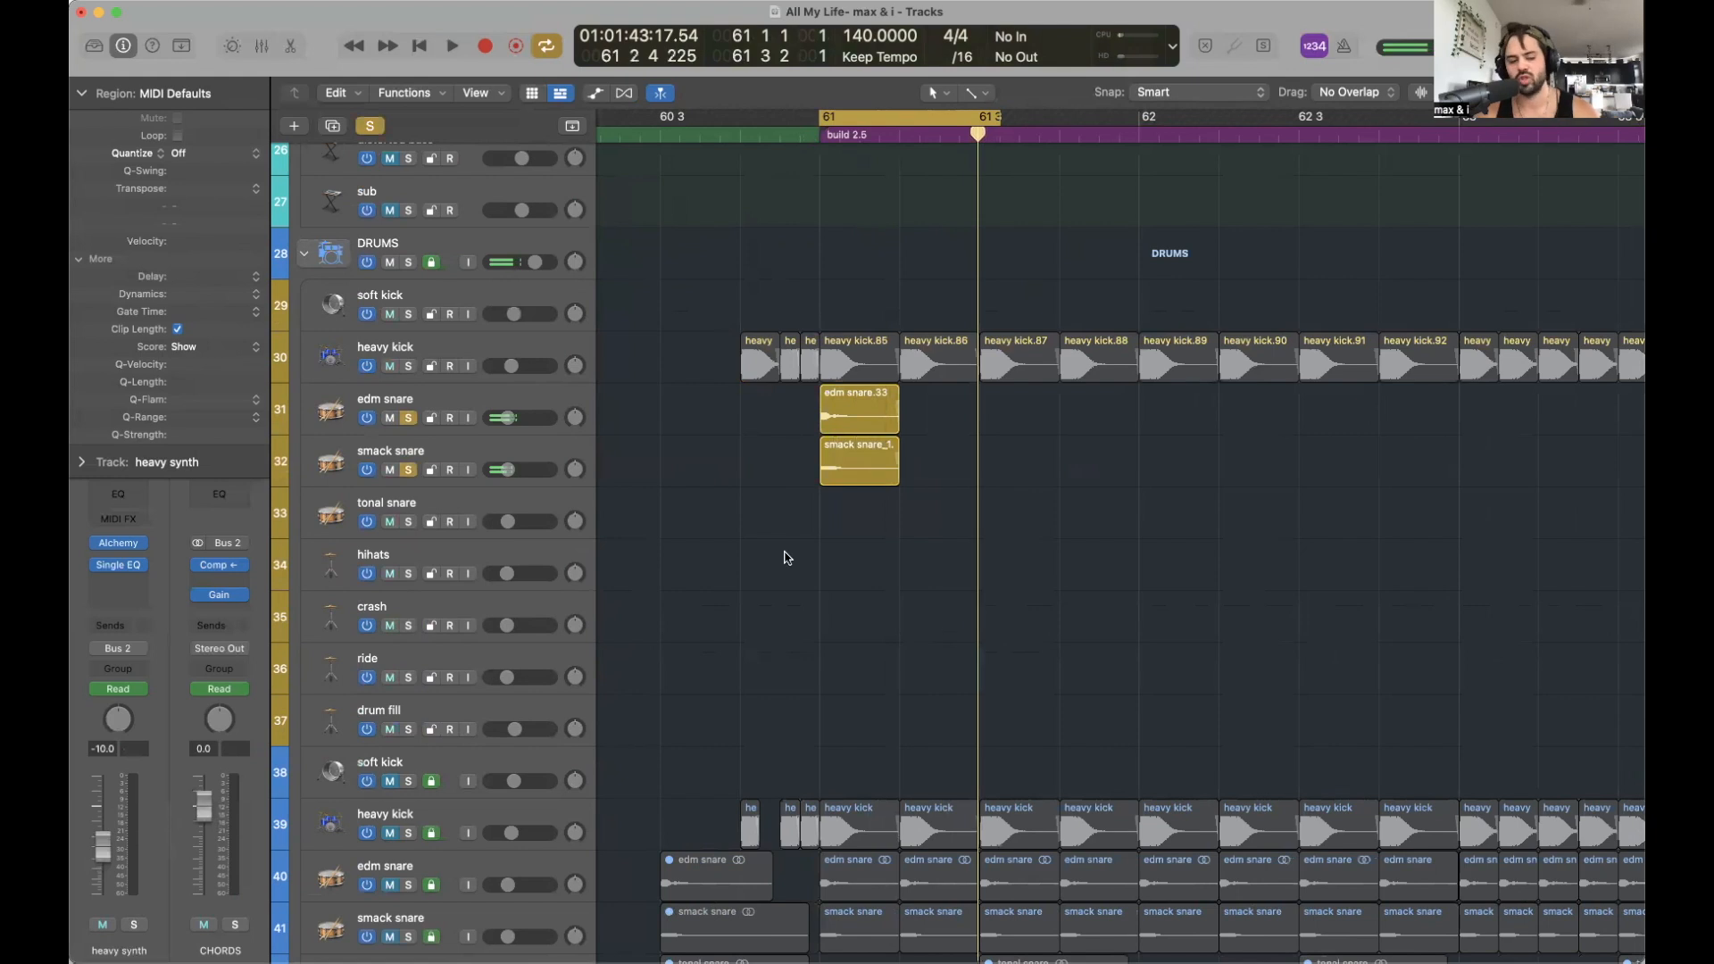
pyautogui.click(408, 417)
pyautogui.click(408, 470)
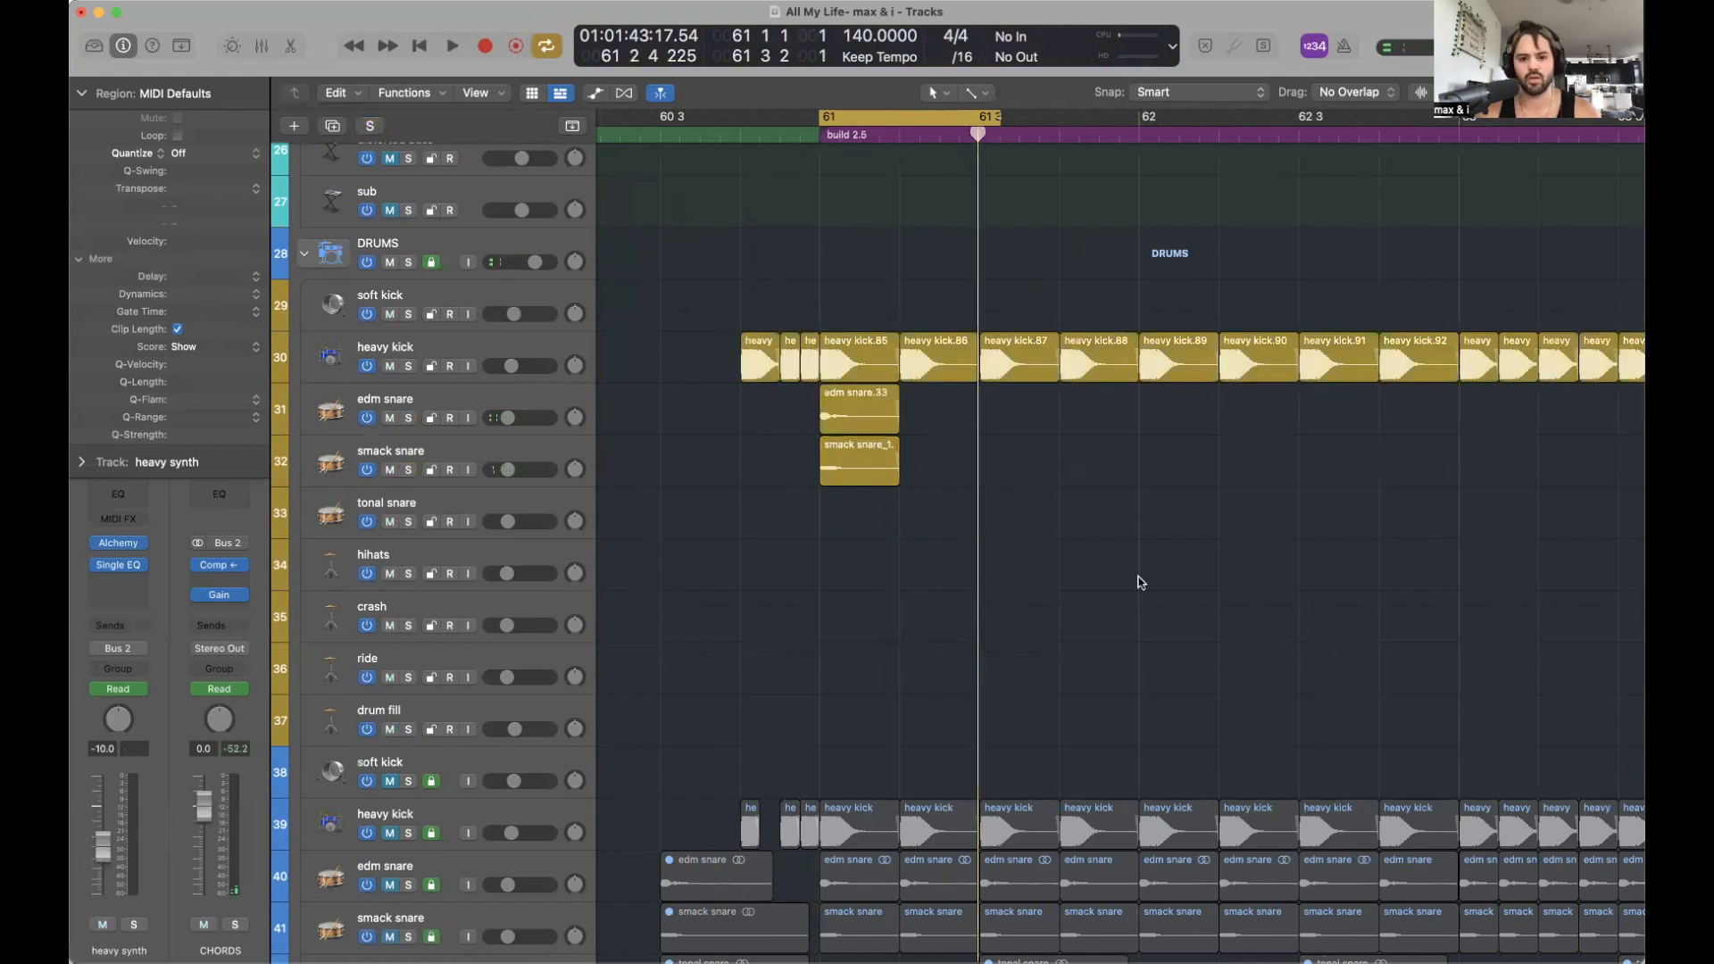
# Repeat the quarter-note edm and smack snare regions from bar 61 continuously up to and including bar 63's first beat.
pyautogui.press('super+Left')
pyautogui.press('super+Left')
pyautogui.hscroll(5, 1140, 581)
pyautogui.moveTo(763, 475); pyautogui.dragTo(726, 411)
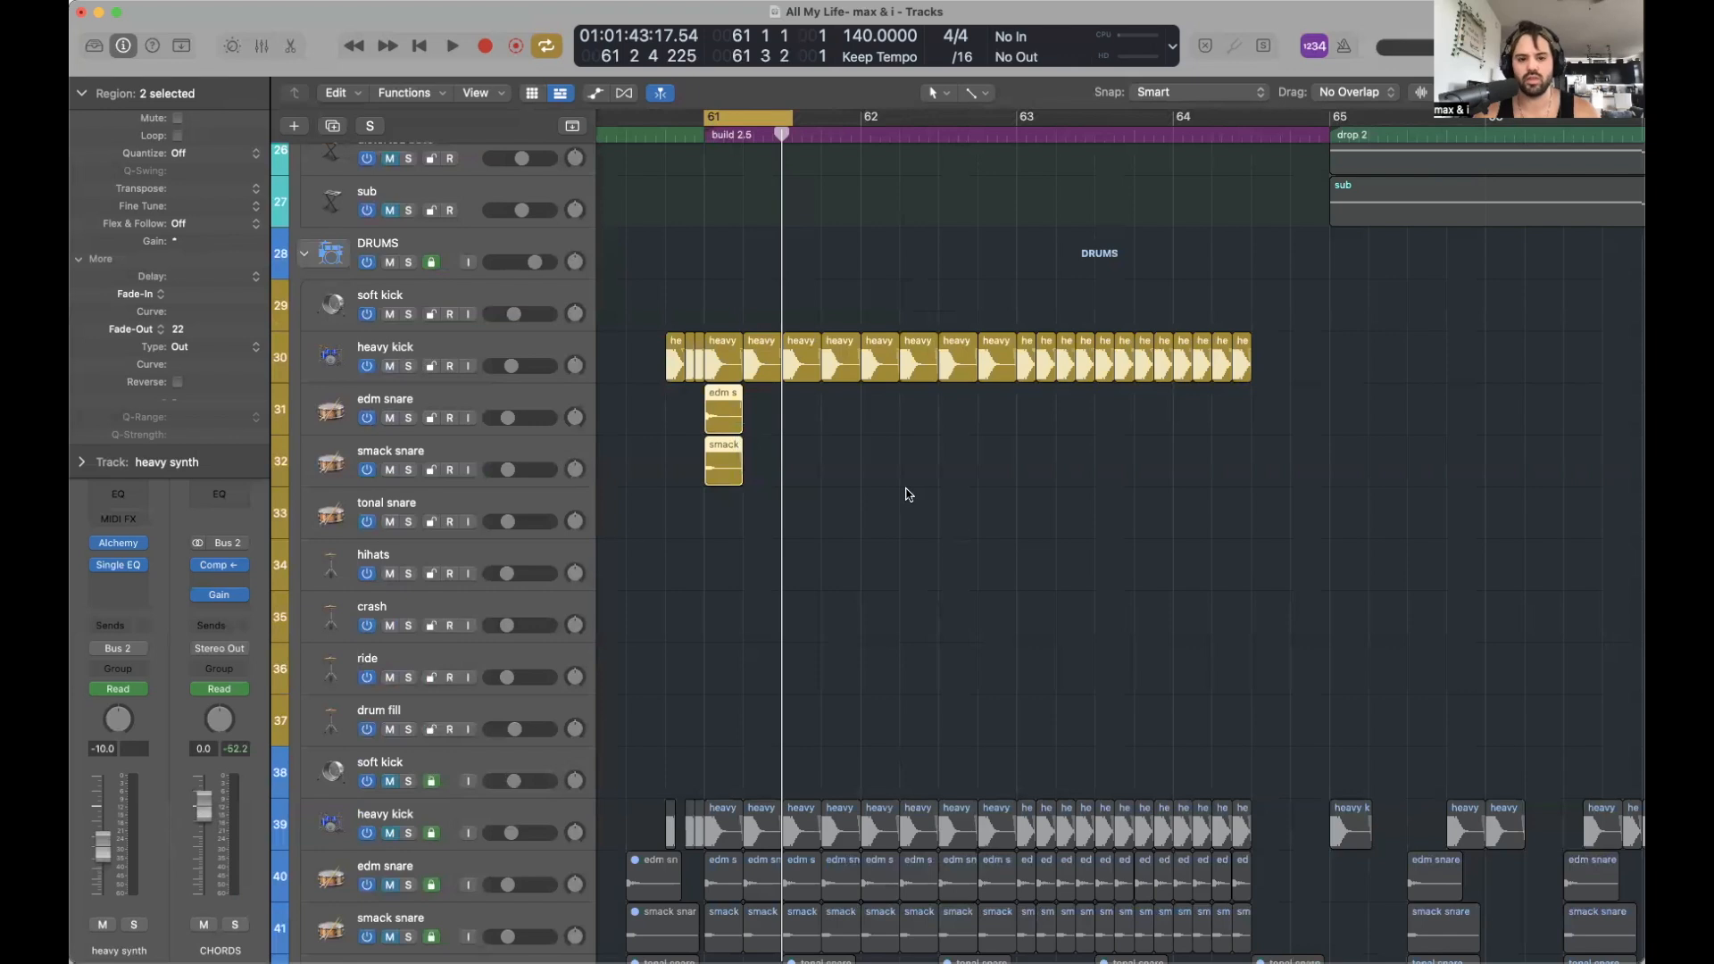
pyautogui.press('super+r')
pyautogui.press('super+r')
pyautogui.press('super+r')
pyautogui.press('super+r')
pyautogui.press('super+r')
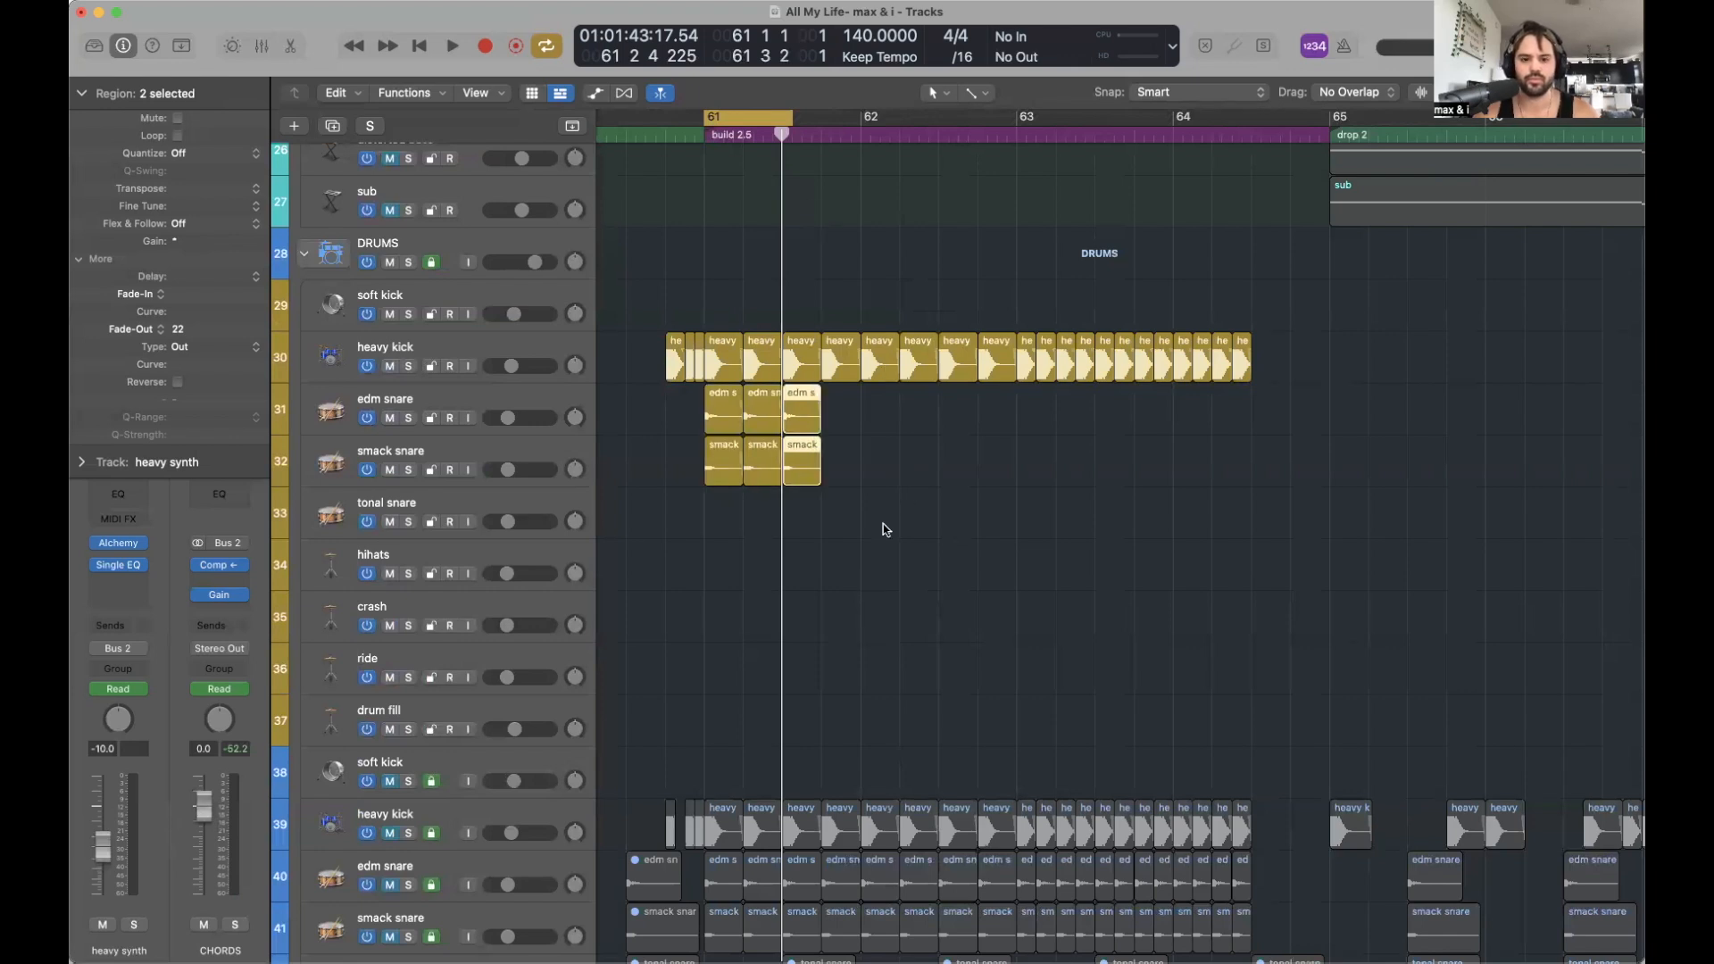
pyautogui.press('super+r')
pyautogui.press('super+r')
pyautogui.press('super+r')
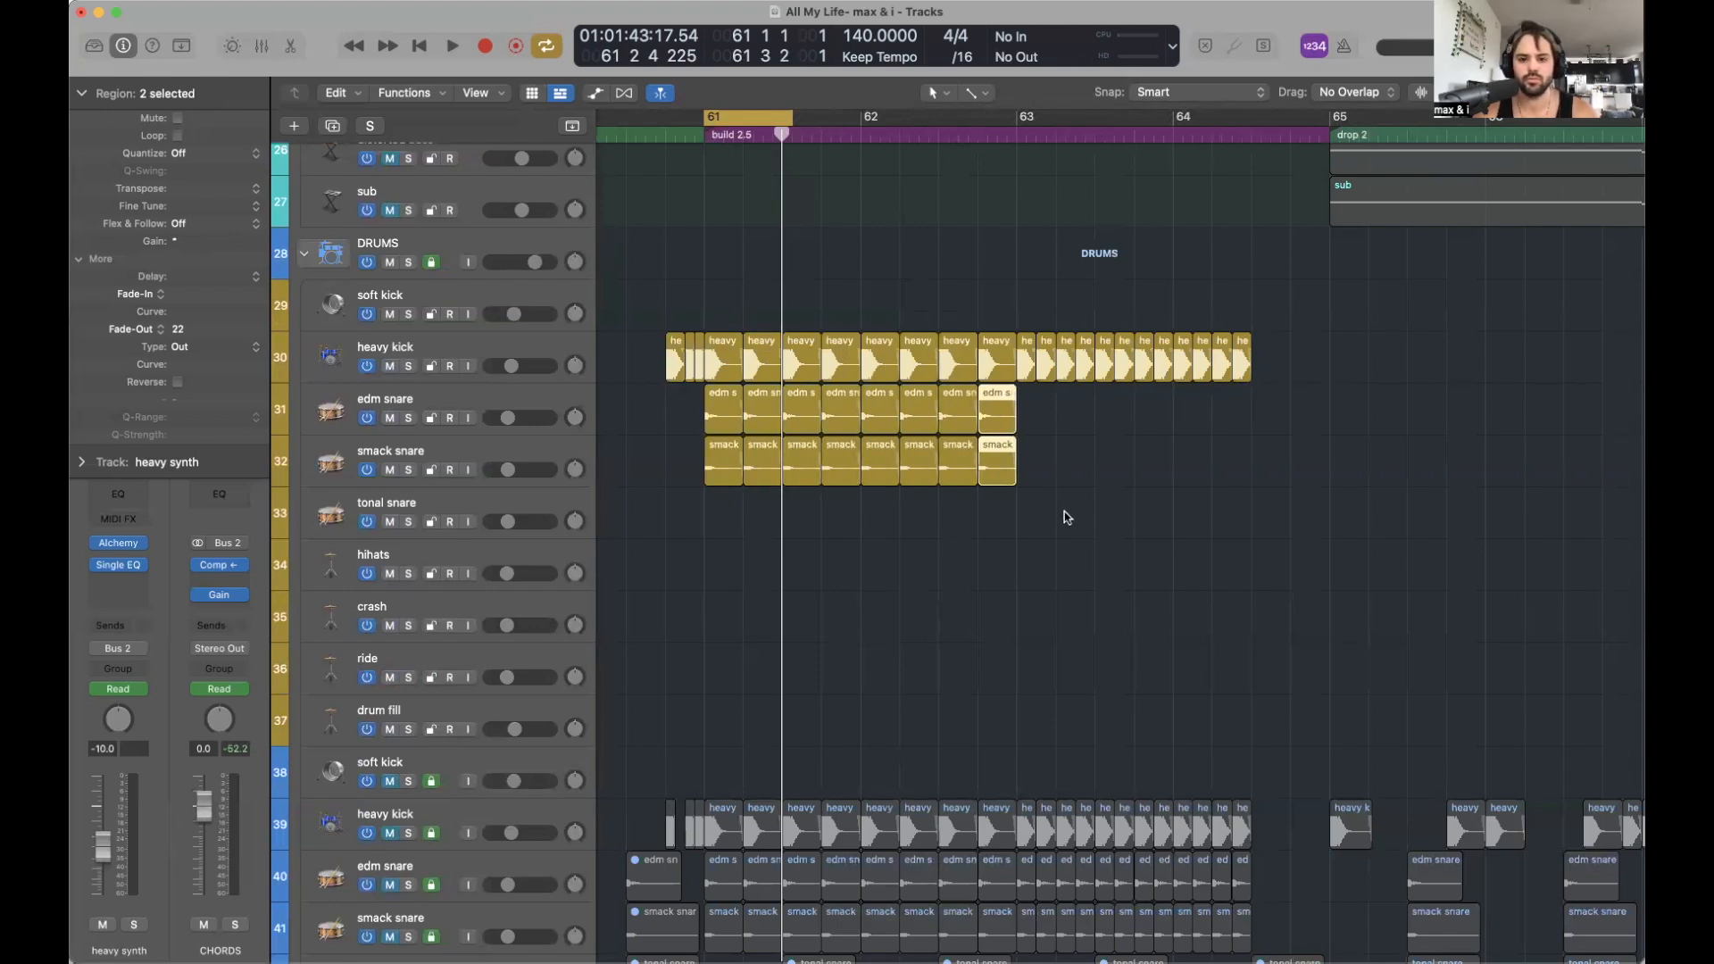
# Trim the edm snare and smack snare regions at bar 63 to an eighth note ending at 63 1 3.
pyautogui.press('super+Right')
pyautogui.press('super+Right')
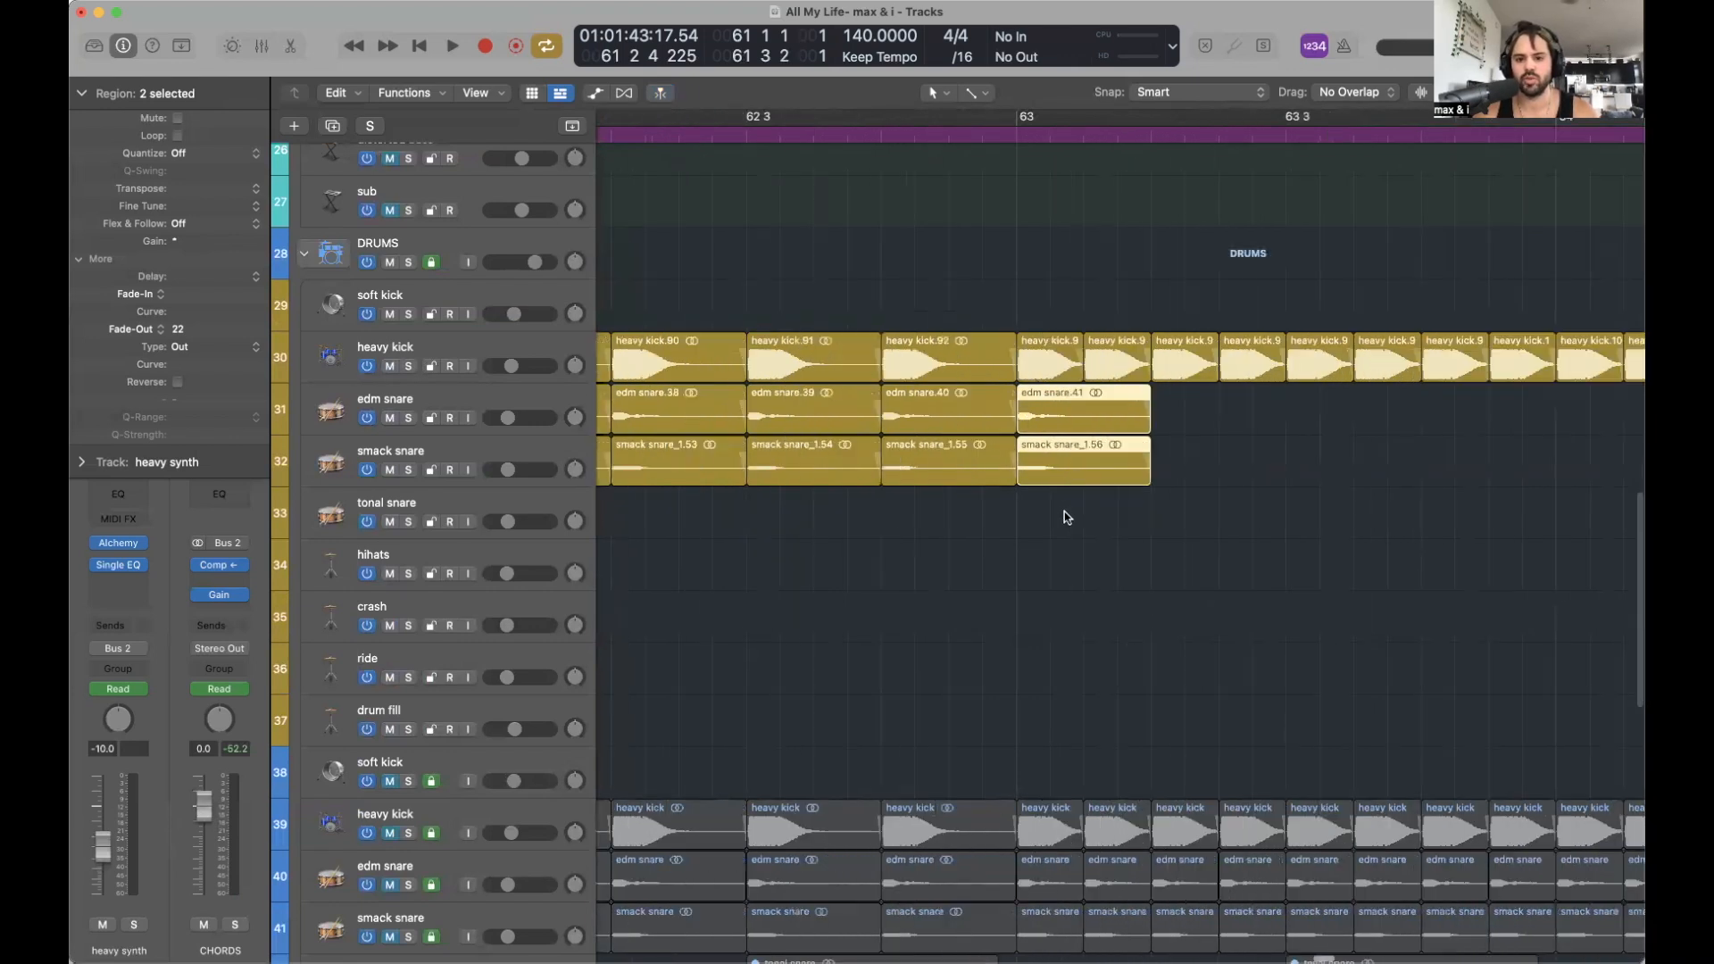
pyautogui.hscroll(4, 775, 135)
pyautogui.click(775, 134)
pyautogui.moveTo(838, 479); pyautogui.dragTo(770, 478)
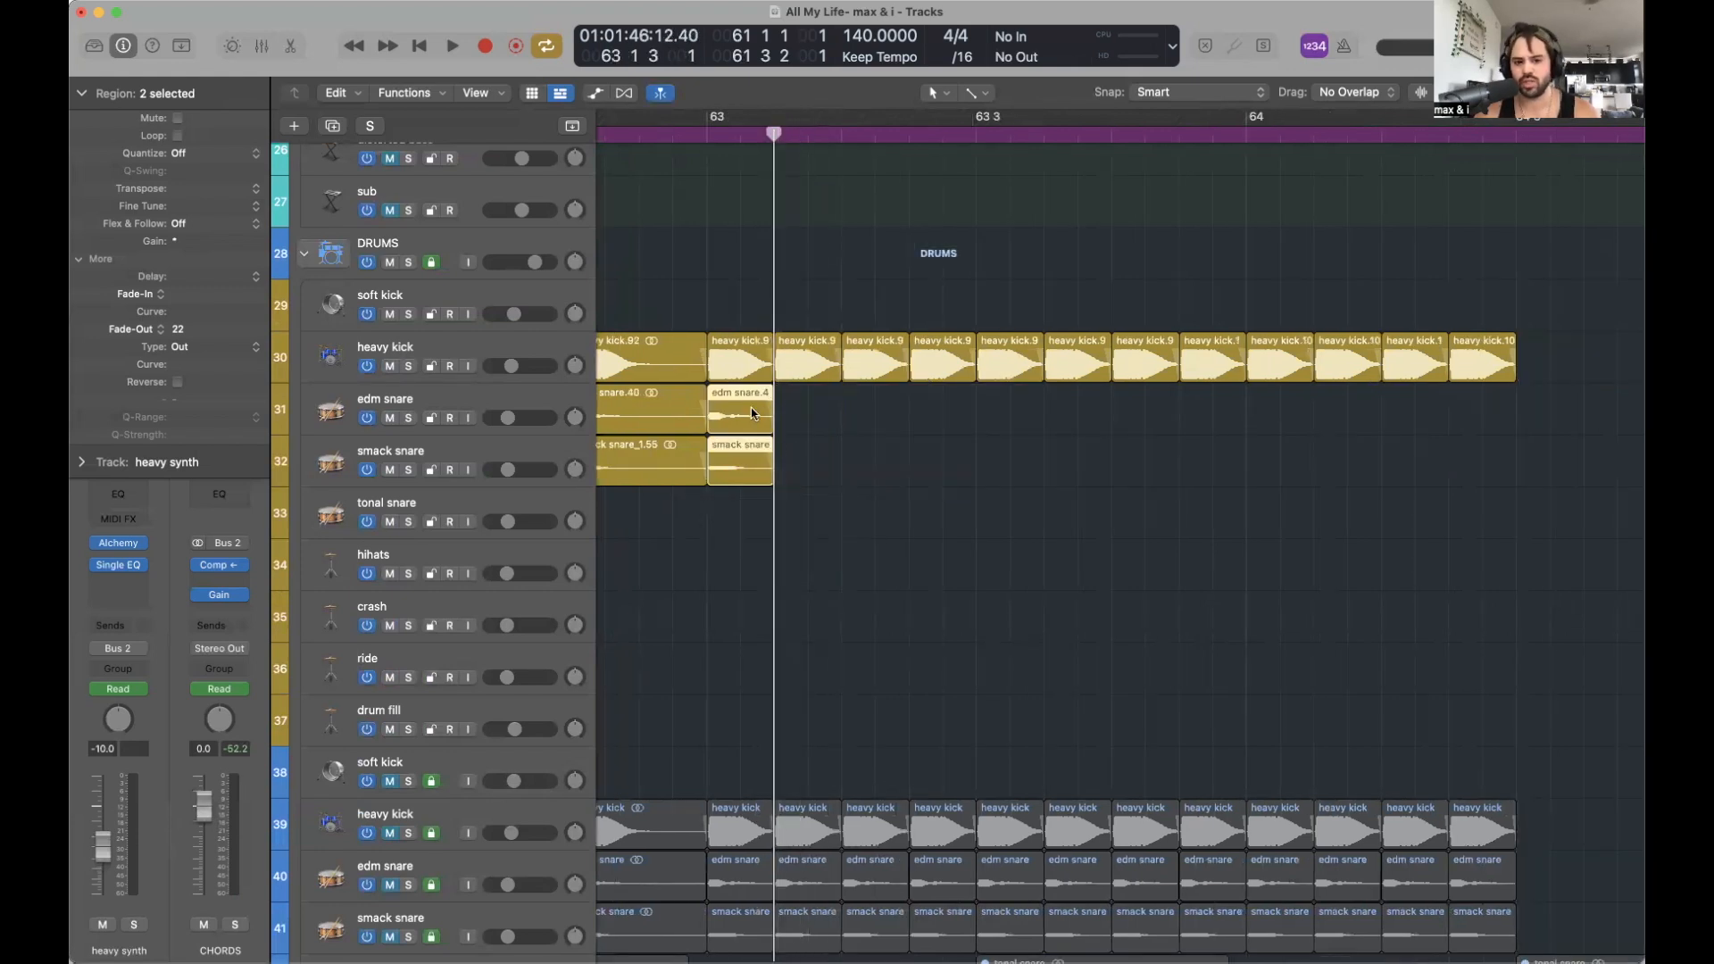
# Repeat the eighth-note edm and smack snare regions from bar 63 up to 64 3, matching the heavy kick.
pyautogui.press('super+Left')
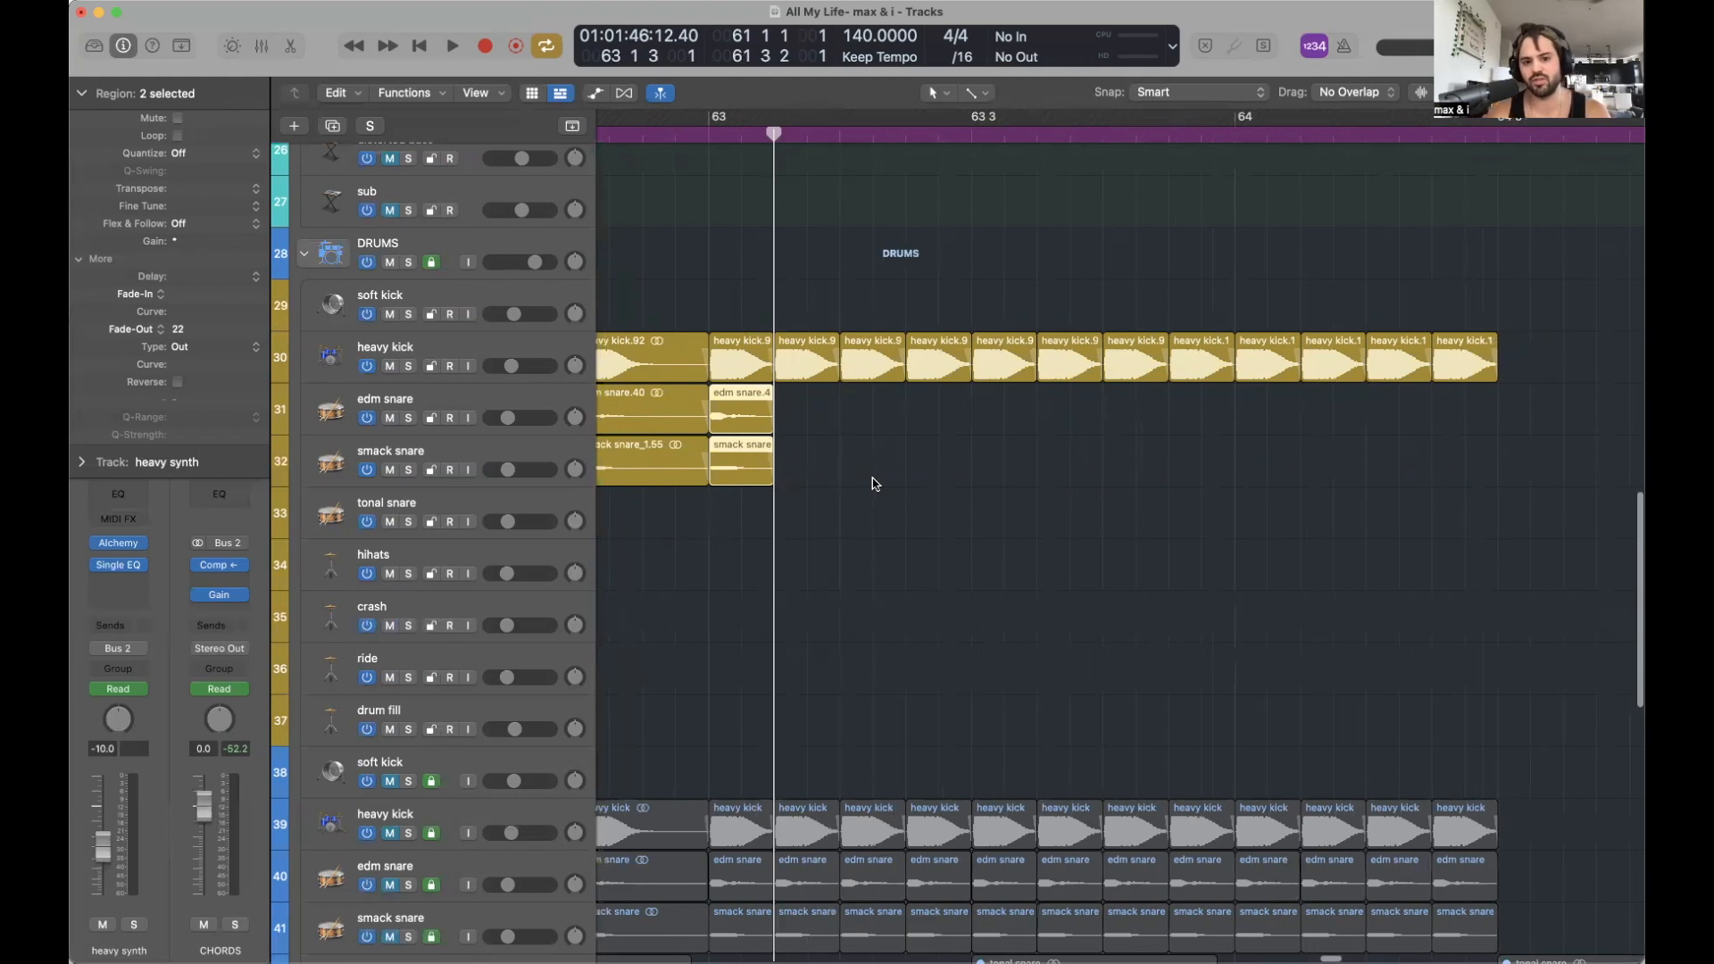
pyautogui.press('super+r')
pyautogui.press('super+r')
pyautogui.press('super+r')
pyautogui.press('super+r')
pyautogui.press('super+r')
pyautogui.press('super+r')
pyautogui.press('super+r')
pyautogui.press('super+r')
pyautogui.press('super+r')
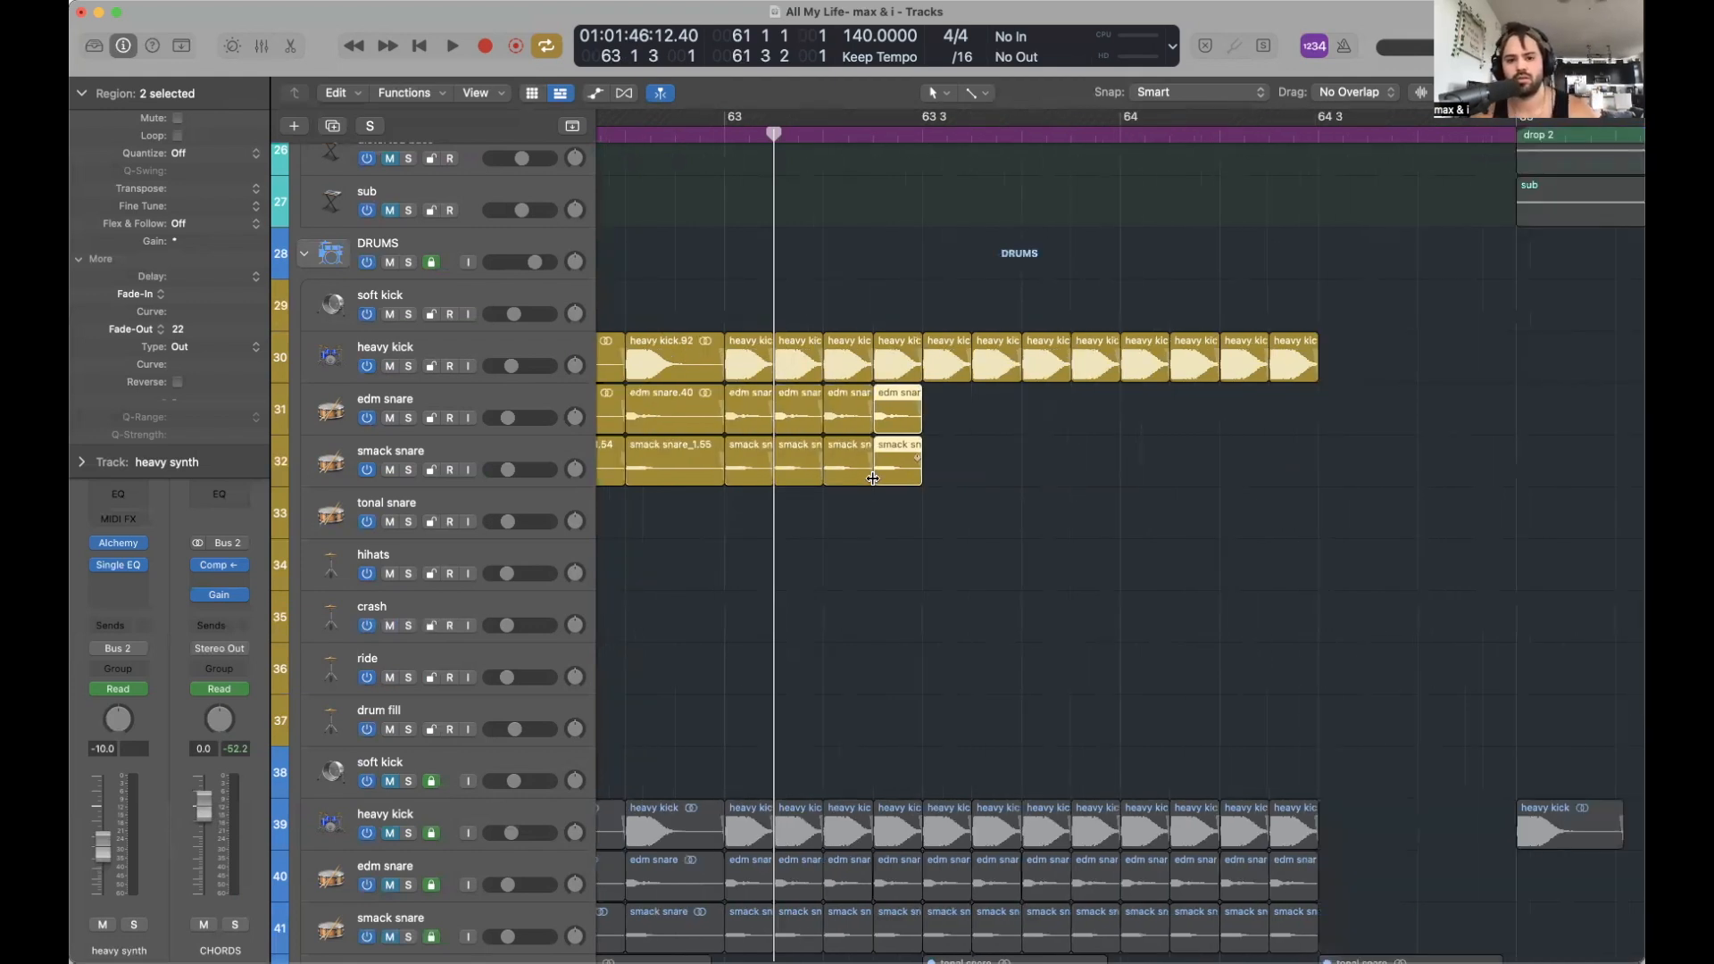
pyautogui.press('super+r')
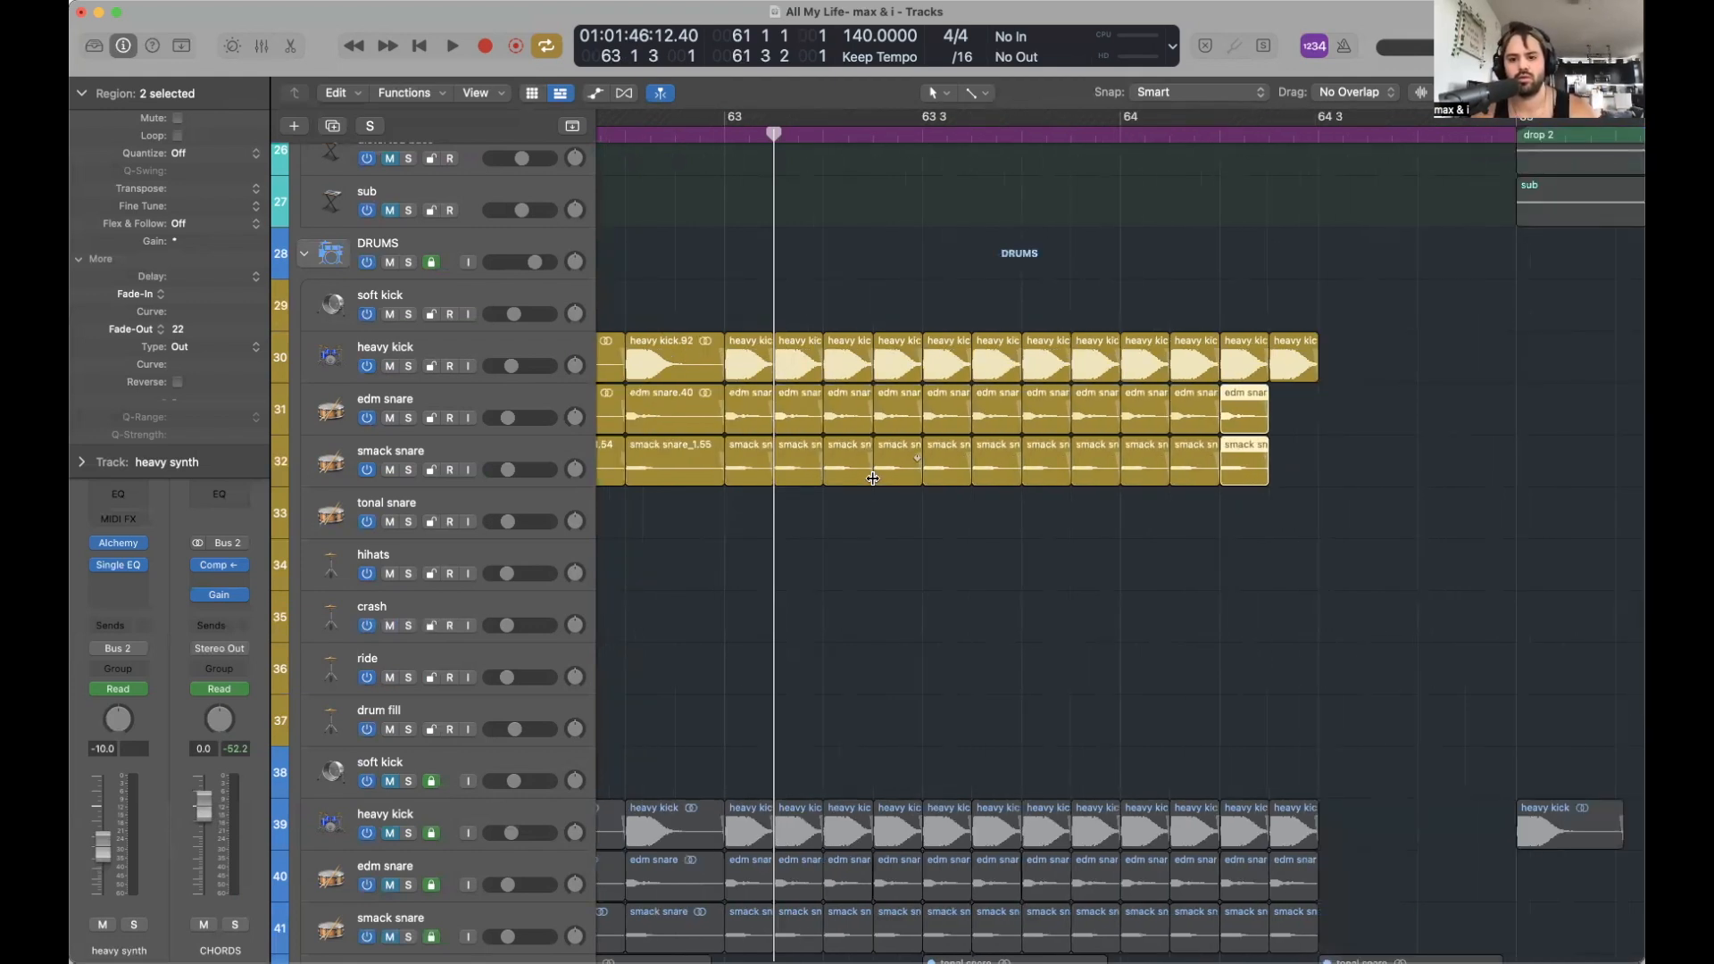
pyautogui.press('super+r')
# Set the cycle range from bar 61 to bar 65 and play the kick and snare build.
pyautogui.press('super+Left')
pyautogui.moveTo(671, 116); pyautogui.dragTo(1340, 122)
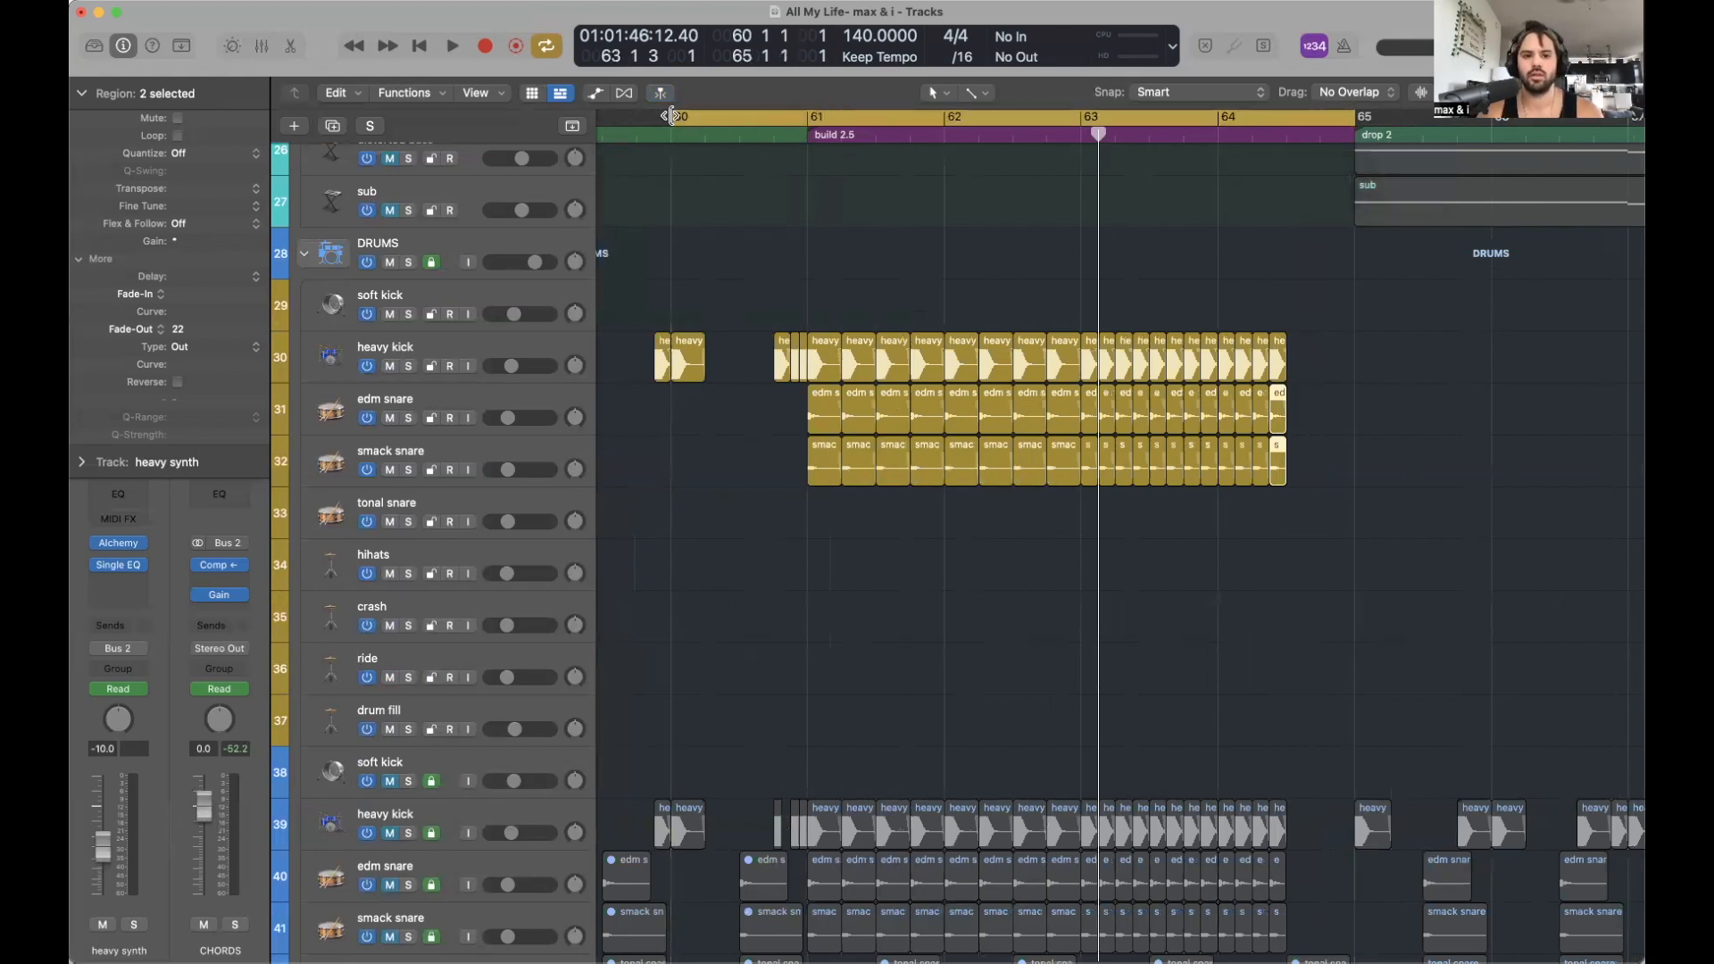
pyautogui.moveTo(671, 117); pyautogui.dragTo(810, 117)
pyautogui.click(1032, 606)
pyautogui.press('space')
pyautogui.press('super+Left')
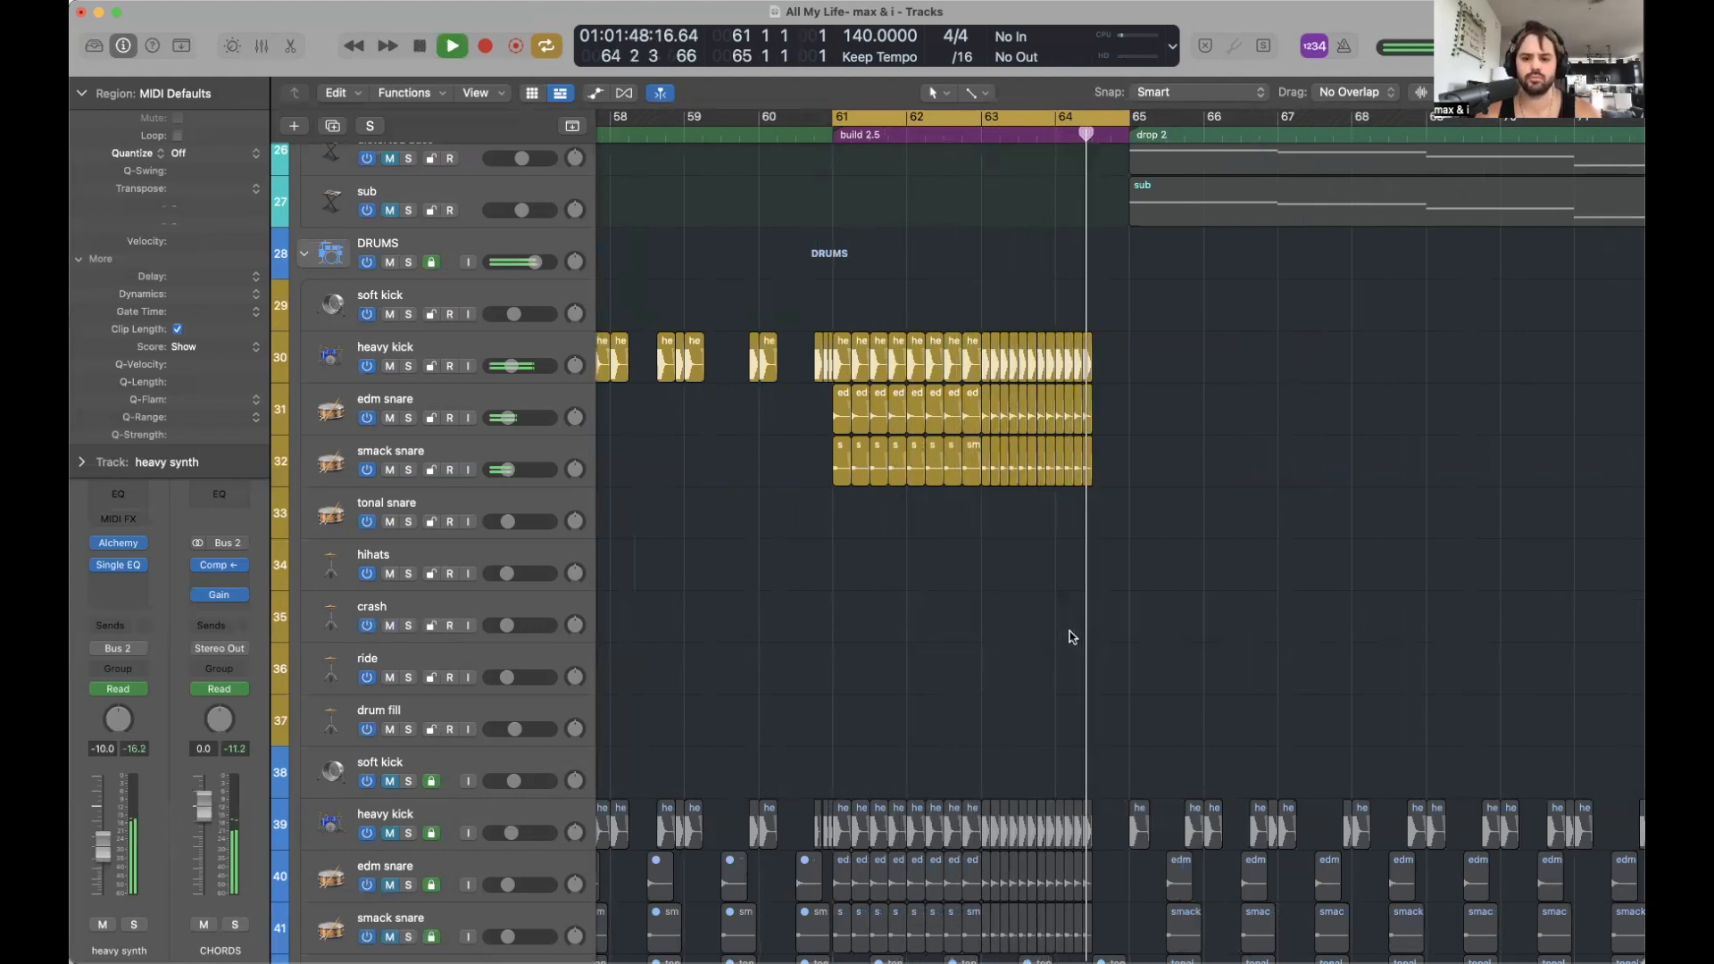
pyautogui.press('space')
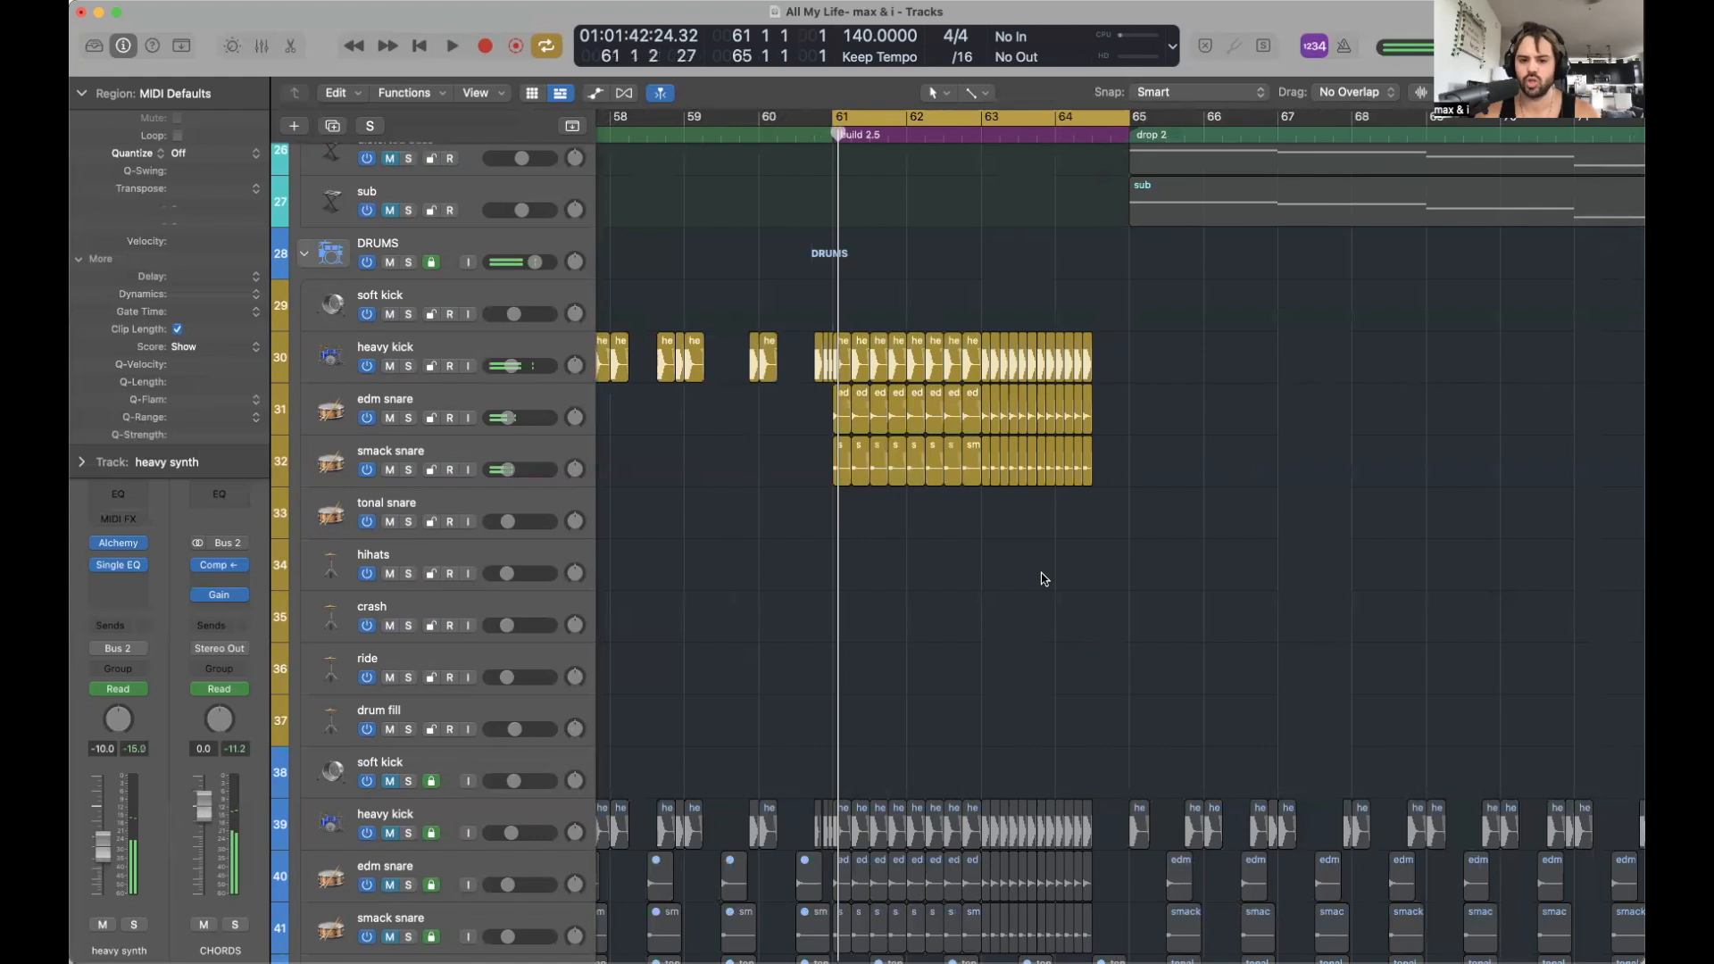
# Copy the drop 1.5 riser and the cooldown downer into build 2, starting both at bar 58.
pyautogui.press('super+Up')
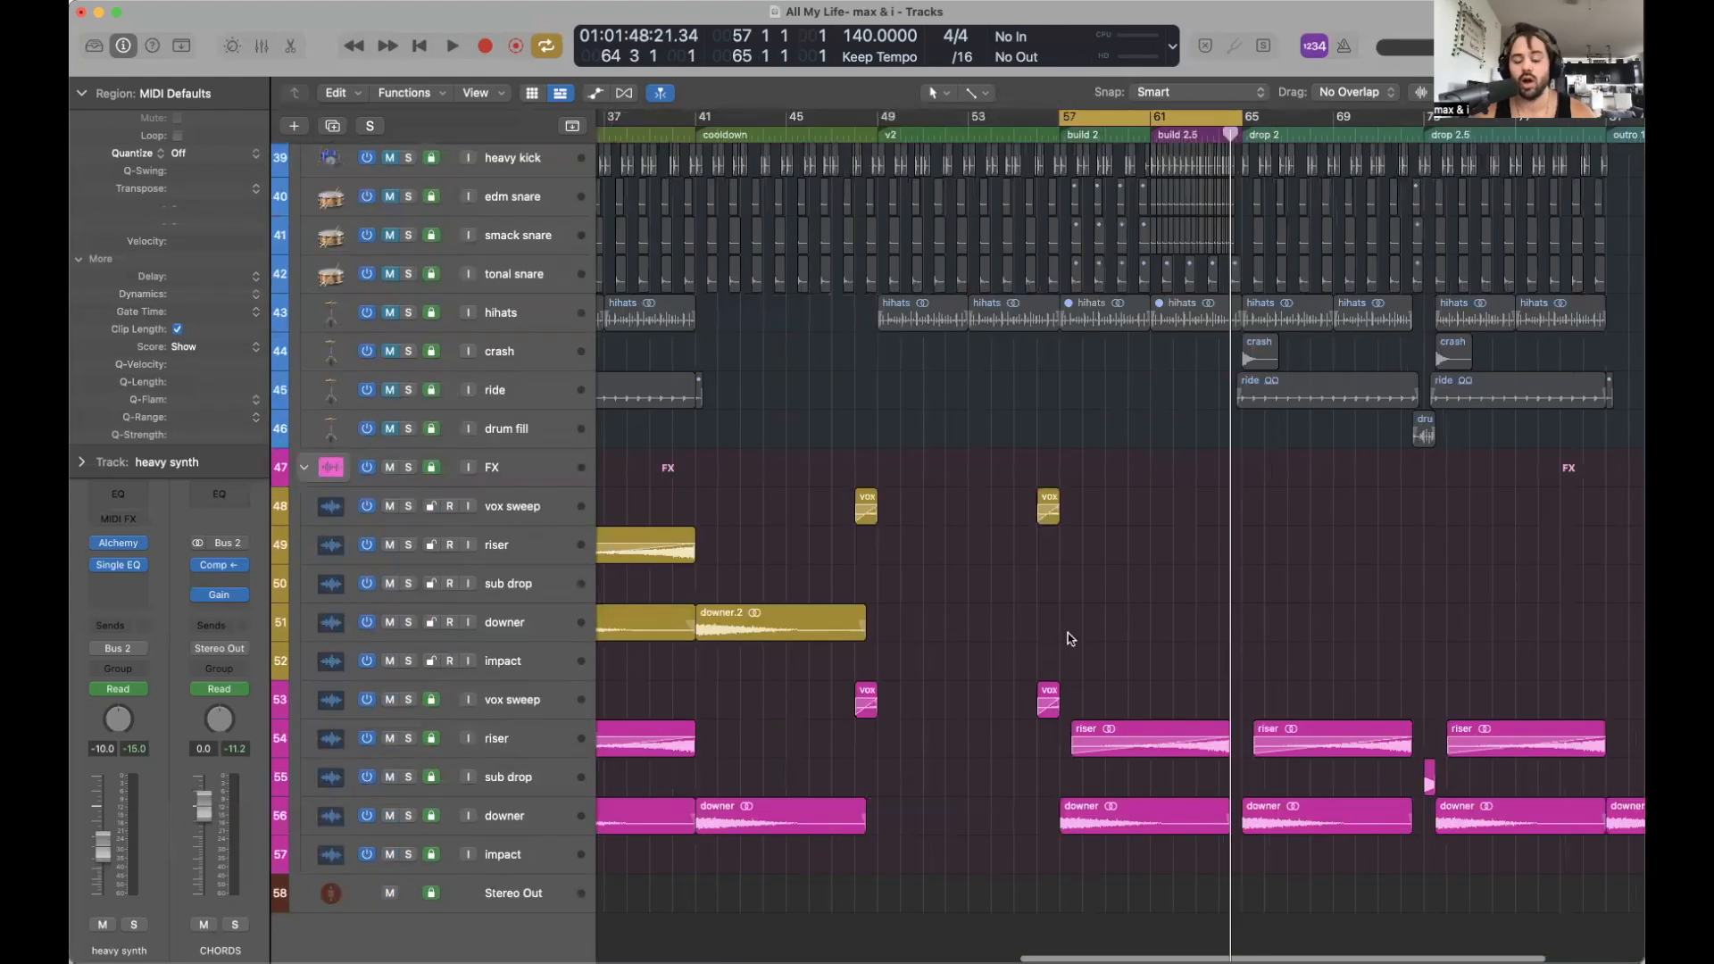
pyautogui.scroll(4, 1067, 634)
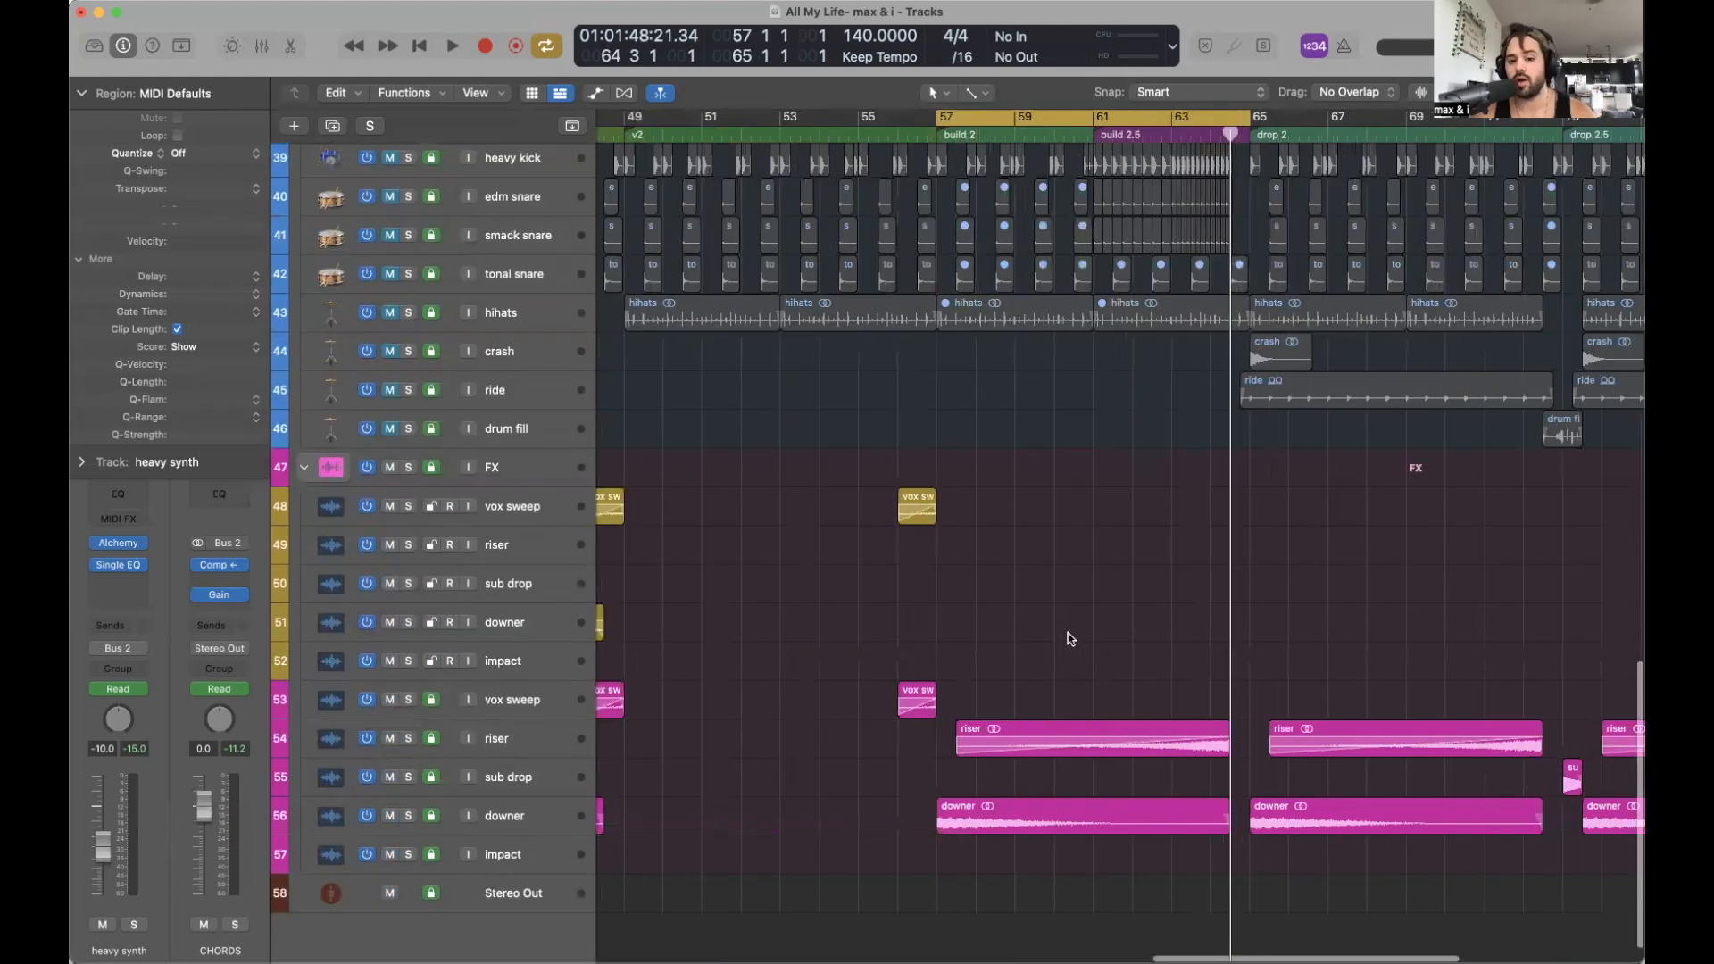
pyautogui.scroll(-2, 1068, 634)
pyautogui.scroll(-3, 1157, 635)
pyautogui.scroll(-4, 1033, 634)
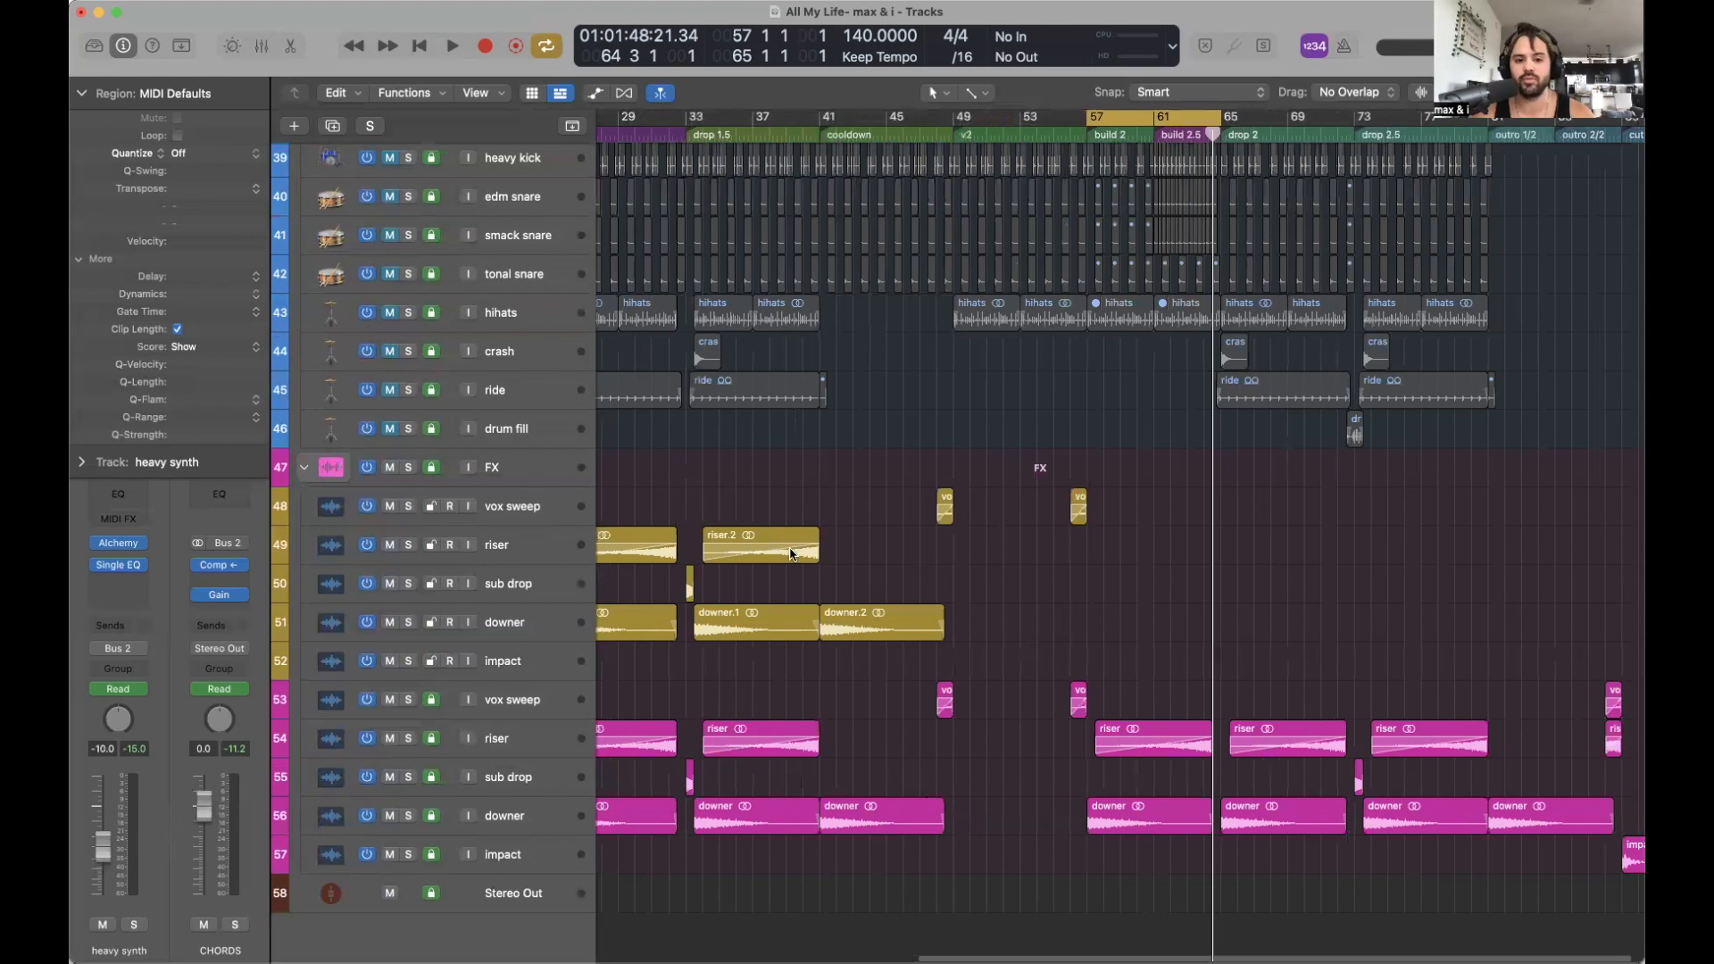
pyautogui.moveTo(792, 557); pyautogui.dragTo(1194, 559)
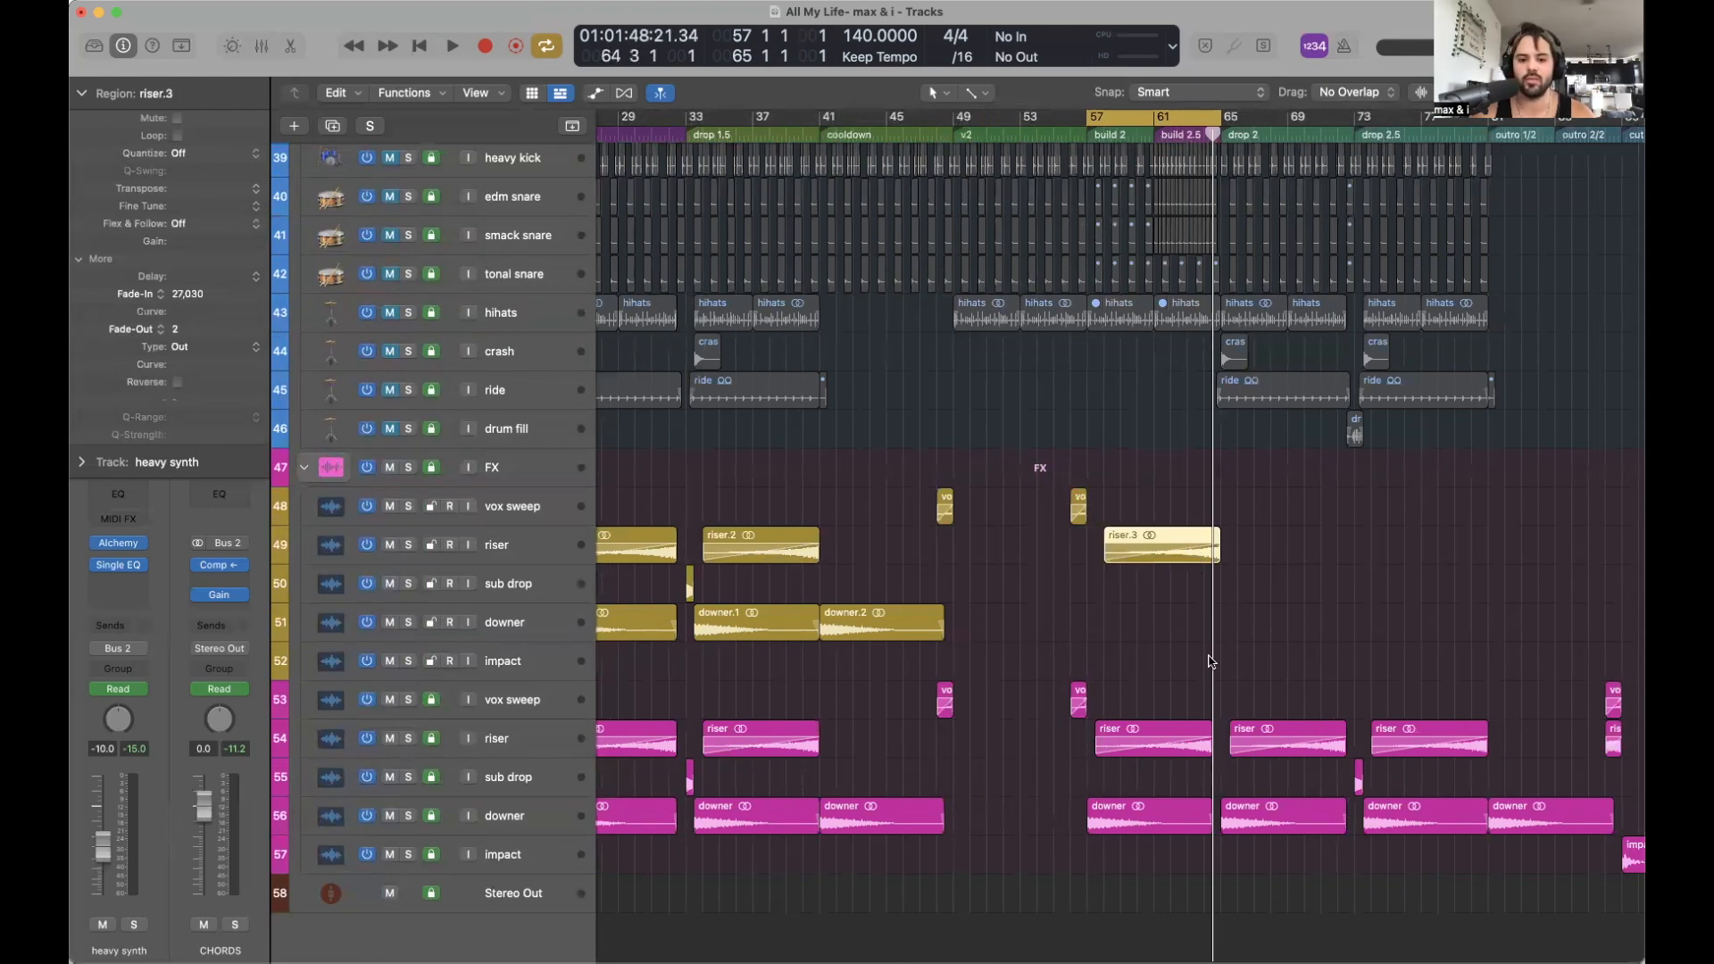
pyautogui.moveTo(866, 613); pyautogui.dragTo(1157, 618)
pyautogui.scroll(5, 1281, 509)
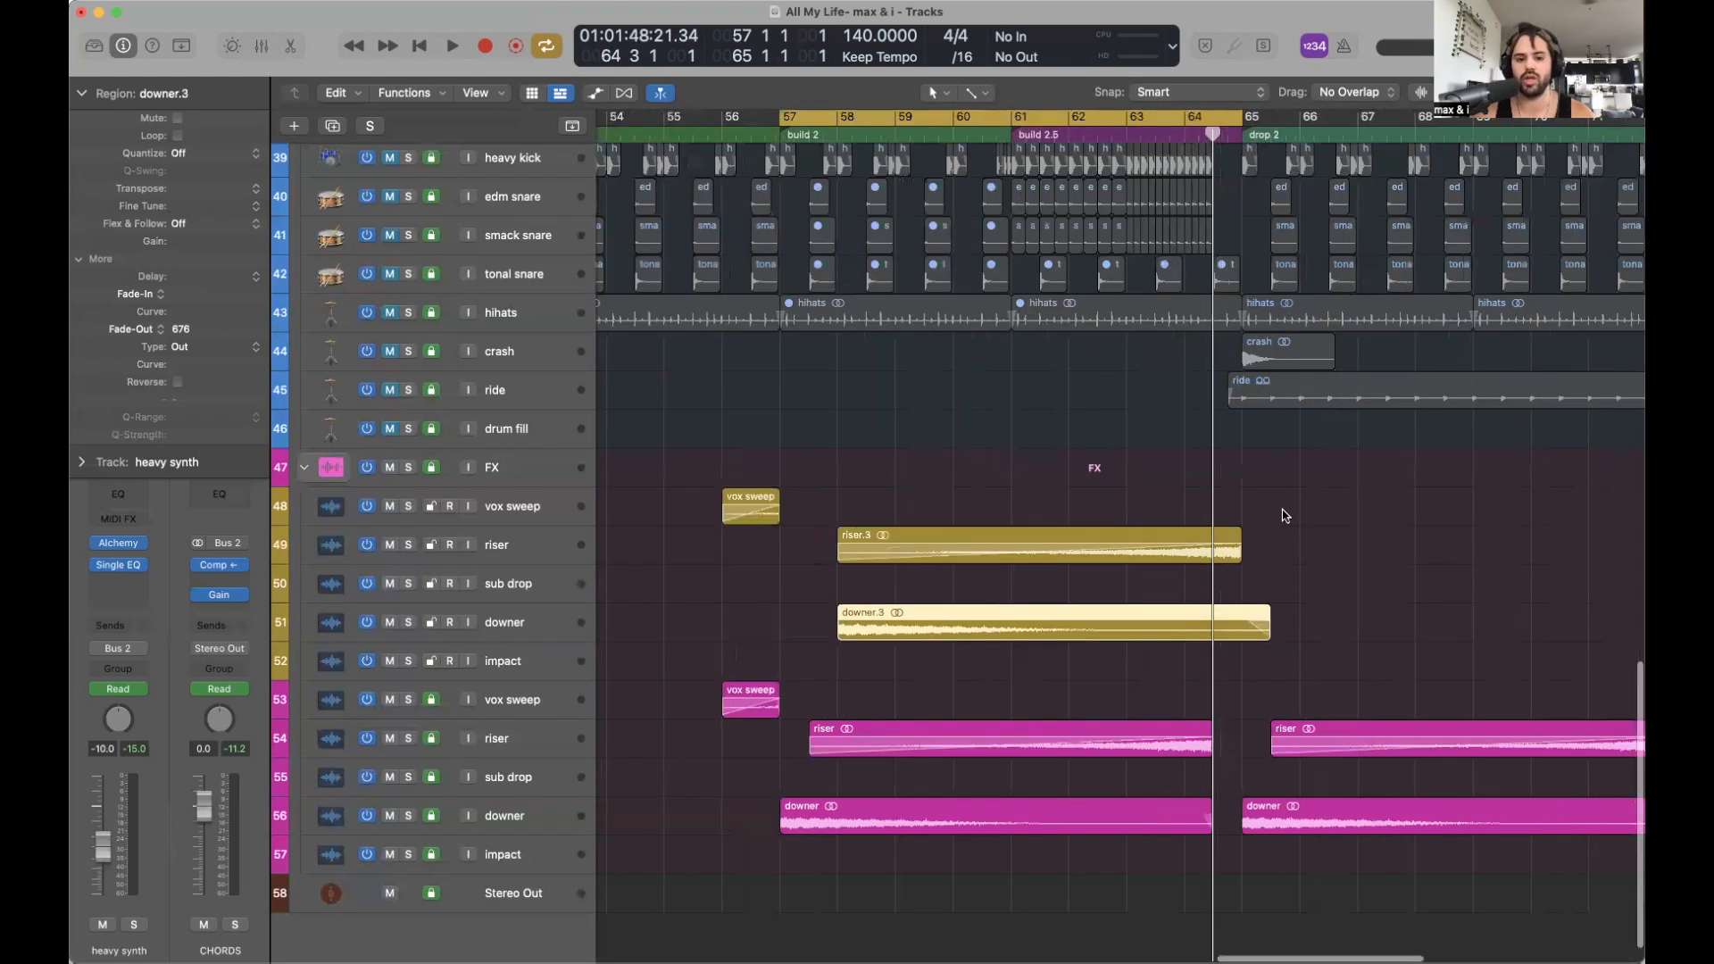
# Move the copied downer in build 2 so it starts at bar 57.
pyautogui.hscroll(-3, 770, 133)
pyautogui.click(748, 134)
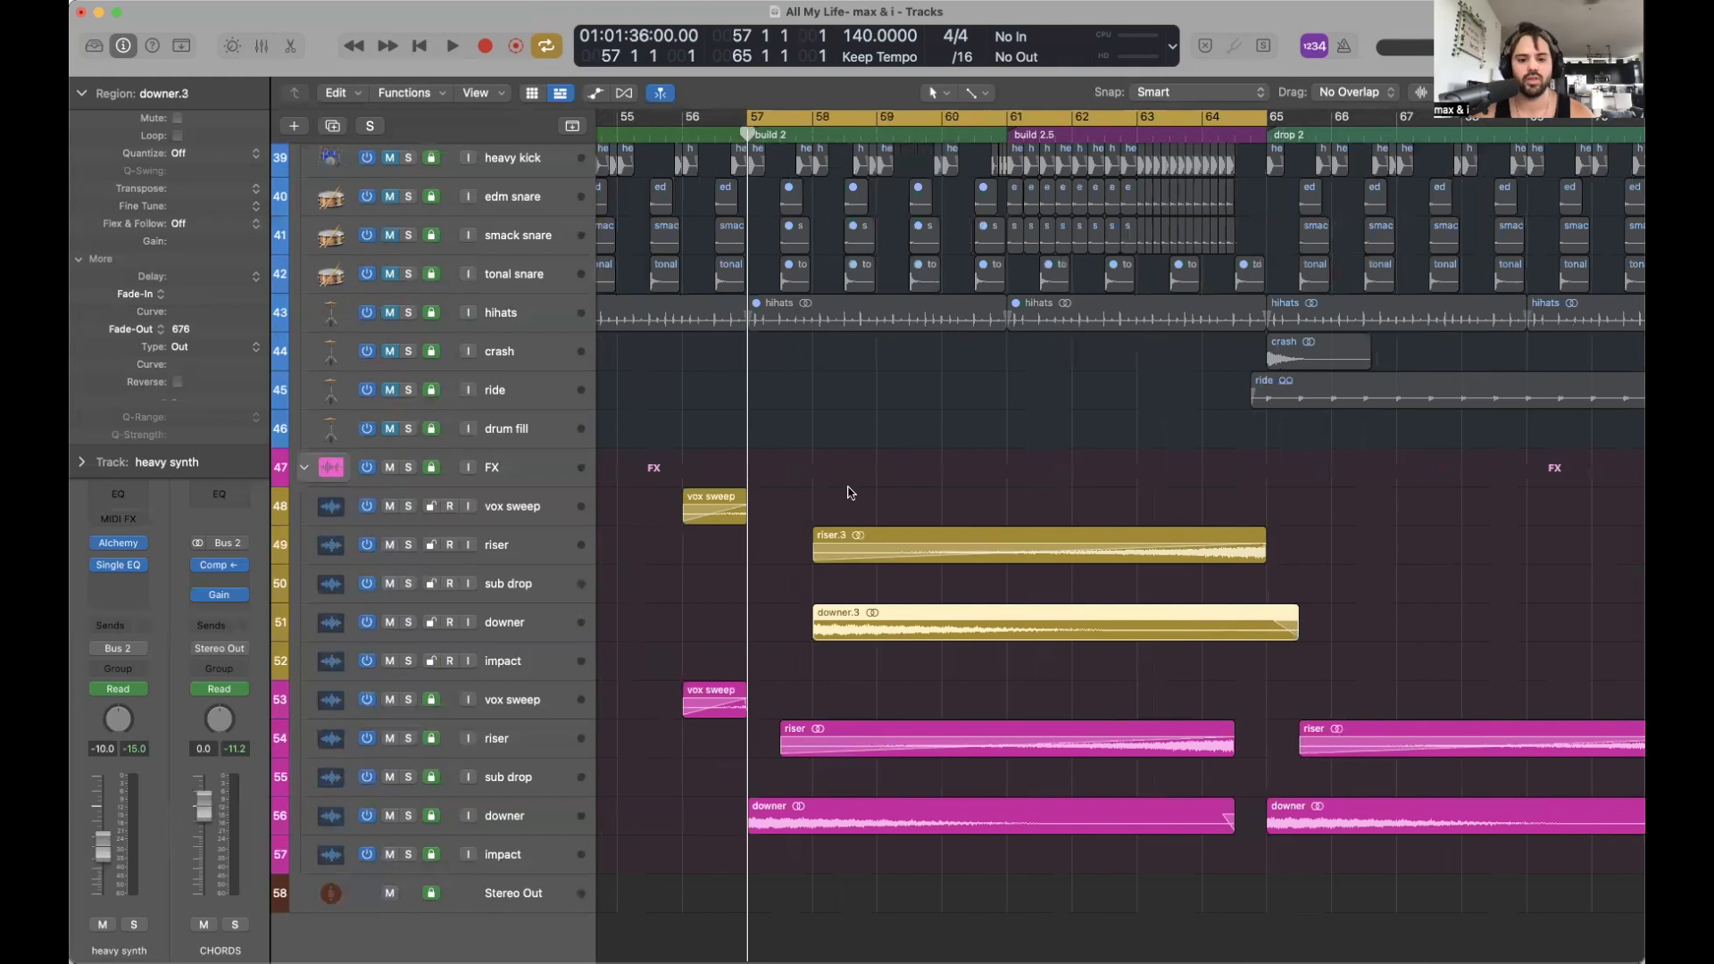
pyautogui.click(754, 589)
pyautogui.click(897, 631)
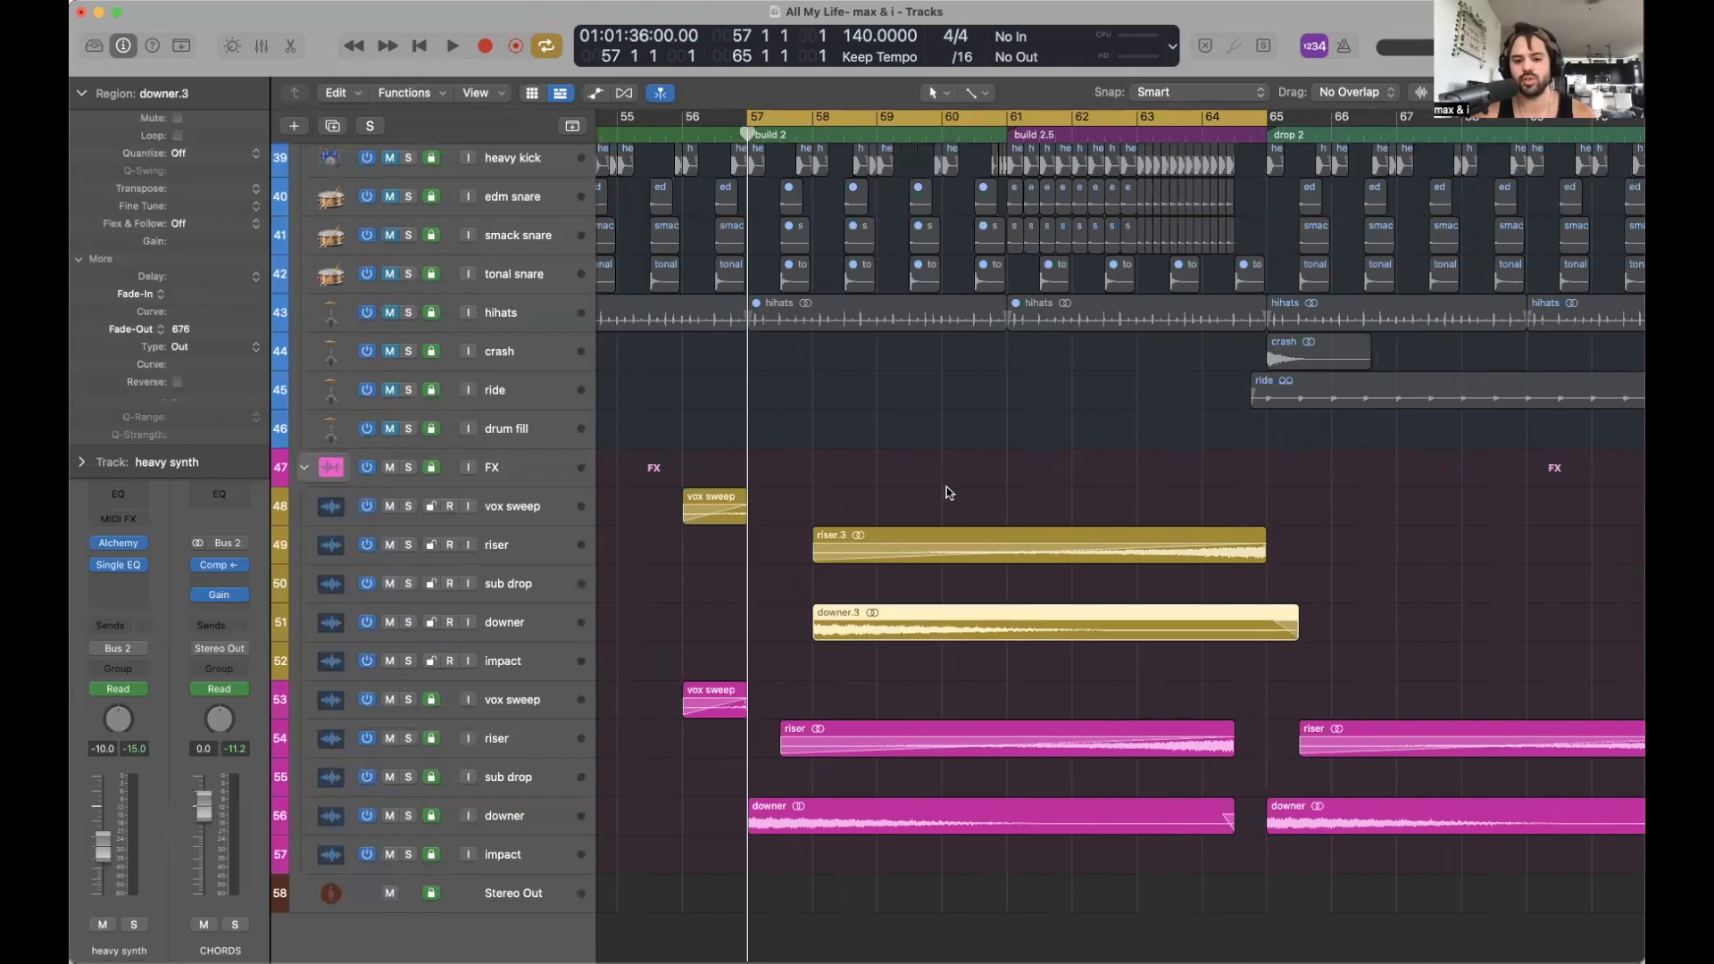
pyautogui.press(';')
pyautogui.hscroll(2, 1122, 558)
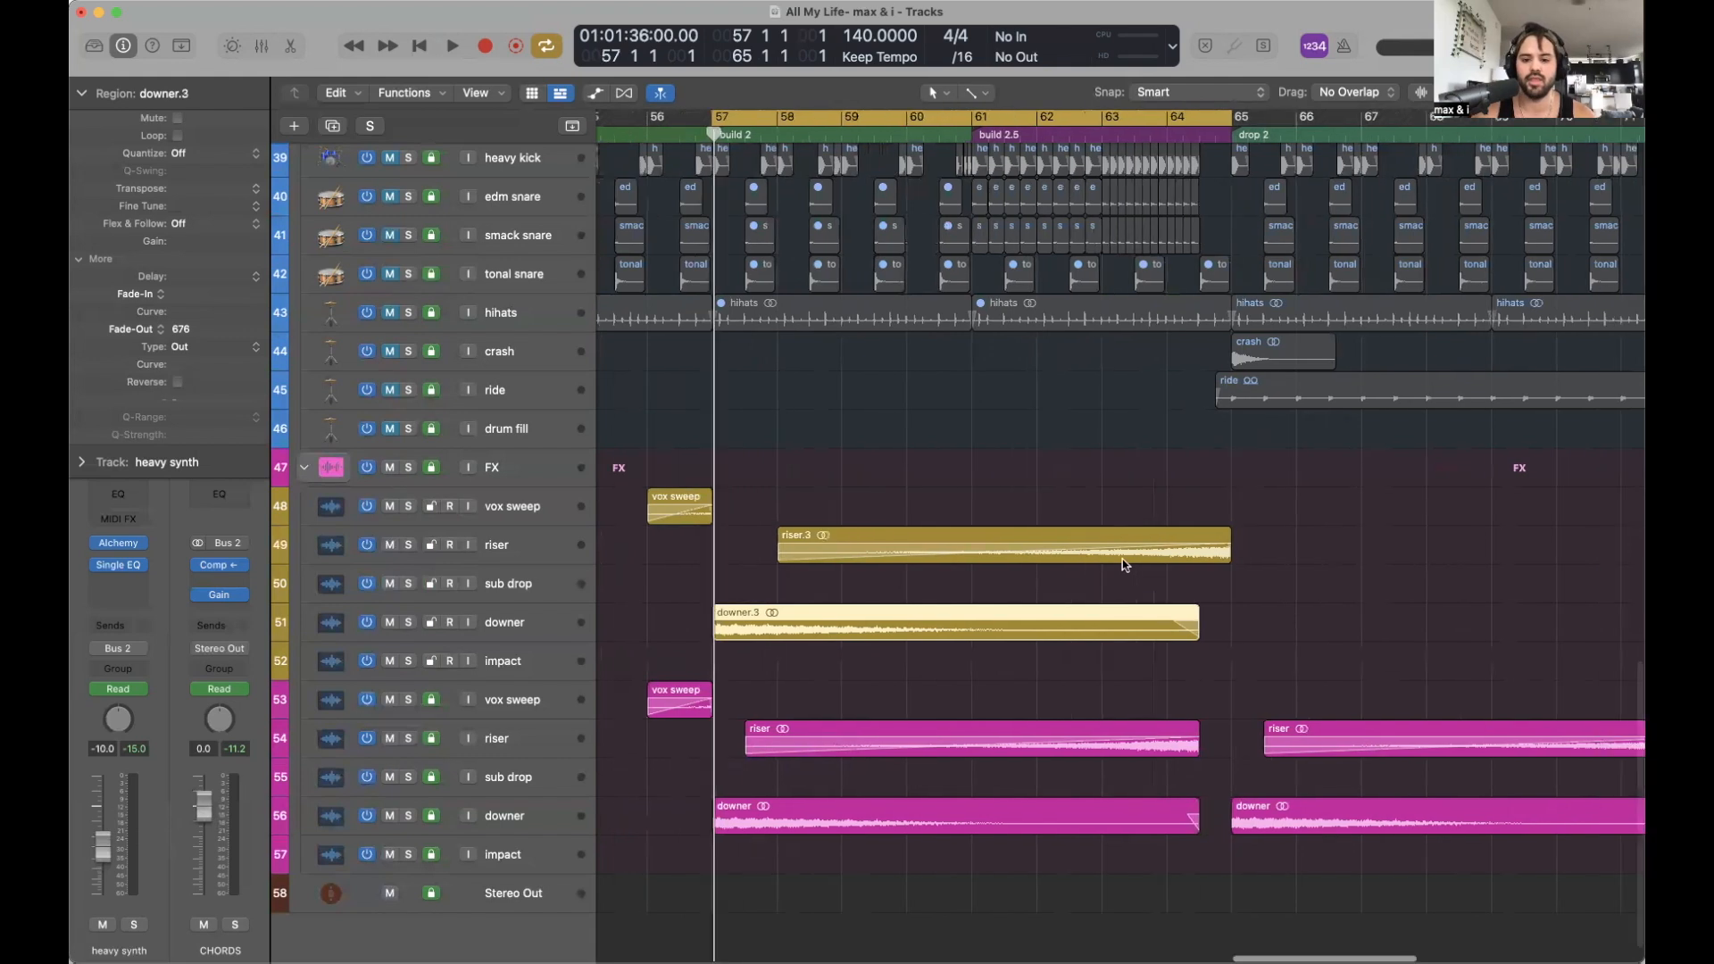
pyautogui.hscroll(5, 1122, 624)
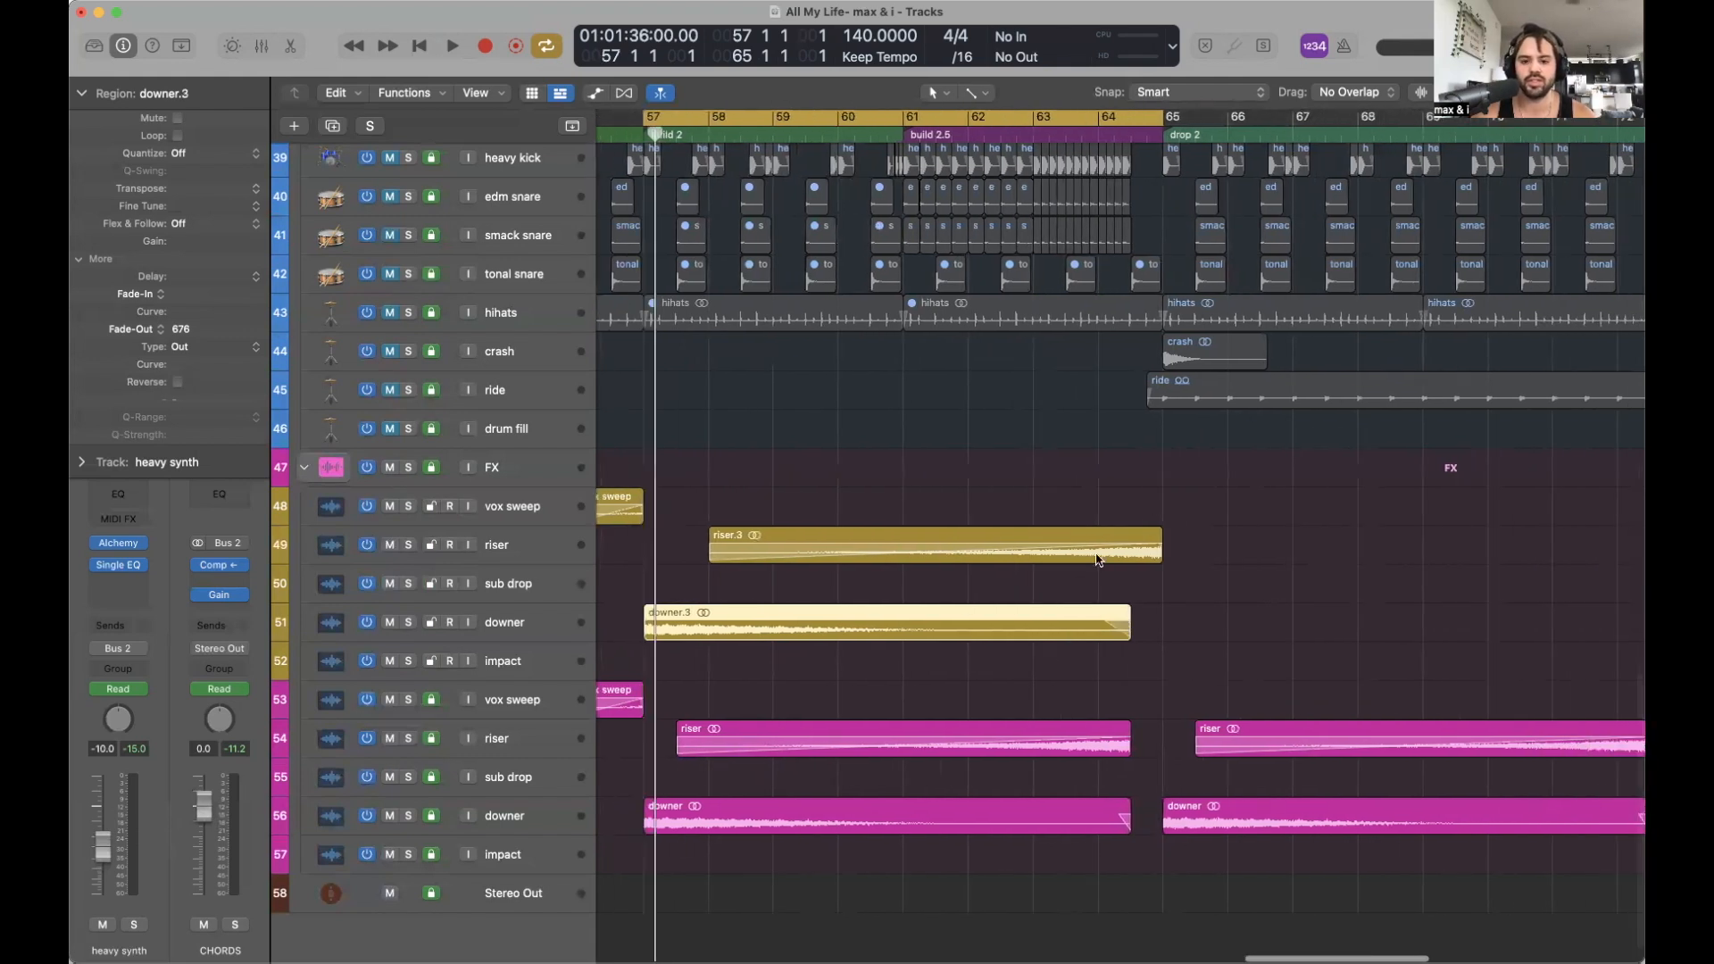
# Move the copied build 2 riser half a bar earlier so it starts at 57 3 and ends at 64 3.
pyautogui.moveTo(1062, 134); pyautogui.dragTo(1093, 135)
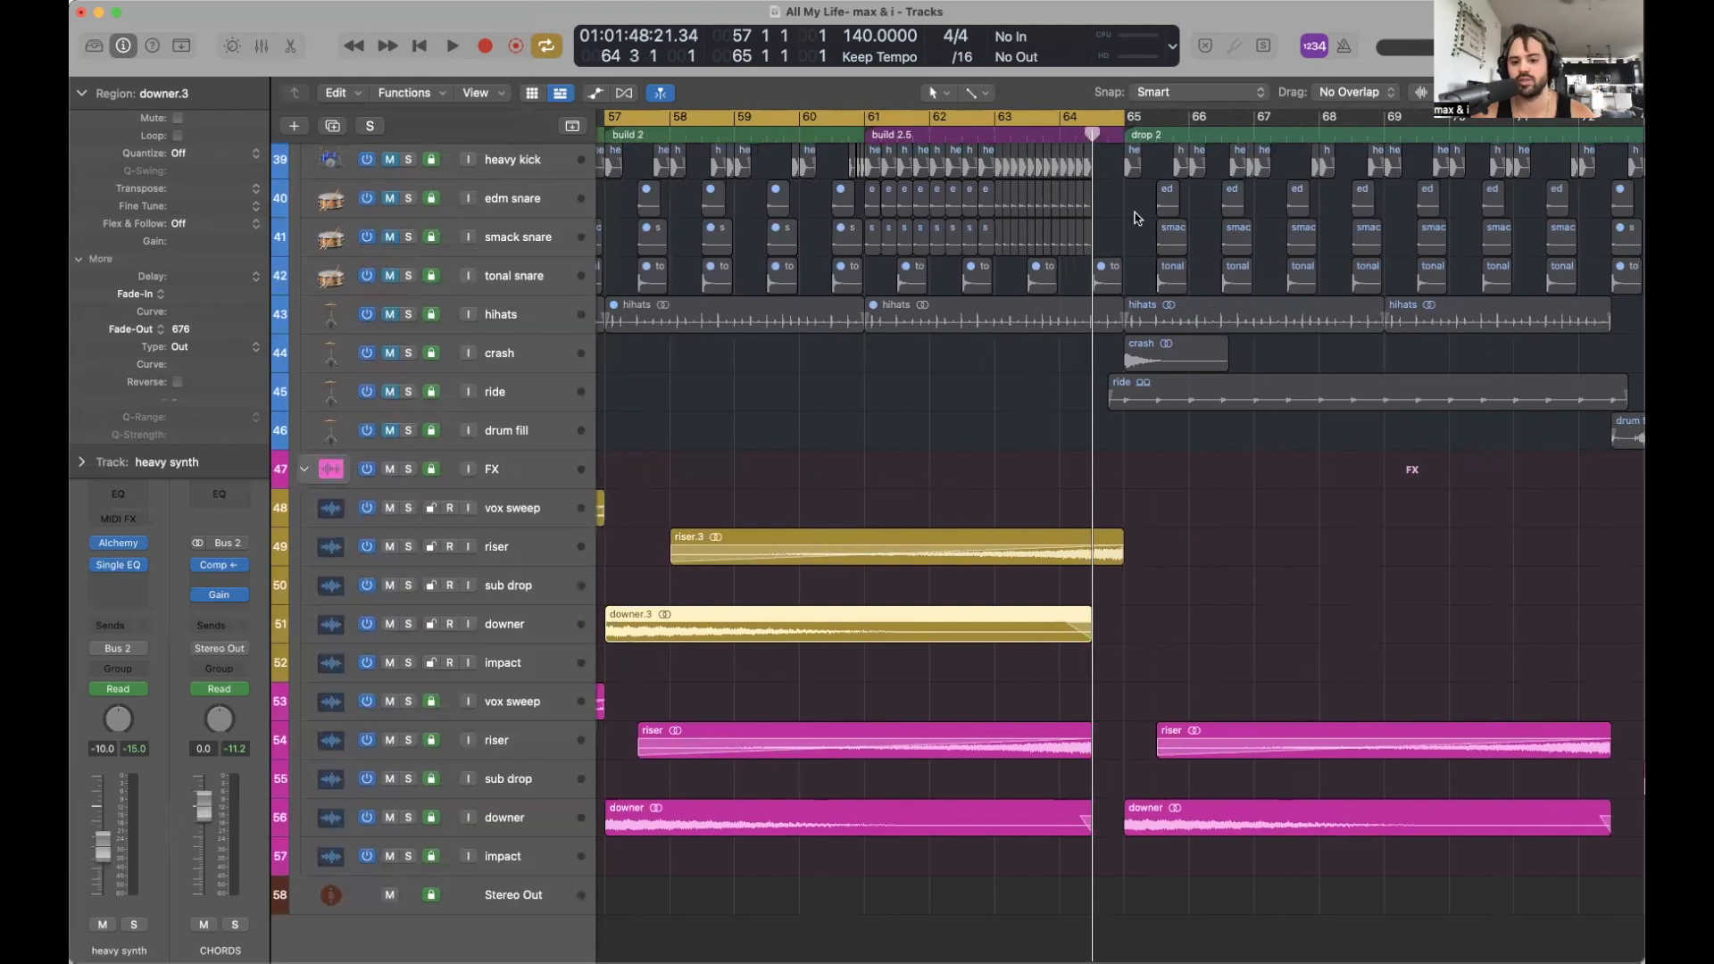
pyautogui.scroll(1, 1217, 614)
pyautogui.scroll(15, 1121, 658)
pyautogui.scroll(16, 1135, 542)
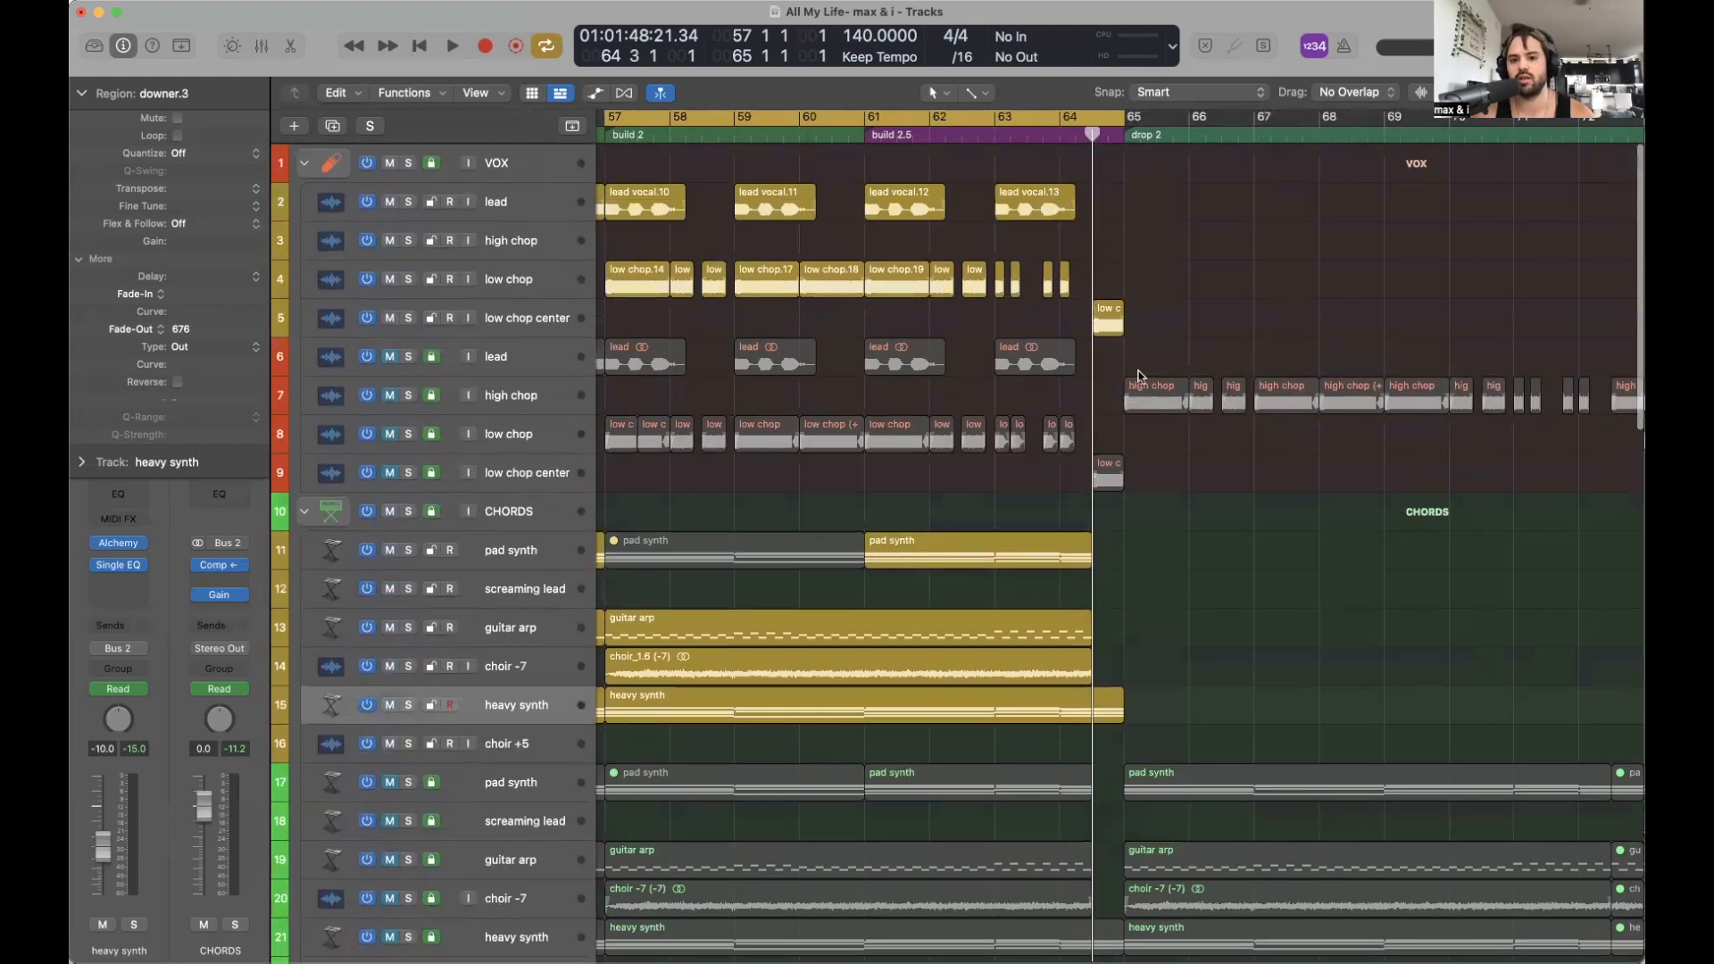
pyautogui.scroll(-20, 1253, 700)
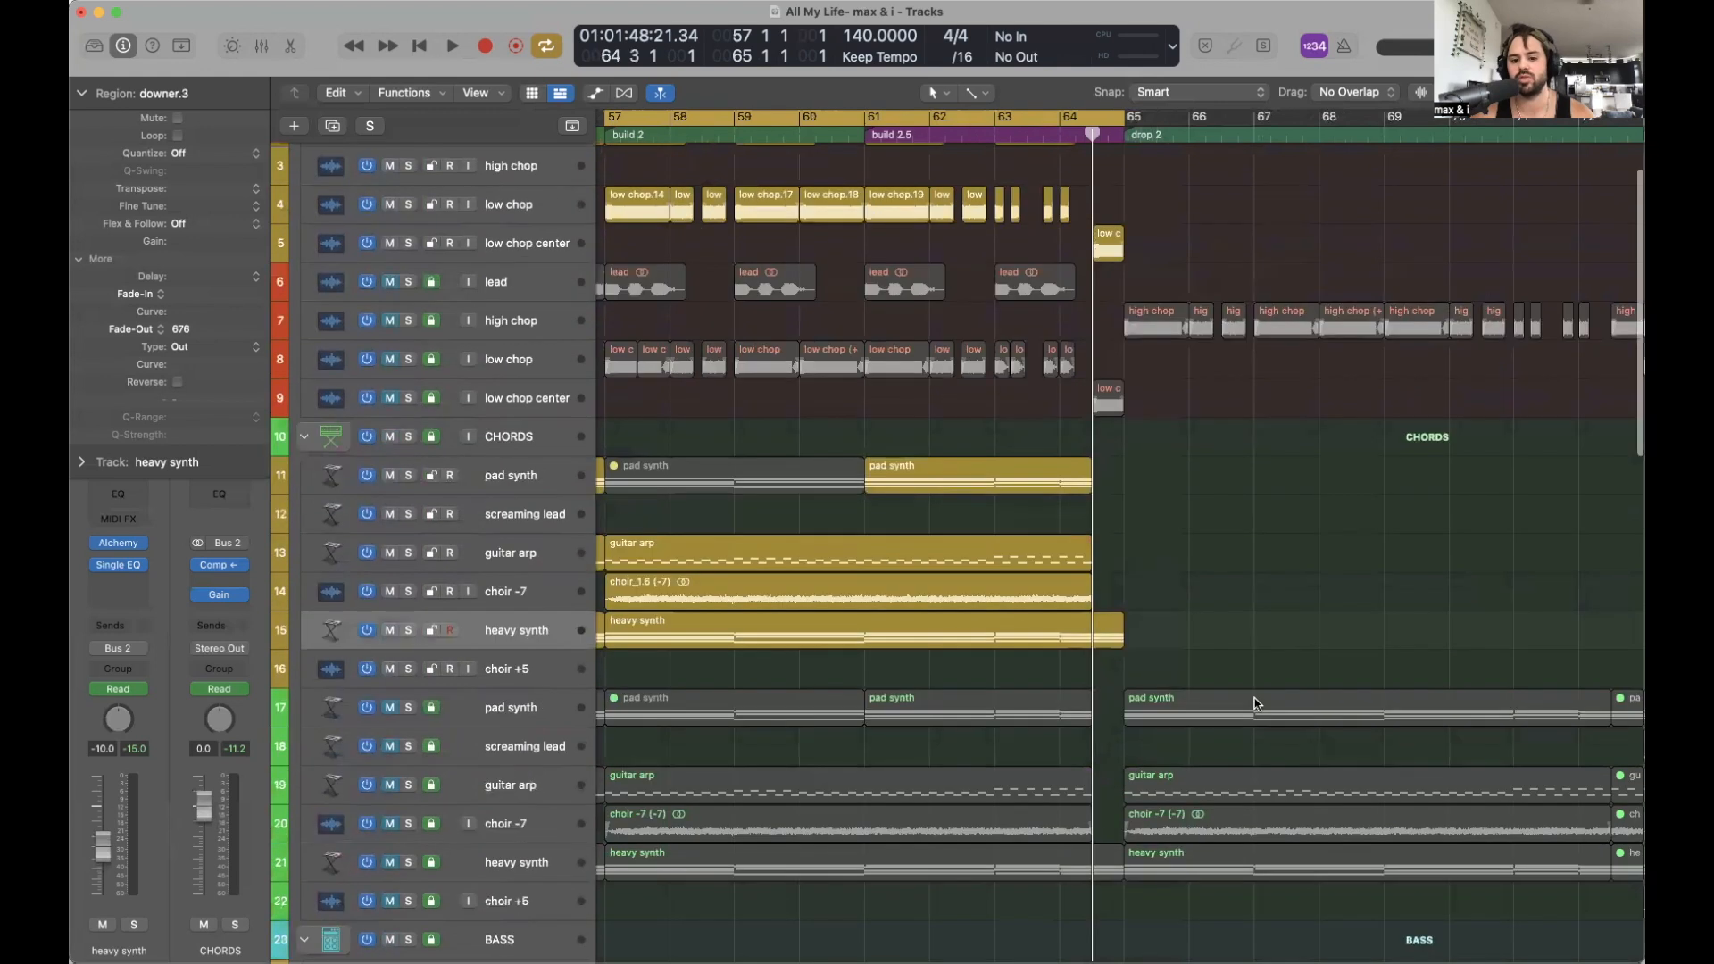
pyautogui.scroll(1, 1231, 625)
pyautogui.hscroll(-3, 1216, 565)
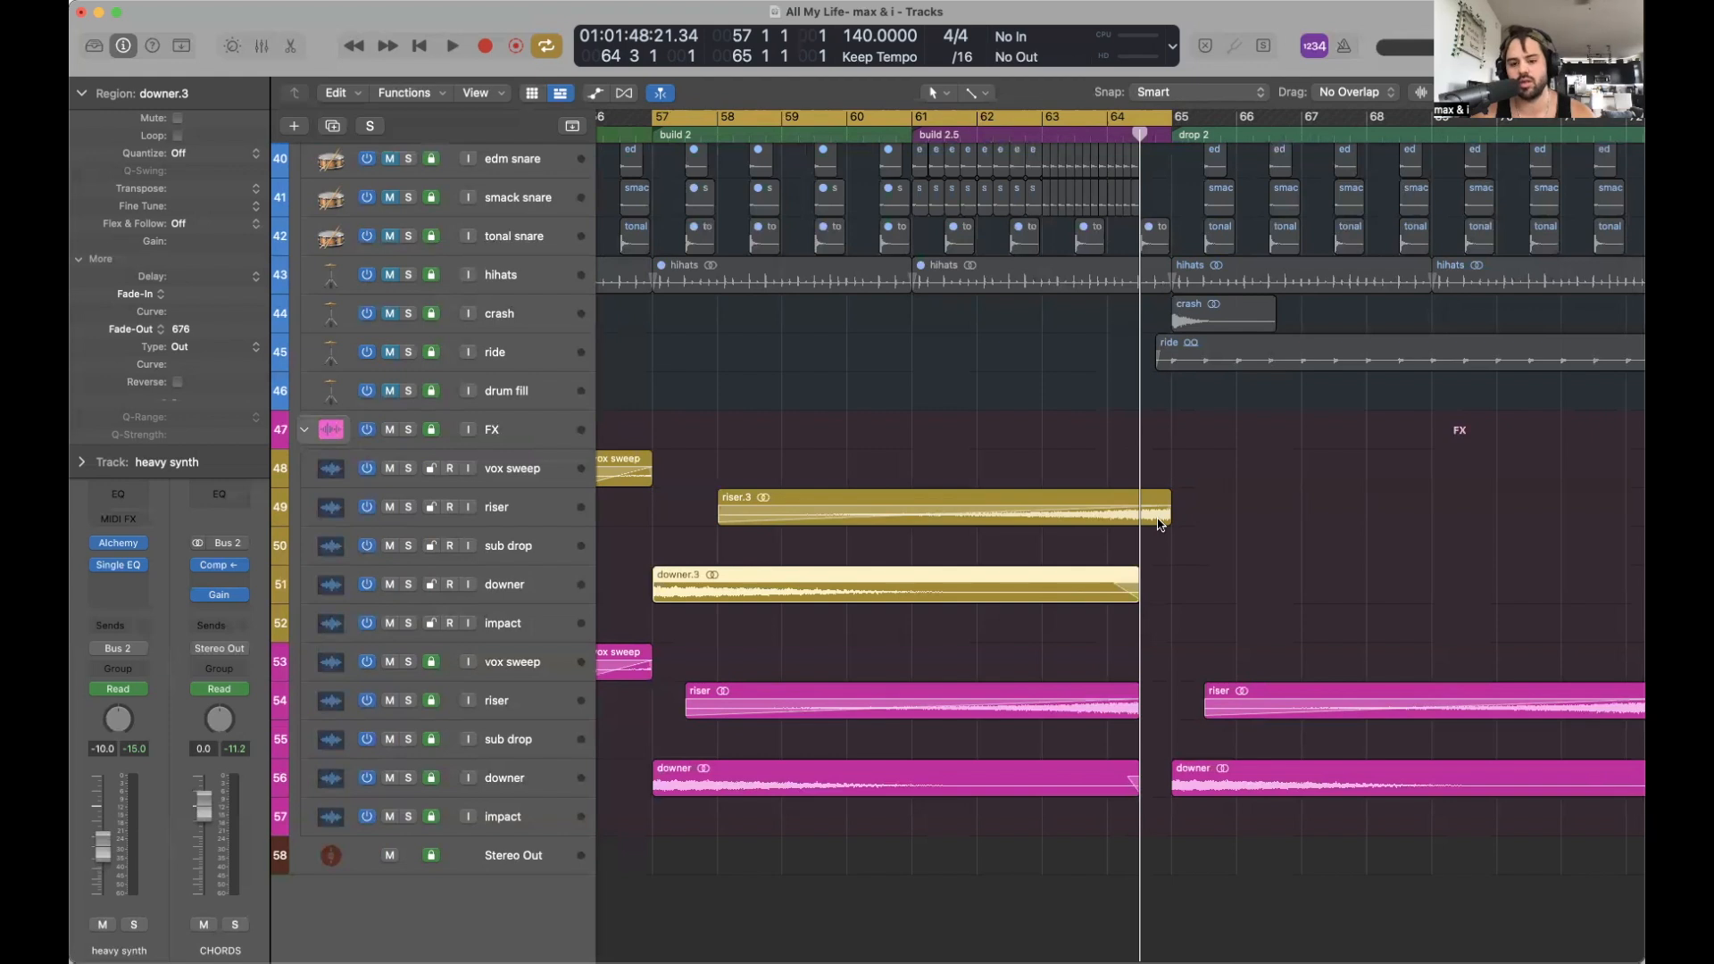
pyautogui.moveTo(1159, 523); pyautogui.dragTo(1129, 522)
pyautogui.click(1260, 693)
pyautogui.click(1215, 547)
pyautogui.scroll(10, 1214, 547)
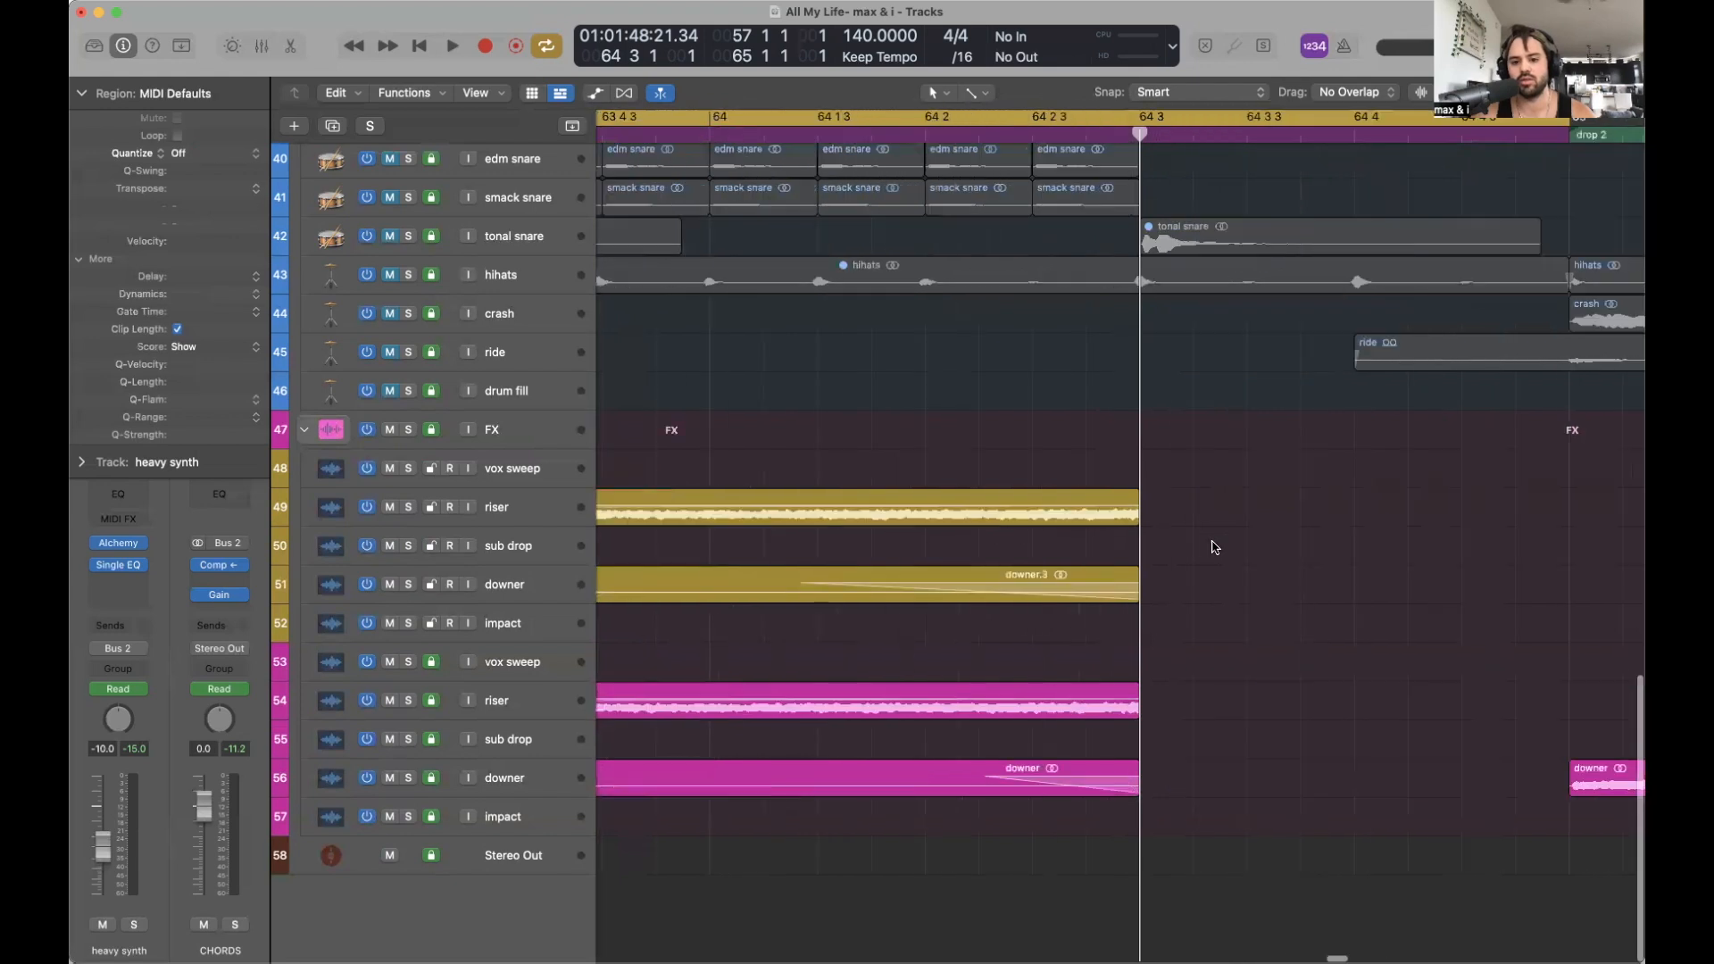
pyautogui.scroll(-10, 1215, 547)
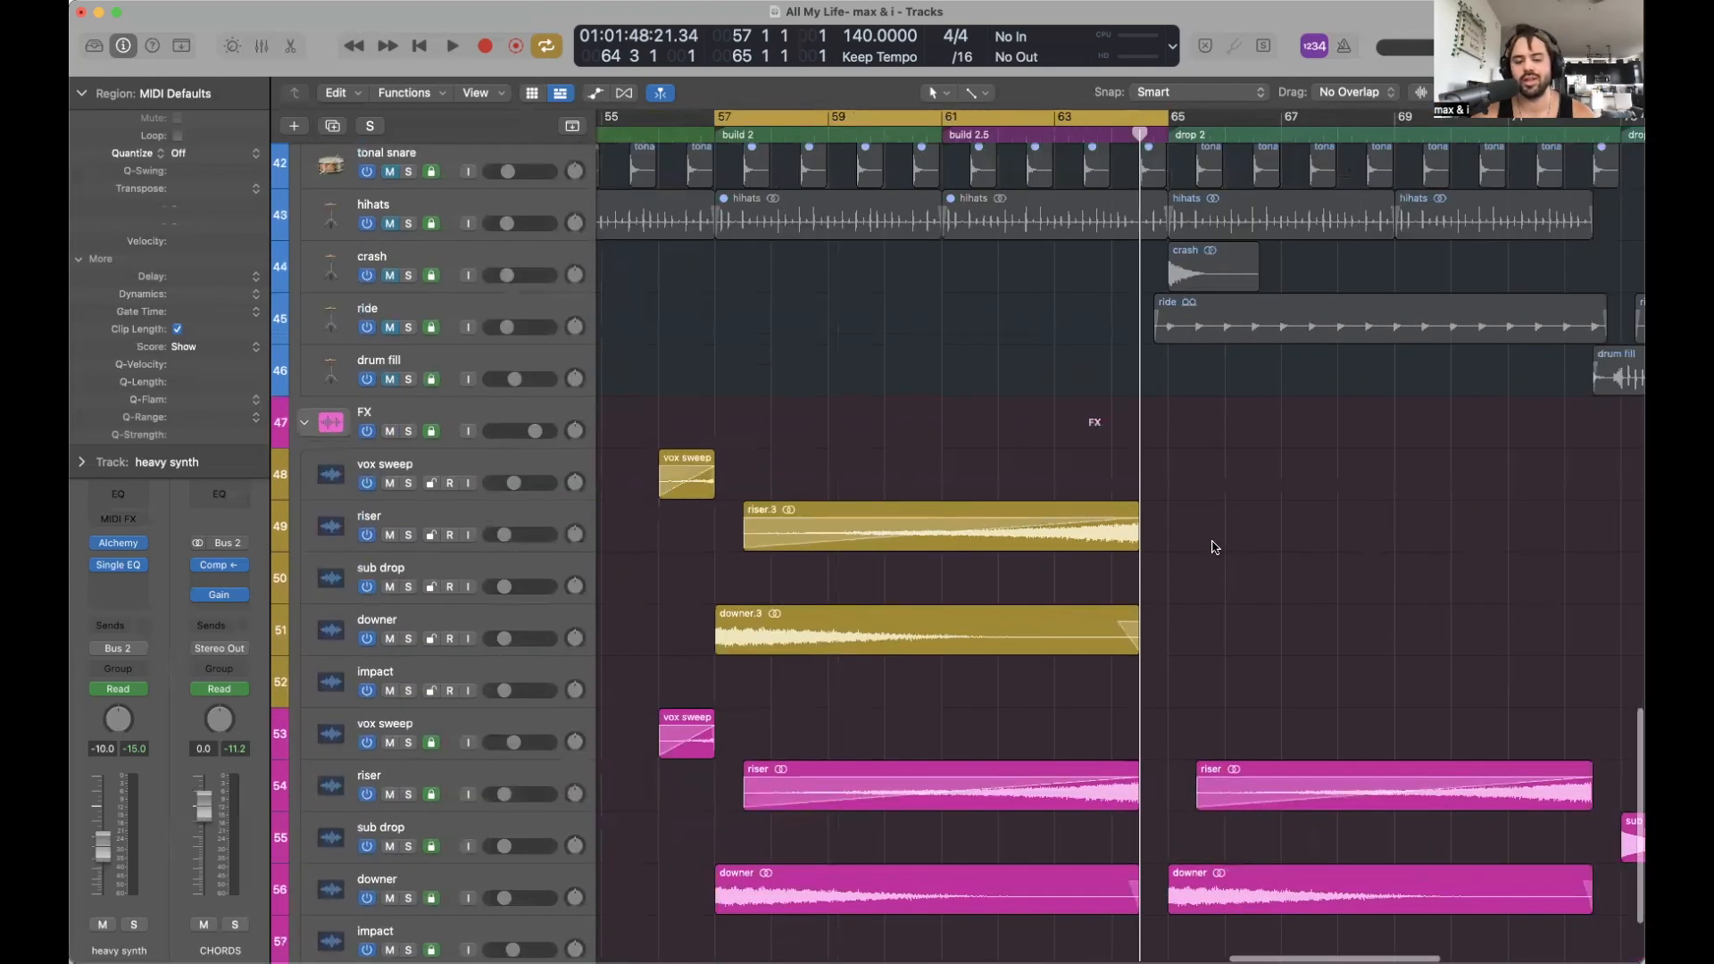
# Mute the reference FX tracks 53 to 57: vox sweep, riser, sub drop, downer and impact.
pyautogui.scroll(3, 1214, 547)
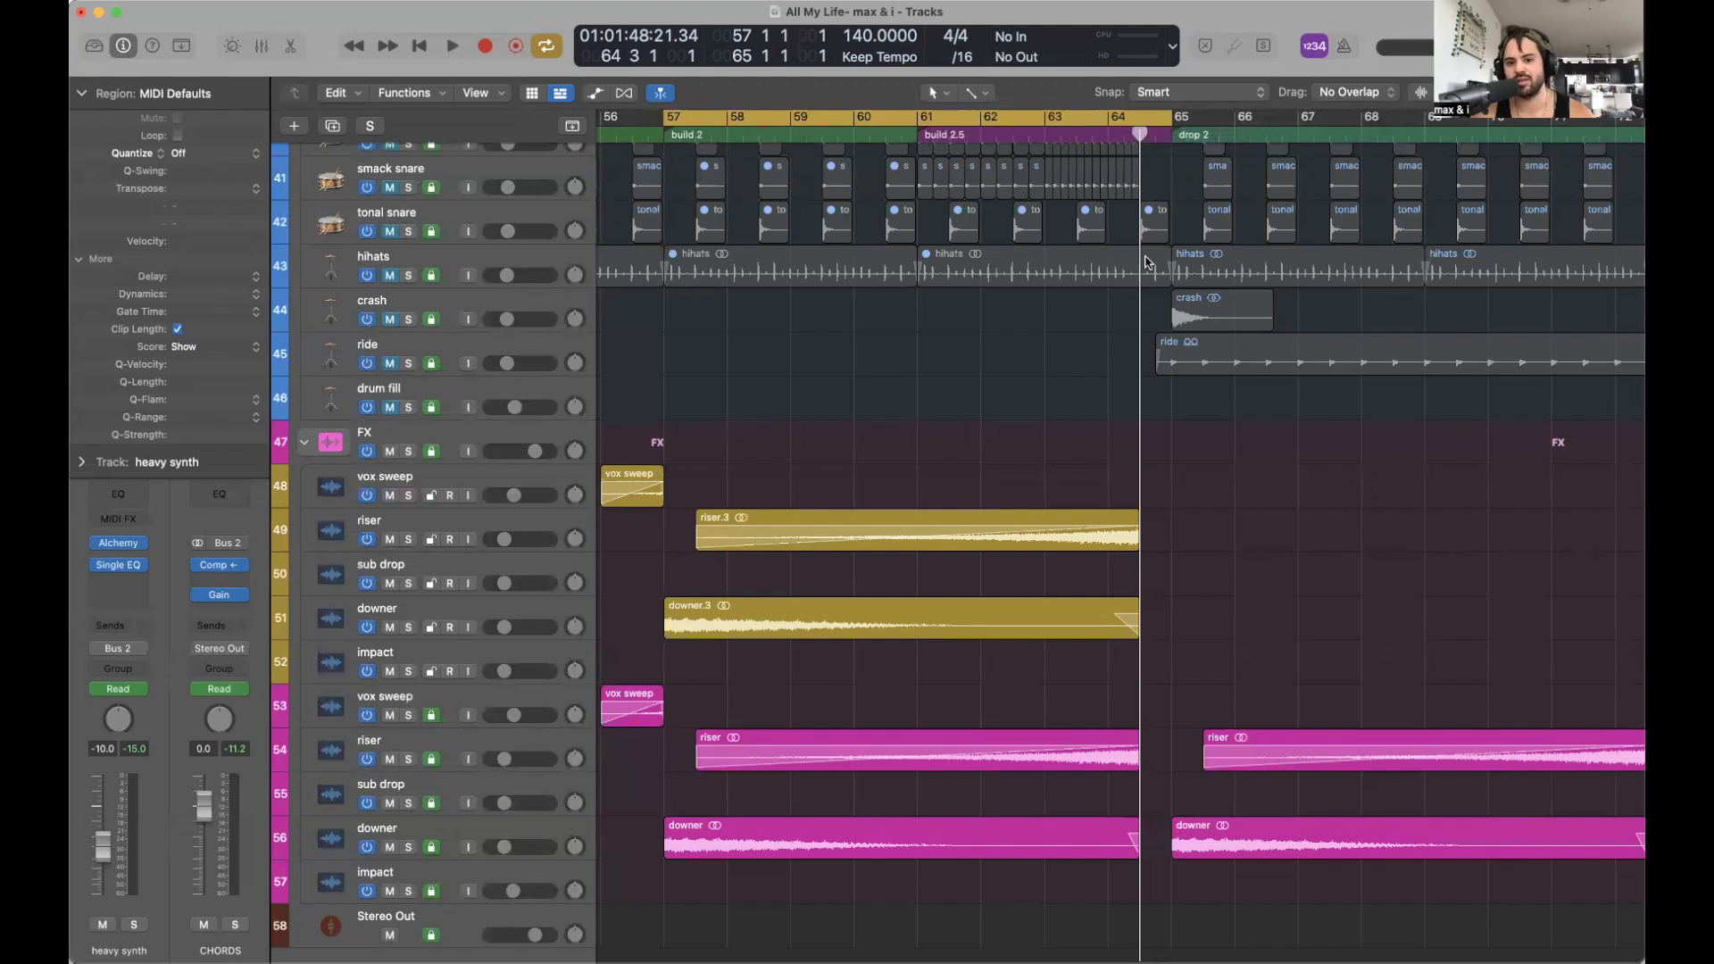
pyautogui.scroll(20, 1180, 506)
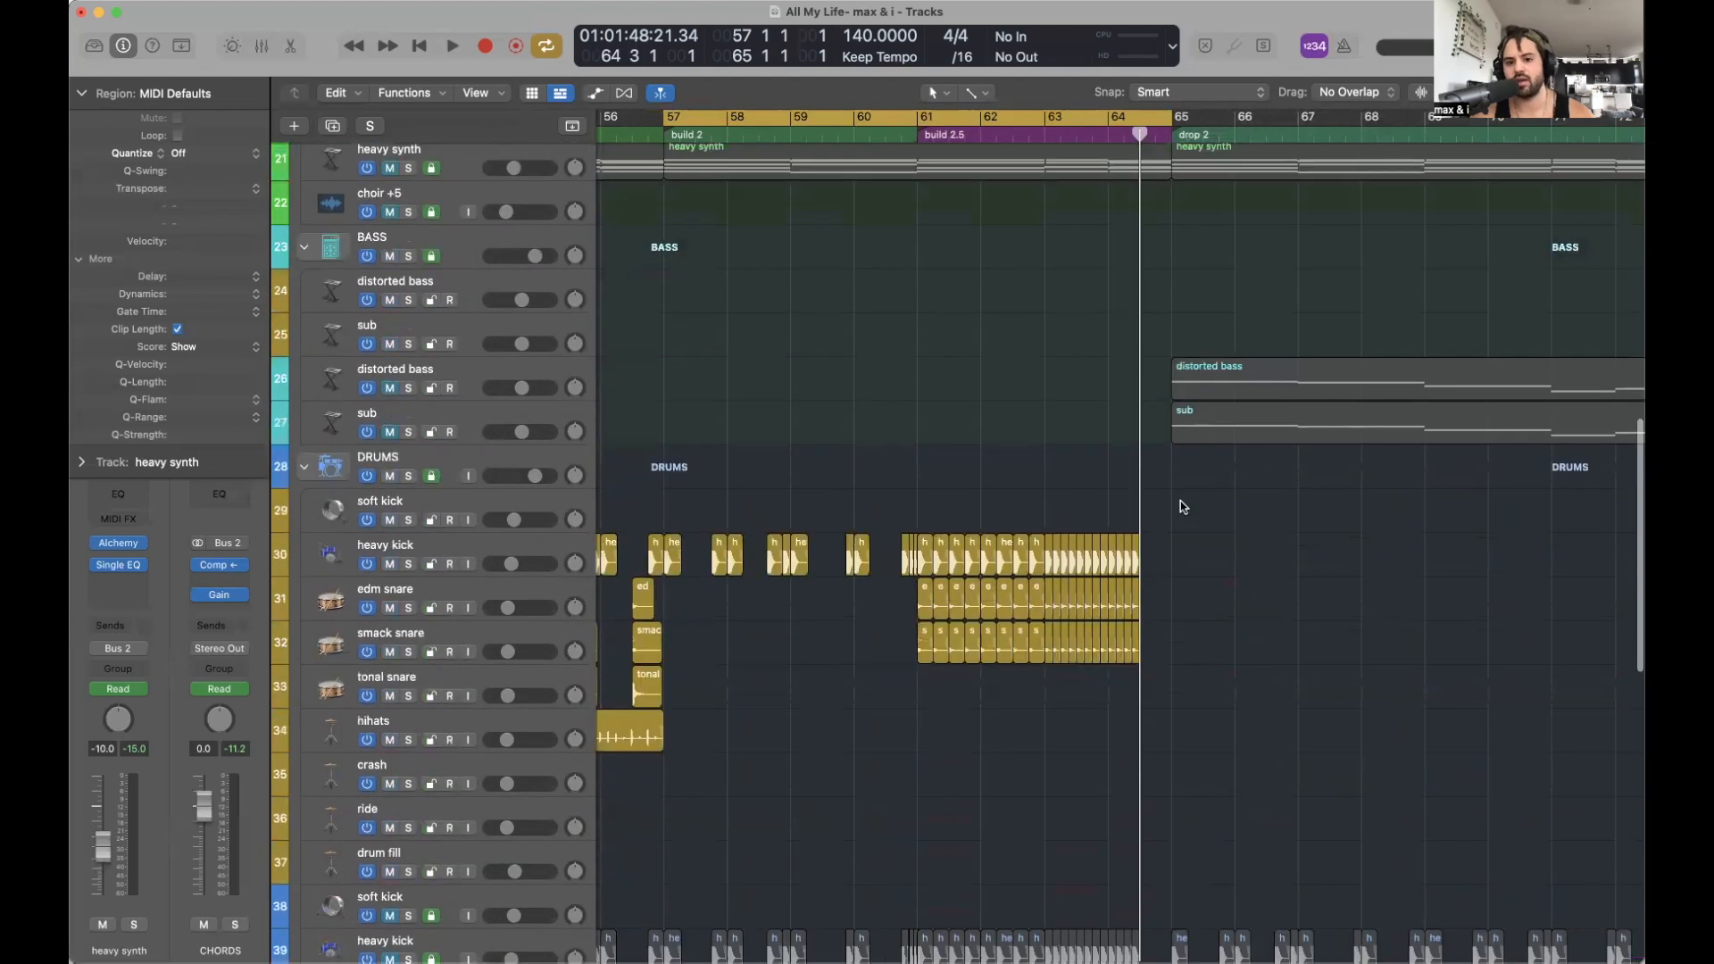
pyautogui.scroll(-20, 1159, 424)
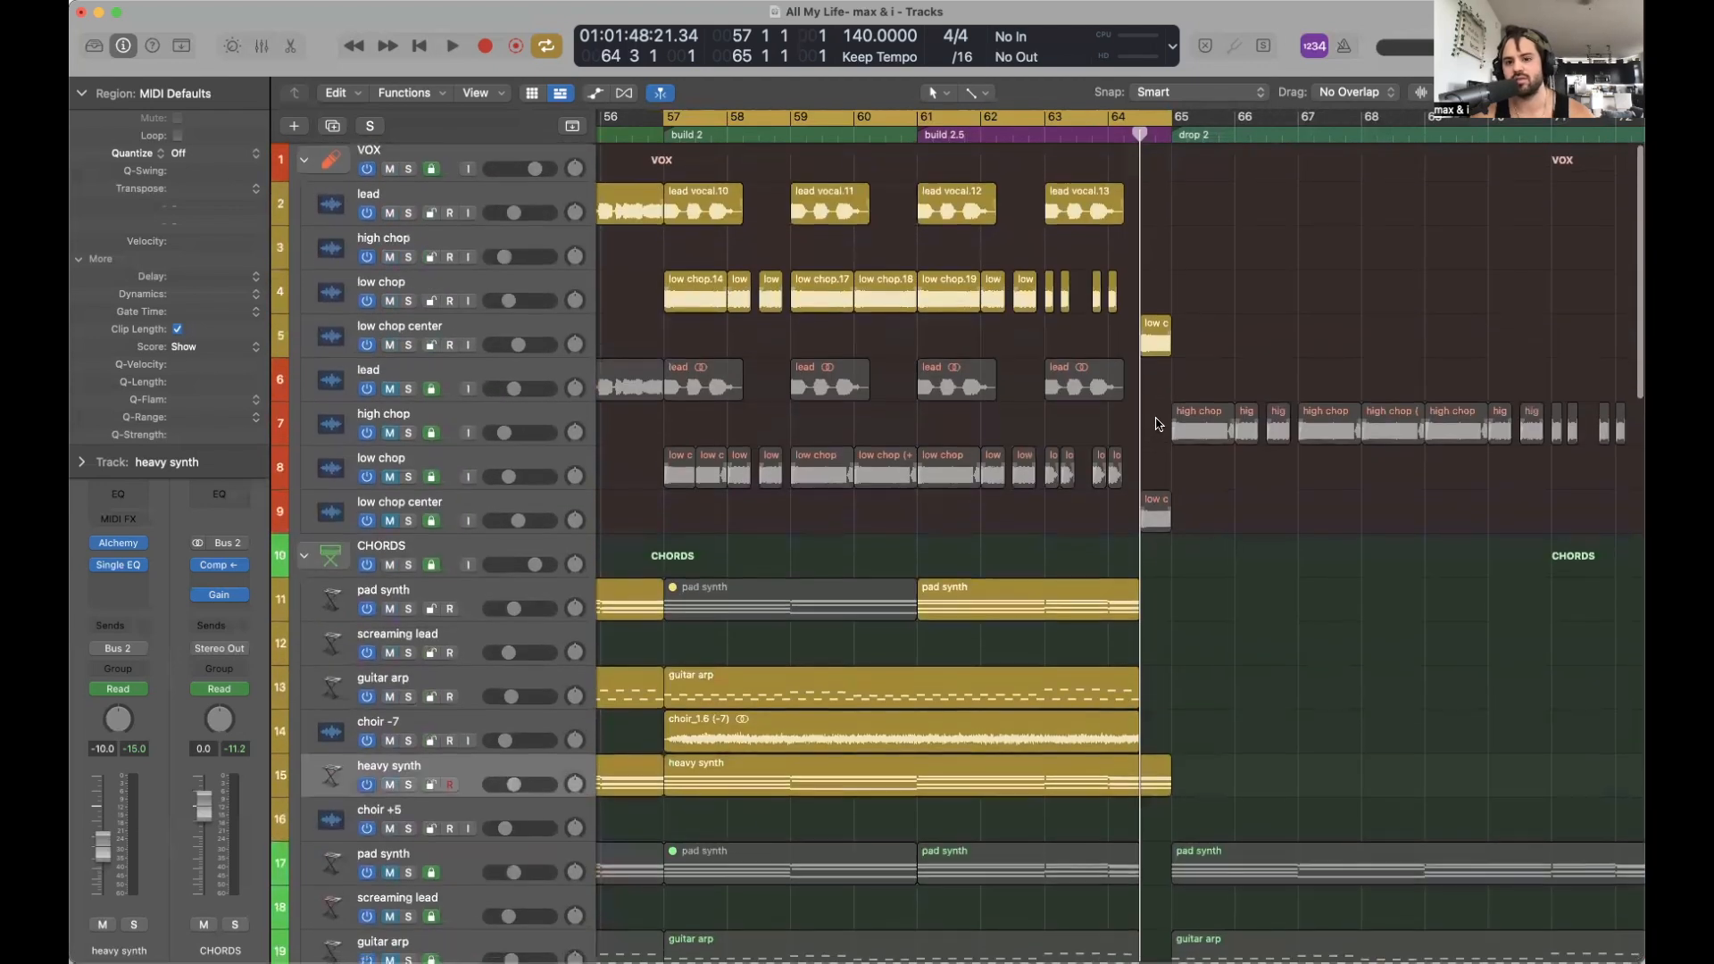
pyautogui.press('super+Left')
pyautogui.press('super+Left')
pyautogui.moveTo(389, 679); pyautogui.dragTo(389, 852)
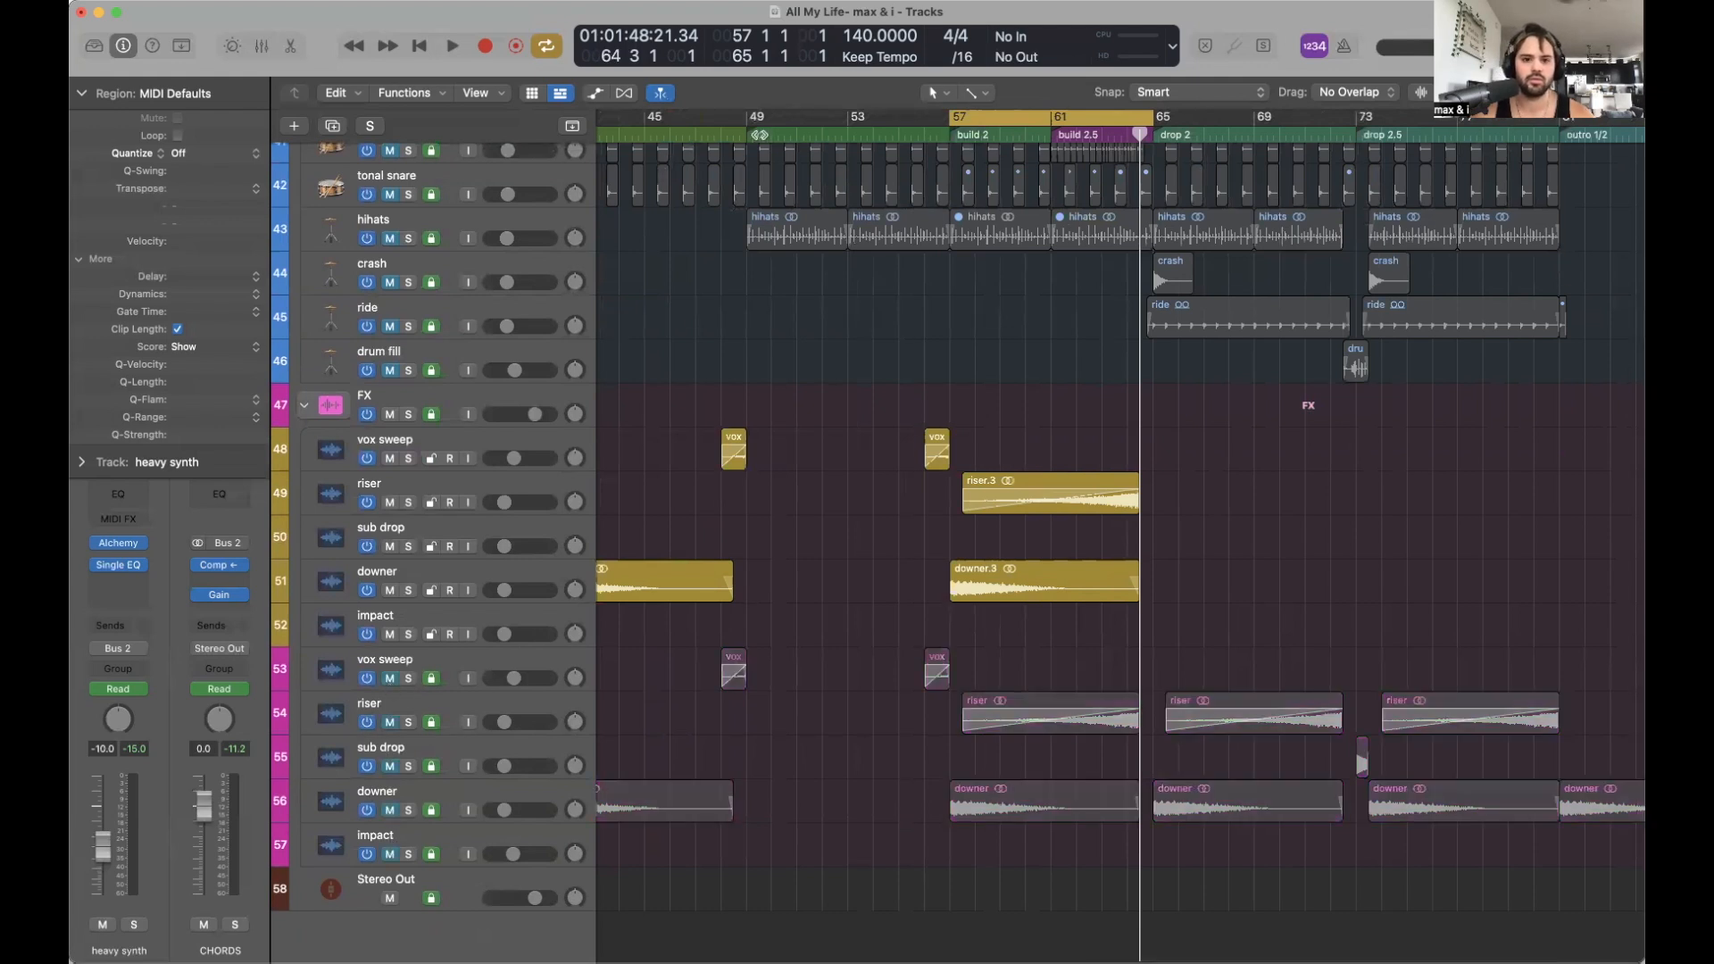
# Set the cycle range from bar 49 to bar 66 and play the rebuilt verse 2 and build 2.
pyautogui.moveTo(748, 120); pyautogui.dragTo(1180, 120)
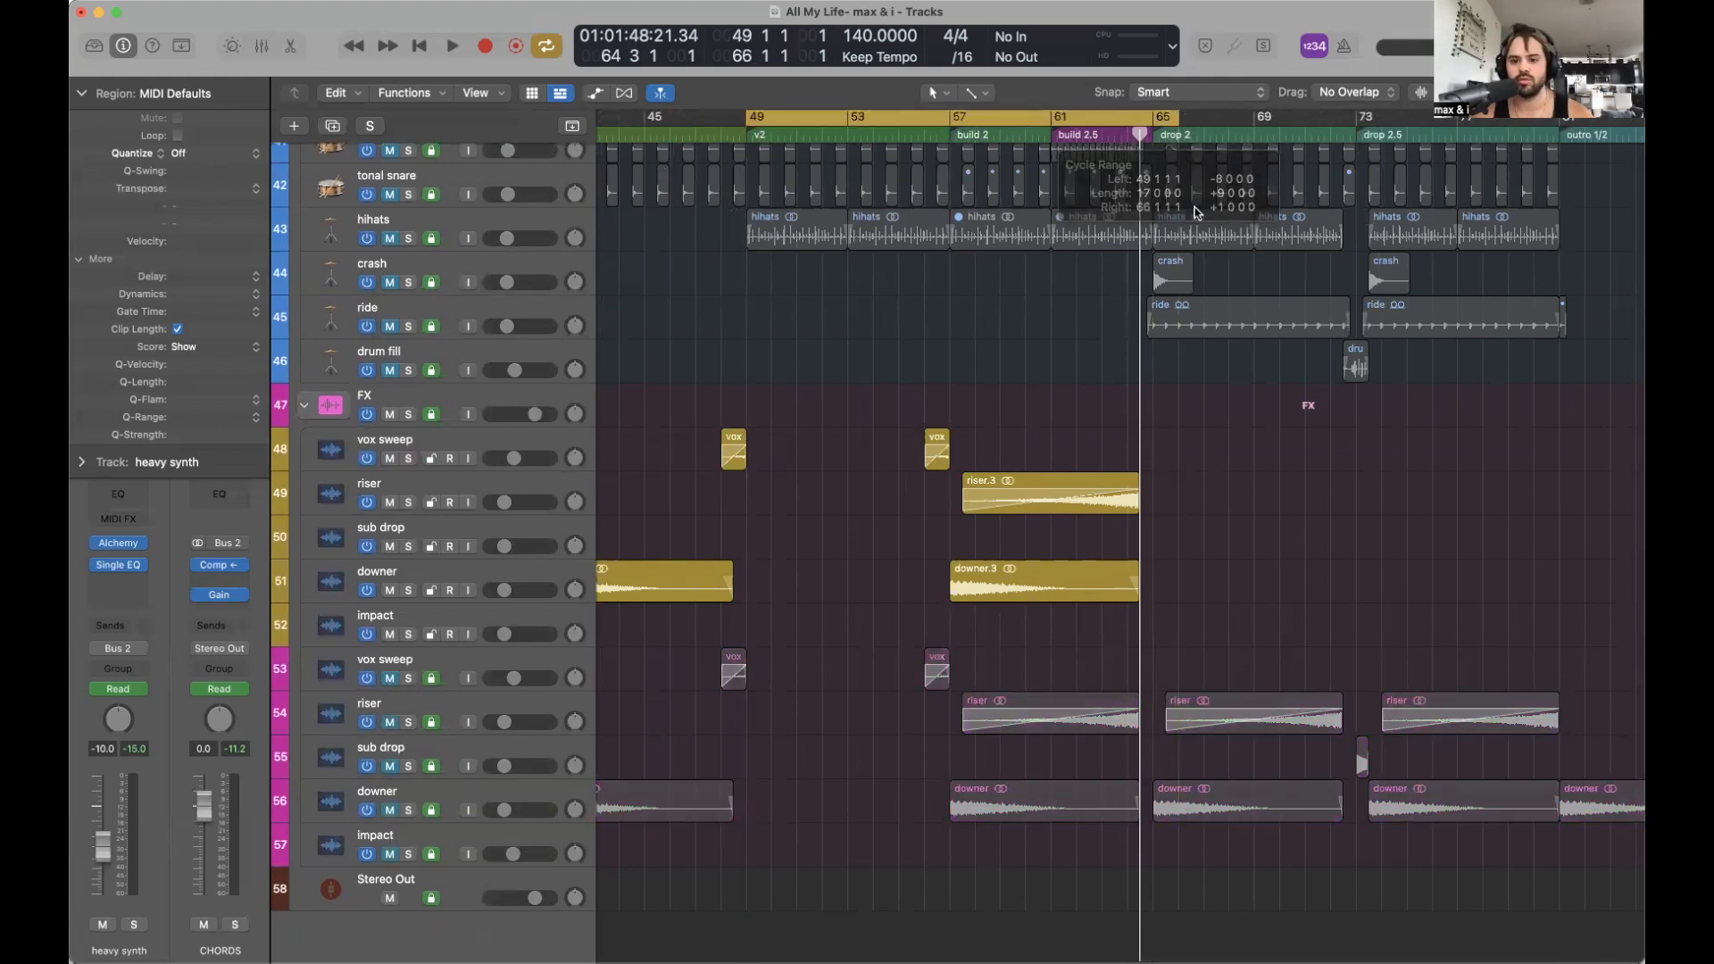
pyautogui.press('space')
pyautogui.press('super+Up')
pyautogui.press('super+Up')
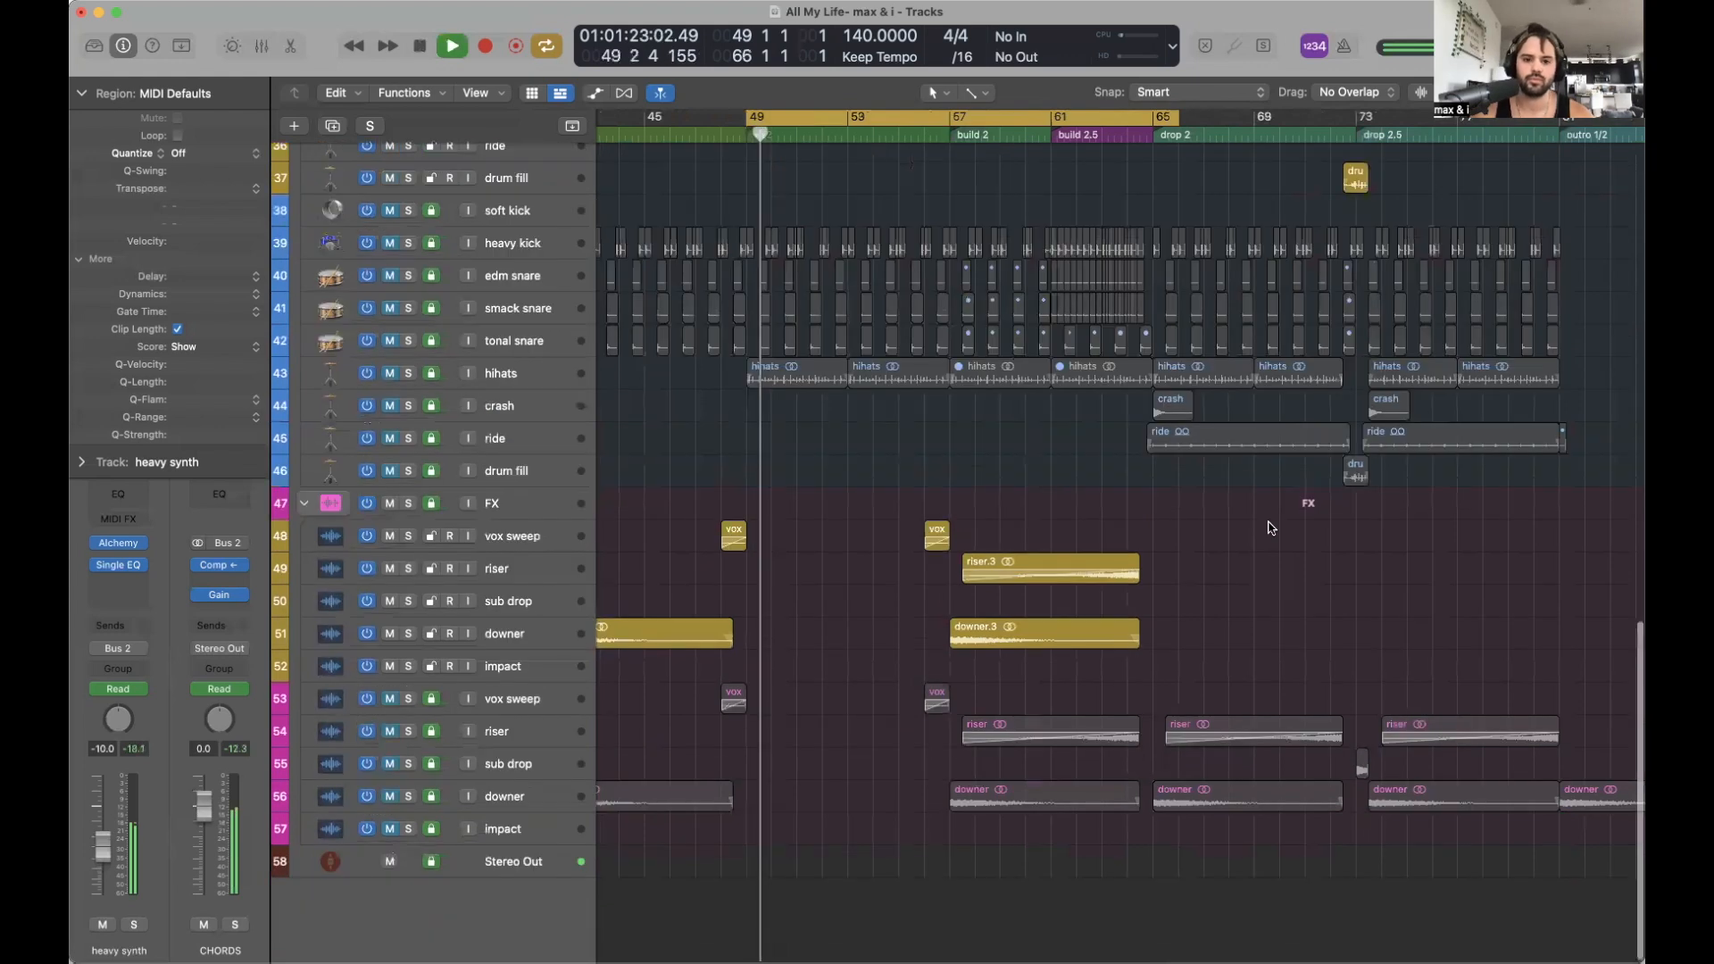
pyautogui.press('super+Left')
pyautogui.scroll(15, 1271, 527)
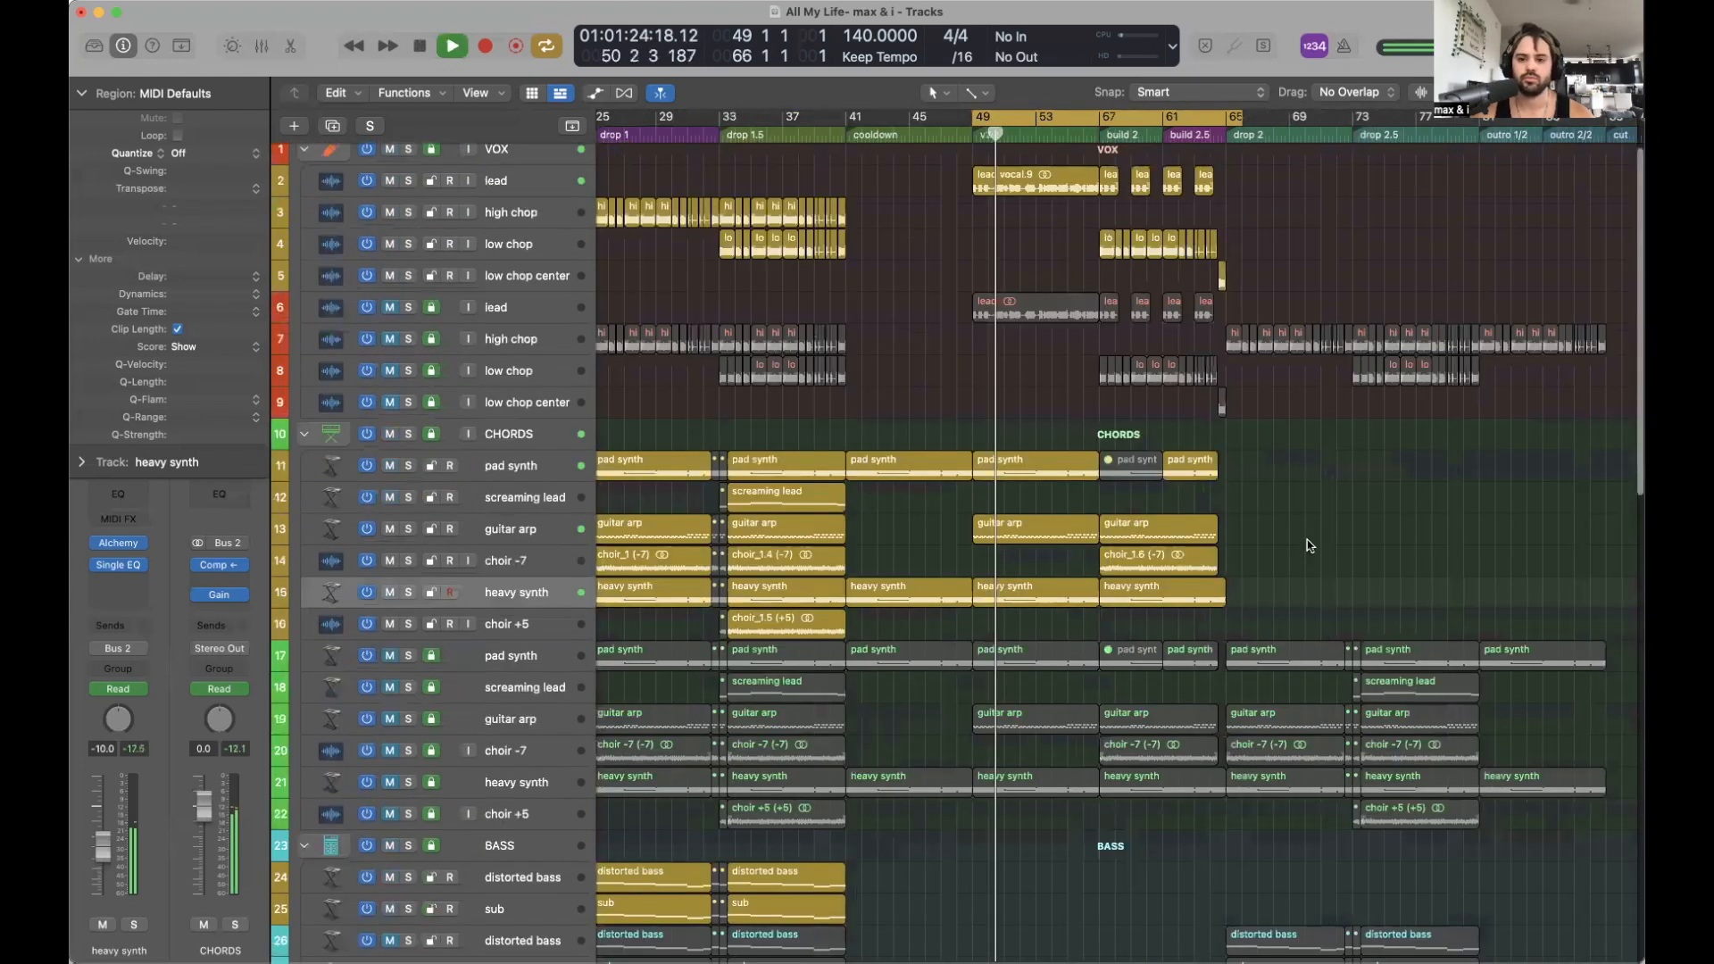
pyautogui.press('super+Up')
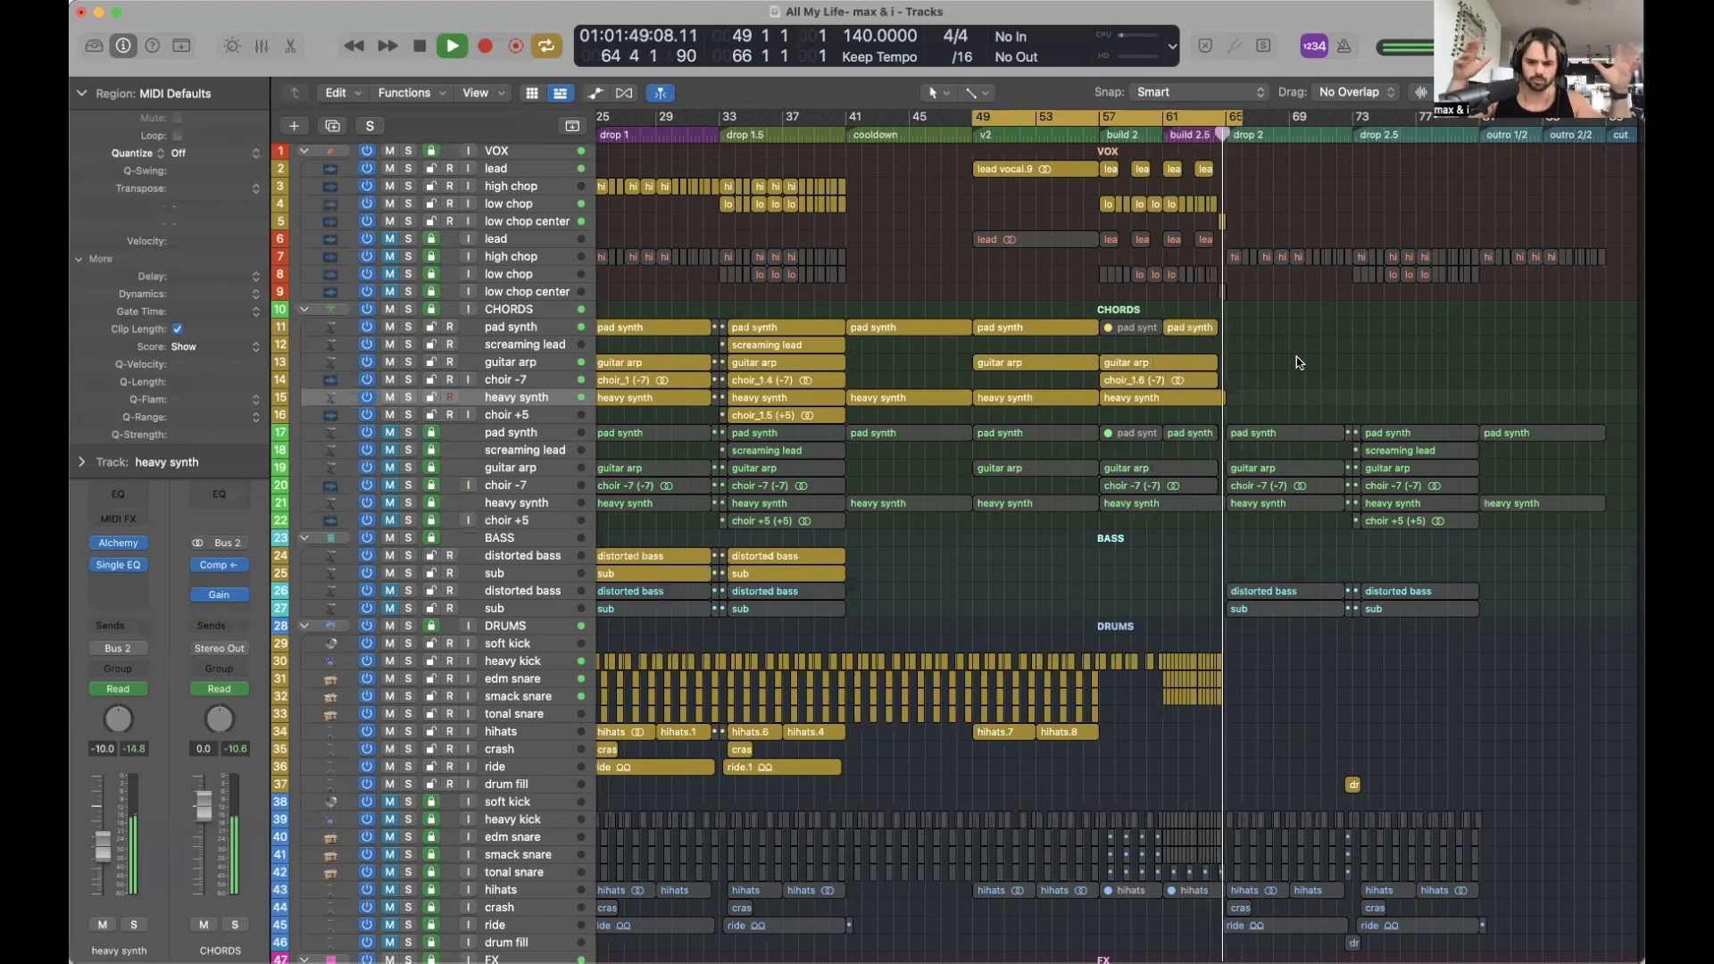
pyautogui.press('space')
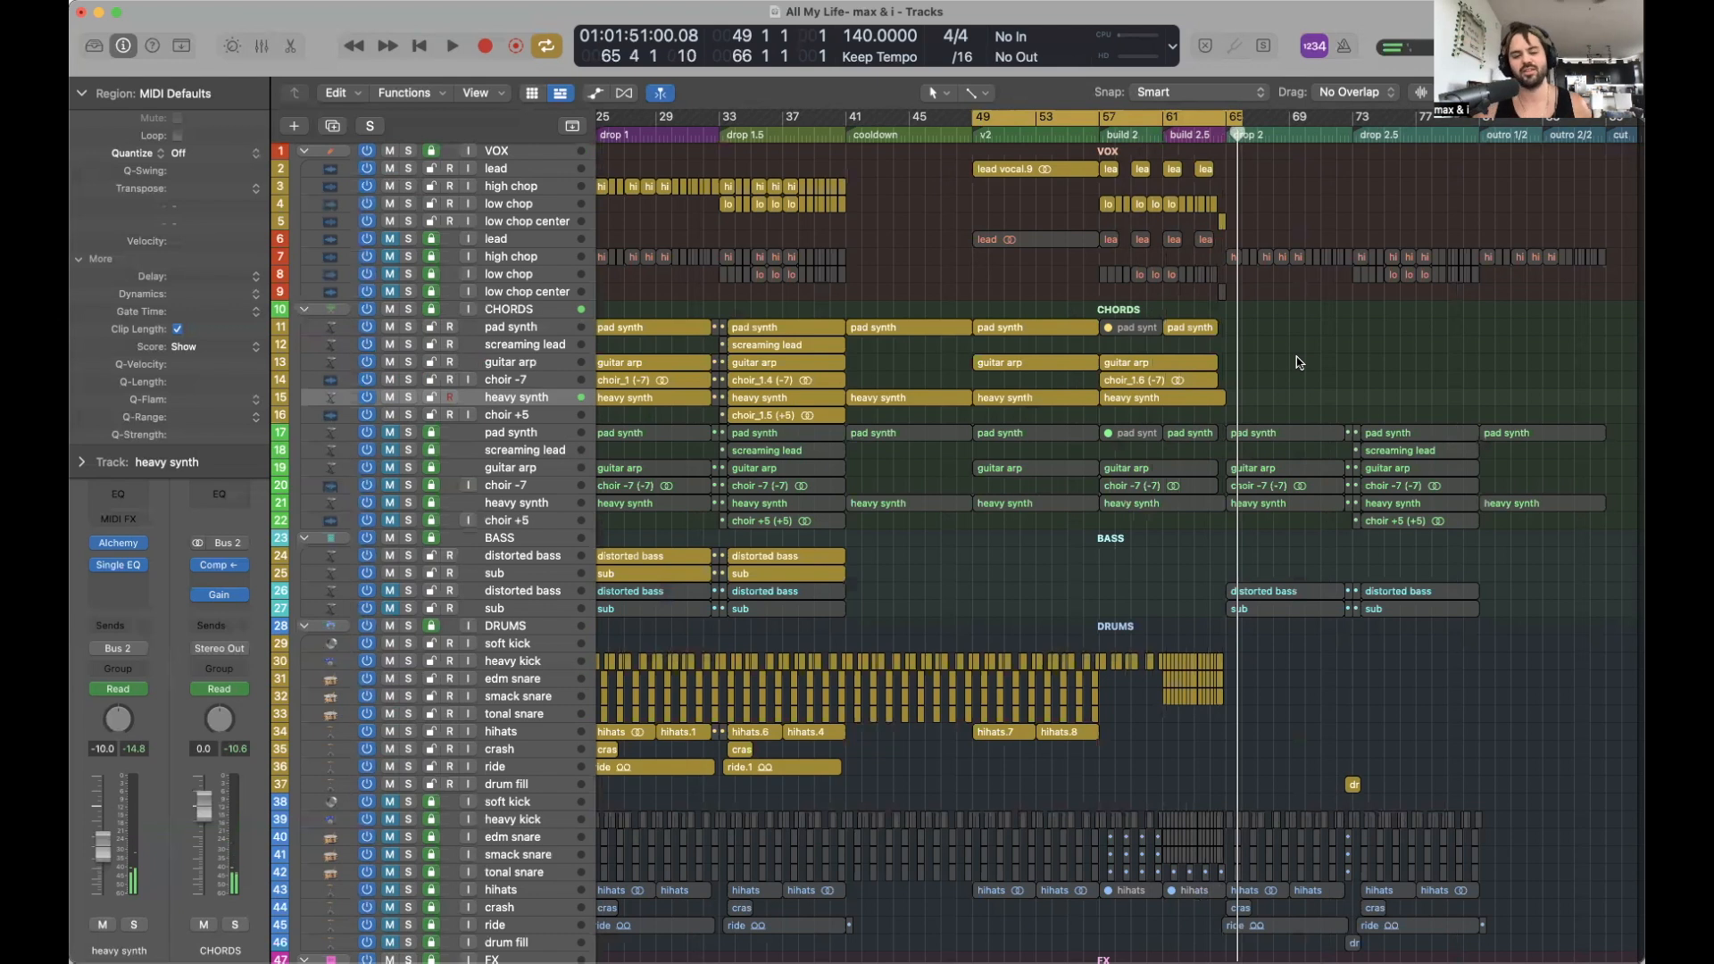
# Set the cycle range from bar 57 to bar 65, covering build 2 and build 2.5.
pyautogui.press('z')
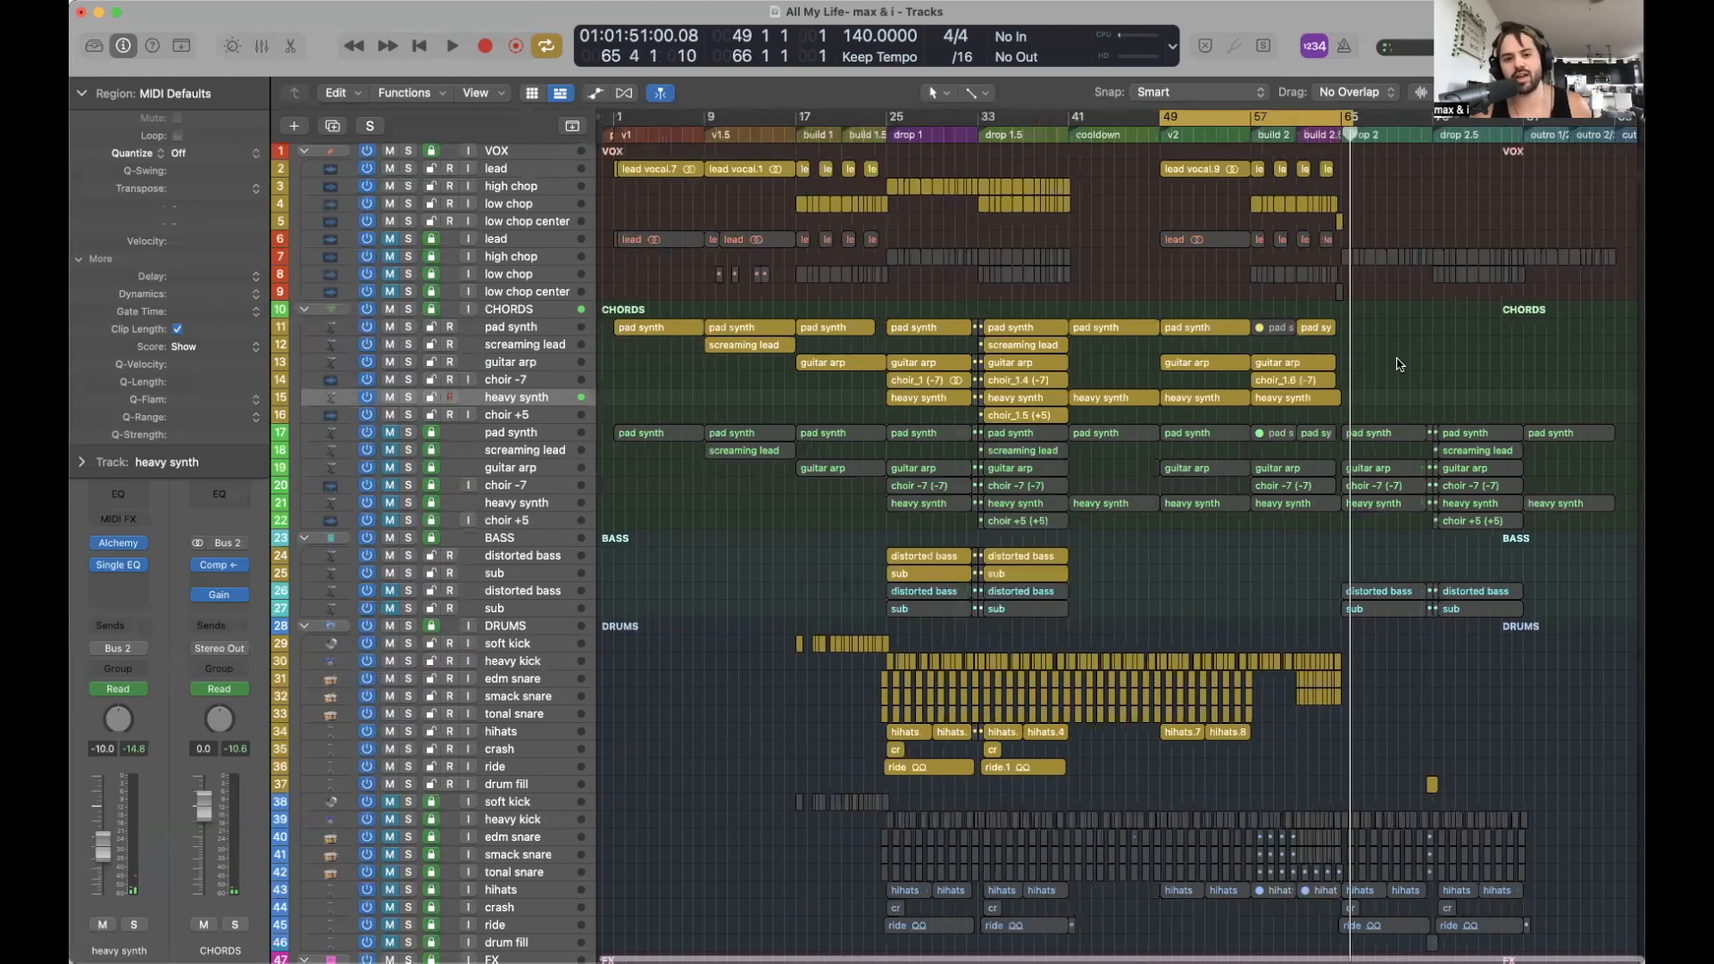
pyautogui.moveTo(801, 123); pyautogui.dragTo(886, 122)
pyautogui.moveTo(1261, 136); pyautogui.dragTo(1251, 112)
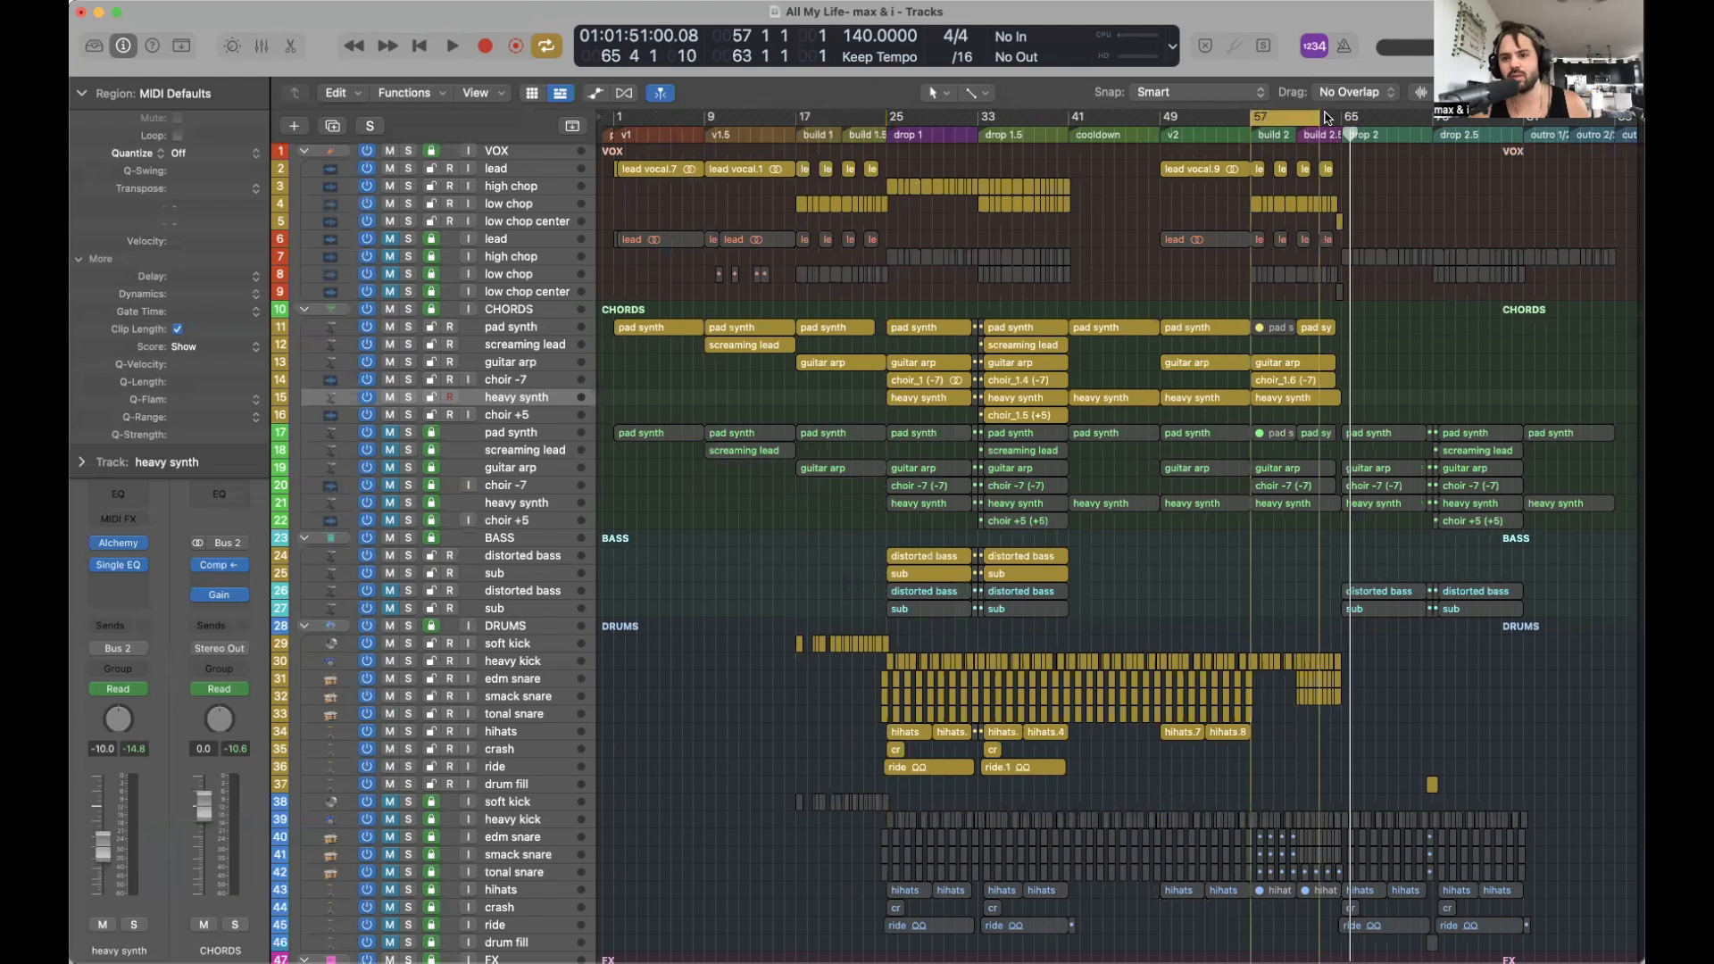
pyautogui.hscroll(1, 1392, 361)
pyautogui.press('super+Right')
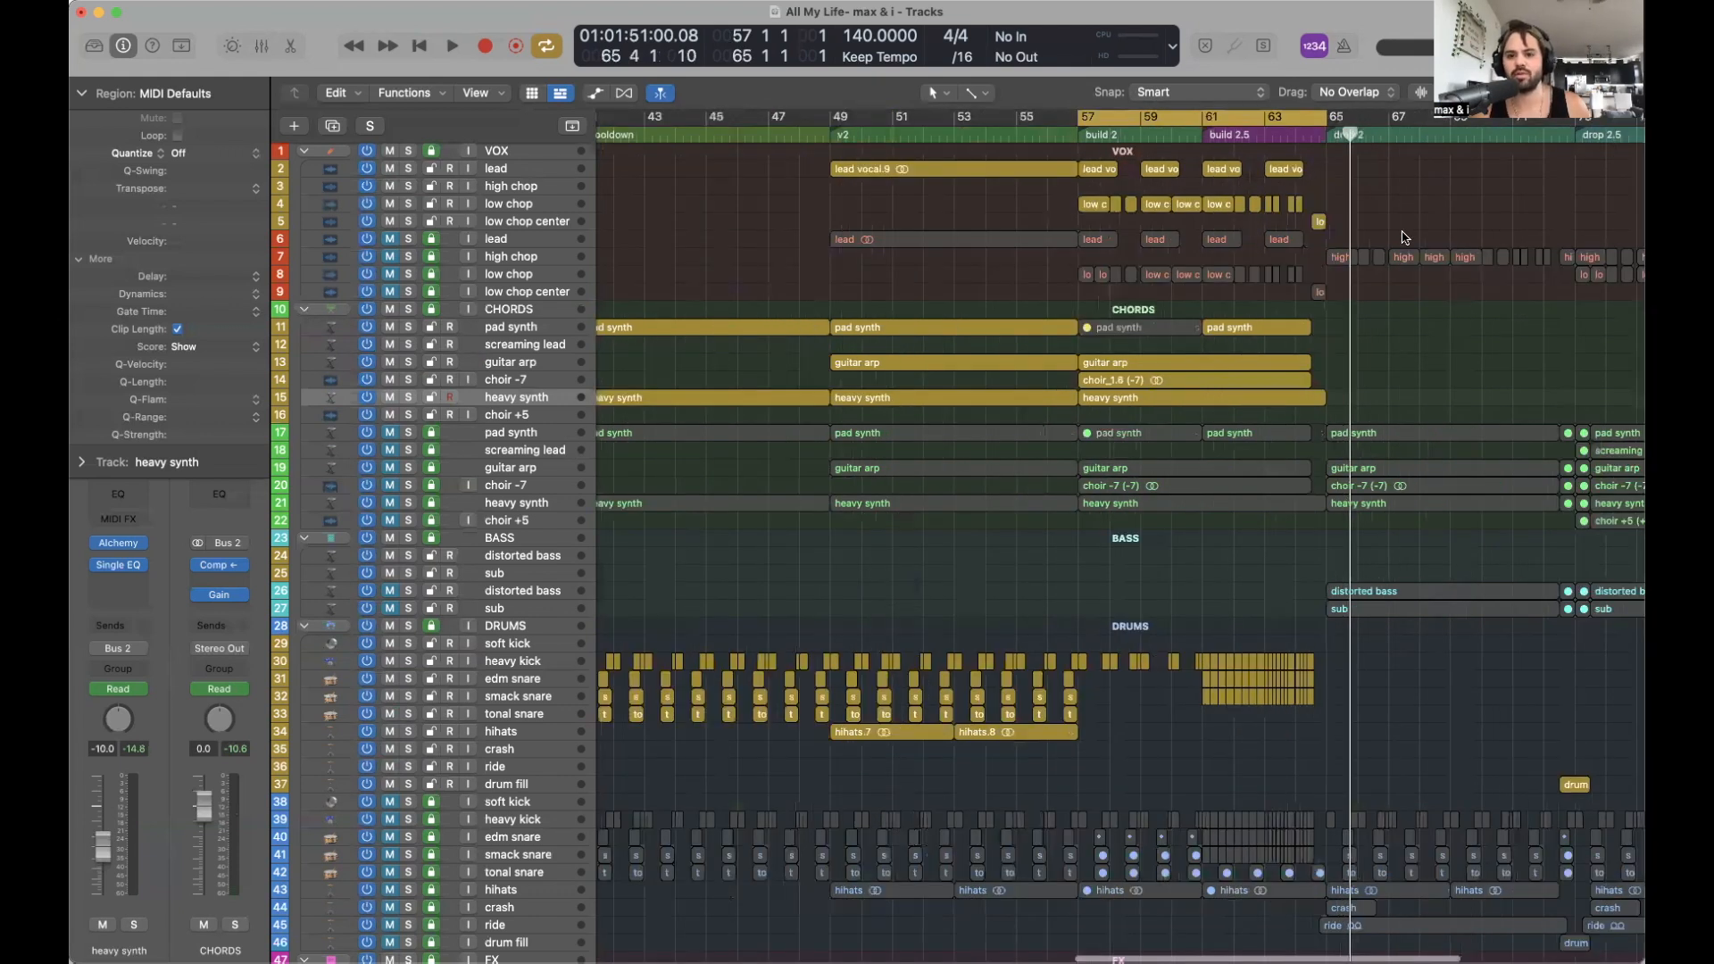
pyautogui.press('super+Right')
pyautogui.hscroll(10, 983, 187)
pyautogui.press('super+Left')
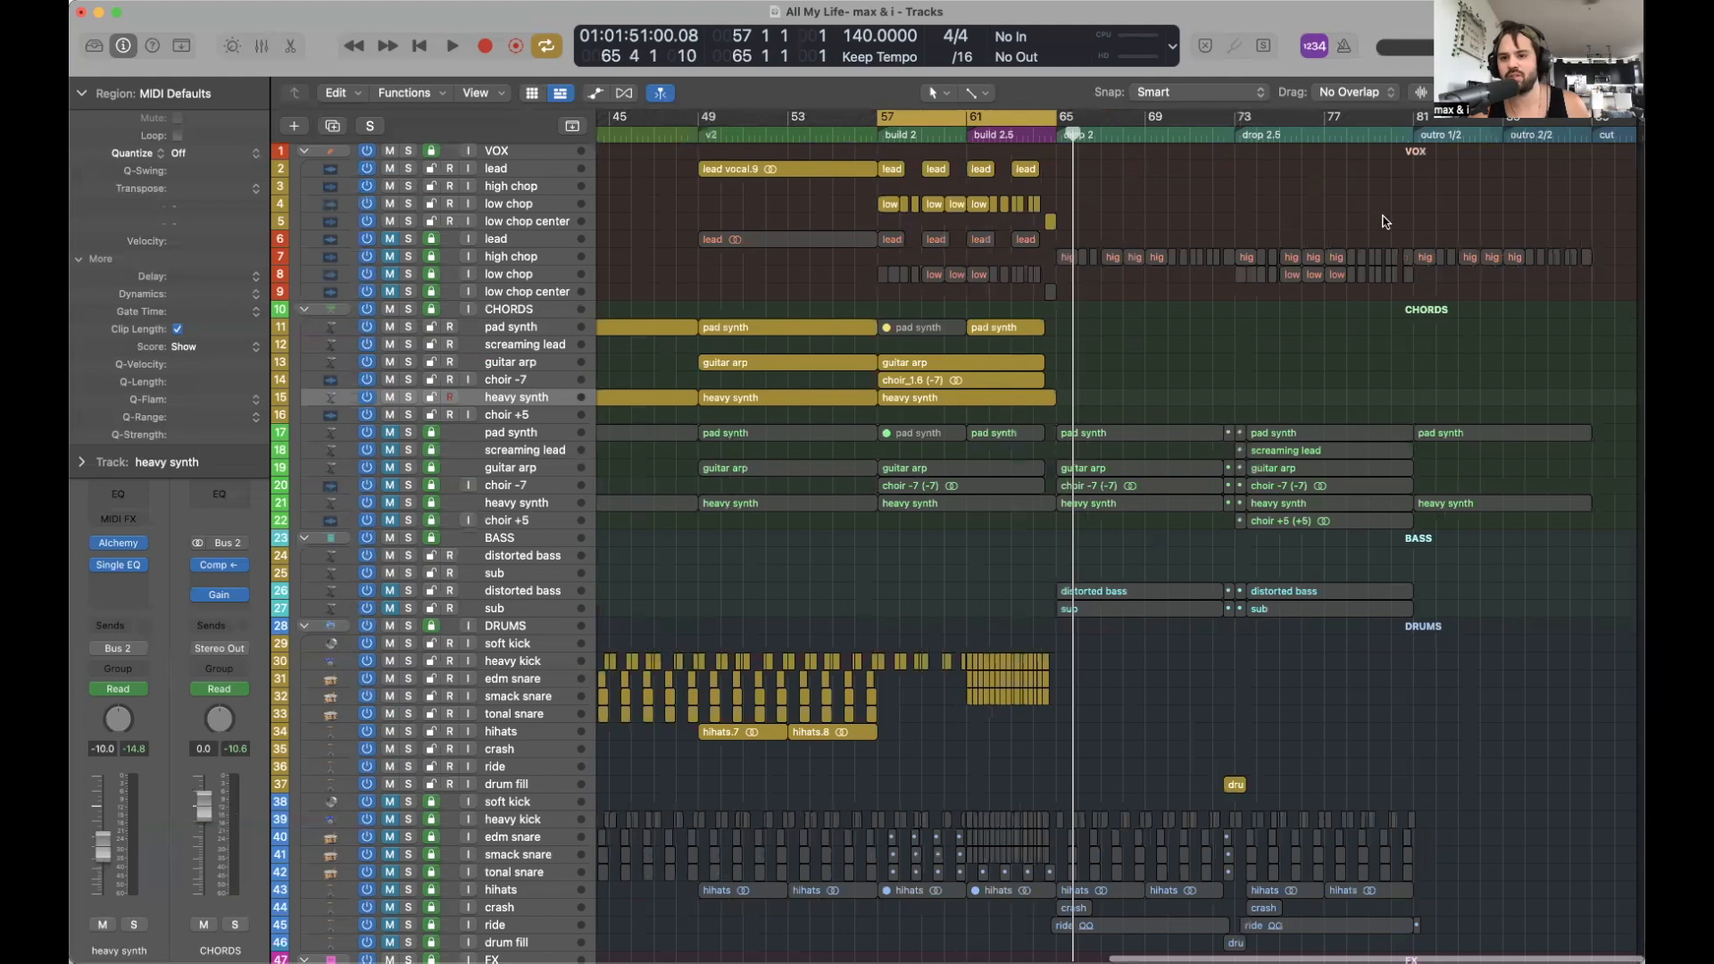